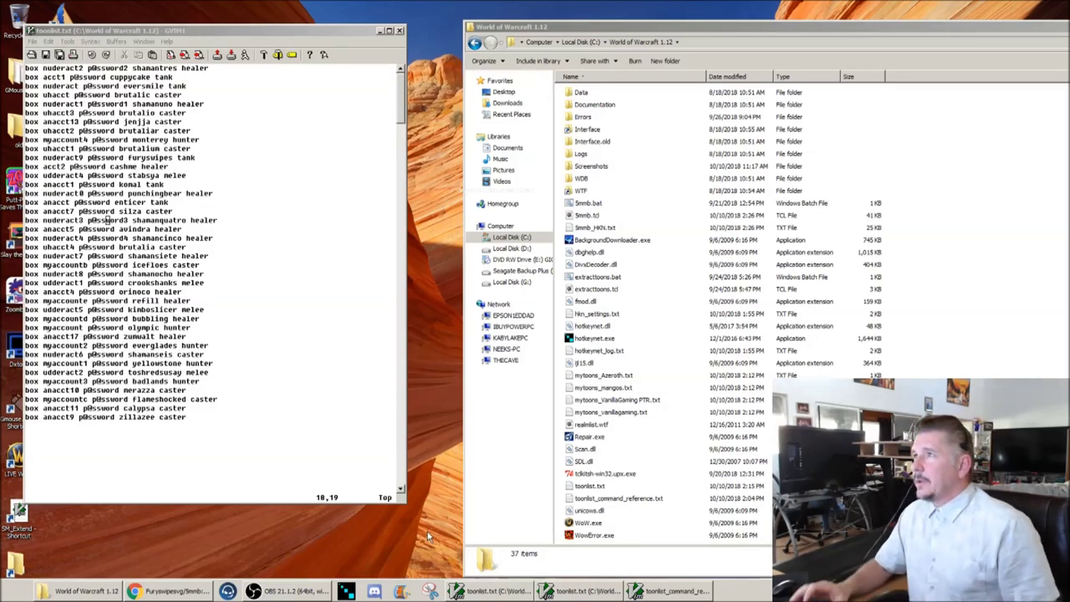
# Step: Bring the World of Warcraft 1.12 folder forward and point out hotkeynet.exe
pyautogui.click(489, 513)
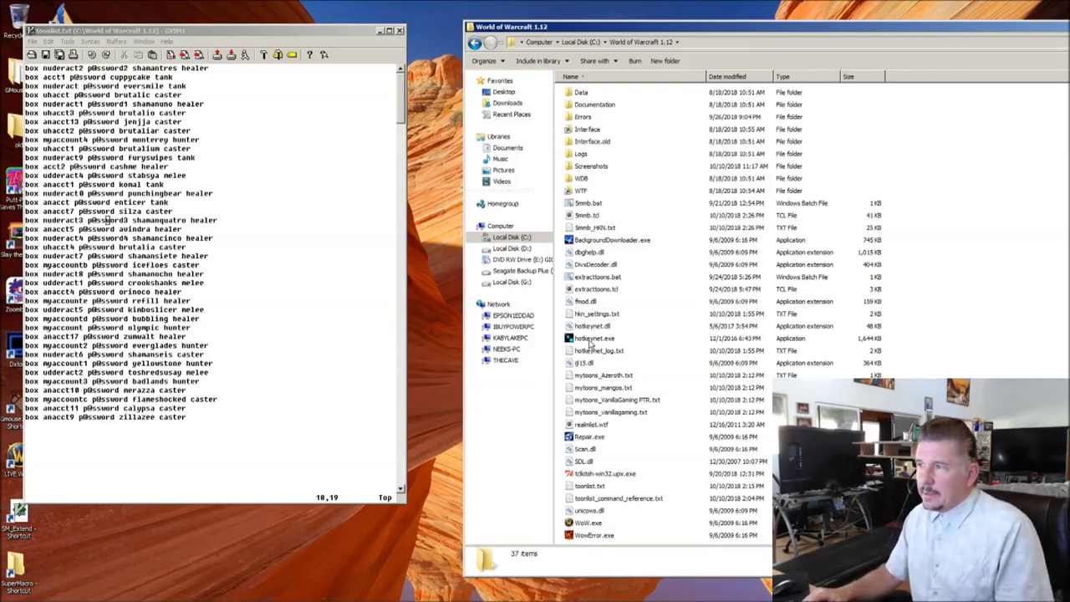
pyautogui.click(591, 339)
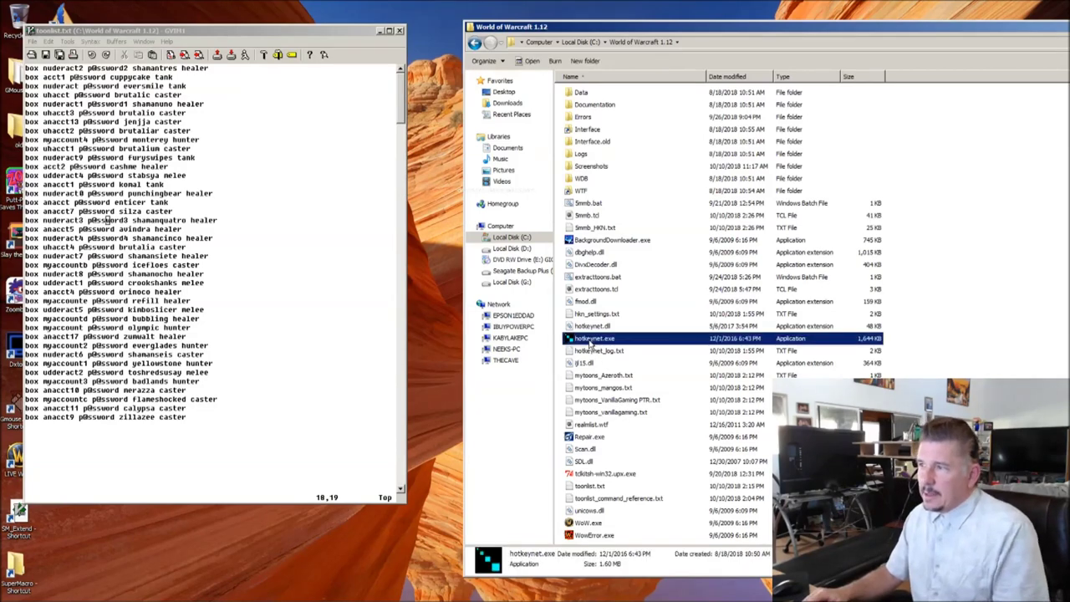
pyautogui.click(587, 209)
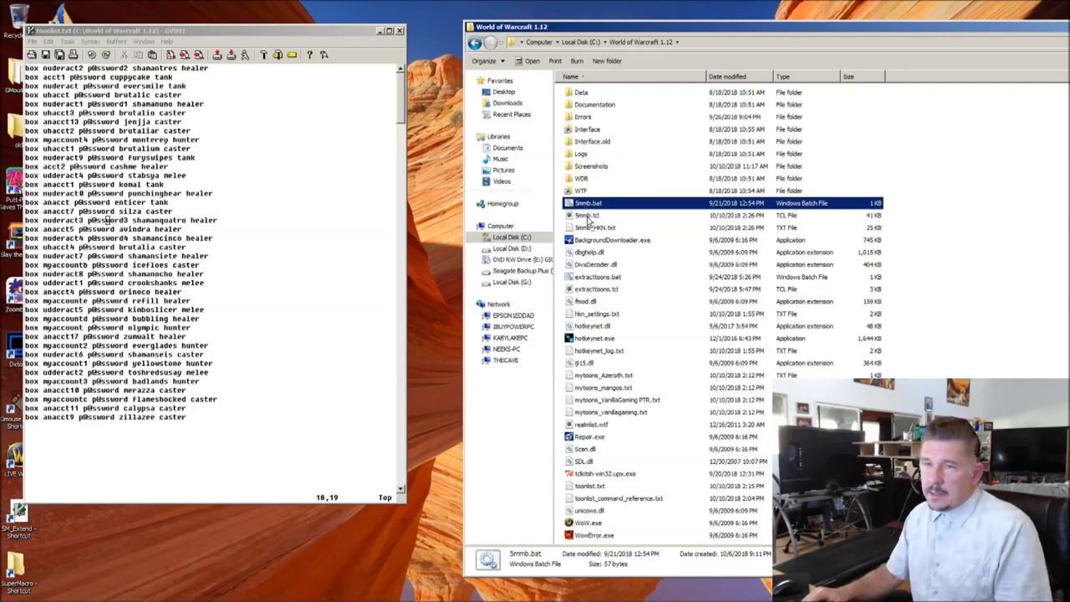
pyautogui.click(588, 217)
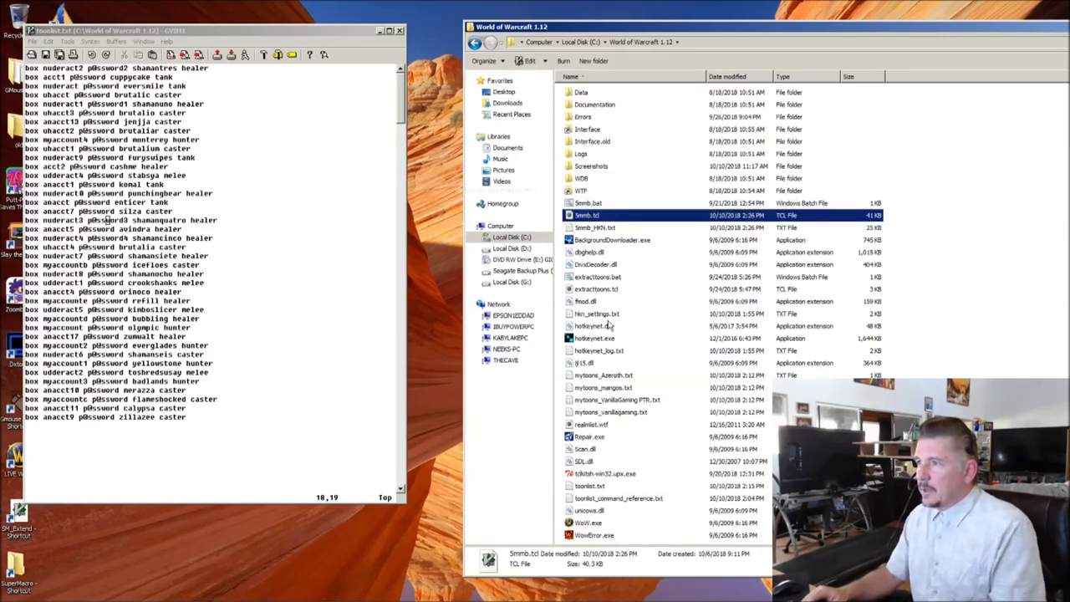
pyautogui.click(588, 487)
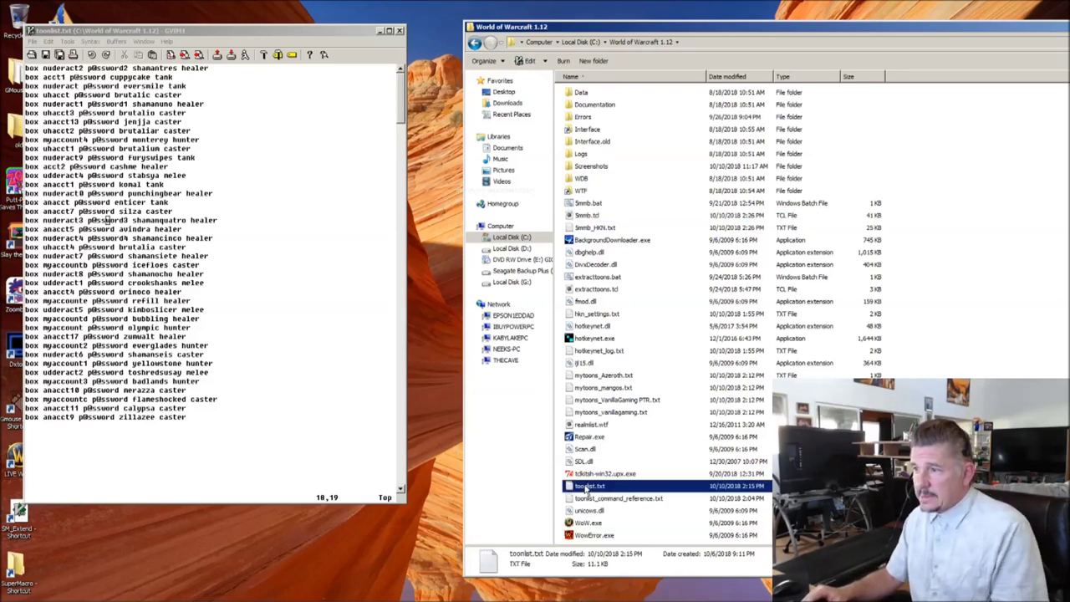
pyautogui.click(179, 336)
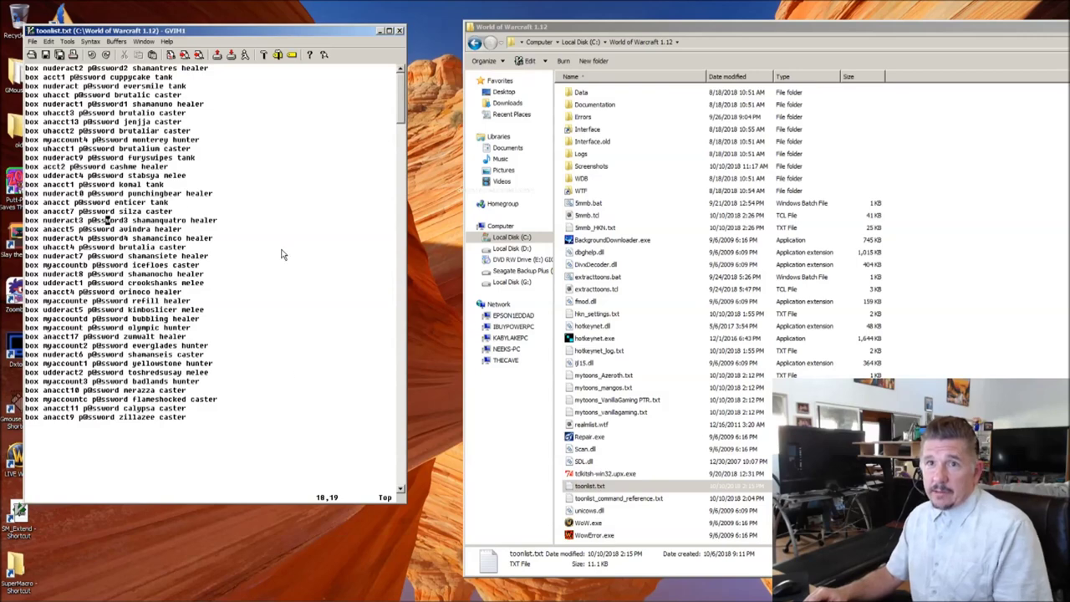
pyautogui.click(489, 446)
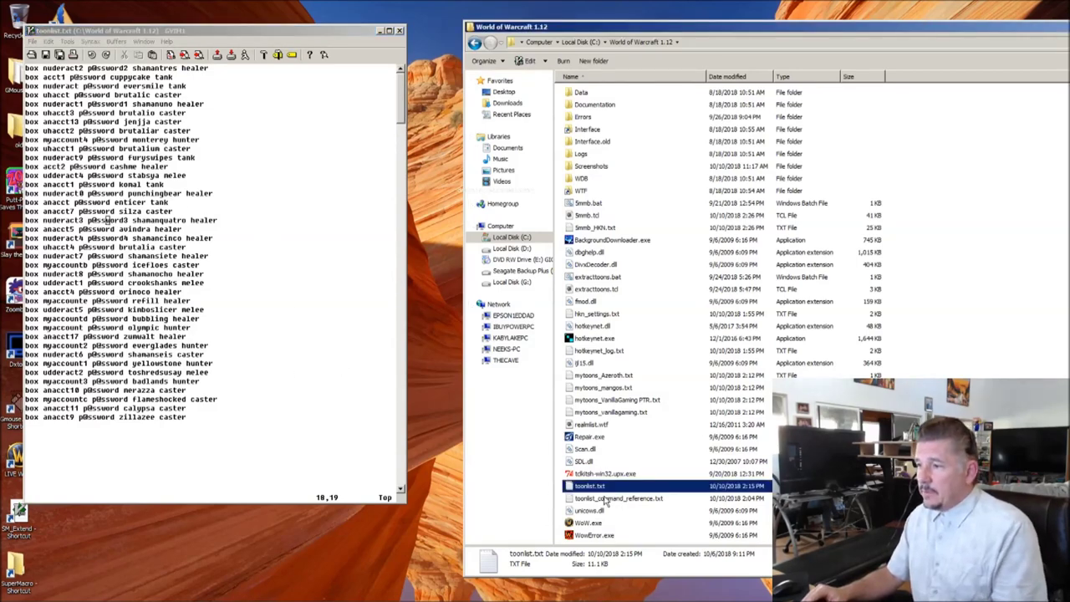
pyautogui.click(613, 500)
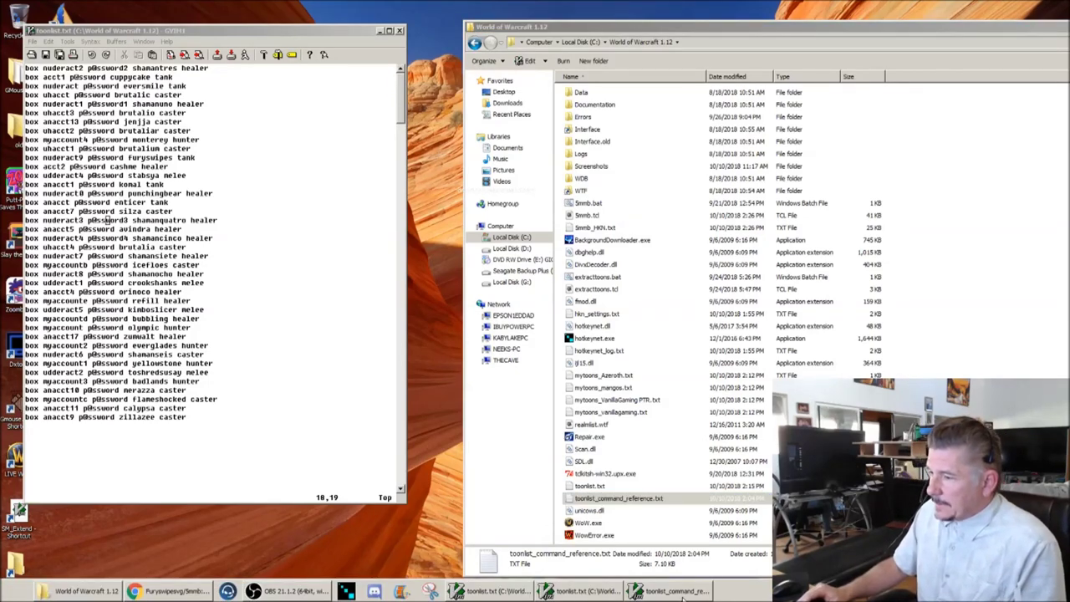
pyautogui.click(681, 596)
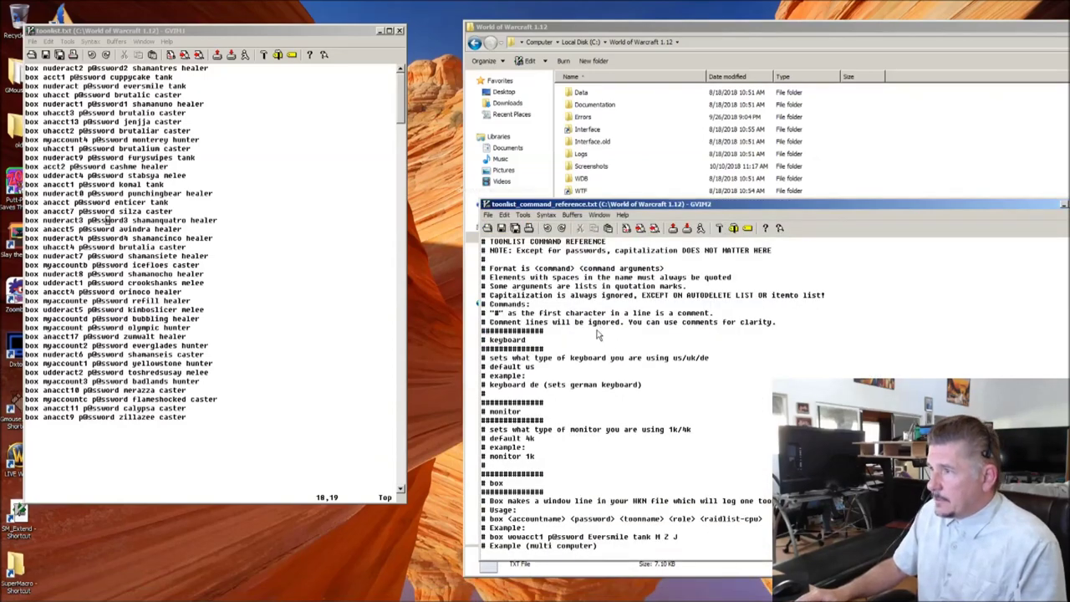
# Step: Scroll through toonlist_command_reference.txt to read it, then close that GVim window
pyautogui.scroll(-12, 597, 334)
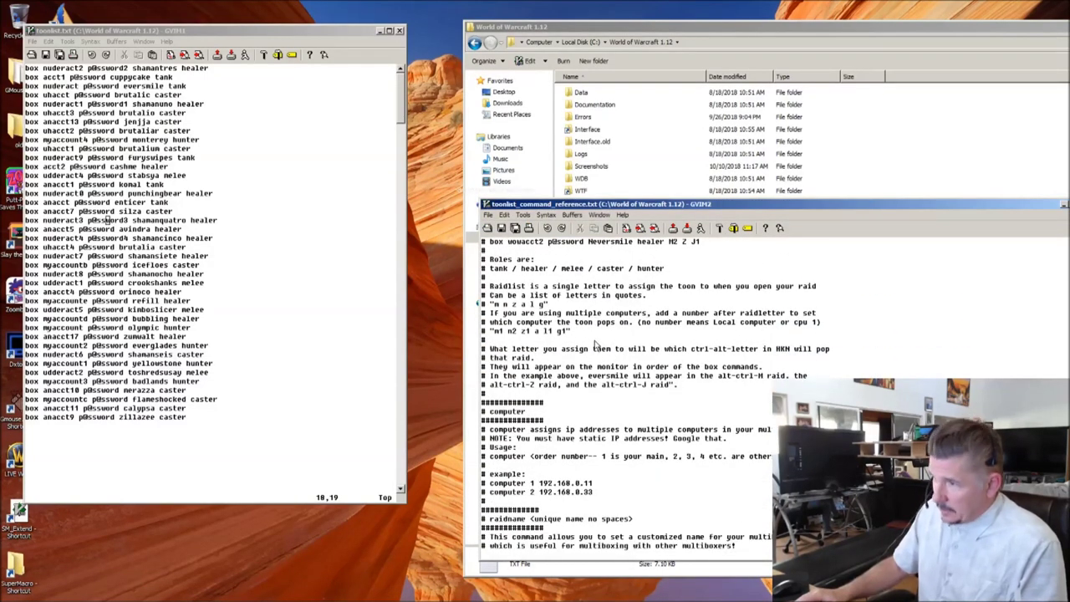
pyautogui.scroll(-12, 597, 343)
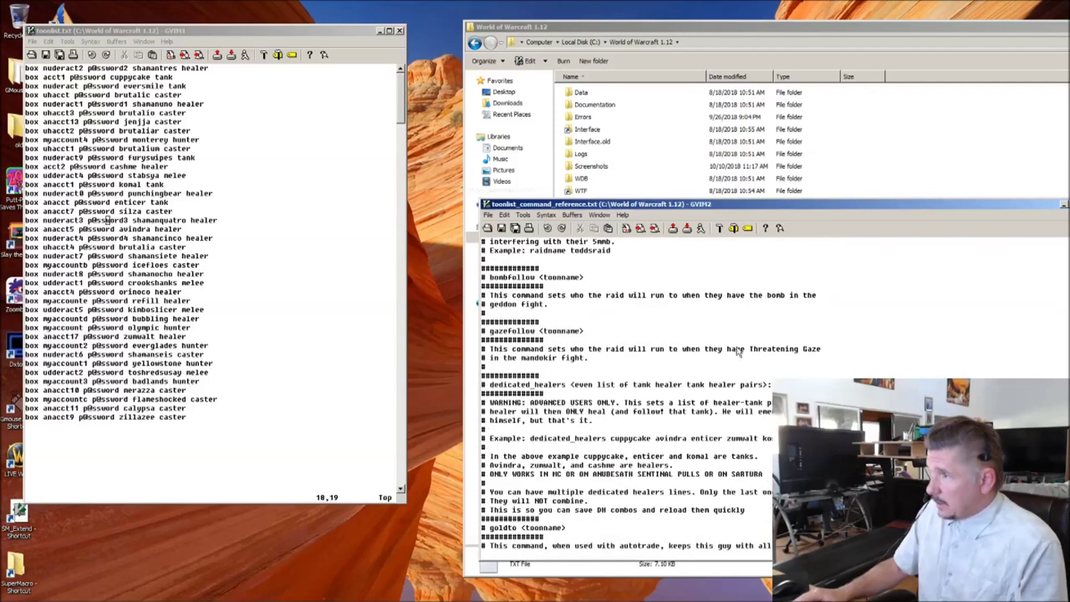
pyautogui.scroll(-8, 738, 353)
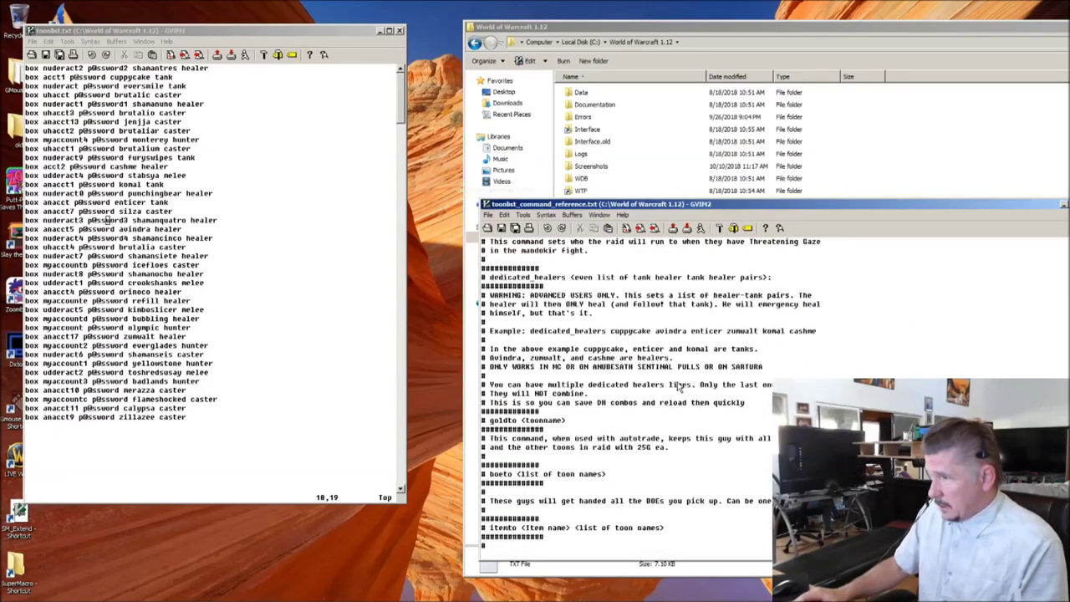
pyautogui.click(1064, 204)
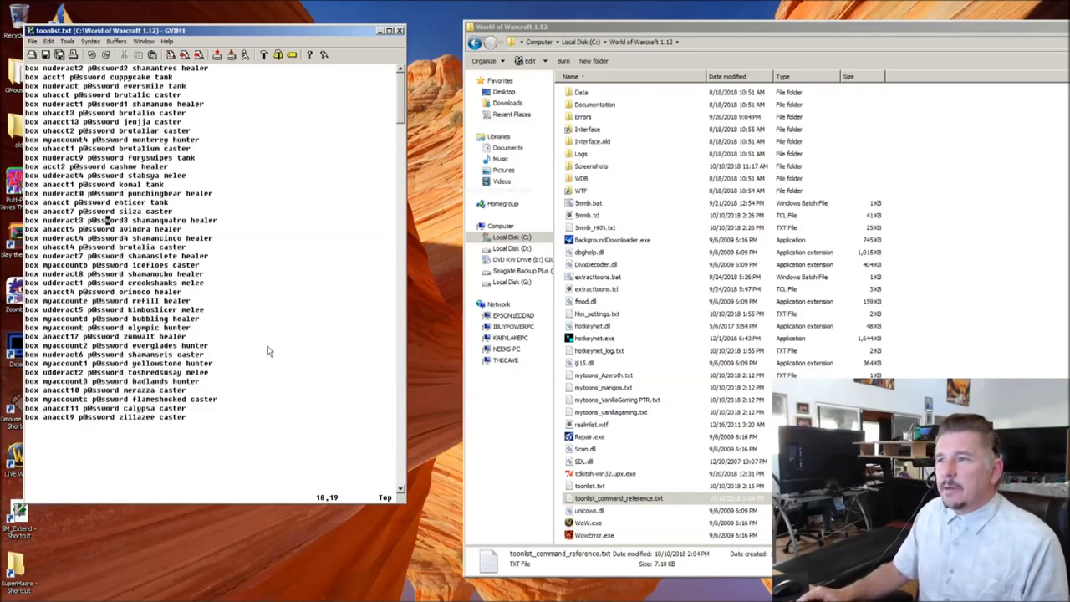
# Step: Run 5mmb.bat from the game folder, confirming overwrites of 5mmb_HKN.txt and SM_Extend.lua
pyautogui.click(470, 299)
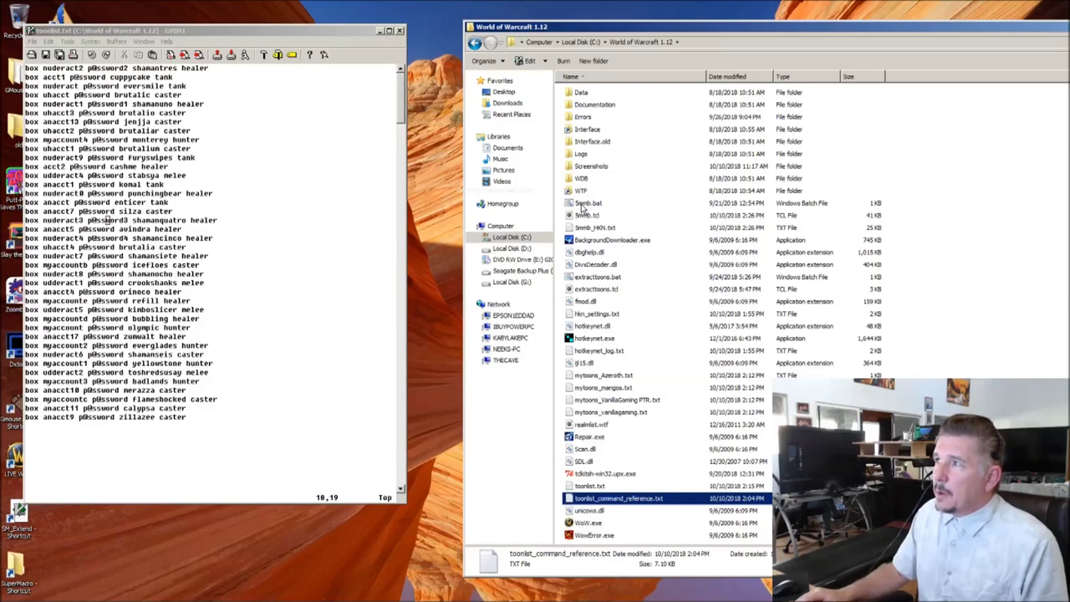
pyautogui.doubleClick(587, 204)
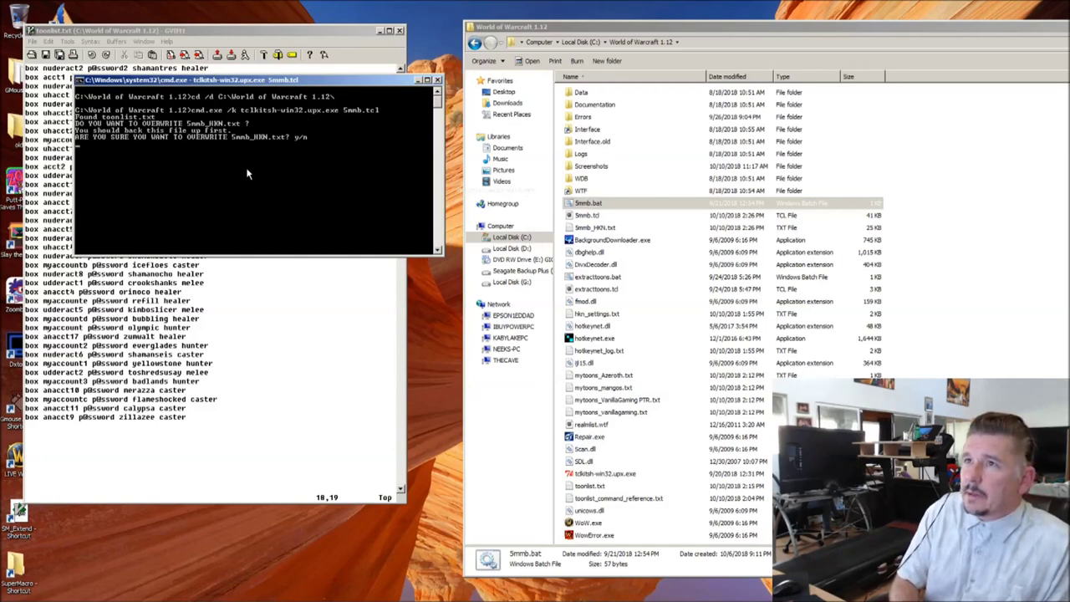
pyautogui.write('y')
pyautogui.press('Return')
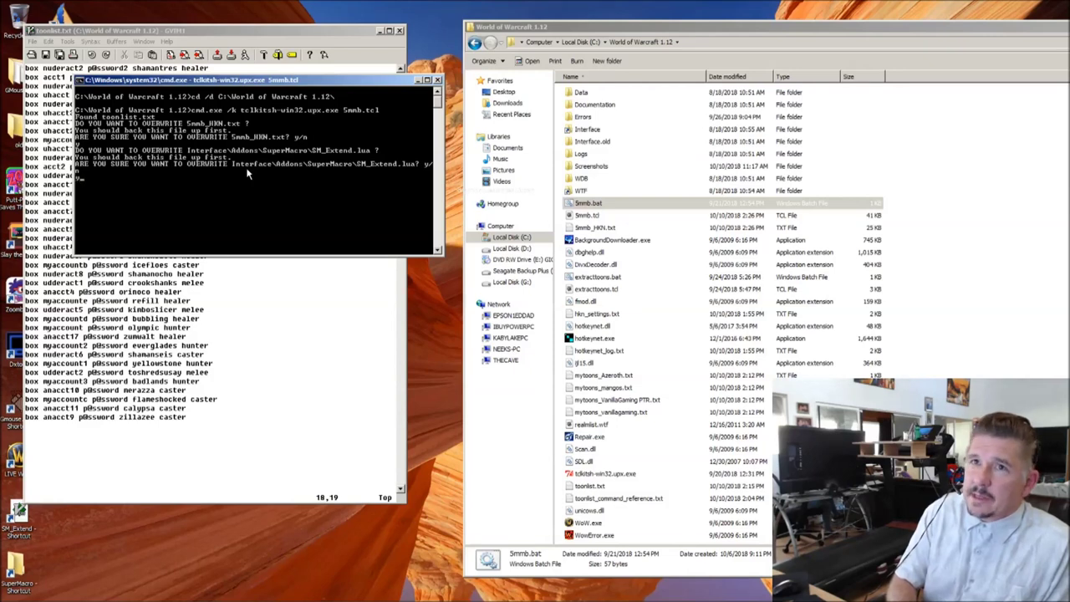
pyautogui.press('Return')
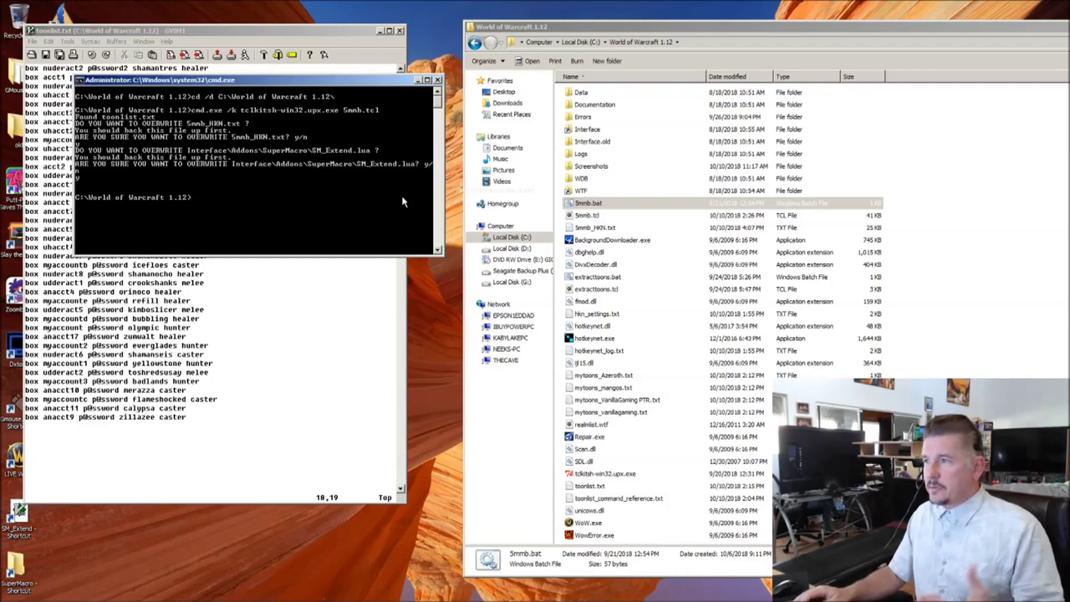
pyautogui.click(341, 310)
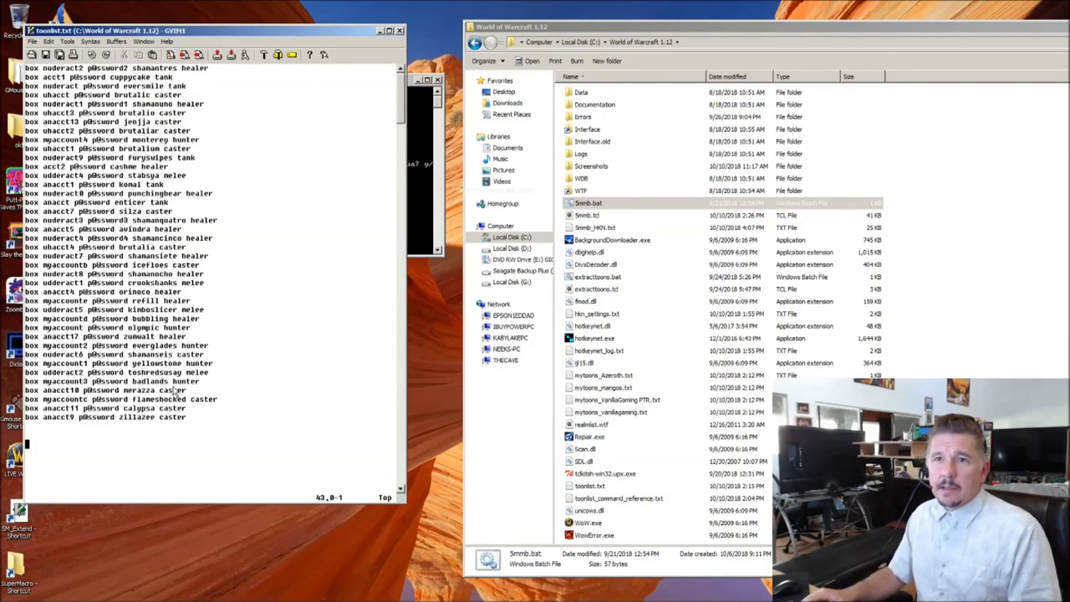
# Step: Close the finished command window and select 5mmb_HKN.txt in the game folder
pyautogui.click(437, 80)
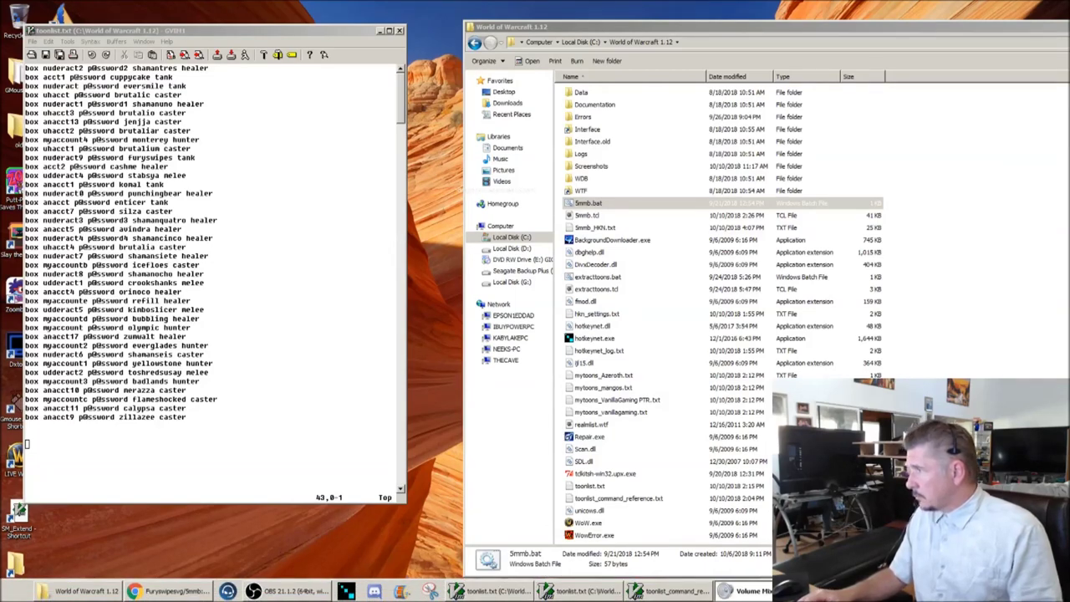
pyautogui.click(483, 435)
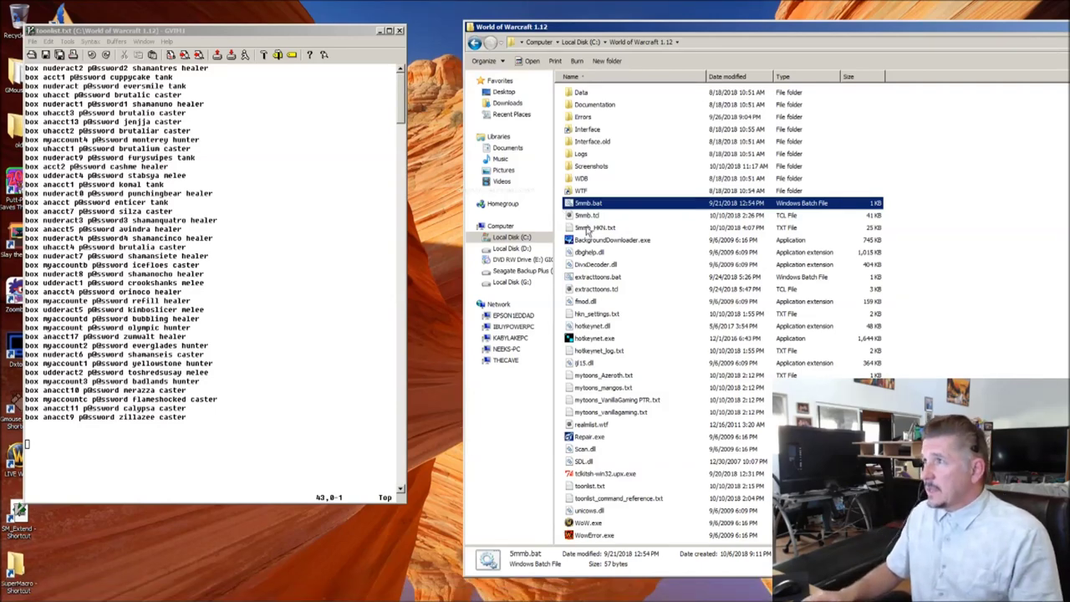
pyautogui.click(589, 229)
# Step: Open 5mmb_HKN.txt in GVim, enlarge its window, and scroll to the LaunchAndRename lines
pyautogui.doubleClick(588, 228)
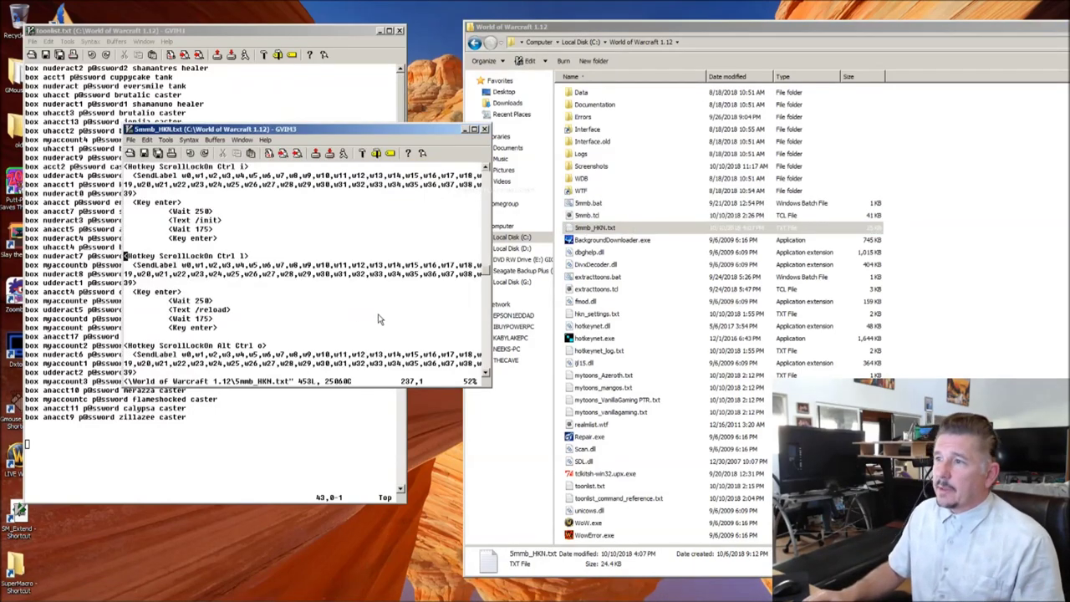
pyautogui.moveTo(482, 274); pyautogui.dragTo(481, 178)
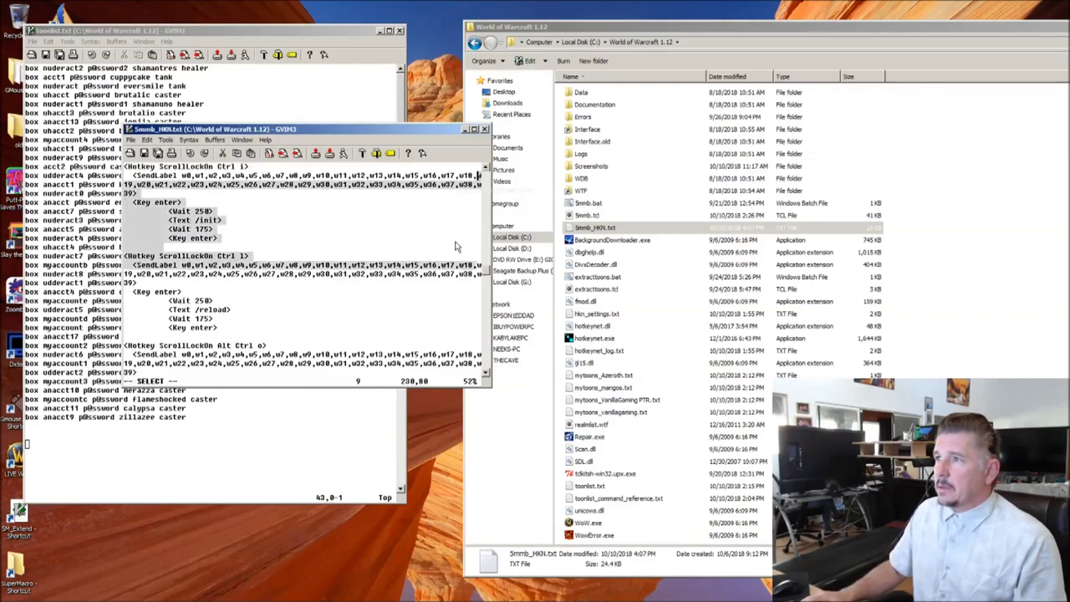
pyautogui.moveTo(483, 283); pyautogui.dragTo(485, 172)
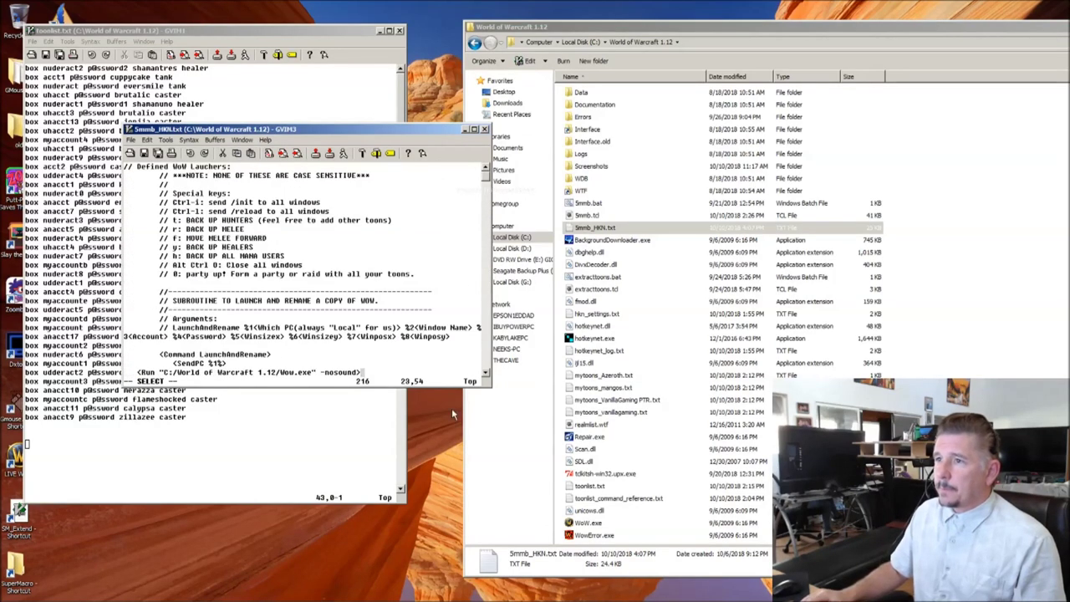
pyautogui.click(509, 405)
pyautogui.moveTo(491, 387); pyautogui.dragTo(822, 567)
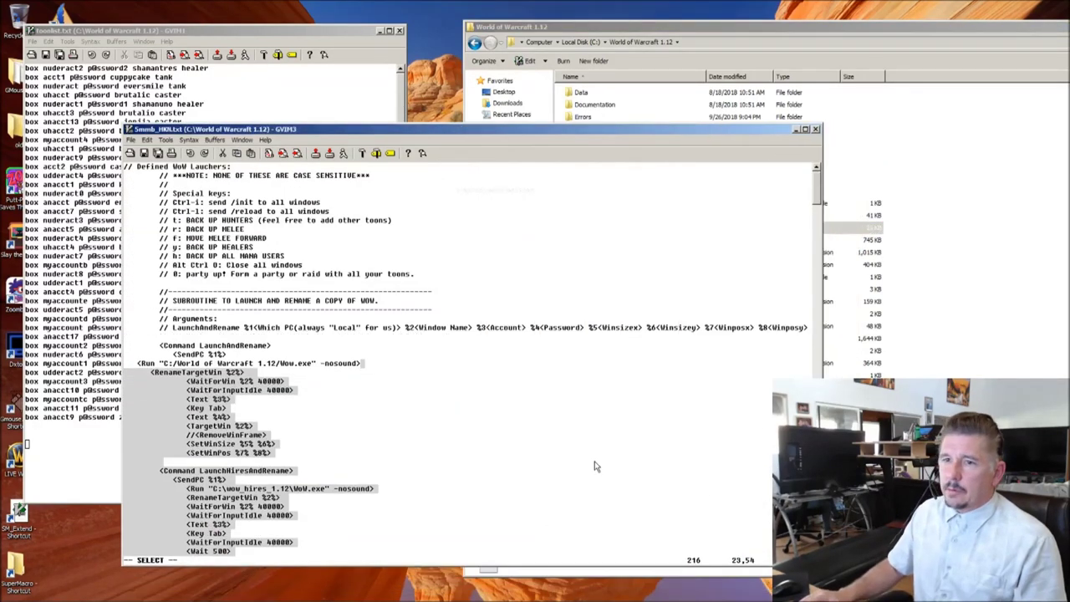
pyautogui.scroll(-20, 586, 468)
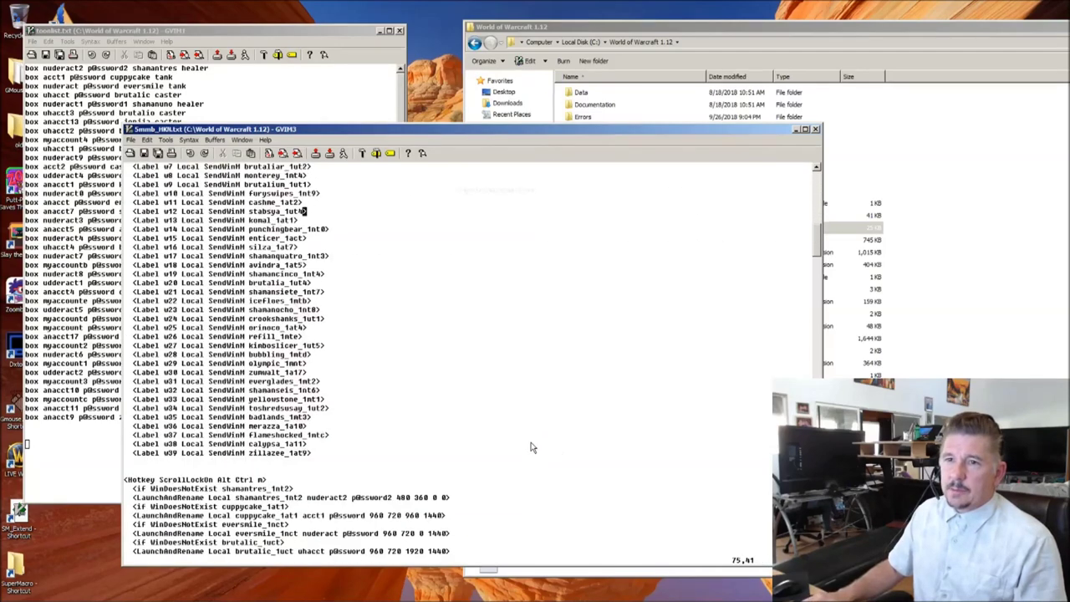
pyautogui.scroll(10, 530, 449)
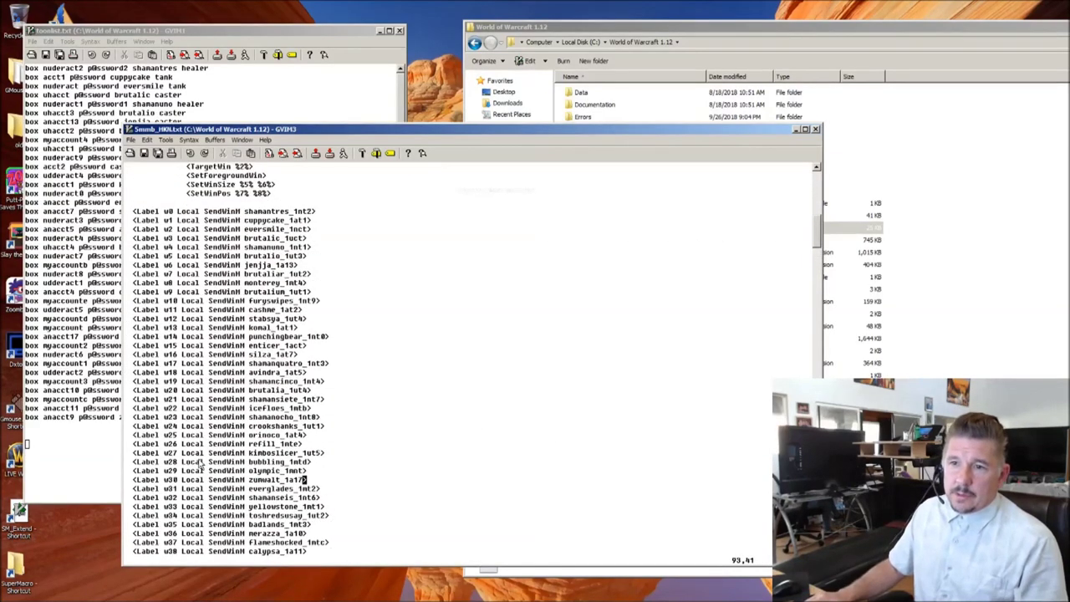
pyautogui.scroll(-7, 201, 465)
pyautogui.scroll(-8, 276, 443)
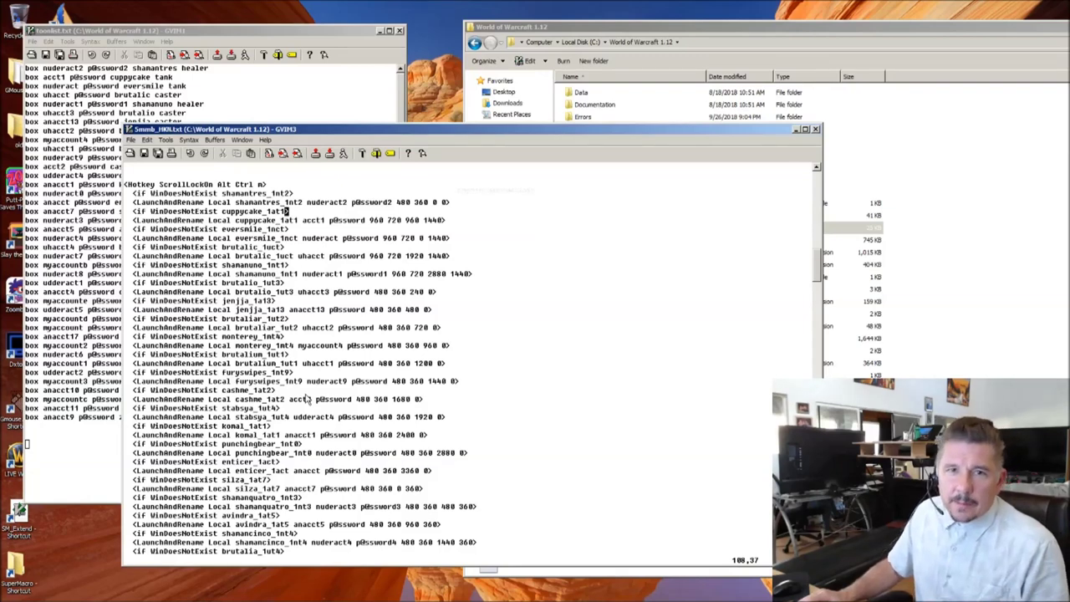
# Step: Undo and redo in 5mmb_HKN.txt, then switch over to review toonlist.txt
pyautogui.press('u')
pyautogui.hotkey('ctrl', 'r')
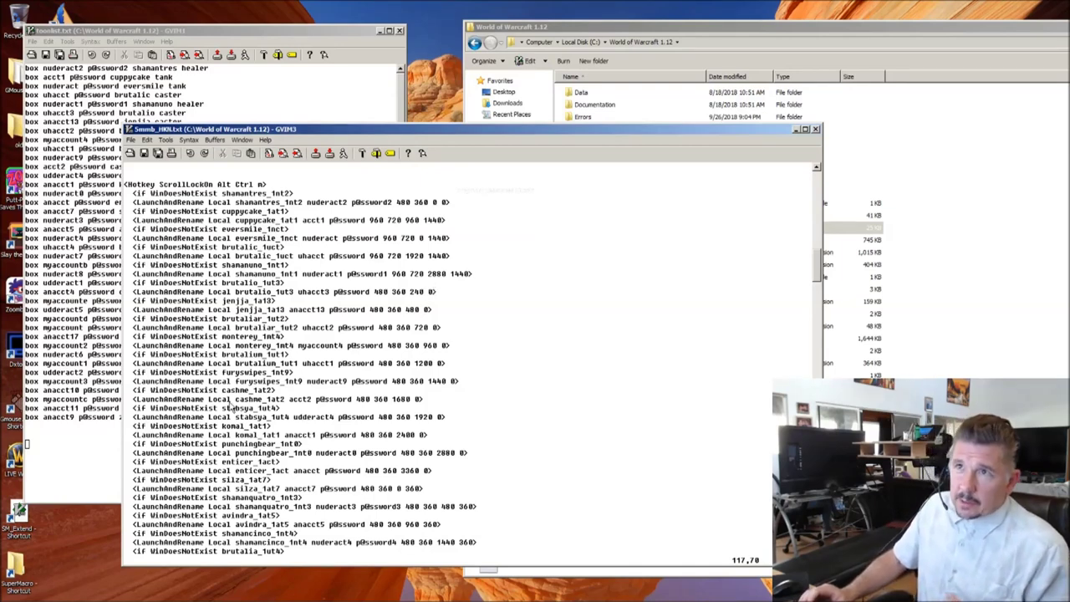
pyautogui.hotkey('alt', 'Tab')
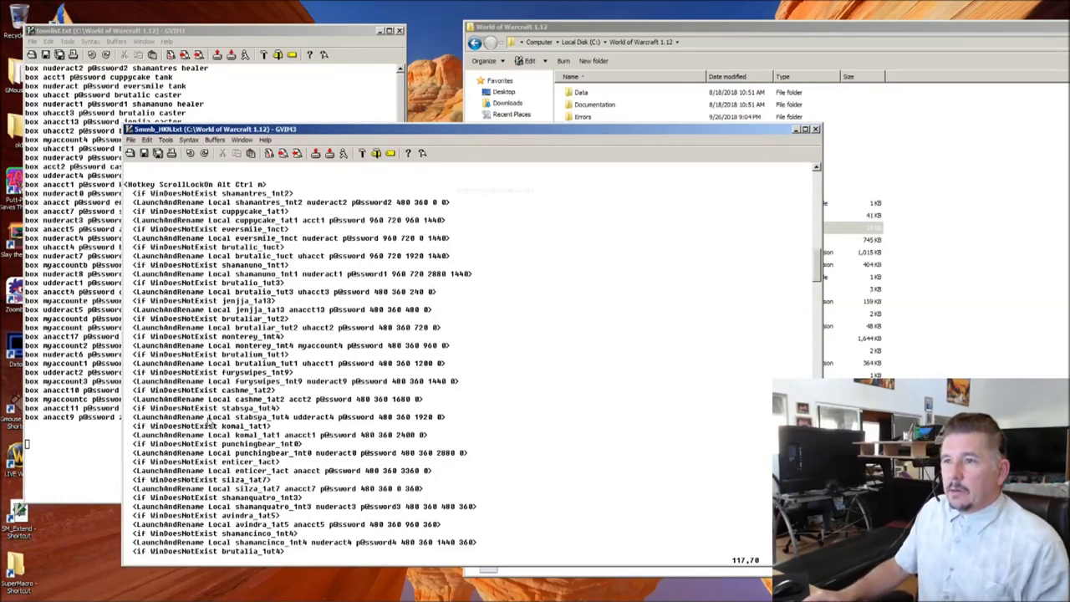
pyautogui.click(96, 354)
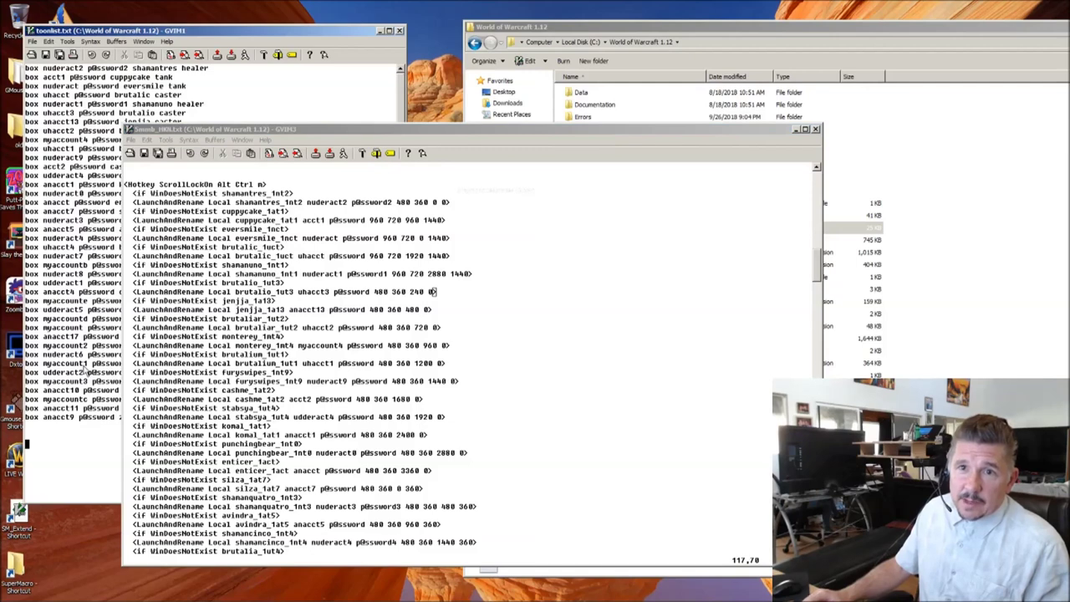
pyautogui.scroll(-8, 237, 324)
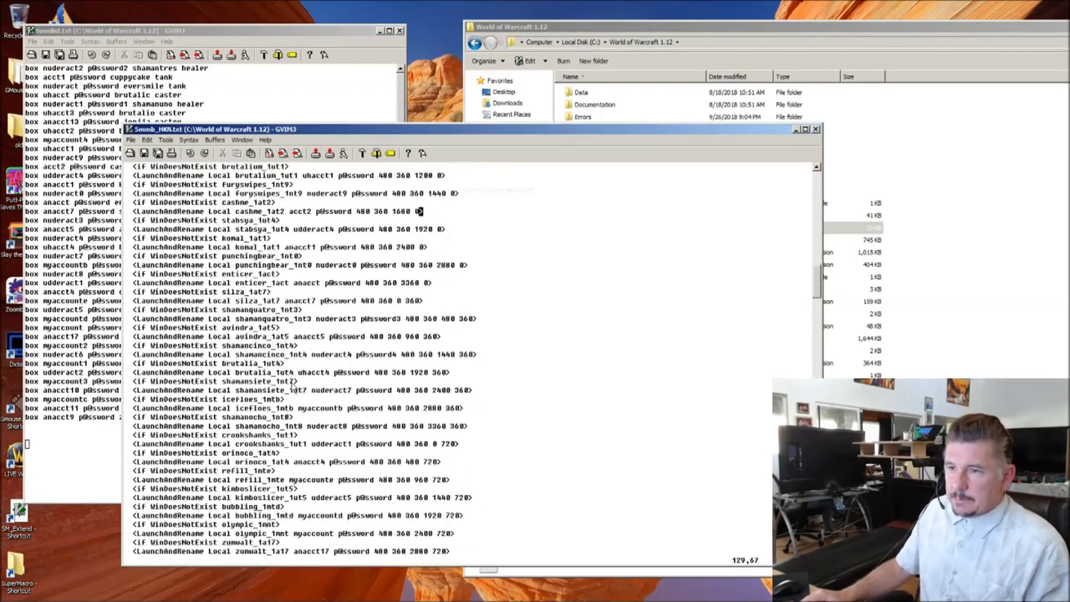
pyautogui.scroll(3, 210, 380)
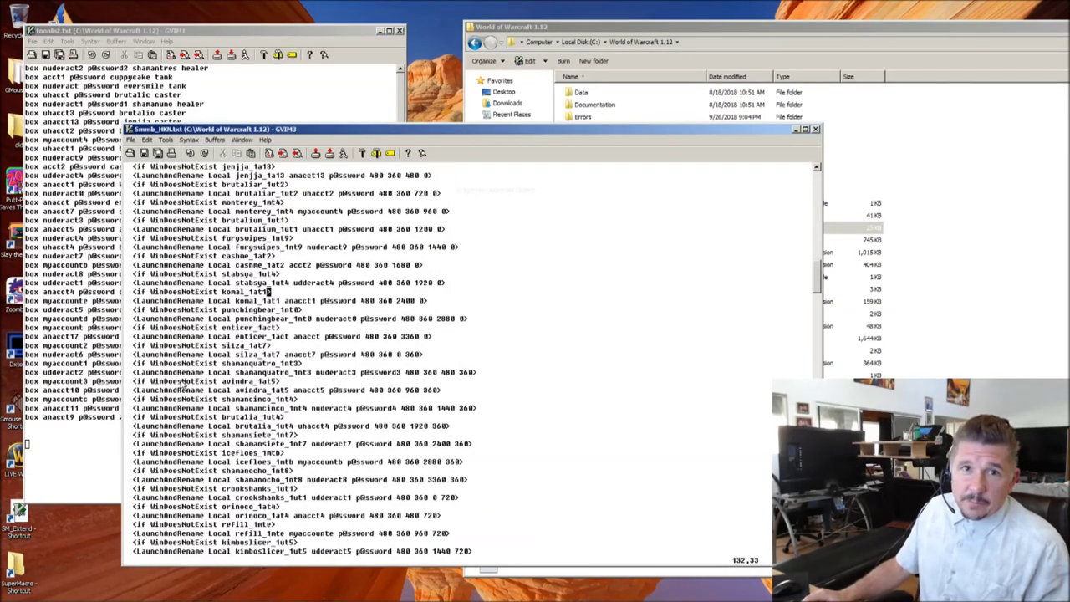
pyautogui.click(56, 98)
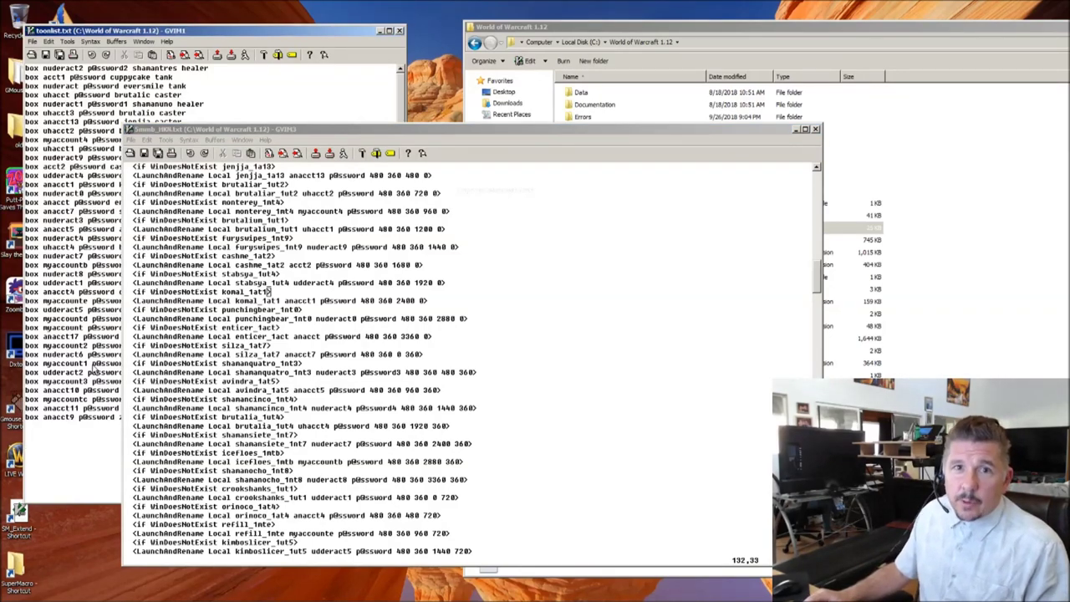
# Step: Return to 5mmb_HKN.txt, scroll through its generated entries, and close its window
pyautogui.click(243, 380)
pyautogui.scroll(-11, 242, 380)
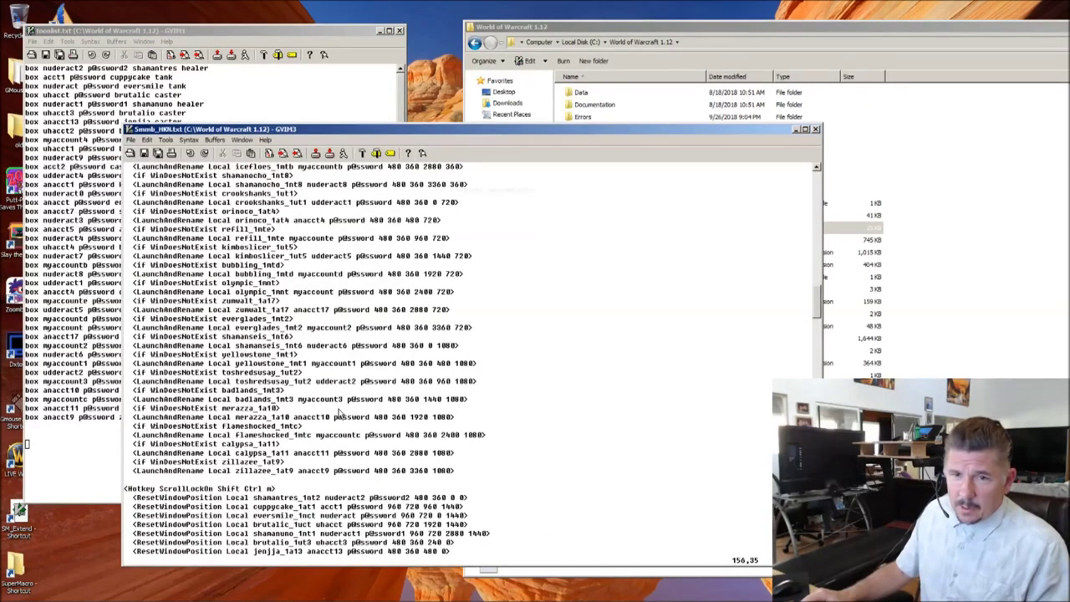
pyautogui.scroll(3, 341, 414)
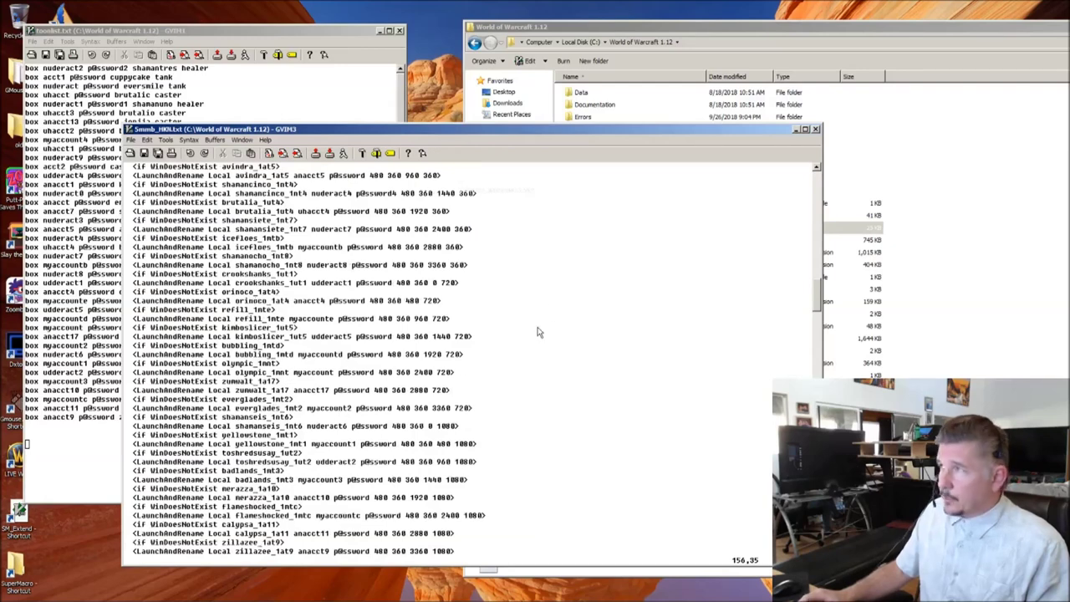
pyautogui.scroll(-5, 468, 389)
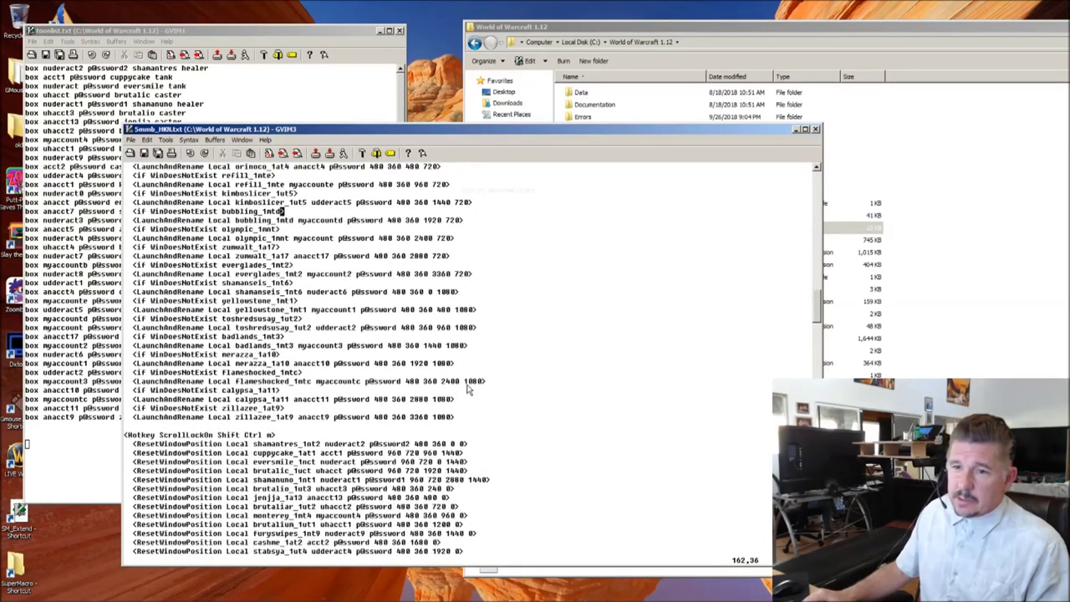
pyautogui.scroll(-3, 468, 389)
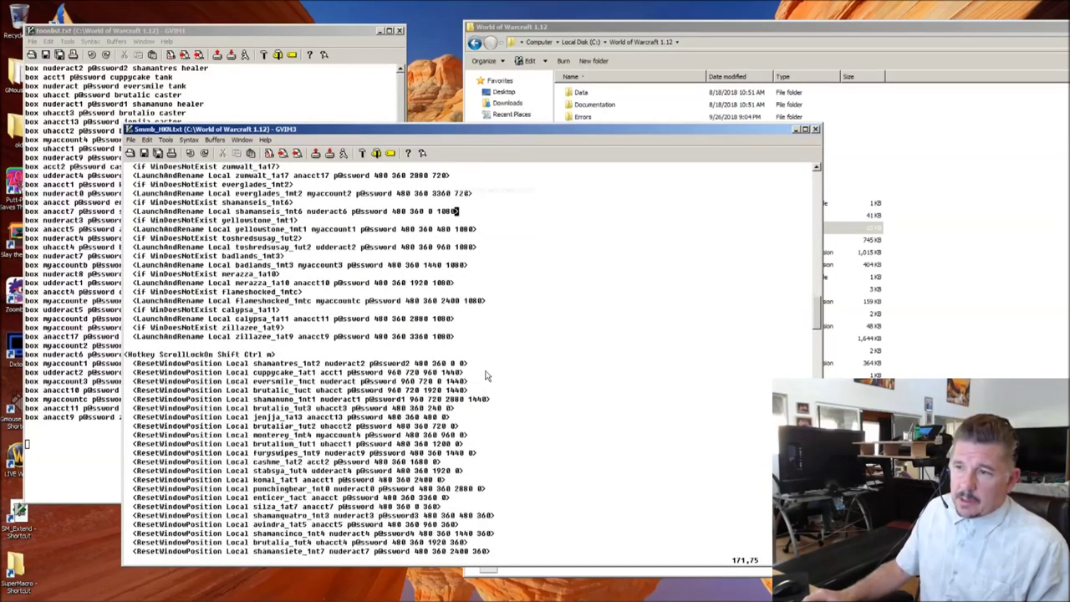
pyautogui.click(816, 131)
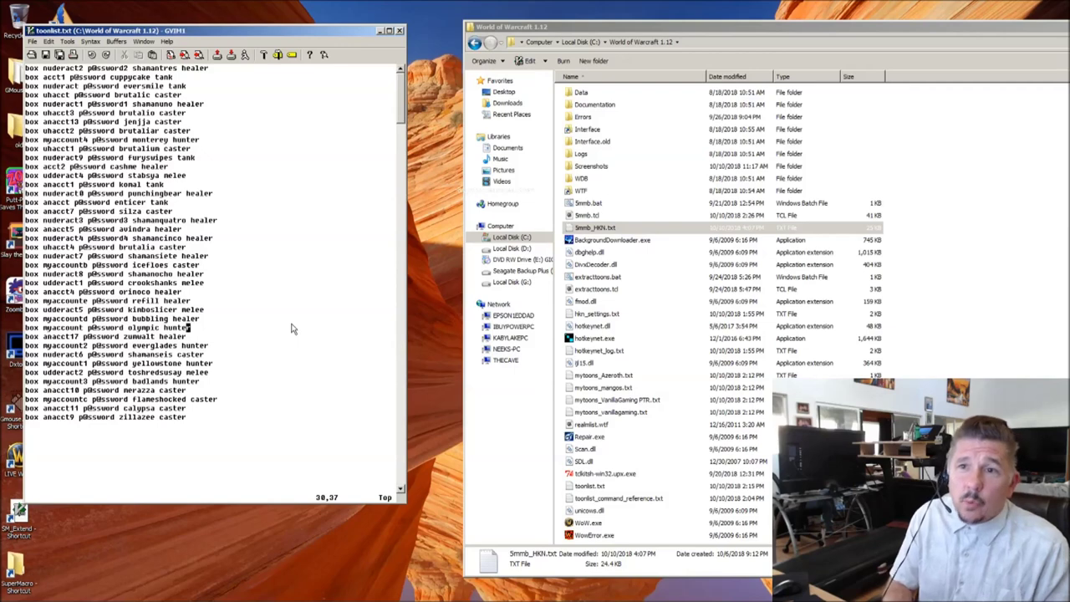
# Step: Append an f flag to the eversmile tank and brutaliar caster lines
pyautogui.press('Up')
pyautogui.press('Up')
pyautogui.press('Up')
pyautogui.press('Up')
pyautogui.press('Up')
pyautogui.press('Up')
pyautogui.press('Up')
pyautogui.press('Up')
pyautogui.press('Up')
pyautogui.press('Up')
pyautogui.press('Up')
pyautogui.press('Up')
pyautogui.press('Up')
pyautogui.press('Up')
pyautogui.press('Up')
pyautogui.press('Up')
pyautogui.press('Up')
pyautogui.press('Up')
pyautogui.press('Up')
pyautogui.press('Up')
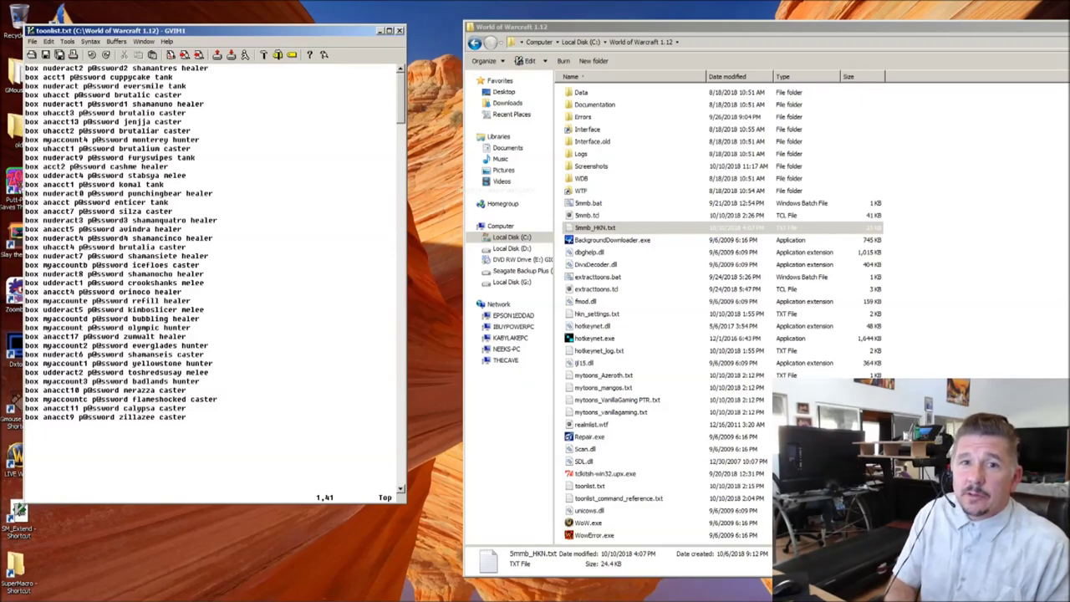
pyautogui.press('Down')
pyautogui.press('Down')
pyautogui.hotkey('shift', 'a')
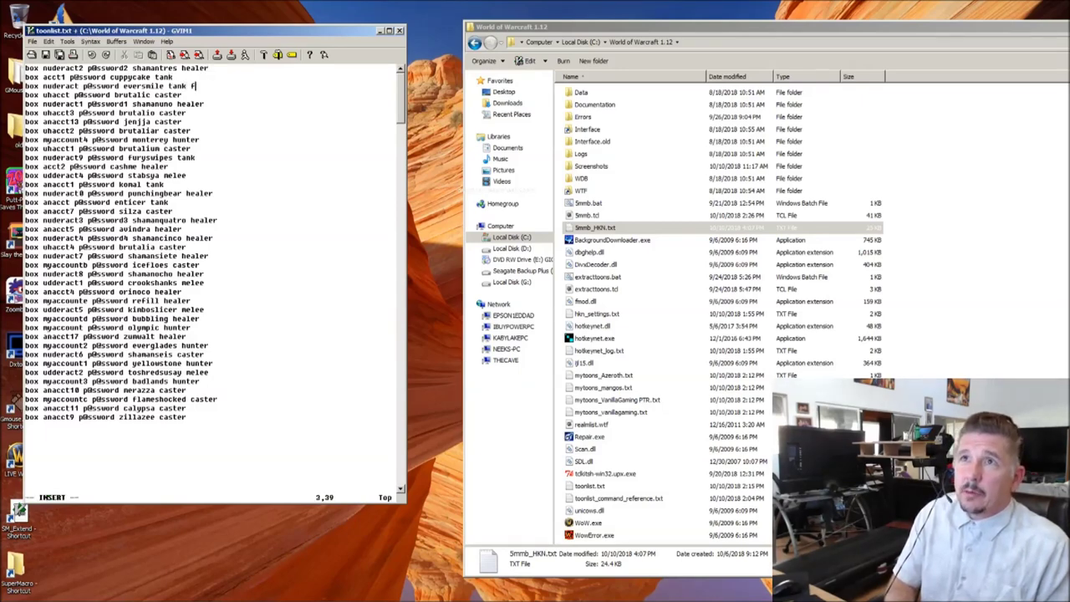
pyautogui.press('Escape')
pyautogui.press('Down')
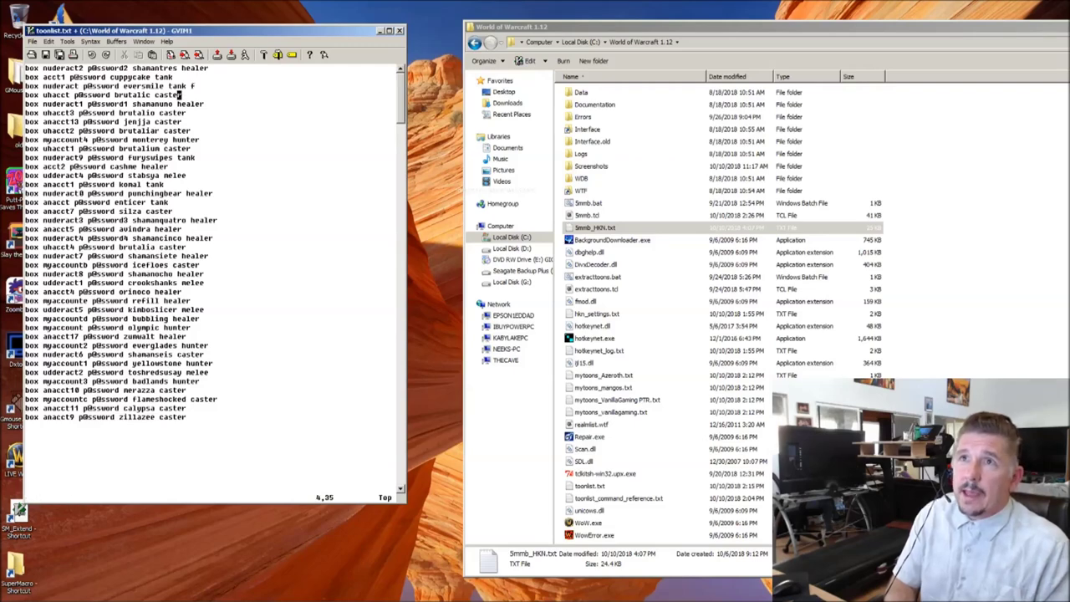
pyautogui.press('Down')
pyautogui.press('Down')
pyautogui.press('Down')
pyautogui.press('Down')
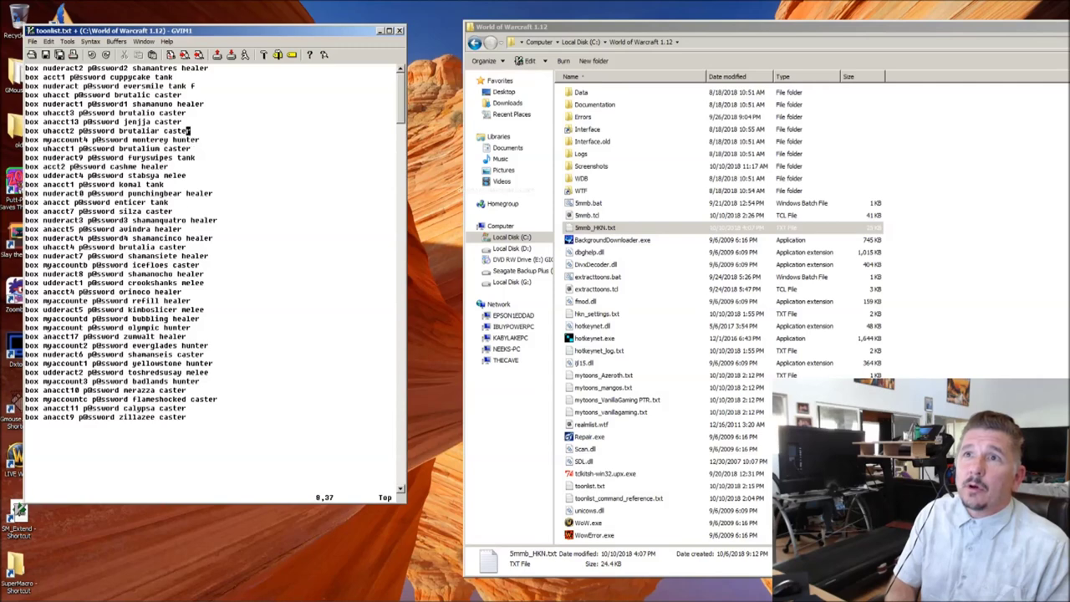
pyautogui.hotkey('shift', 'a')
pyautogui.write('f')
pyautogui.press('Escape')
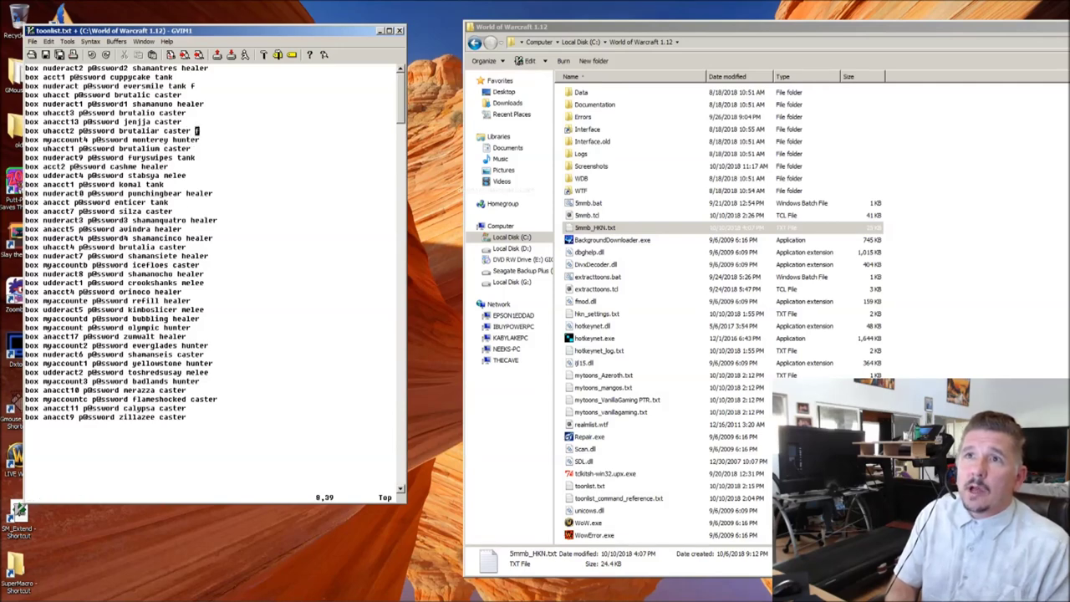
# Step: Append an f flag to the cashme healer and icefloes caster lines
pyautogui.press('Down')
pyautogui.press('Down')
pyautogui.press('Down')
pyautogui.press('Down')
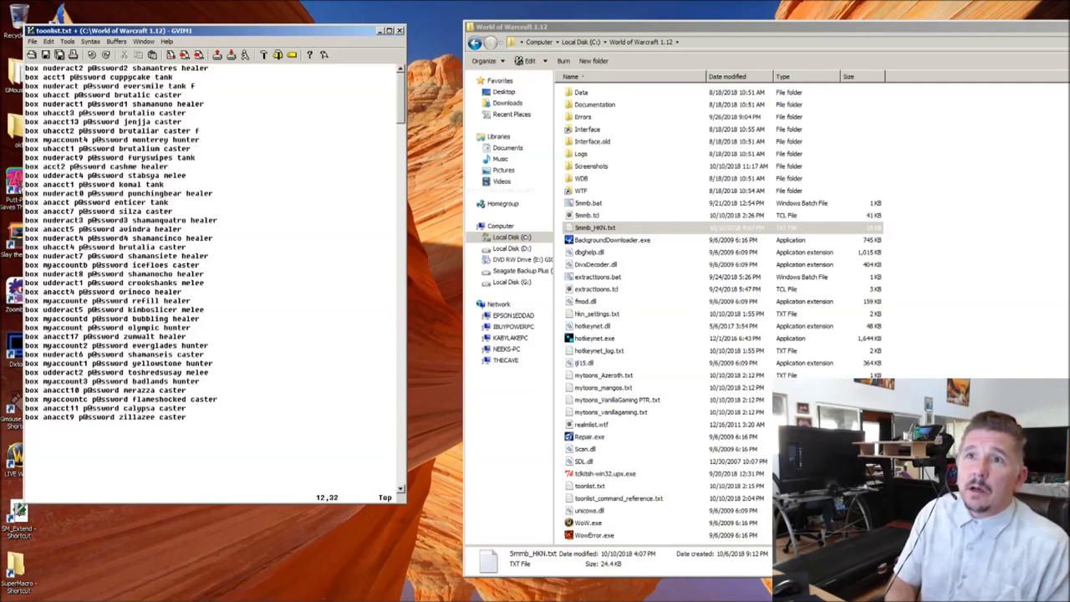
pyautogui.press('Up')
pyautogui.hotkey('shift', 'a')
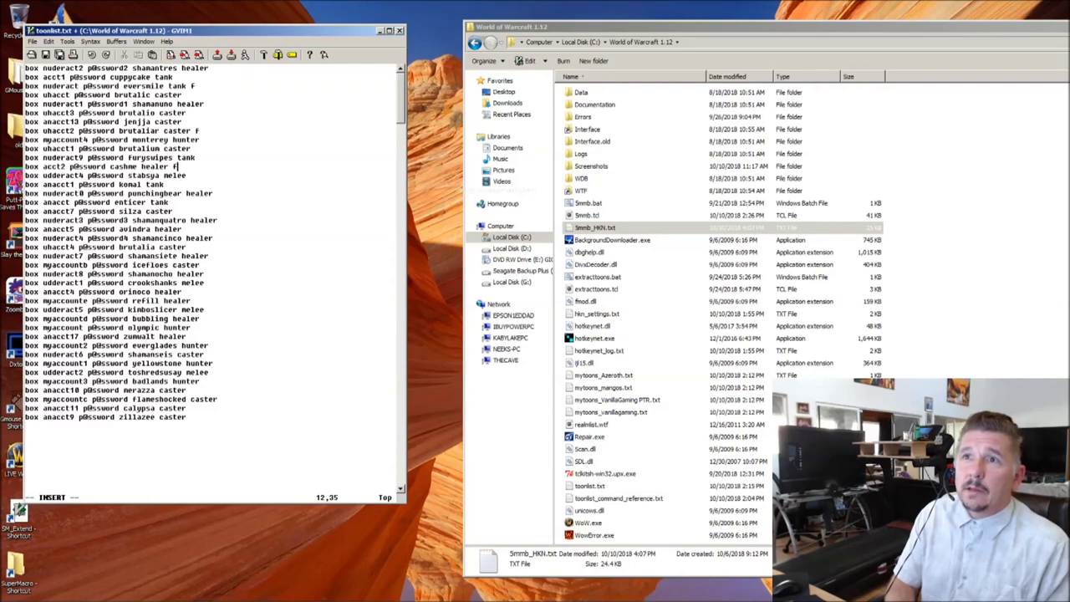
pyautogui.write('f')
pyautogui.press('Escape')
pyautogui.press('Down')
pyautogui.press('Down')
pyautogui.press('Down')
pyautogui.press('Down')
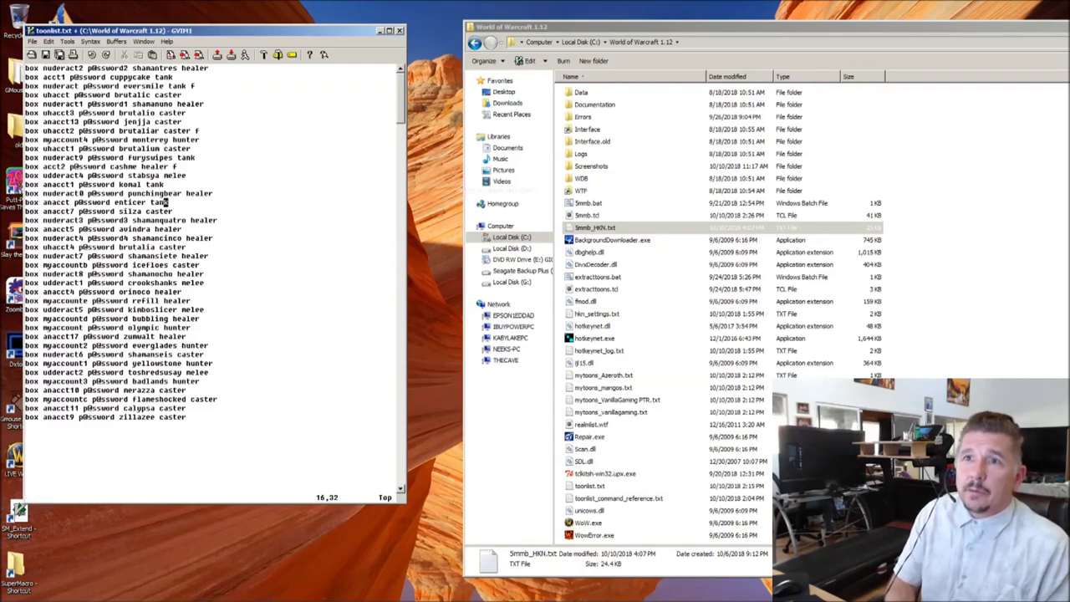
pyautogui.press('Down')
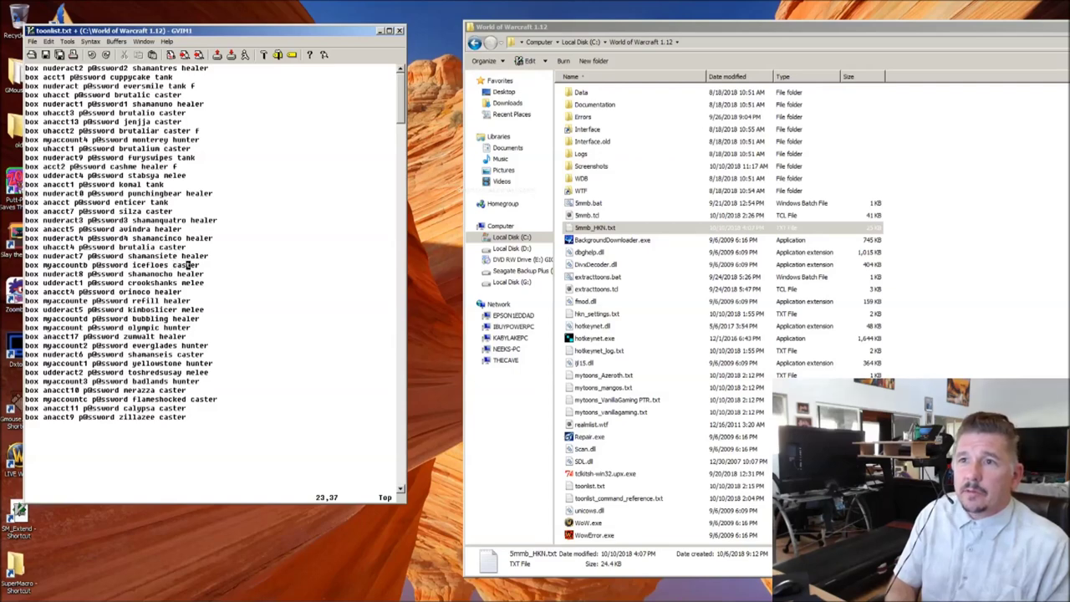
pyautogui.hotkey('shift', 'a')
pyautogui.write('f')
pyautogui.press('Escape')
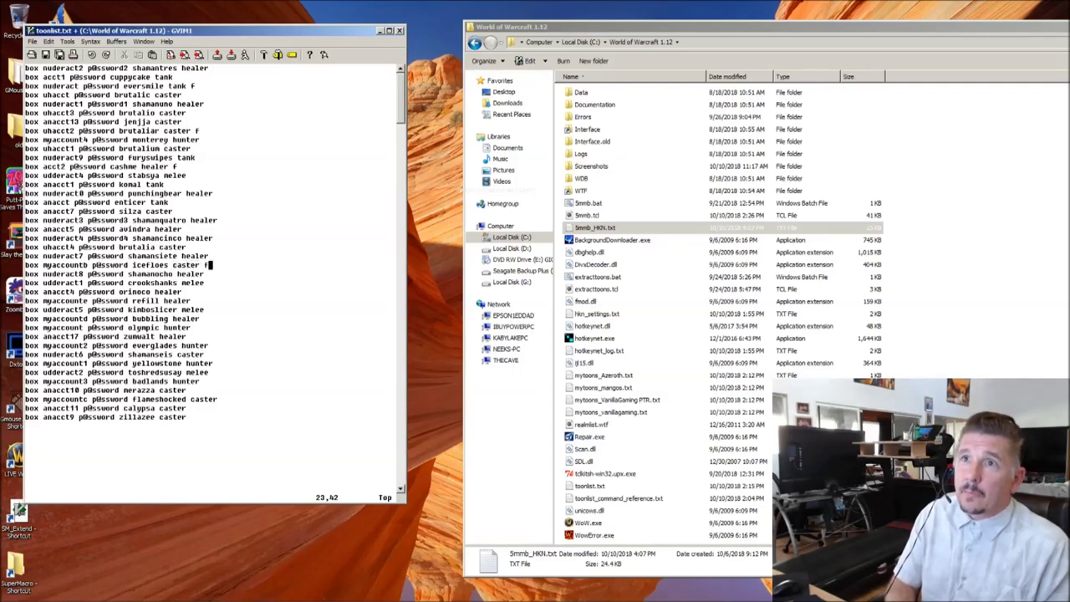
# Step: Append an f flag to the olympic hunter line and save toonlist.txt with :w
pyautogui.press('Up')
pyautogui.press('Up')
pyautogui.press('Up')
pyautogui.press('Up')
pyautogui.press('Up')
pyautogui.press('Up')
pyautogui.press('Up')
pyautogui.press('Up')
pyautogui.press('Up')
pyautogui.press('Up')
pyautogui.press('Up')
pyautogui.press('Up')
pyautogui.press('Up')
pyautogui.press('Up')
pyautogui.press('Up')
pyautogui.press('Up')
pyautogui.press('Up')
pyautogui.press('Up')
pyautogui.press('Up')
pyautogui.press('Up')
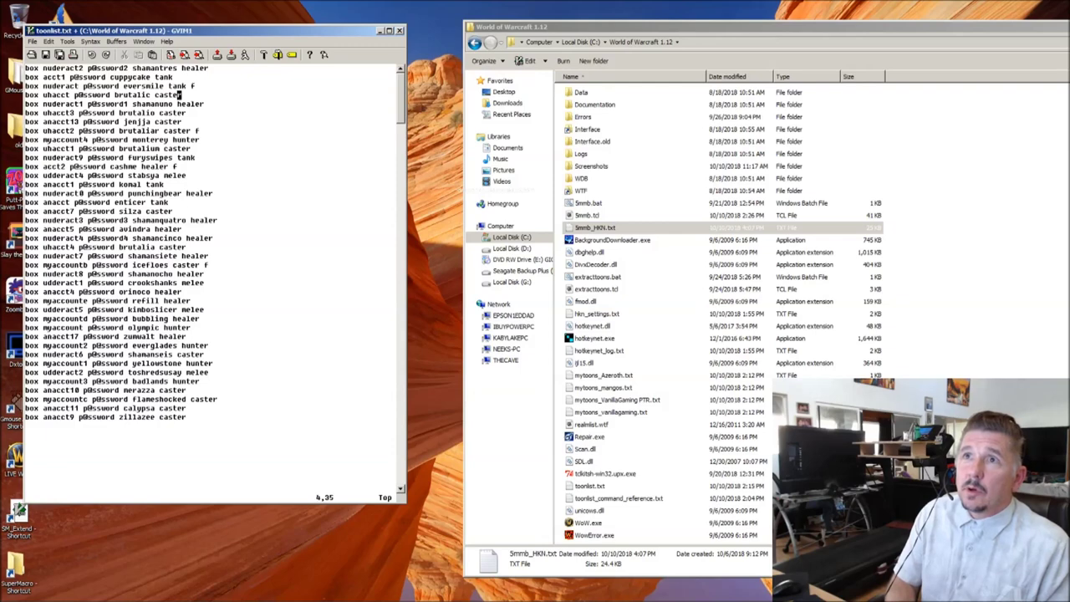
pyautogui.press('Down')
pyautogui.press('Down')
pyautogui.press('Down')
pyautogui.press('Down')
pyautogui.press('Down')
pyautogui.press('Down')
pyautogui.press('Down')
pyautogui.press('Down')
pyautogui.press('Down')
pyautogui.press('Down')
pyautogui.press('Down')
pyautogui.press('Down')
pyautogui.press('Down')
pyautogui.press('Down')
pyautogui.press('Down')
pyautogui.press('Down')
pyautogui.press('Down')
pyautogui.press('Down')
pyautogui.press('Down')
pyautogui.press('Down')
pyautogui.press('Down')
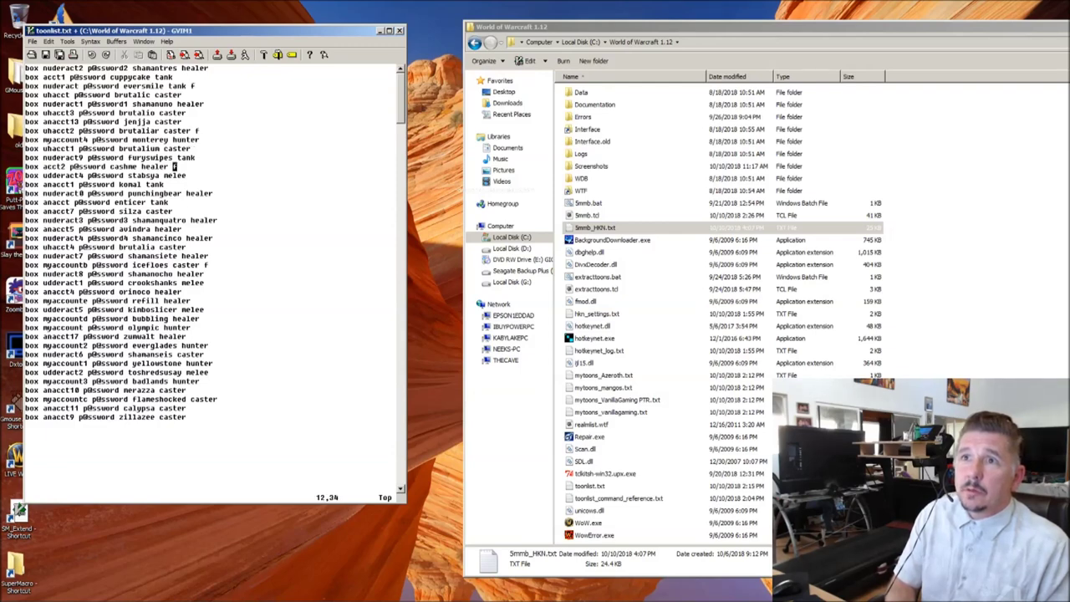
pyautogui.press('Up')
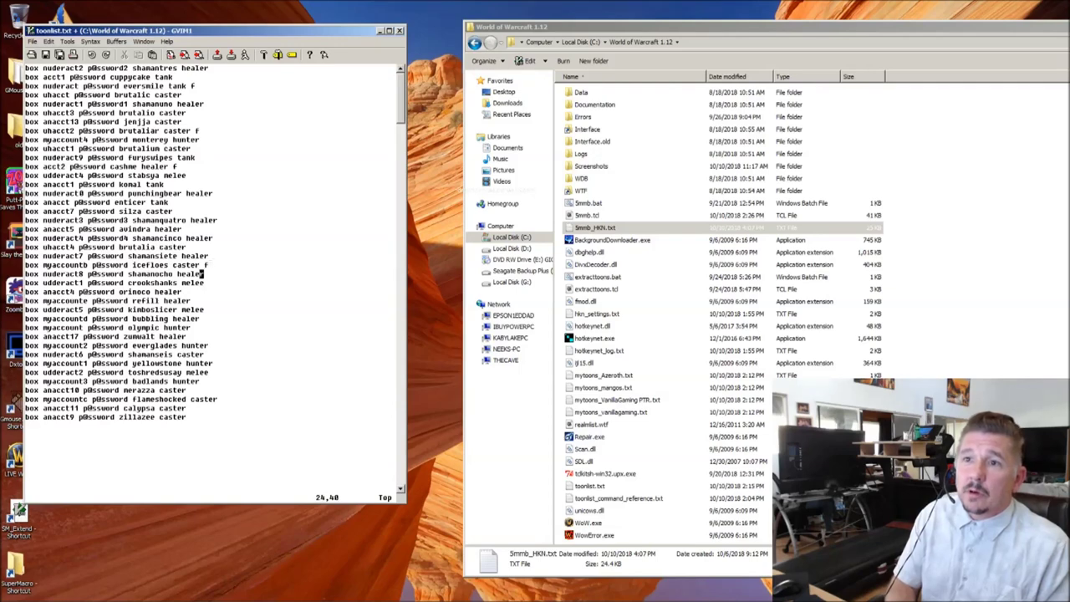
pyautogui.press('Down')
pyautogui.press('Down')
pyautogui.press('Down')
pyautogui.press('Down')
pyautogui.press('Down')
pyautogui.press('Down')
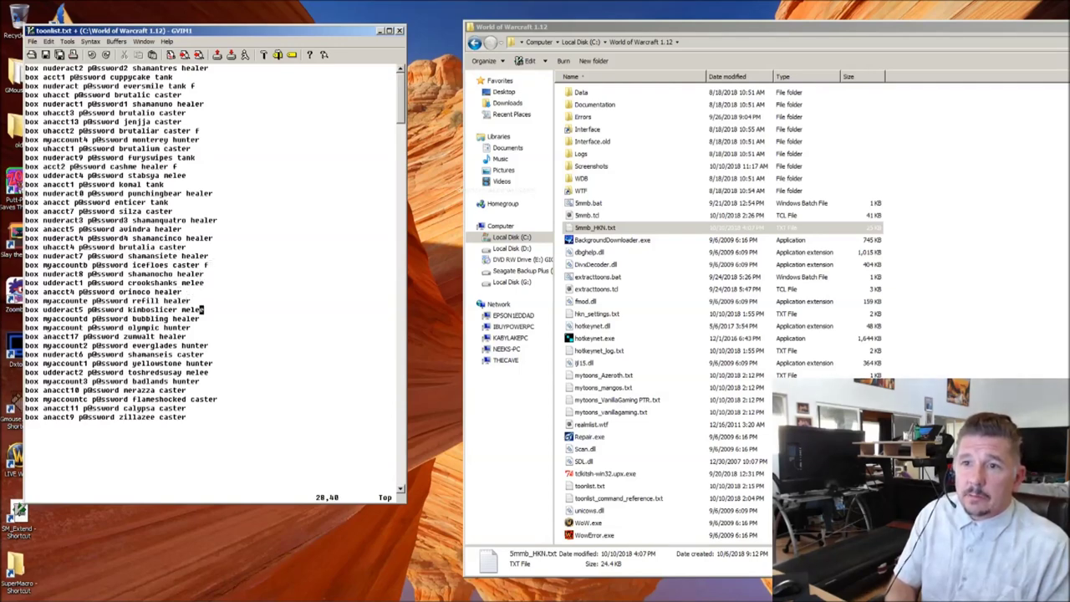
pyautogui.hotkey('shift', 'a')
pyautogui.press('Escape')
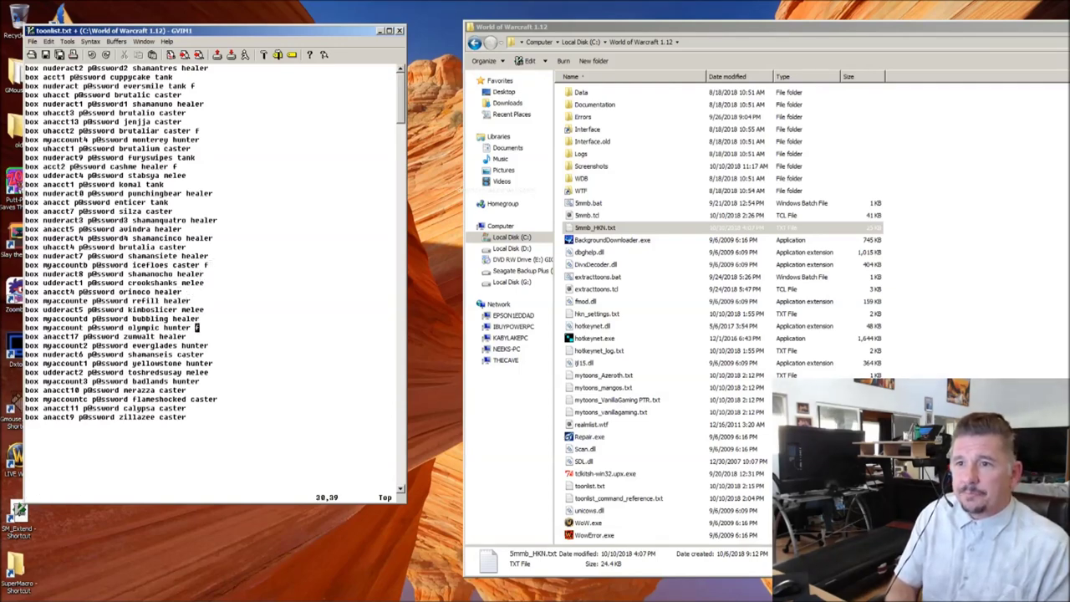
pyautogui.write(':w')
pyautogui.press('Return')
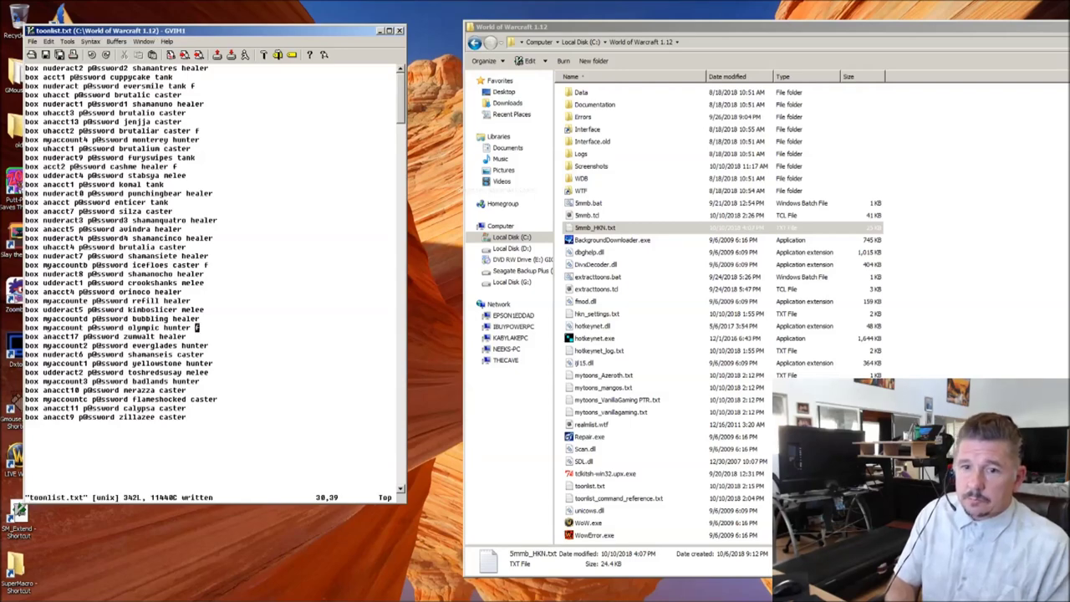
# Step: Rerun 5mmb.bat, answer y to both overwrite prompts, and open the regenerated 5mmb_HKN.txt
pyautogui.click(595, 228)
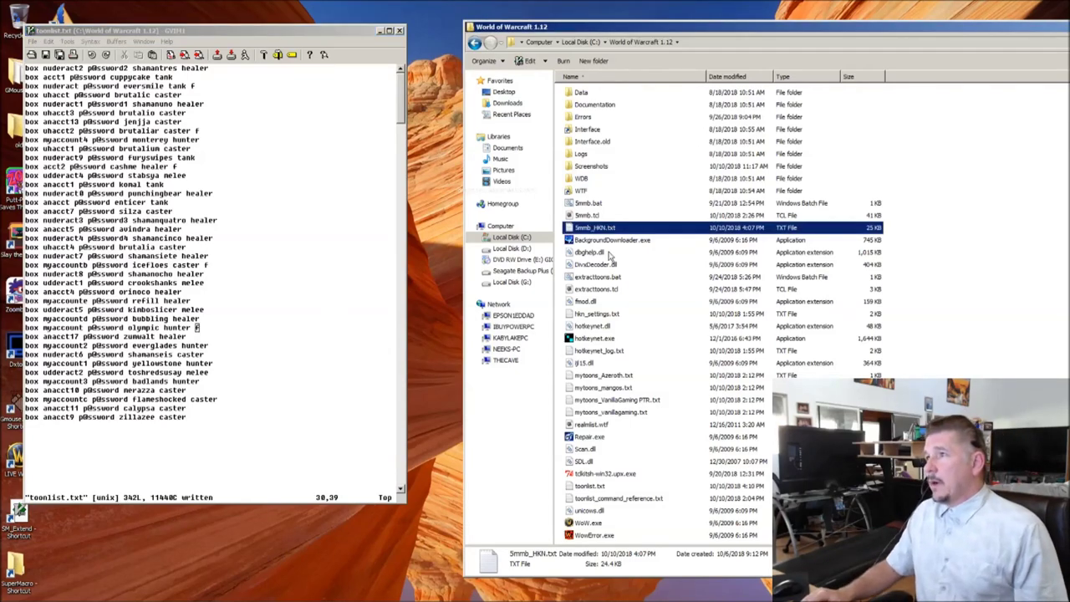
pyautogui.doubleClick(584, 203)
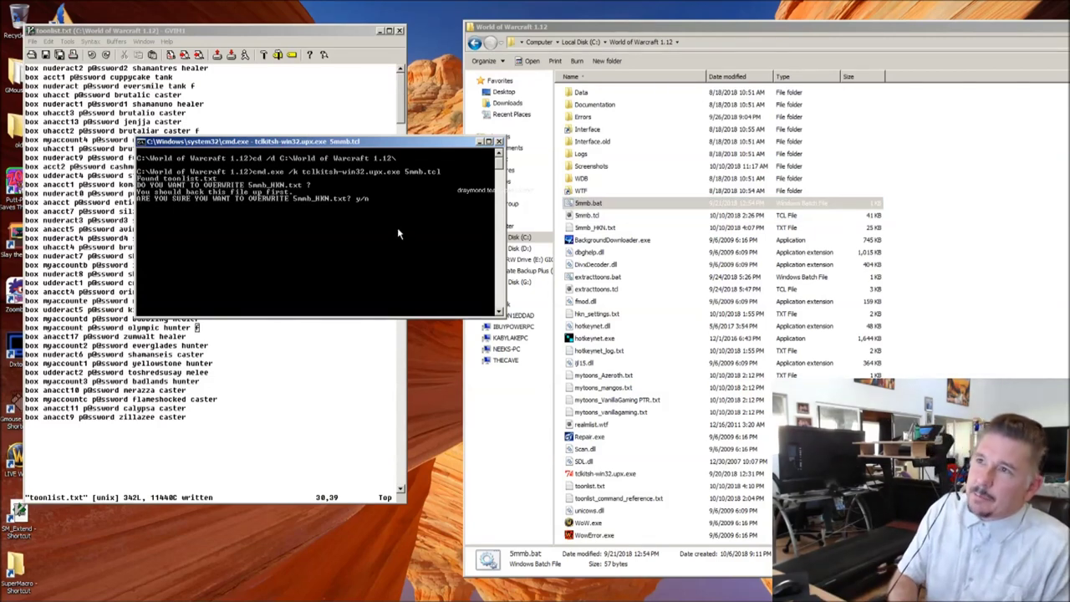
pyautogui.write('y')
pyautogui.press('Return')
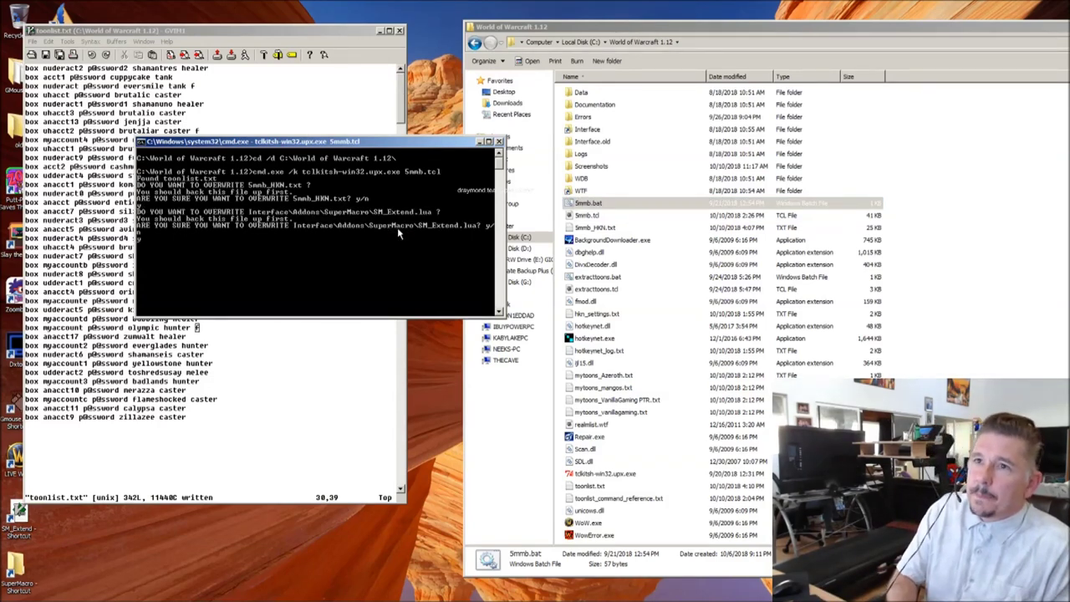
pyautogui.write('y')
pyautogui.press('Return')
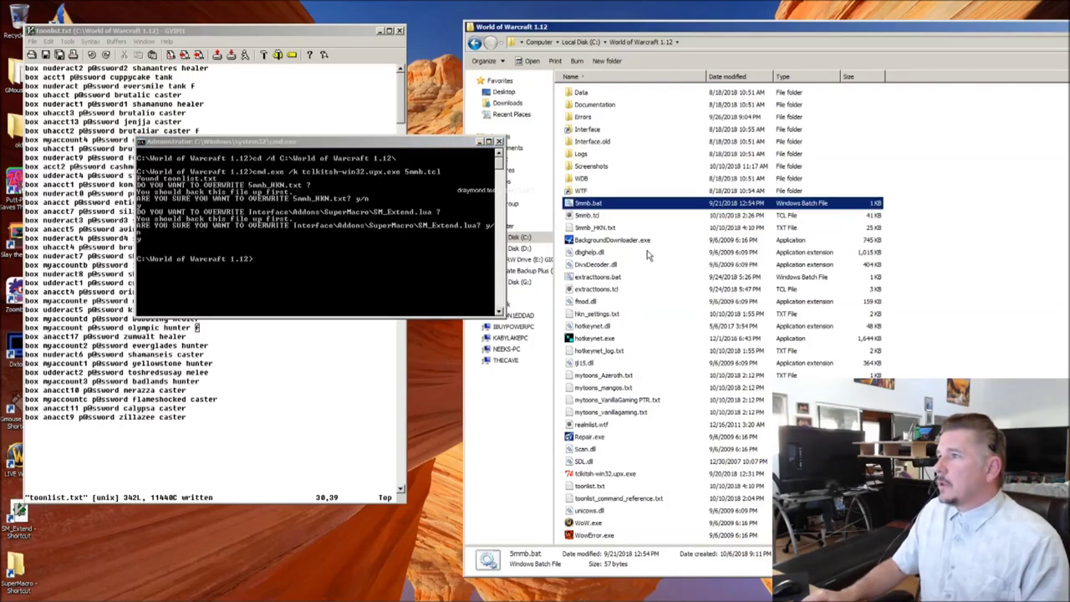
pyautogui.click(596, 227)
pyautogui.doubleClick(597, 228)
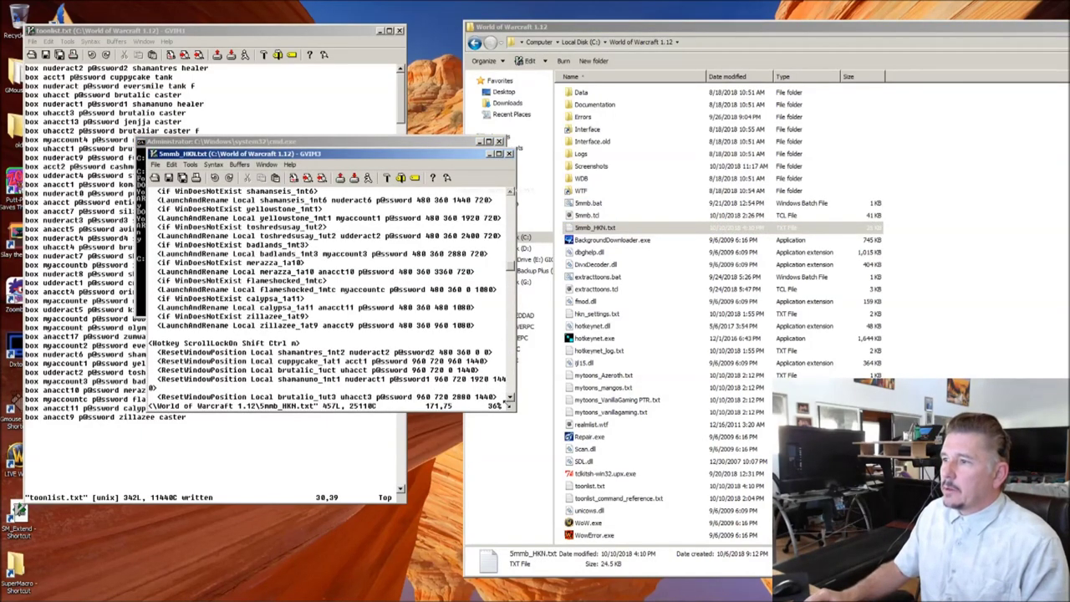
# Step: Scroll through the new ScrollLockOn Ctrl f launch blocks in 5mmb_HKN.txt, then minimize it
pyautogui.scroll(20, 544, 444)
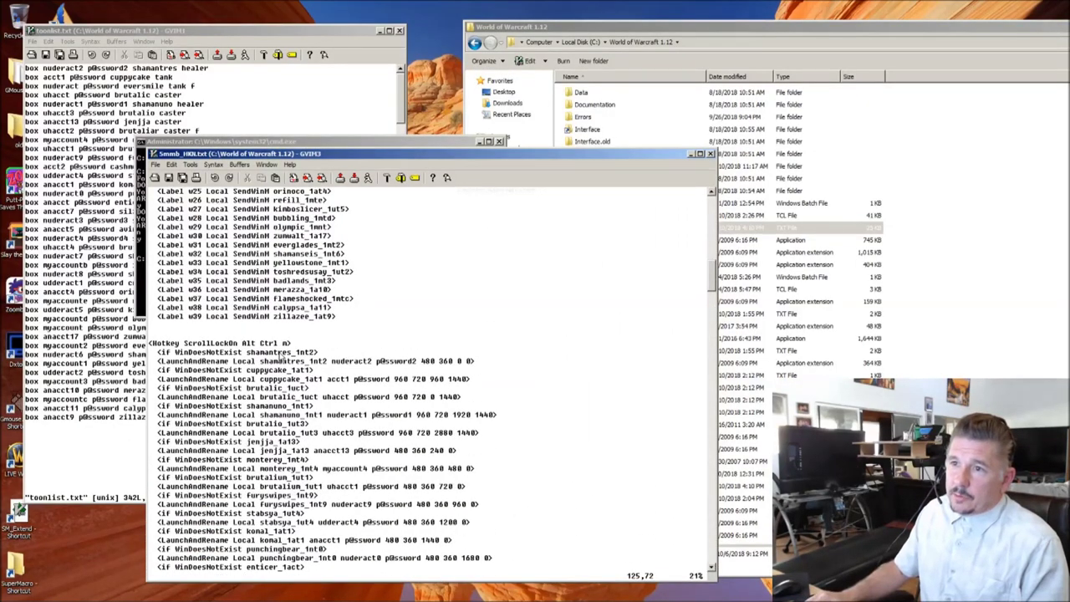
pyautogui.scroll(-12, 314, 389)
pyautogui.scroll(-20, 316, 387)
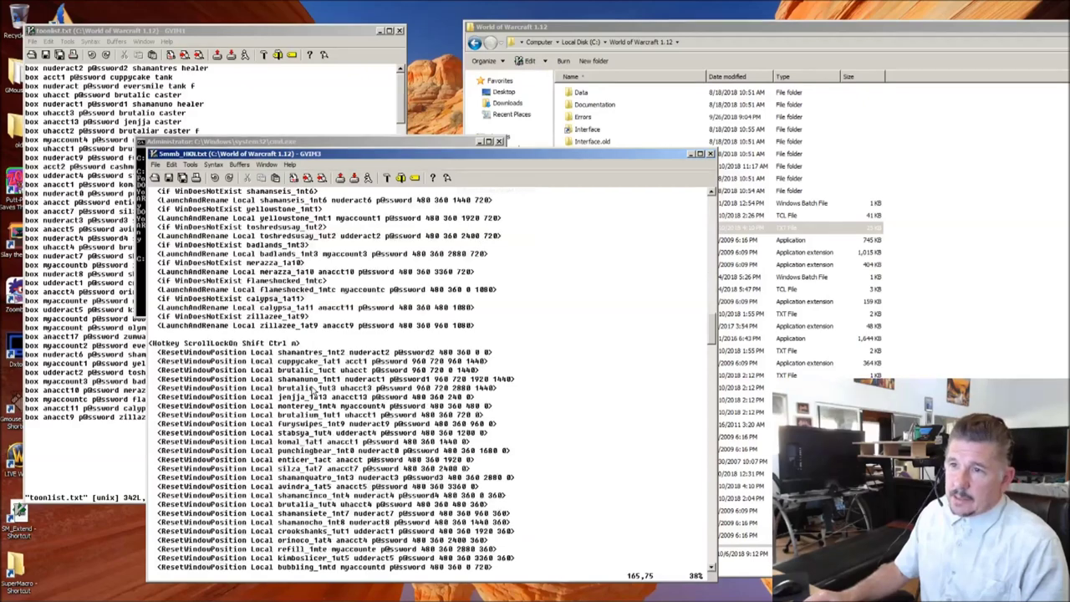
pyautogui.scroll(-3, 315, 390)
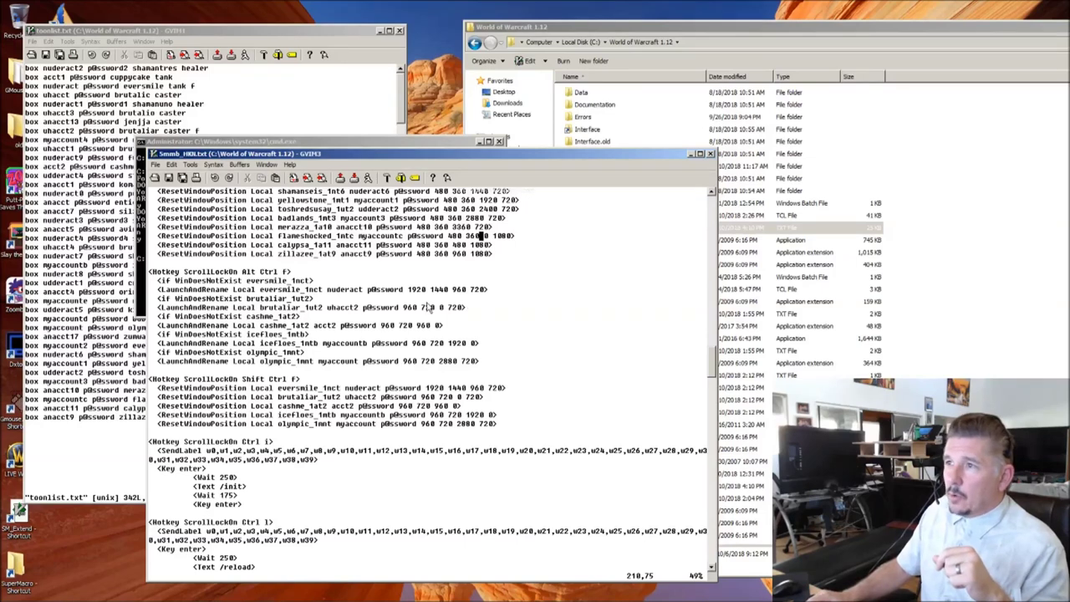
pyautogui.click(691, 156)
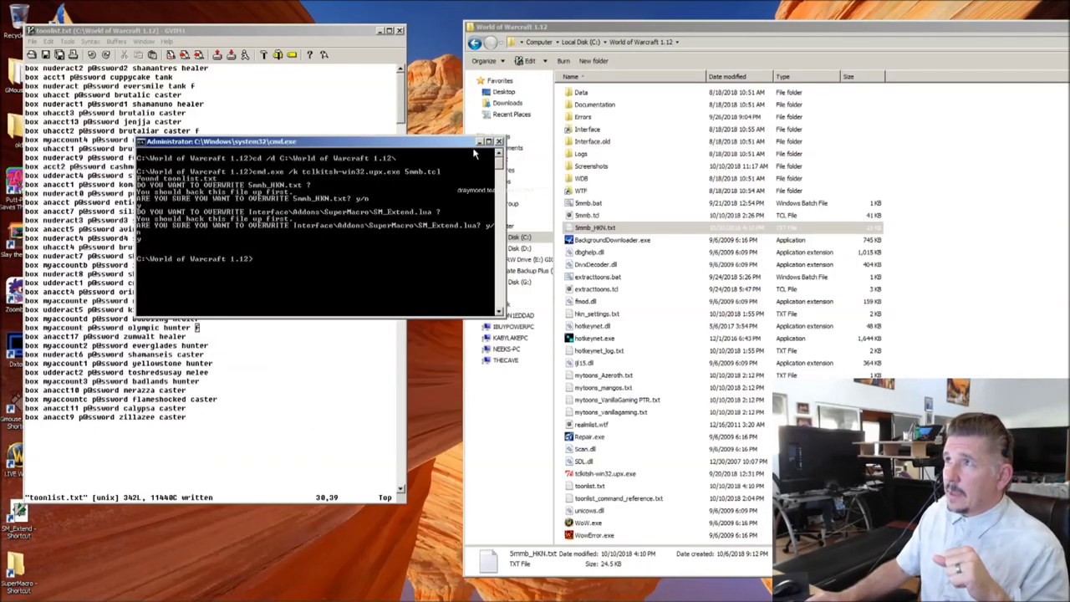
# Step: Add a 'monitor 1' line after the last box entry, save toonlist.txt, and rerun 5mmb.bat
pyautogui.click(481, 142)
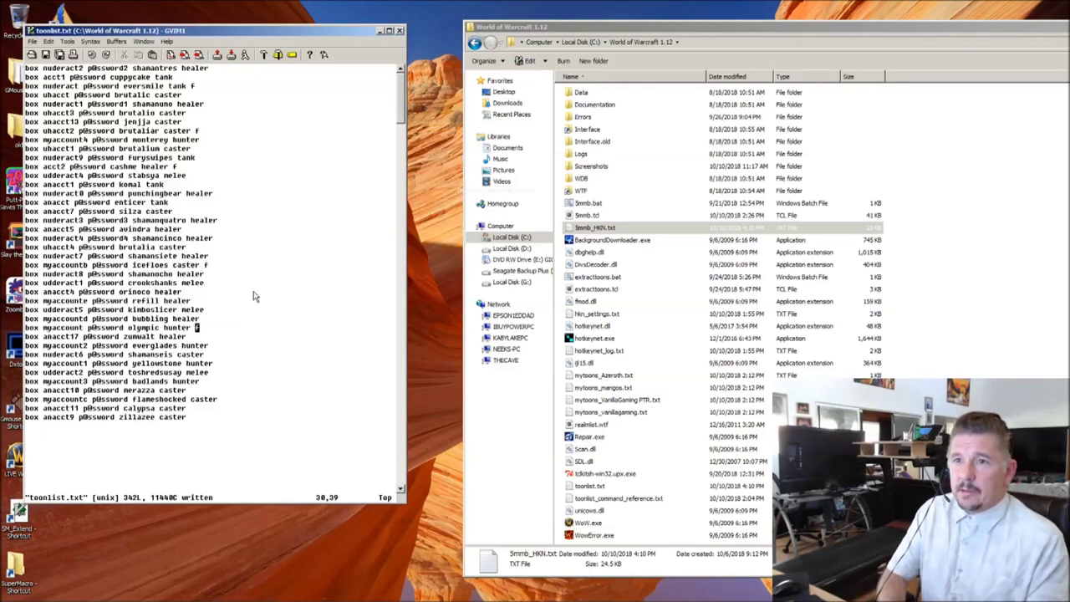
pyautogui.press('Down')
pyautogui.press('Down')
pyautogui.press('Down')
pyautogui.press('Down')
pyautogui.press('Down')
pyautogui.press('Down')
pyautogui.press('Down')
pyautogui.press('Down')
pyautogui.press('Down')
pyautogui.press('Down')
pyautogui.press('Down')
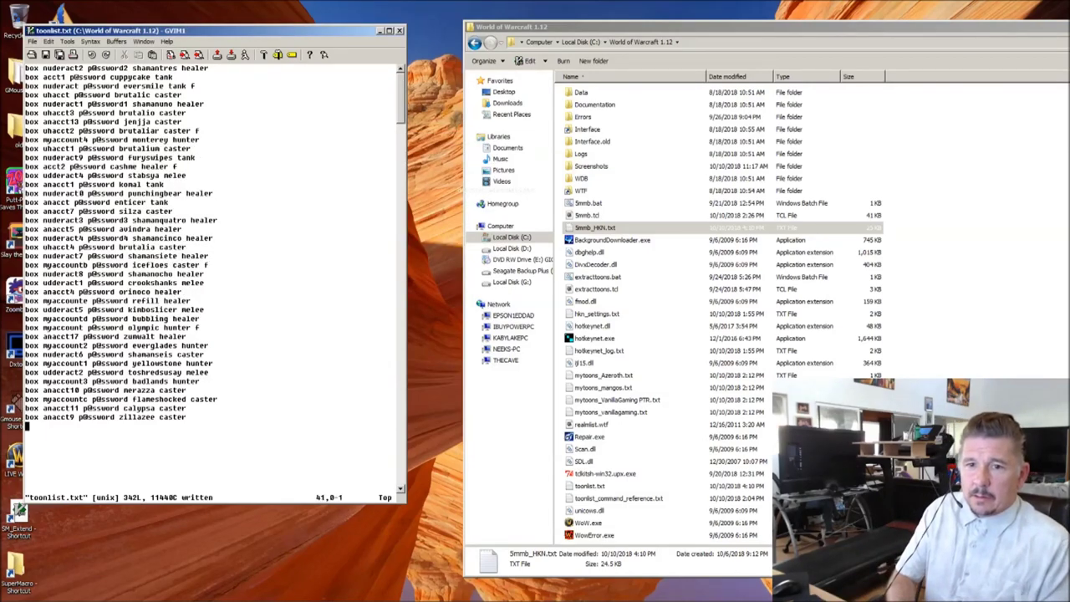
pyautogui.press('i')
pyautogui.press('Return')
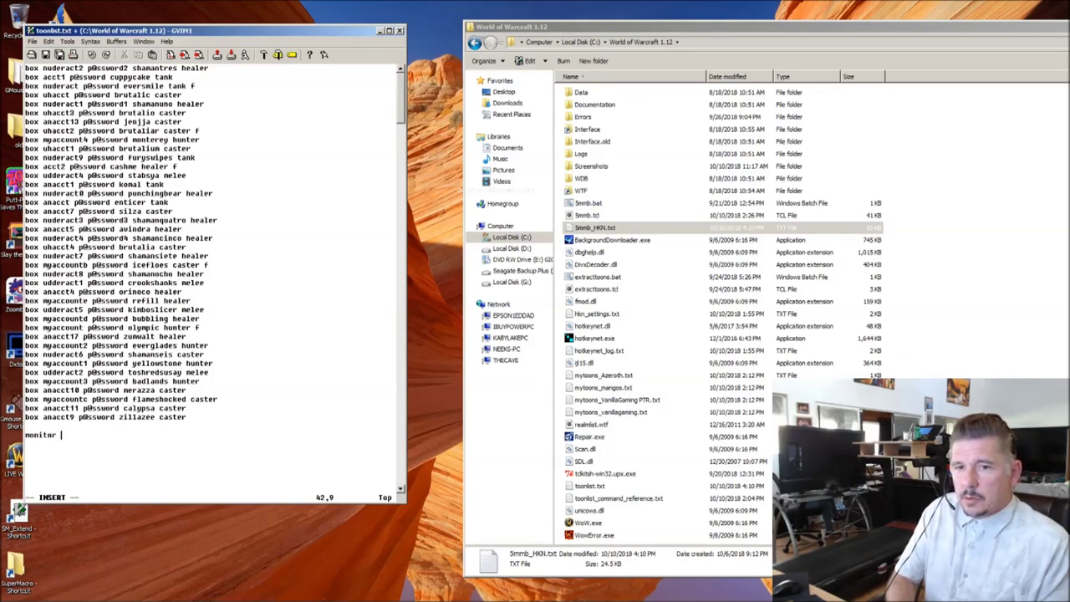
pyautogui.press('Escape')
pyautogui.write(':w')
pyautogui.press('Return')
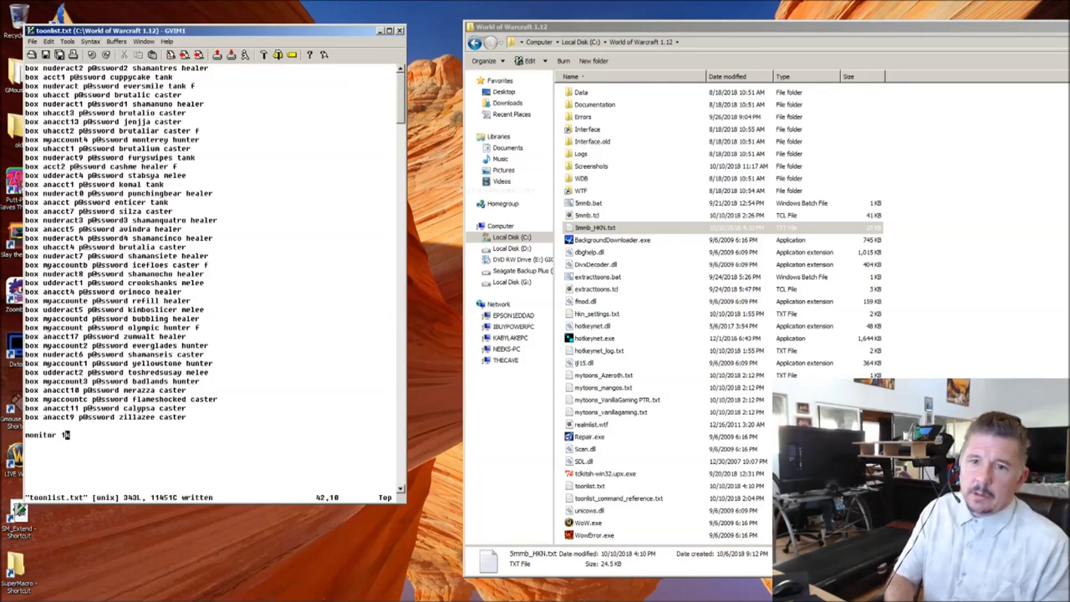
pyautogui.click(557, 167)
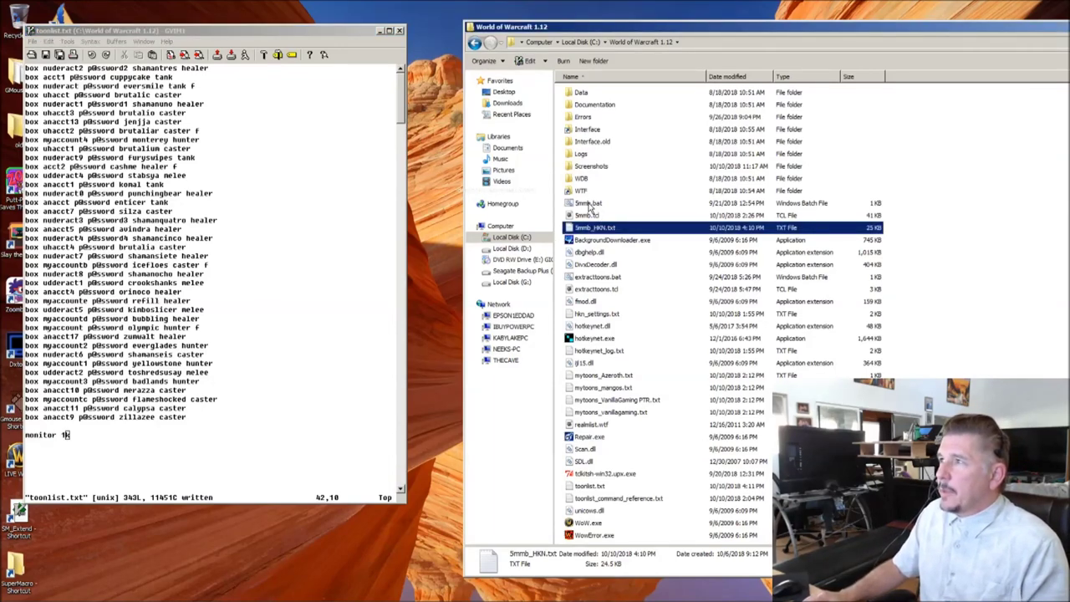
pyautogui.doubleClick(589, 205)
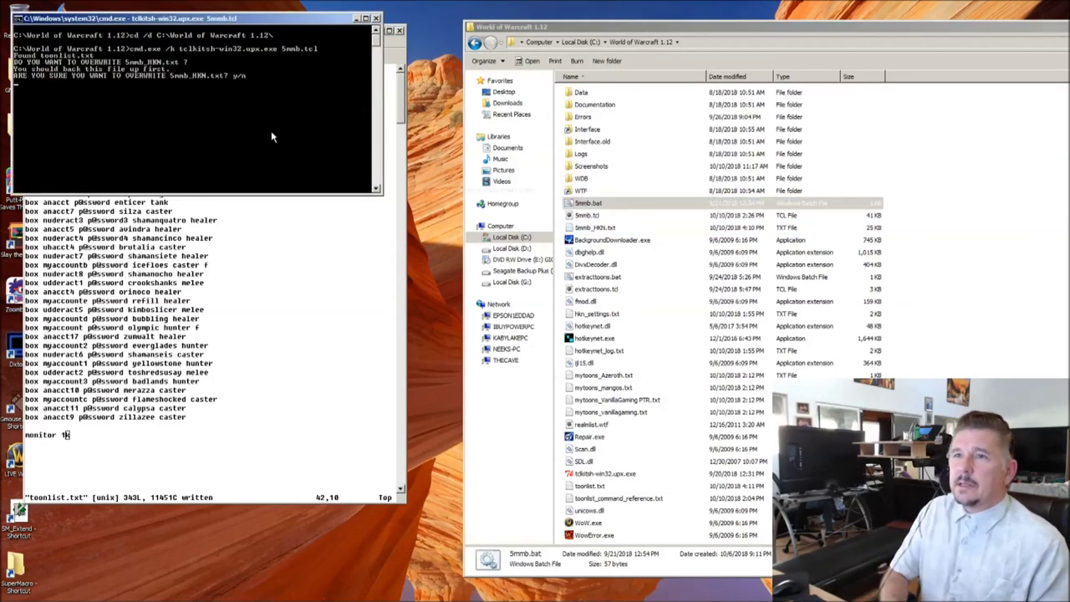
# Step: Answer y to overwrite both 5mmb_HKN.txt and SM_Extend.lua
pyautogui.write('y')
pyautogui.press('Return')
pyautogui.write('y')
pyautogui.press('Return')
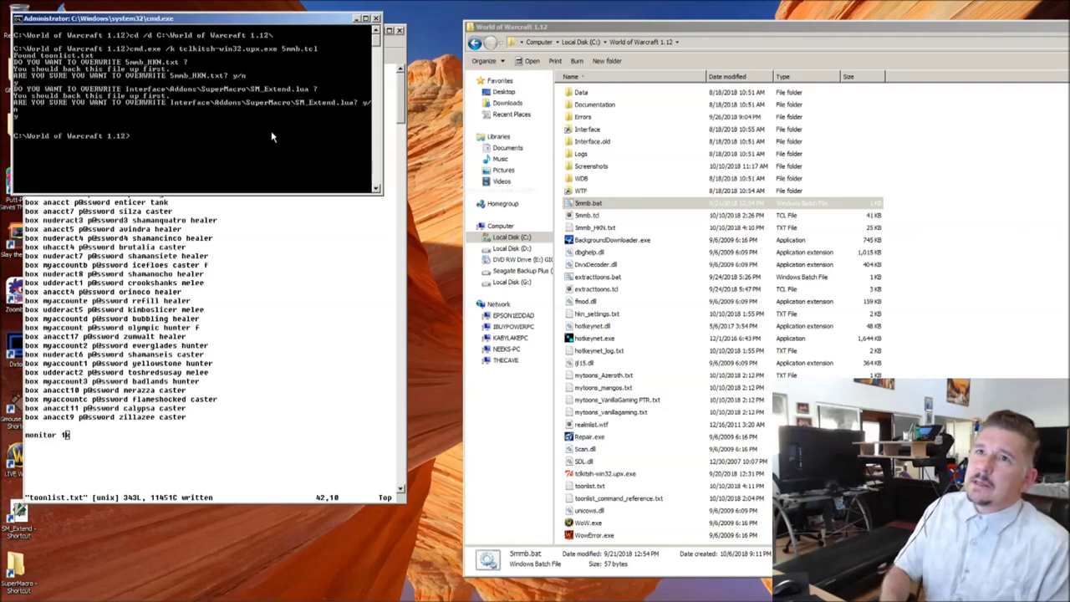
# Step: Open the regenerated 5mmb_HKN.txt, look through it, and close it
pyautogui.doubleClick(595, 228)
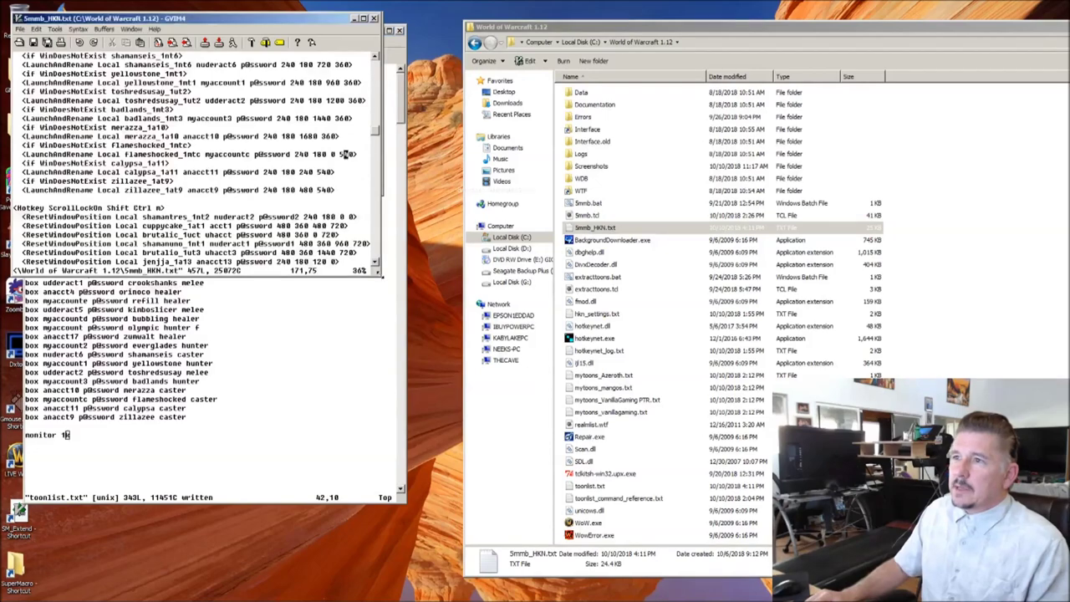
pyautogui.scroll(-11, 442, 309)
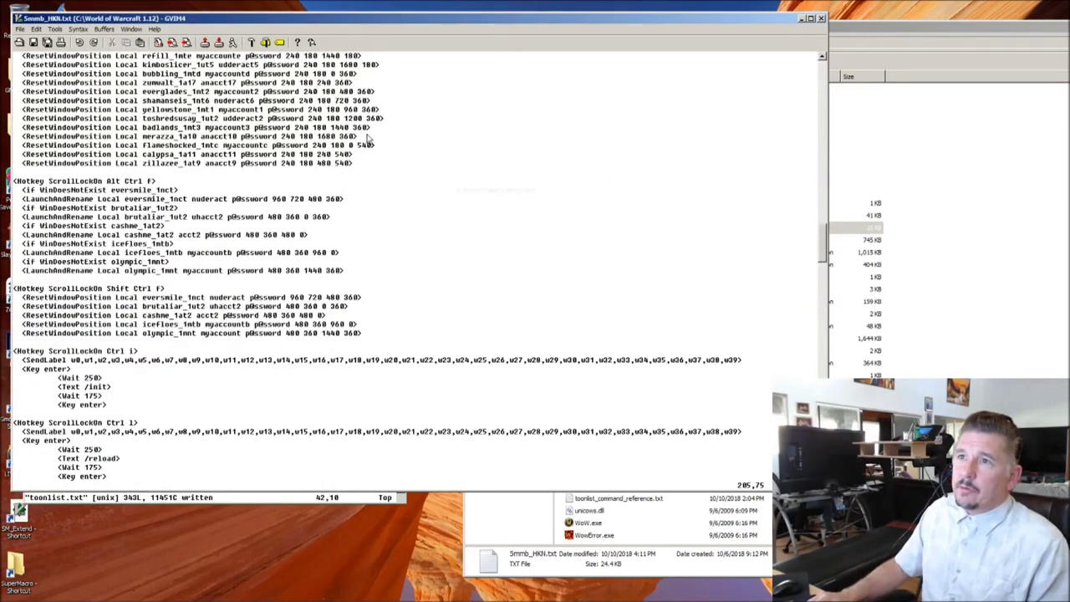
pyautogui.click(802, 17)
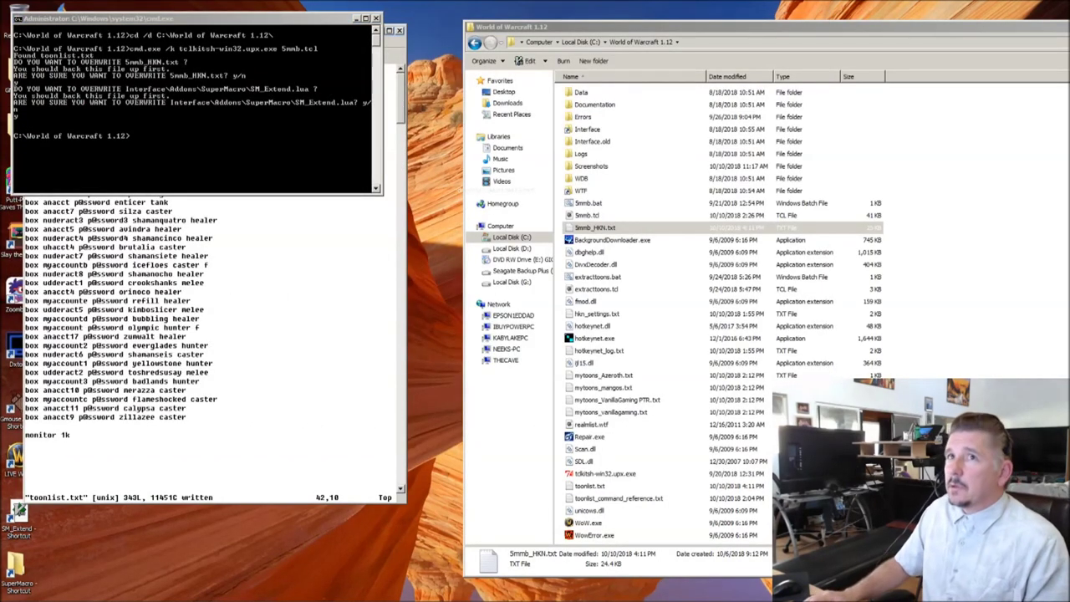
# Step: Close the finished Command Prompt window and return to the World of Warcraft 1.12 folder
pyautogui.moveTo(318, 596)
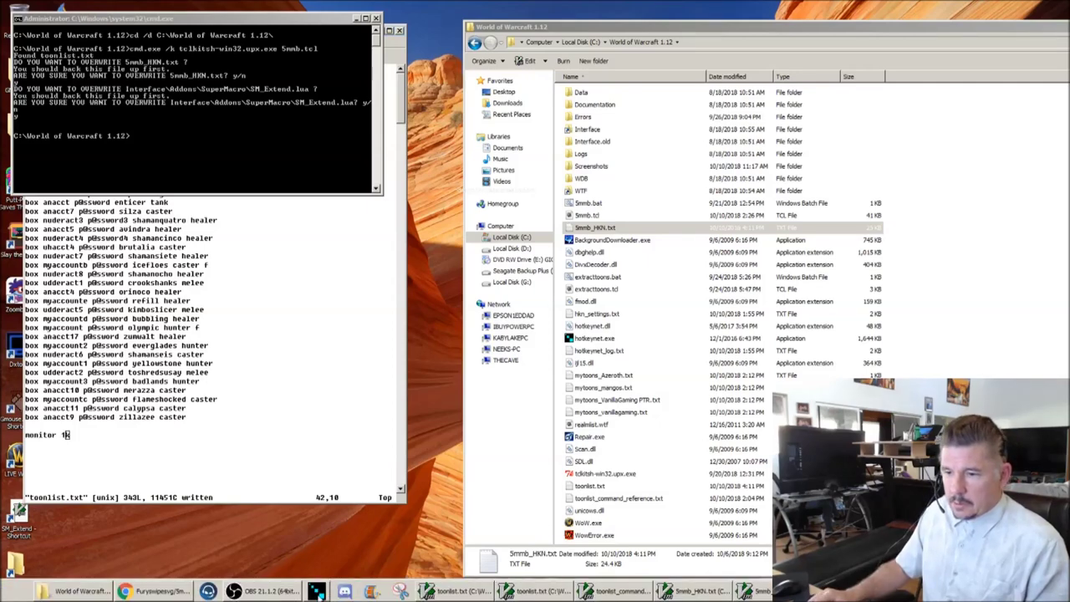
pyautogui.click(519, 569)
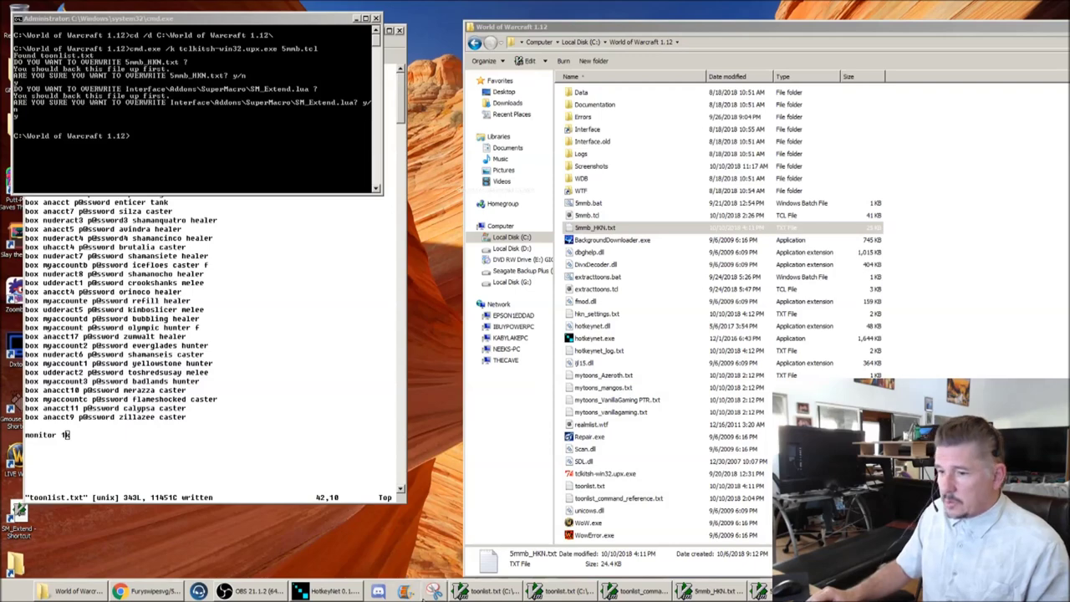
pyautogui.click(330, 596)
pyautogui.click(354, 29)
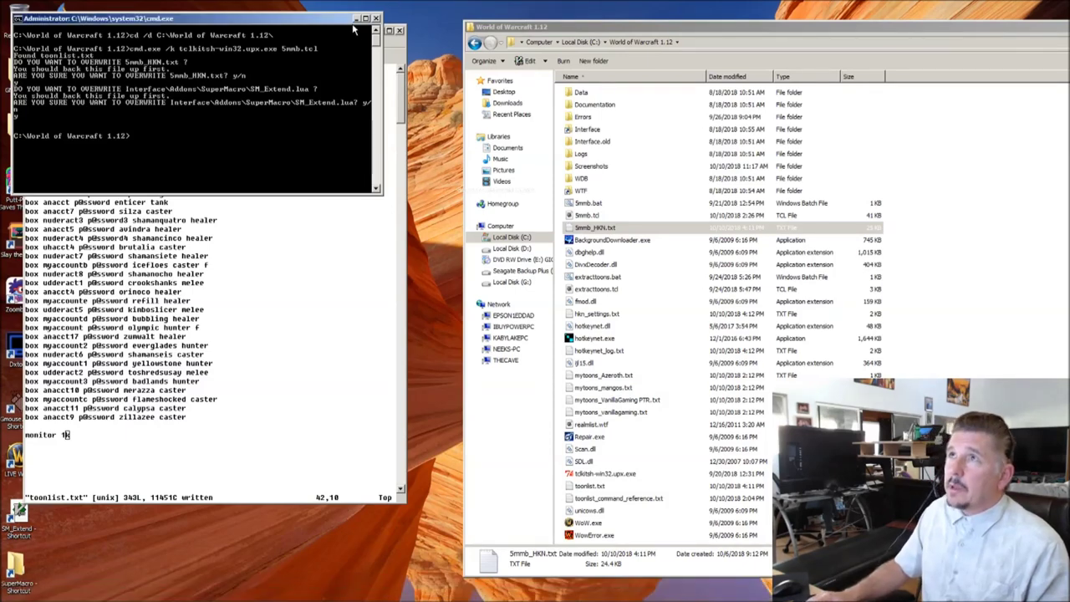
pyautogui.click(376, 18)
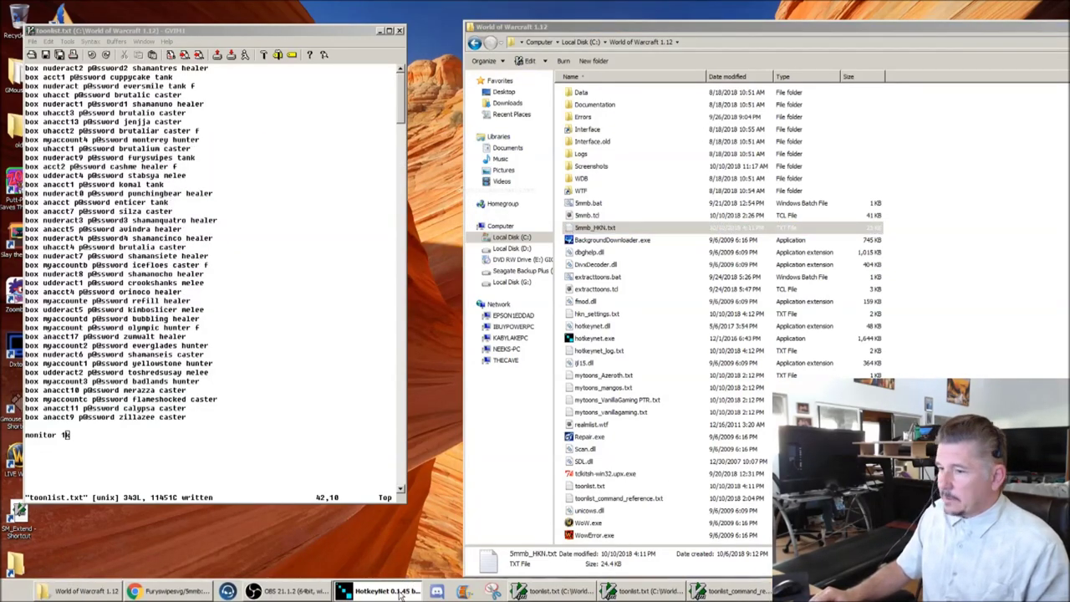
pyautogui.click(536, 467)
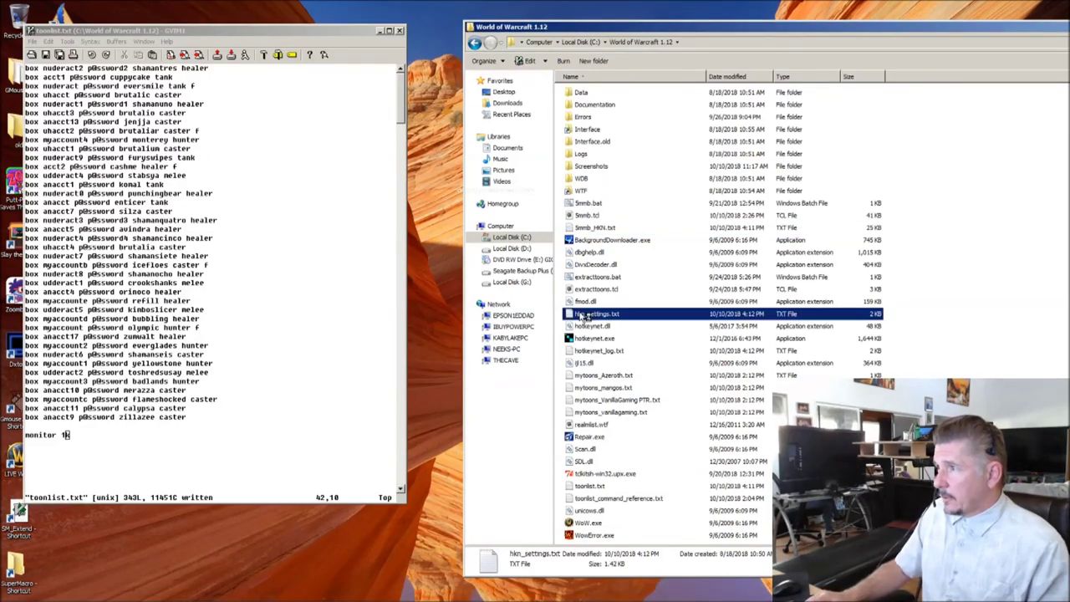
# Step: Open hkn_settings.txt in GVim from the game folder
pyautogui.doubleClick(586, 314)
pyautogui.moveTo(390, 595)
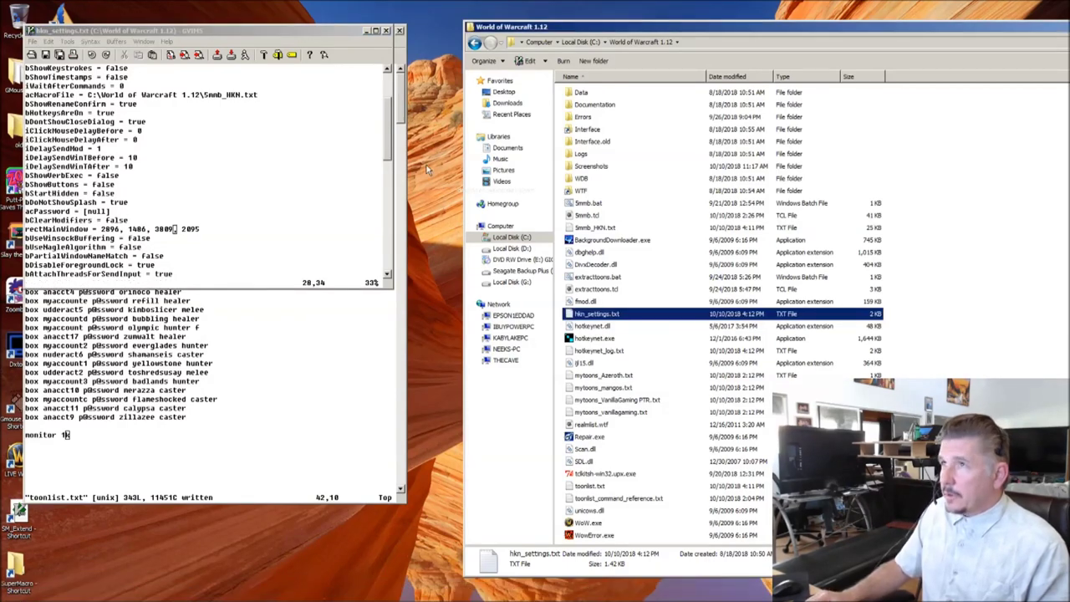
pyautogui.click(387, 31)
pyautogui.click(582, 315)
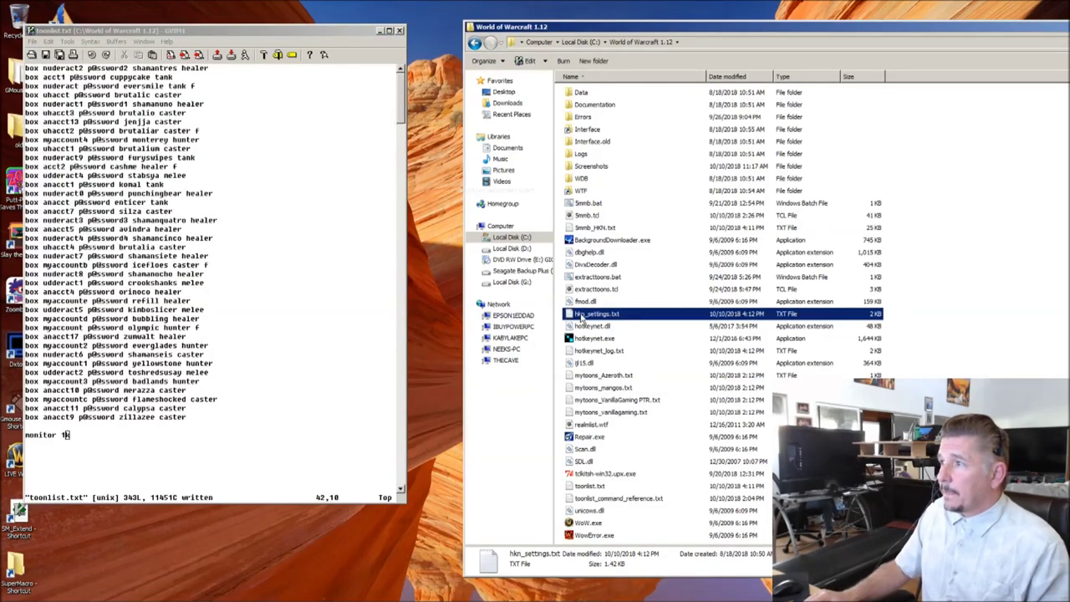
pyautogui.doubleClick(583, 315)
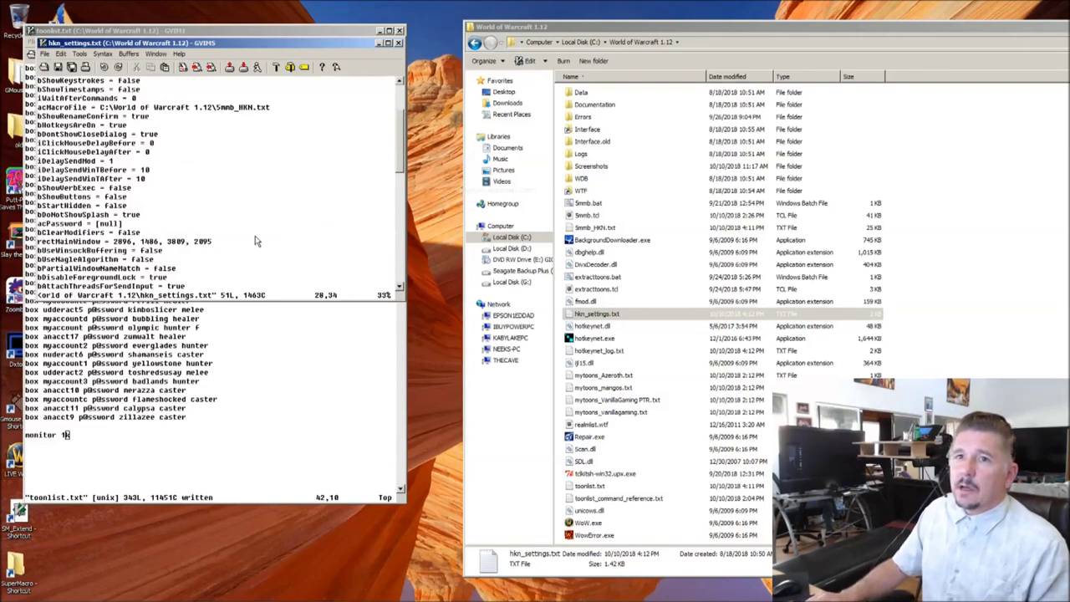
# Step: Delete the rectMainWindow line, save with :w, and close hkn_settings.txt
pyautogui.press('Up')
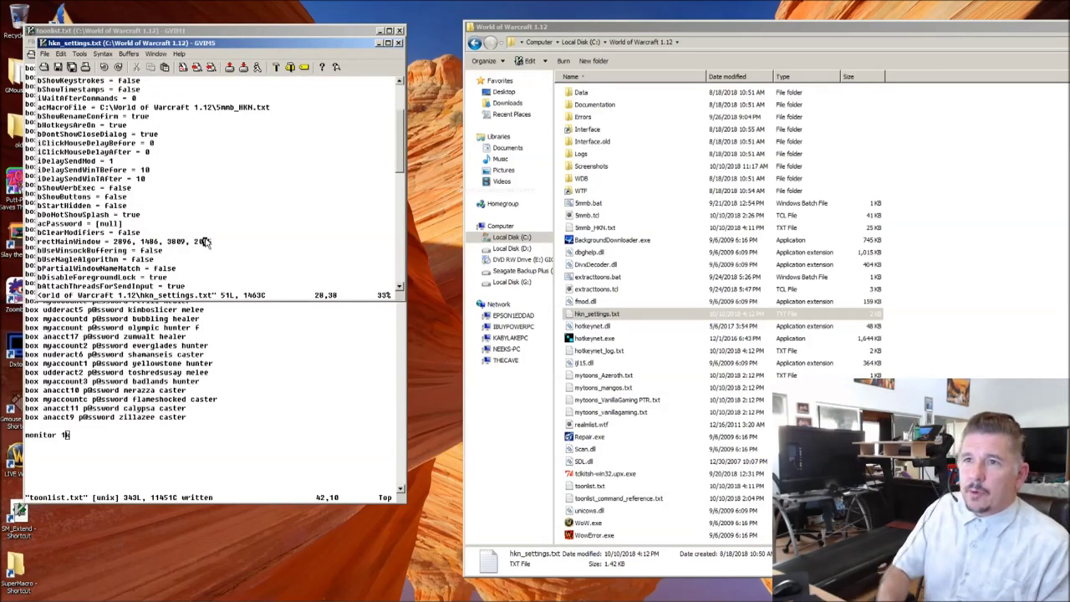
pyautogui.click(203, 240)
pyautogui.press('d')
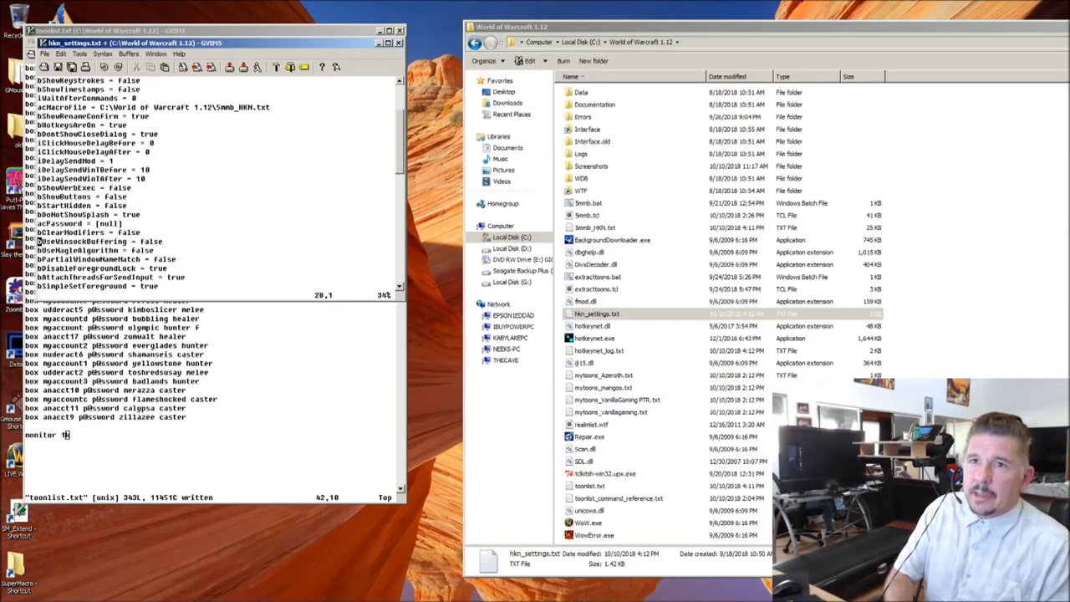
pyautogui.write(':w')
pyautogui.press('Return')
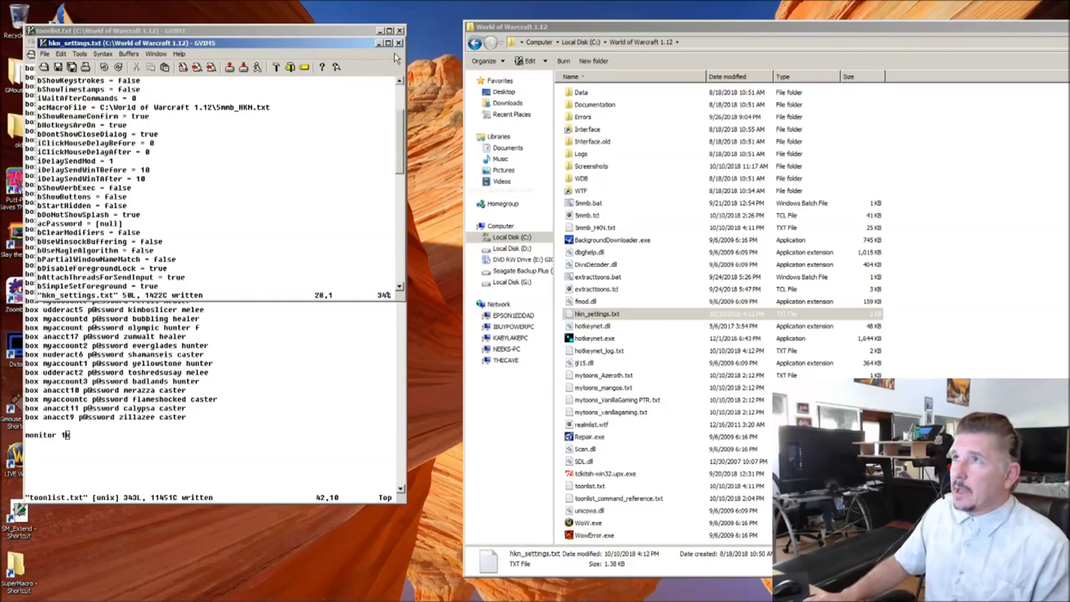
pyautogui.click(399, 43)
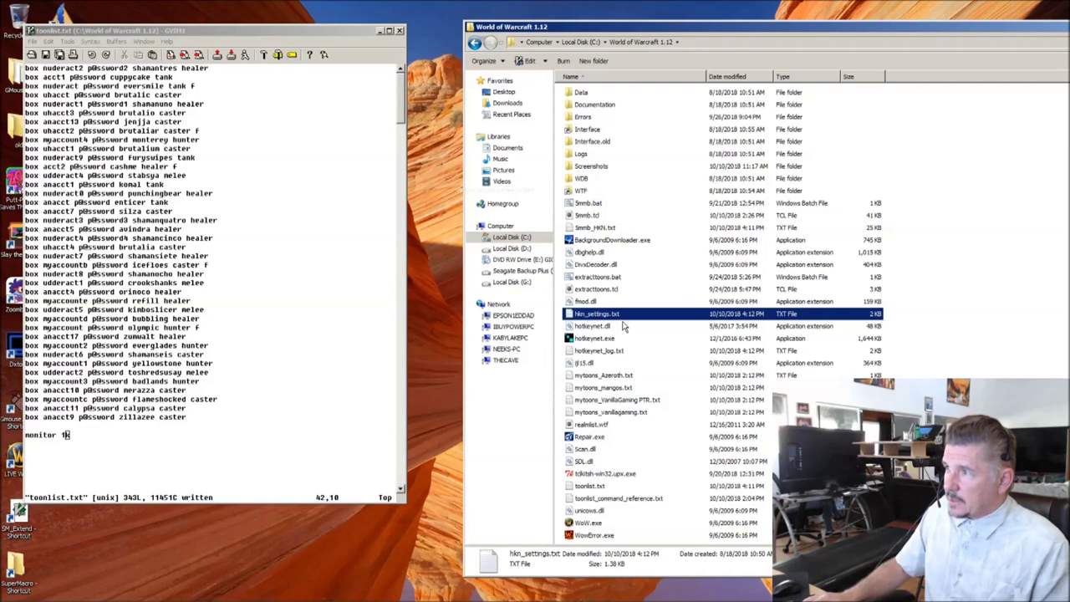
# Step: Launch hotkeynet.exe with 5mmb_HKN.txt and test the Ctrl+Alt+F hotkey
pyautogui.doubleClick(588, 339)
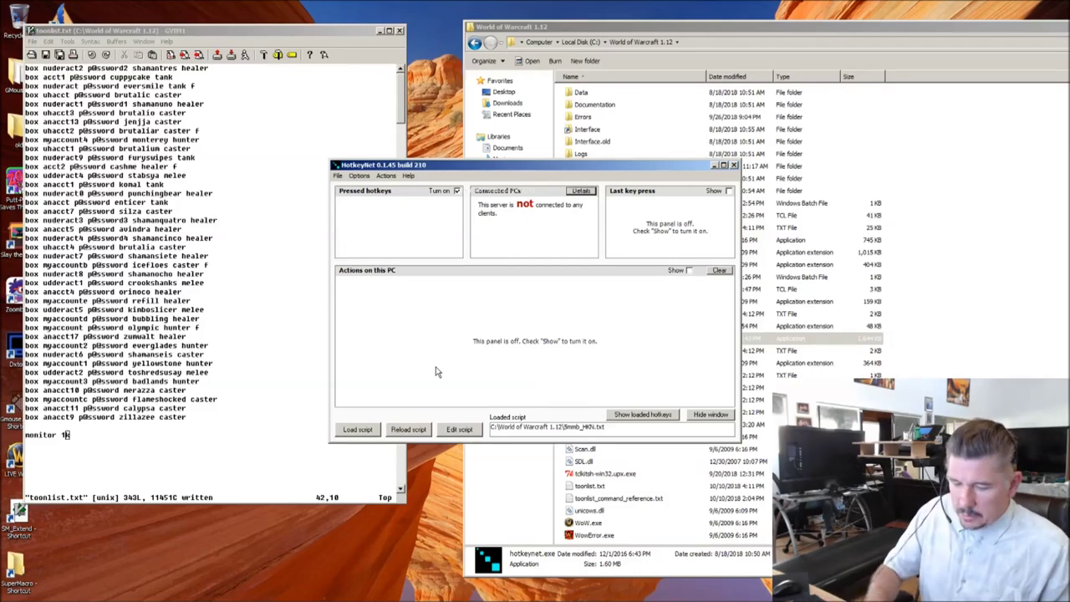
pyautogui.hotkey('ctrl', 'alt', 'f')
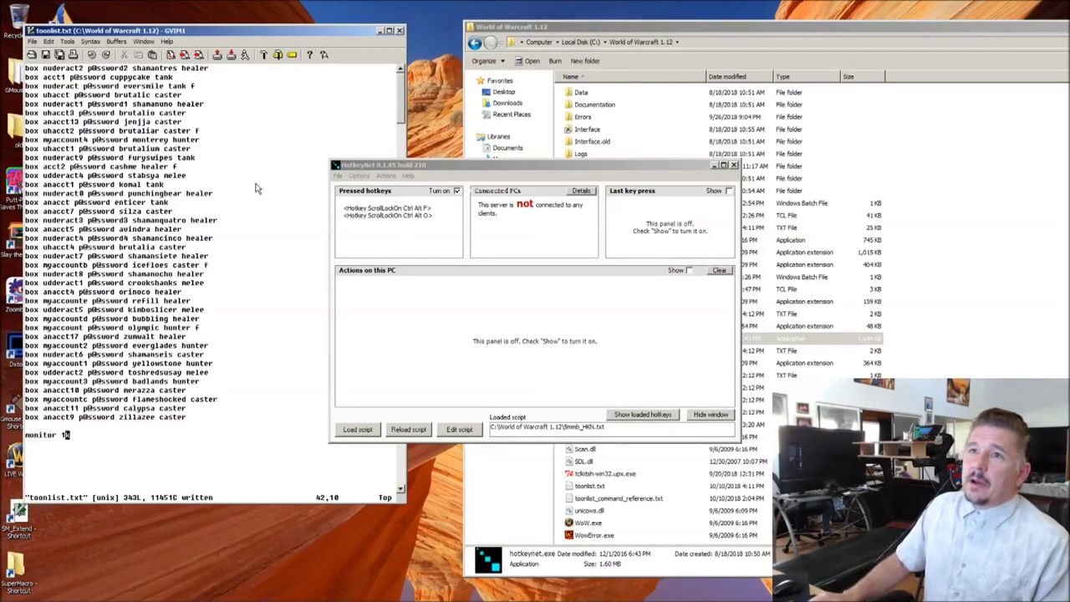
pyautogui.click(635, 175)
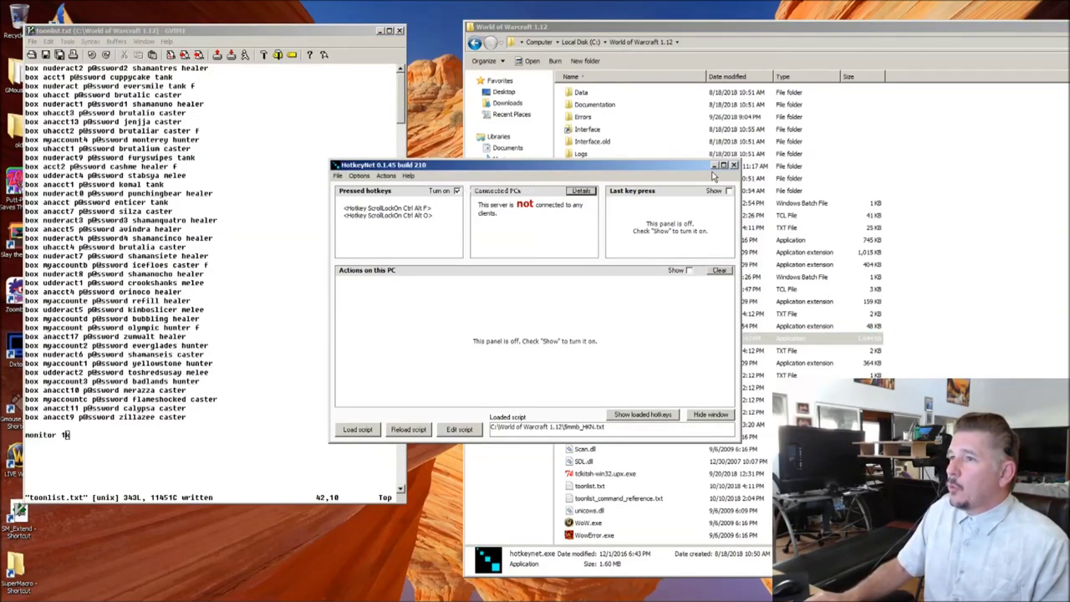
pyautogui.click(198, 274)
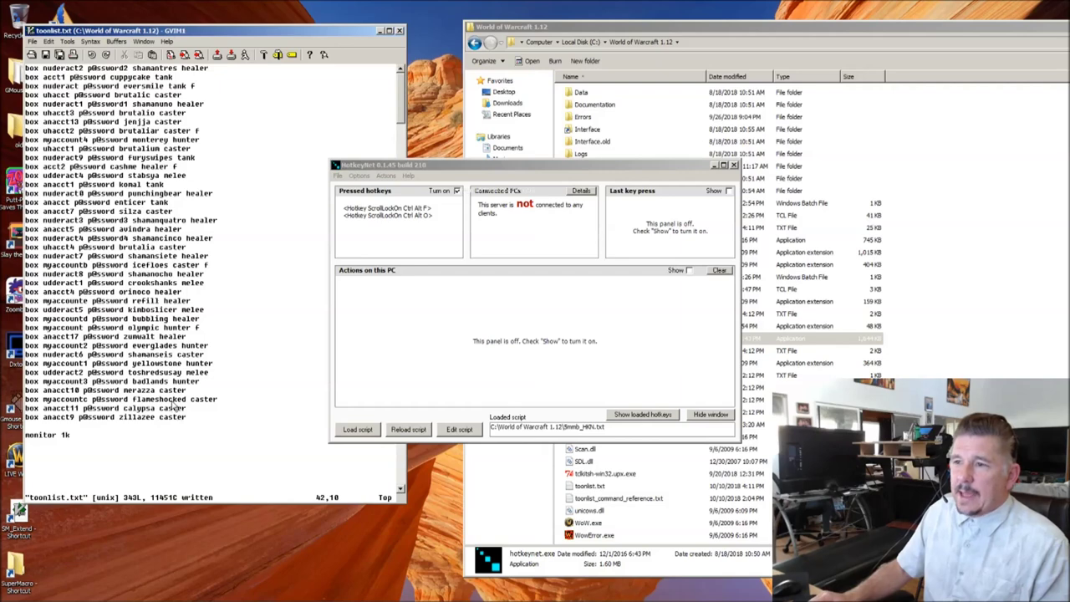
pyautogui.click(684, 52)
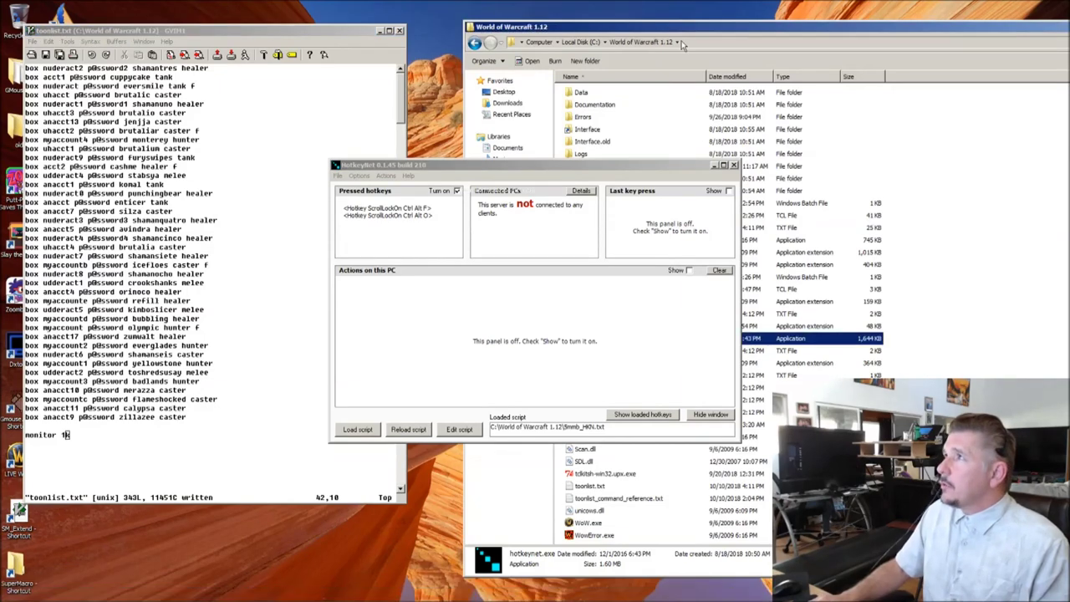
pyautogui.moveTo(494, 595)
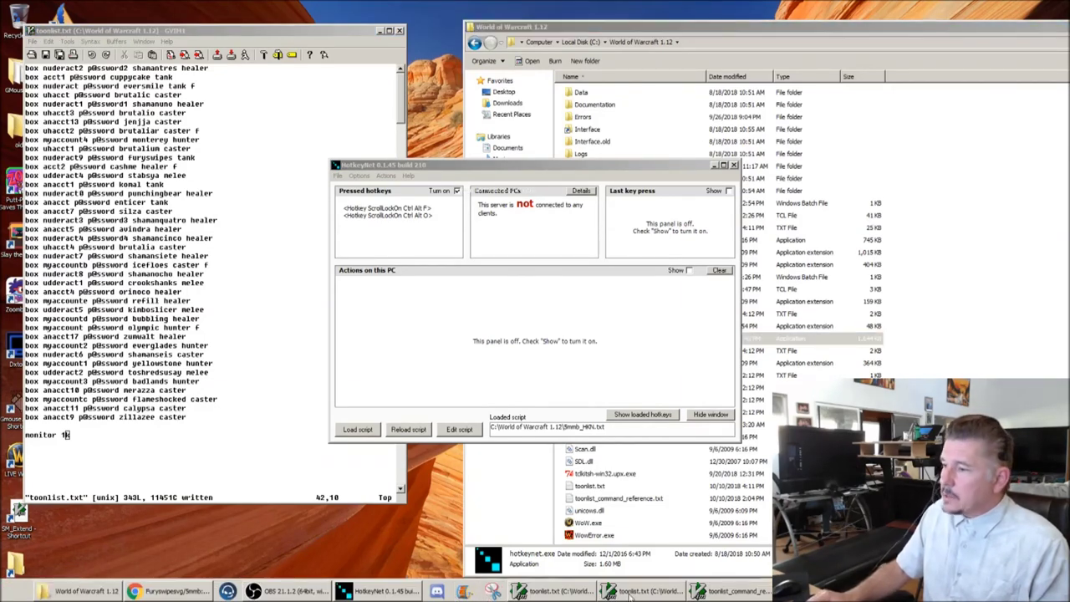
# Step: Review the 5mmb_HKN.txt hotkey sections, including the Shift Ctrl m block, then close it
pyautogui.click(543, 591)
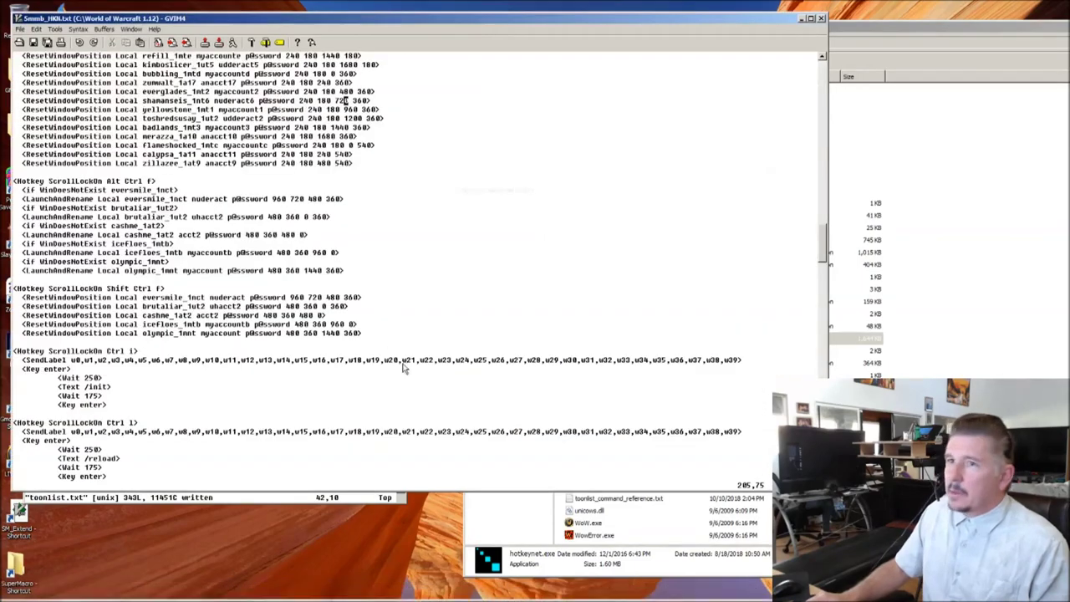
pyautogui.scroll(-3, 361, 334)
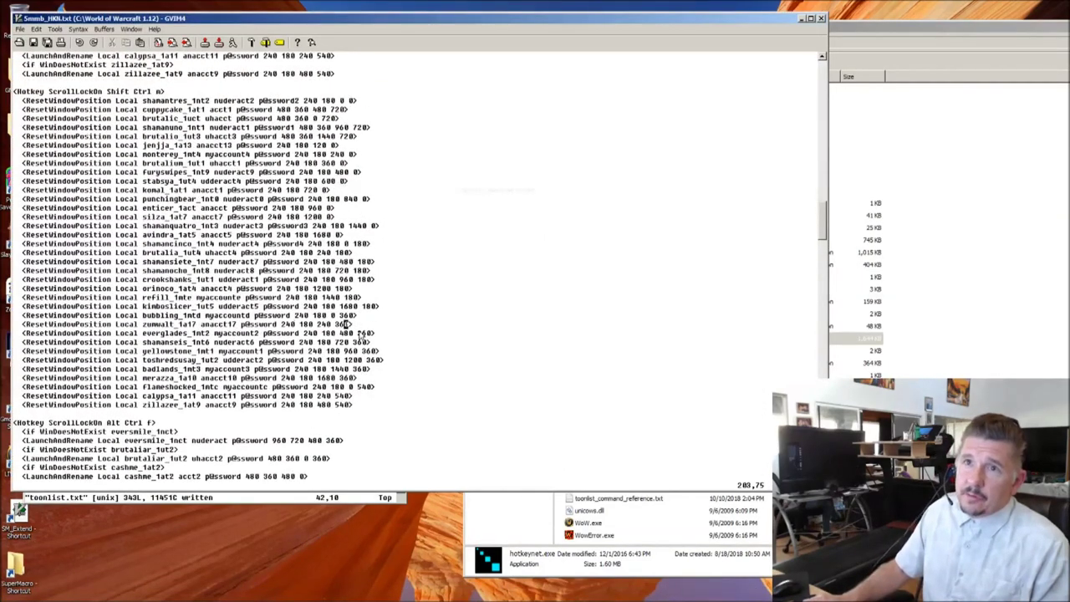
pyautogui.scroll(10, 343, 327)
pyautogui.scroll(-18, 259, 258)
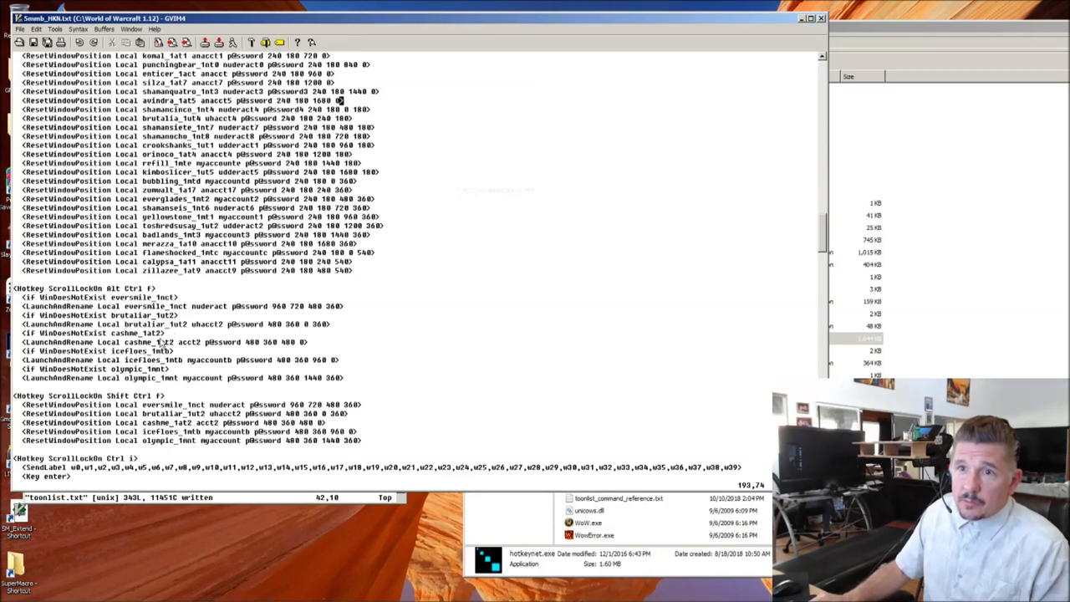
pyautogui.scroll(4, 179, 330)
pyautogui.scroll(1, 184, 324)
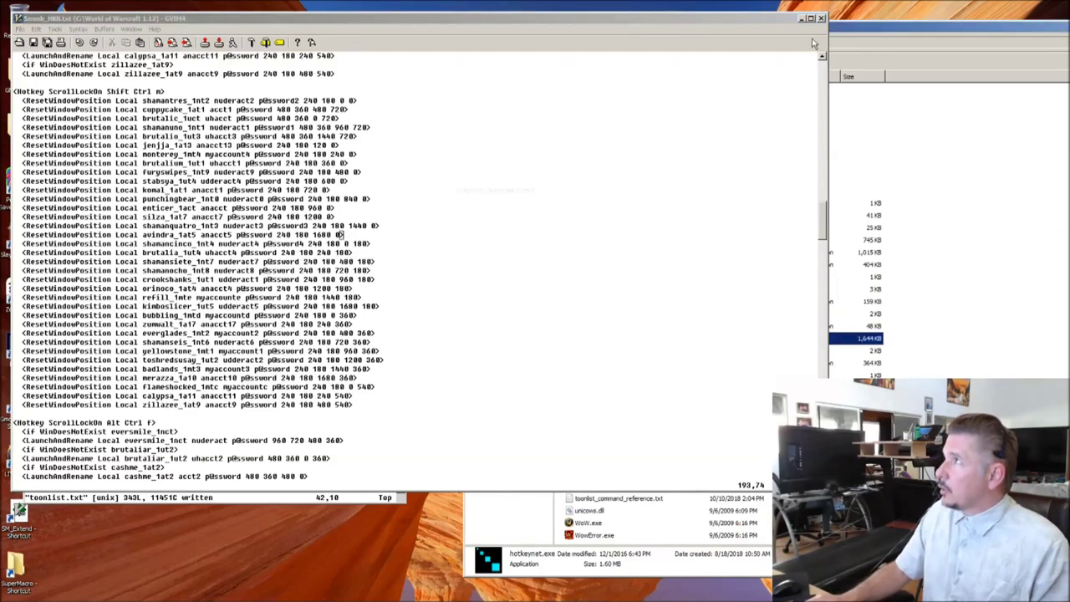
pyautogui.click(801, 18)
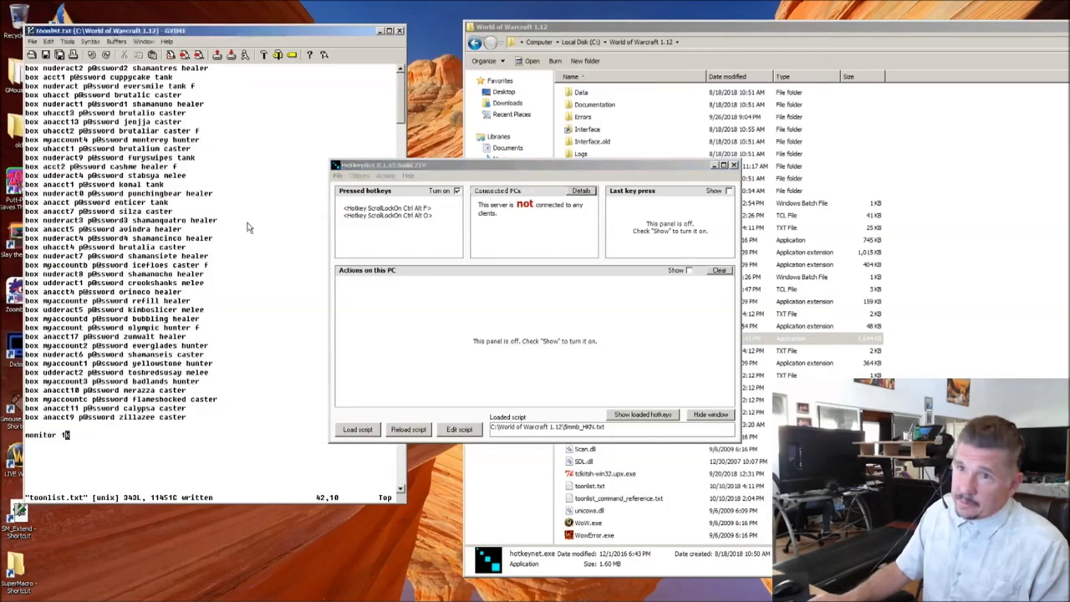
# Step: Test-edit line 1 of toonlist.txt, then restore it to its original text
pyautogui.click(209, 70)
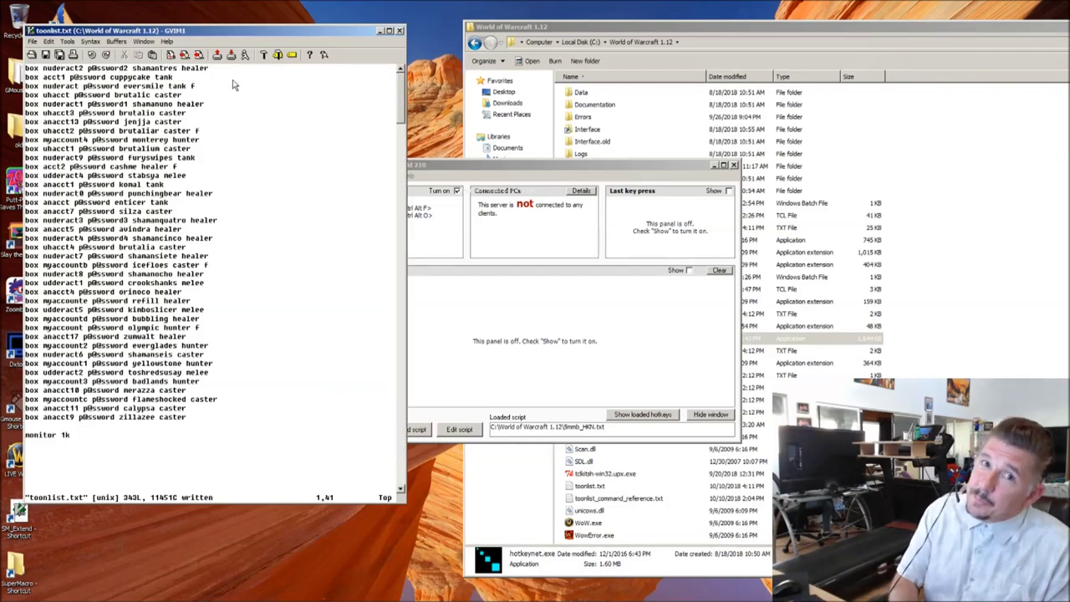
pyautogui.press('a')
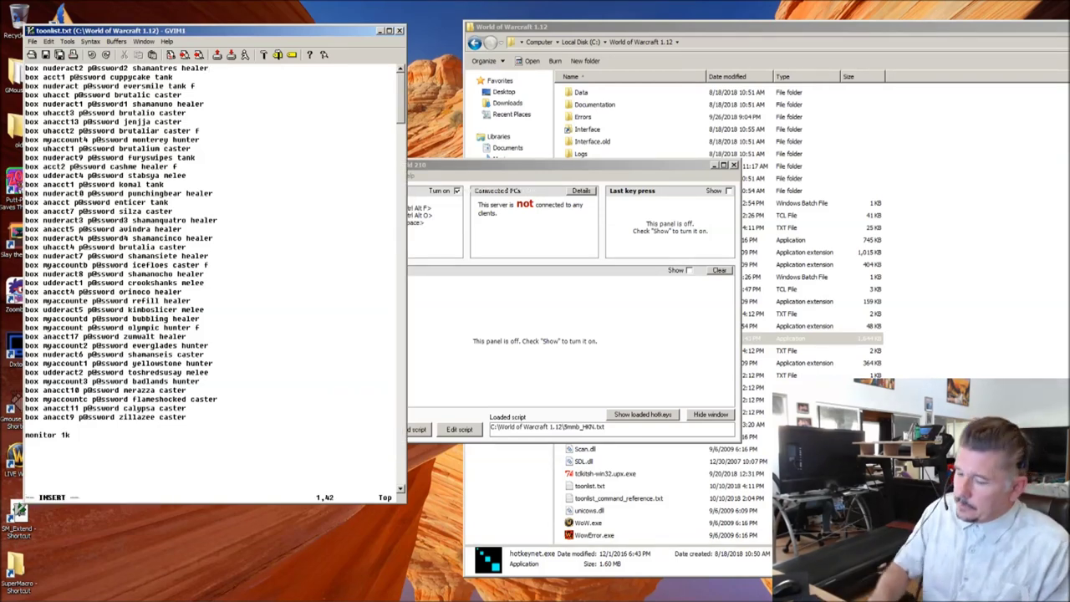
pyautogui.write('n')
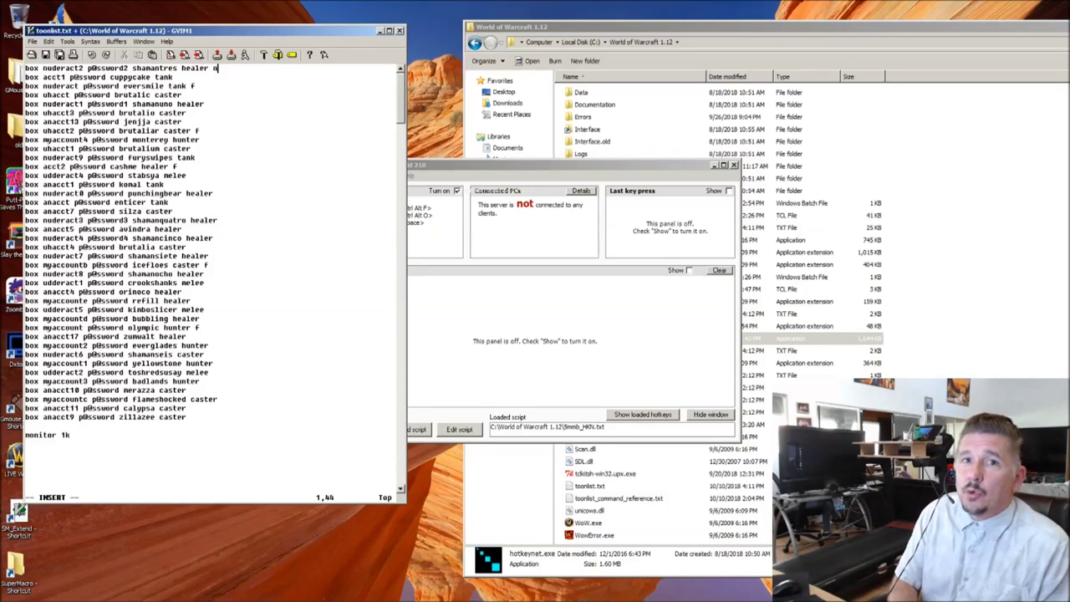
pyautogui.press('Escape')
pyautogui.press('j')
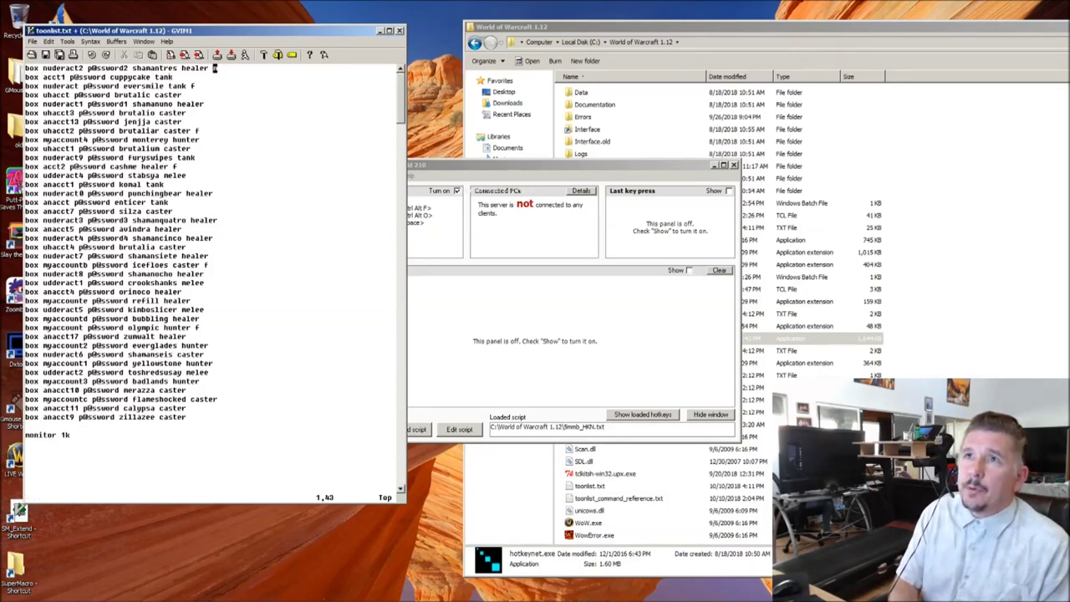
pyautogui.press('d')
pyautogui.press('d')
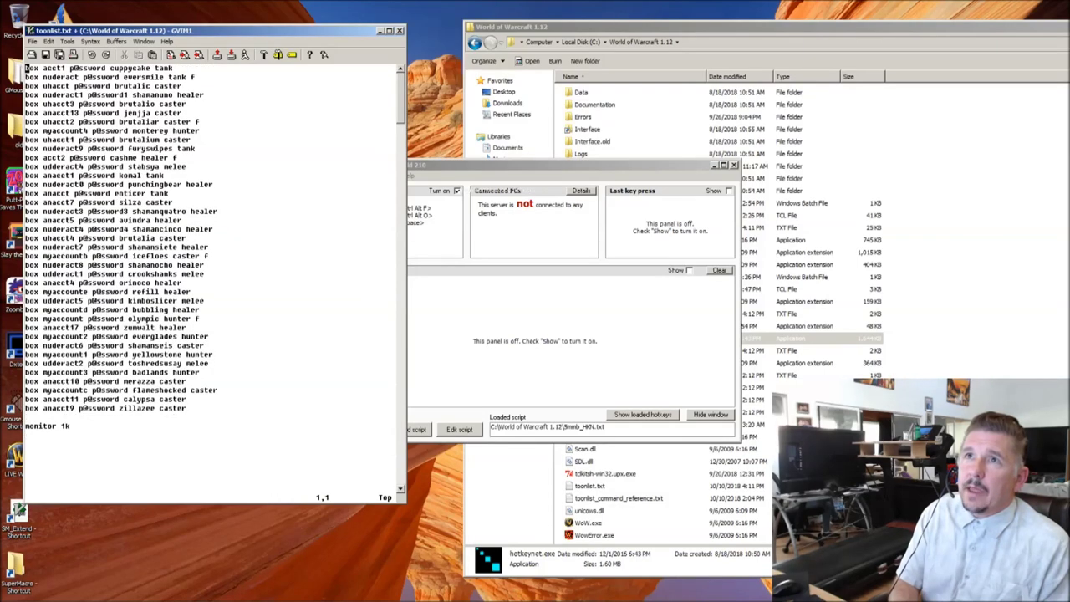
pyautogui.press('u')
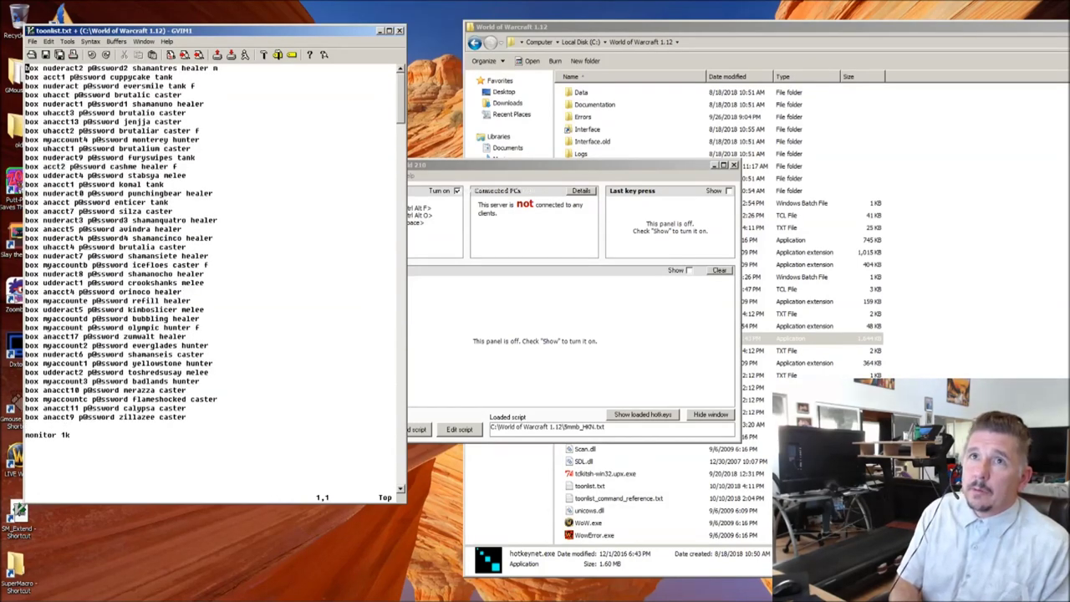
pyautogui.press('$')
pyautogui.press('x')
# Step: Append ' m' to every box line from mark a down to the last box line
pyautogui.press('j')
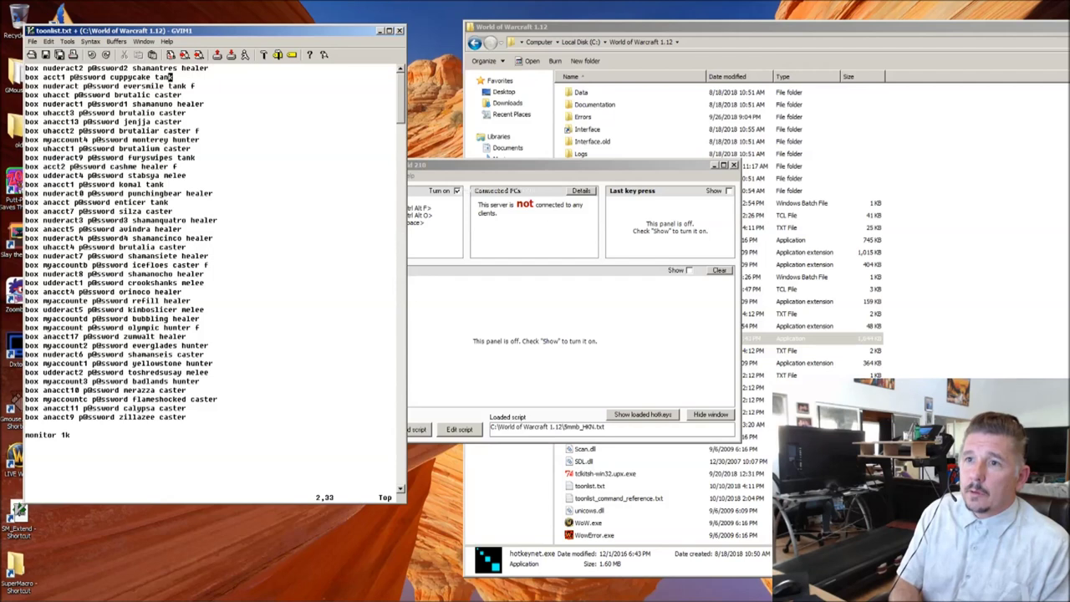
pyautogui.press('j')
pyautogui.press('j')
pyautogui.press('j')
pyautogui.press('j')
pyautogui.press('j')
pyautogui.press('j')
pyautogui.press('j')
pyautogui.press('j')
pyautogui.press('j')
pyautogui.press('j')
pyautogui.press('j')
pyautogui.press('j')
pyautogui.press('j')
pyautogui.press('j')
pyautogui.press('j')
pyautogui.press('j')
pyautogui.press('j')
pyautogui.press('j')
pyautogui.press('j')
pyautogui.press('j')
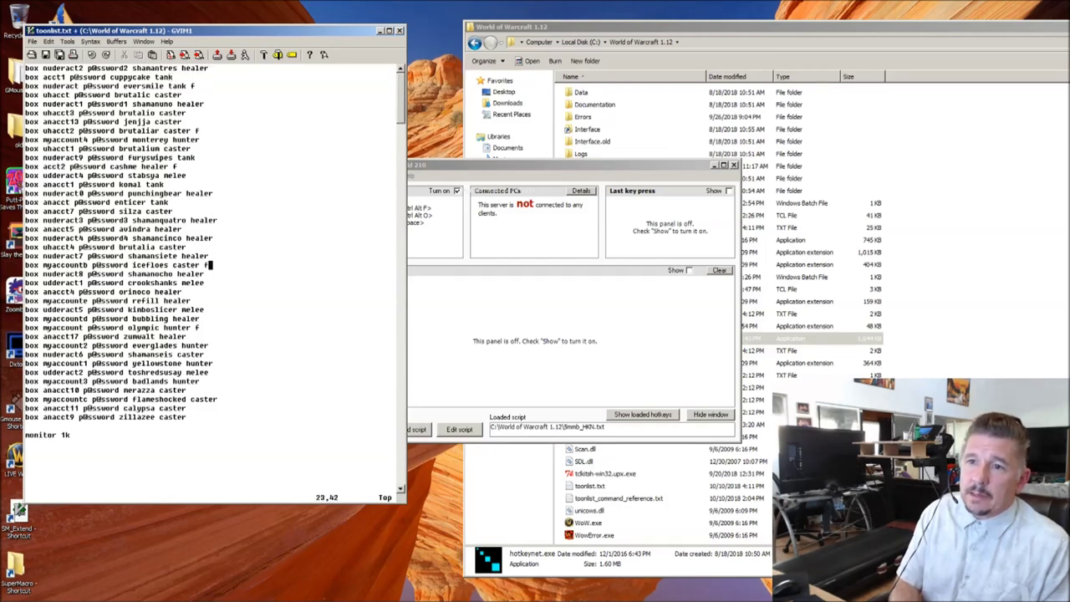
pyautogui.write(":'a,.")
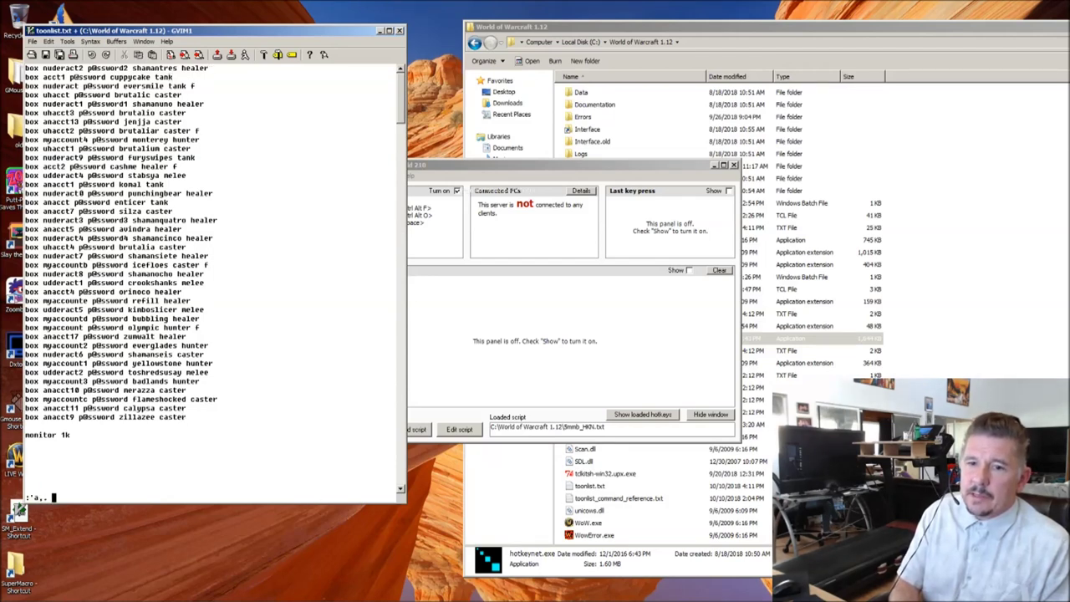
pyautogui.write('s/')
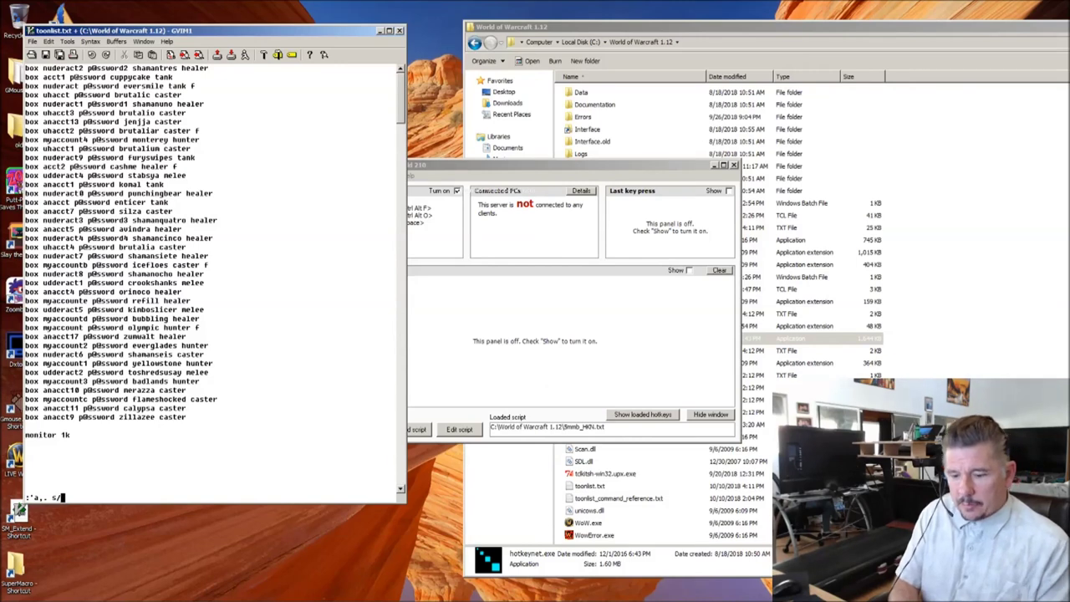
pyautogui.write('^/')
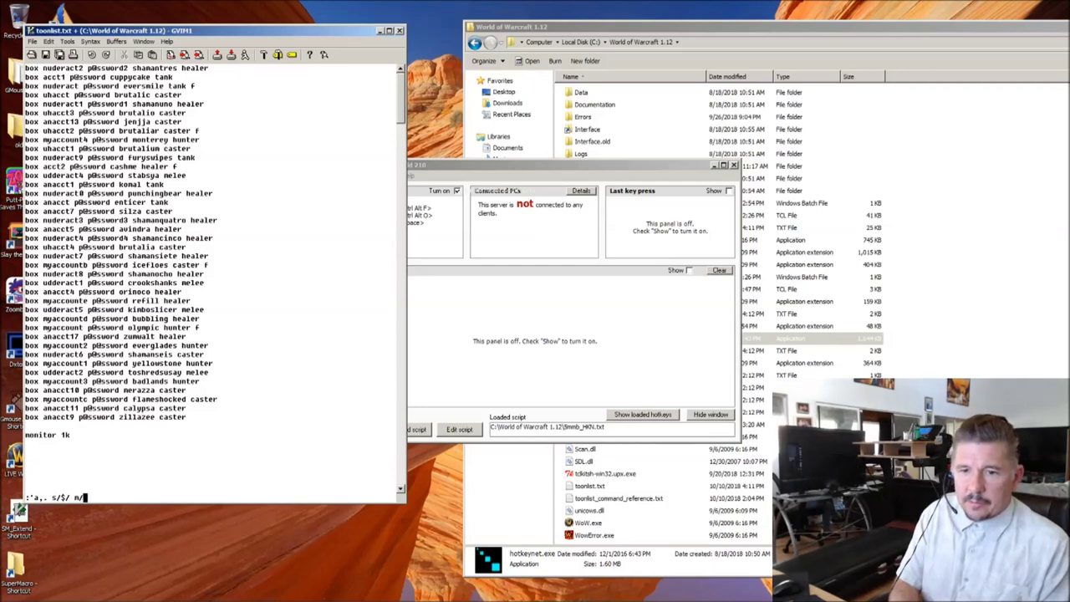
pyautogui.write(' m/')
pyautogui.press('Return')
# Step: Check the appended m flags and save toonlist.txt with :w
pyautogui.press('k')
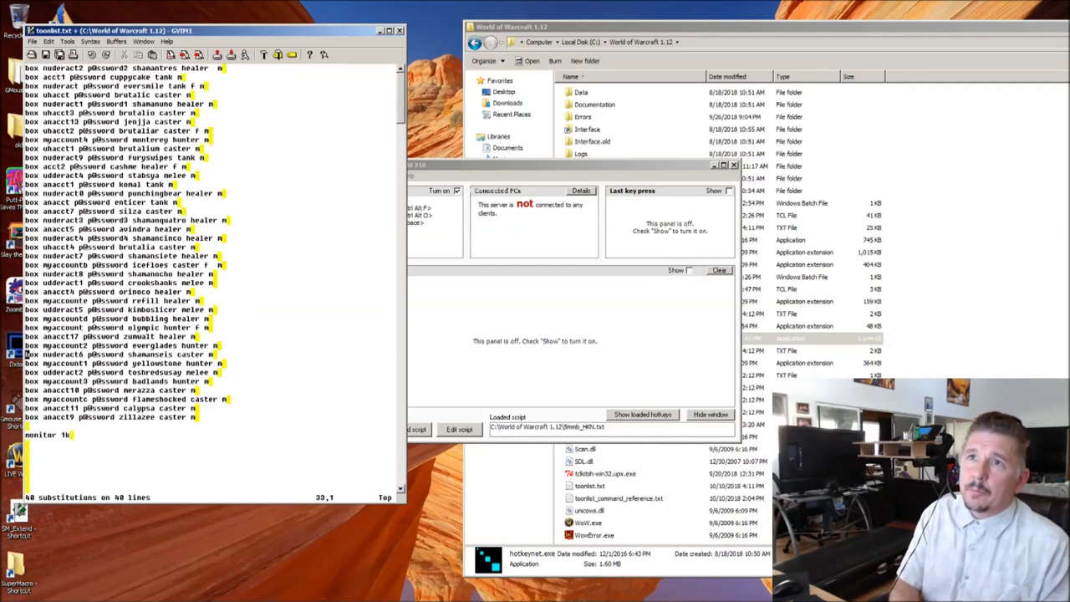
pyautogui.press('k')
pyautogui.press('k')
pyautogui.press('k')
pyautogui.press('k')
pyautogui.press('k')
pyautogui.press('k')
pyautogui.press('k')
pyautogui.press('k')
pyautogui.press('k')
pyautogui.press('k')
pyautogui.press('k')
pyautogui.press('k')
pyautogui.press('k')
pyautogui.press('k')
pyautogui.press('k')
pyautogui.press('k')
pyautogui.press('$')
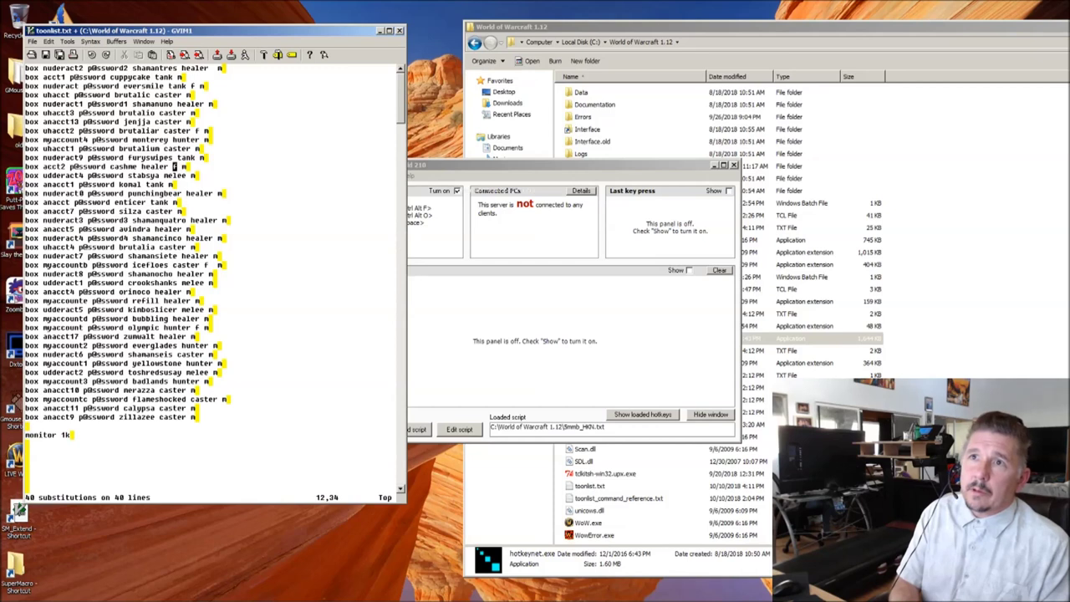
pyautogui.press('j')
pyautogui.press('j')
pyautogui.press('j')
pyautogui.press('j')
pyautogui.press('j')
pyautogui.press('j')
pyautogui.press('j')
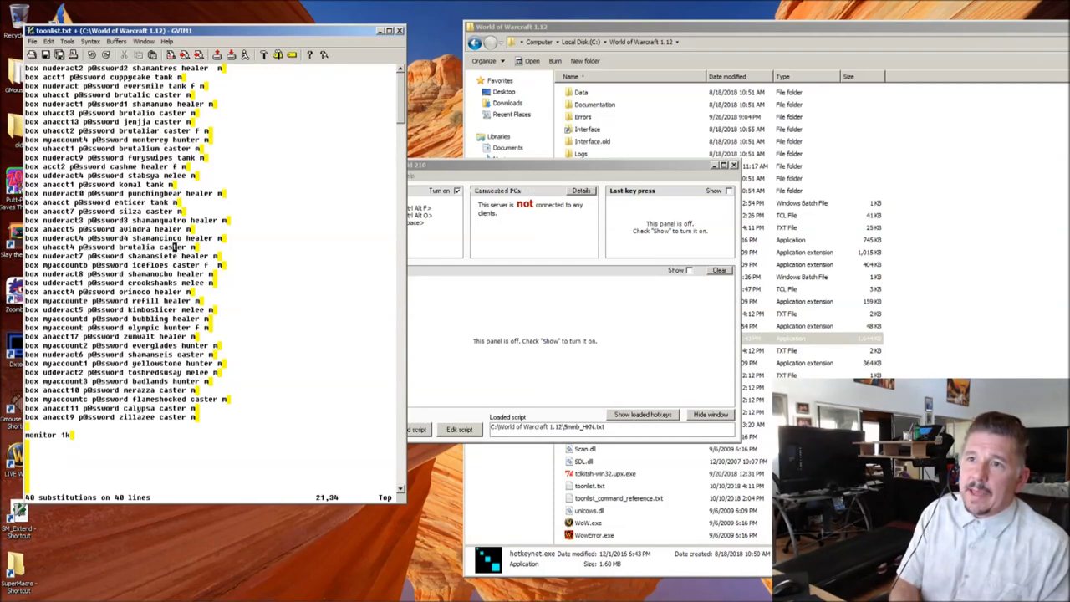
pyautogui.press('j')
pyautogui.press('j')
pyautogui.press('j')
pyautogui.press('j')
pyautogui.press('j')
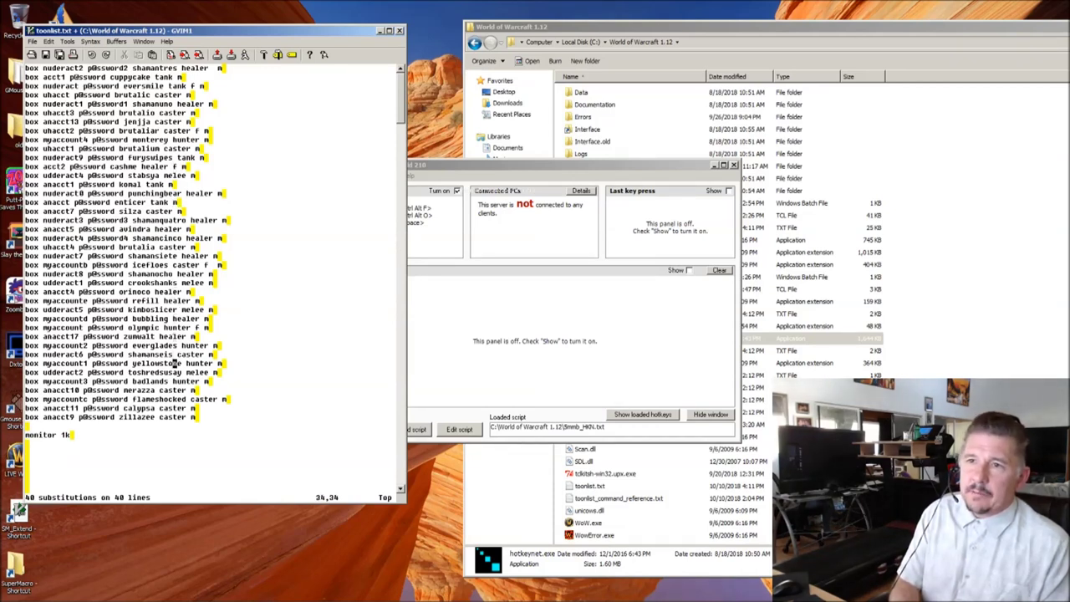
pyautogui.write(':w')
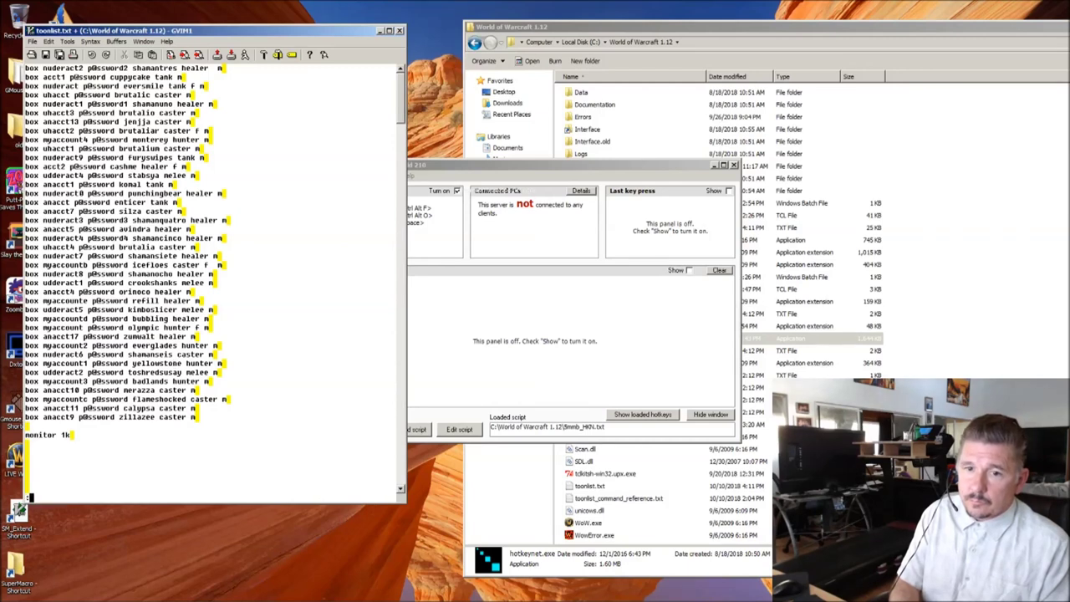
pyautogui.press('Return')
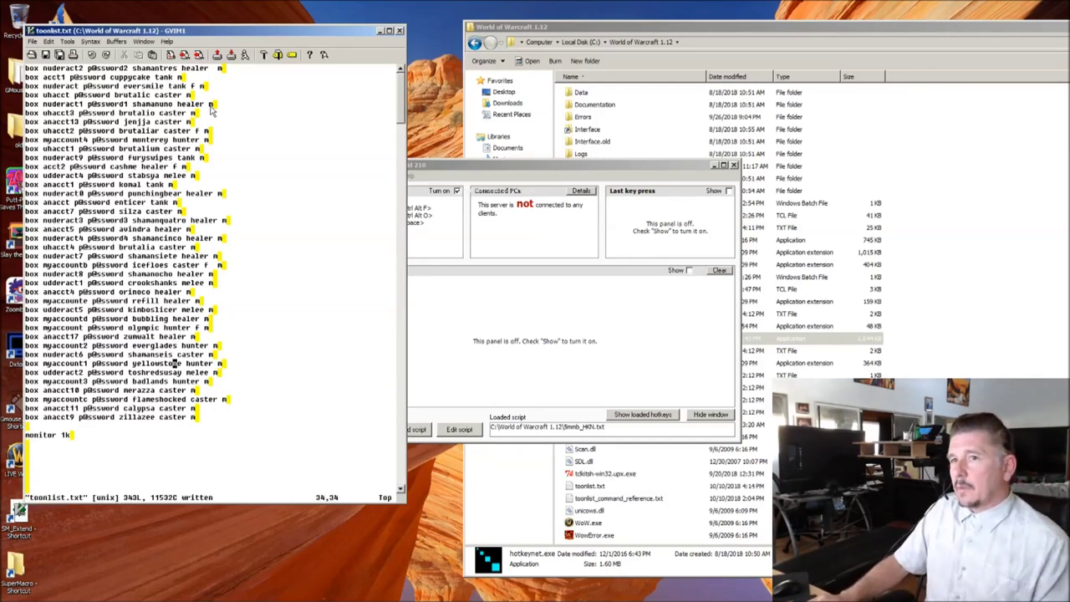
pyautogui.click(518, 375)
# Step: Run 5mmb.bat, confirming overwrites of 5mmb_HKN.txt and SM_Extend.lua with y
pyautogui.click(677, 26)
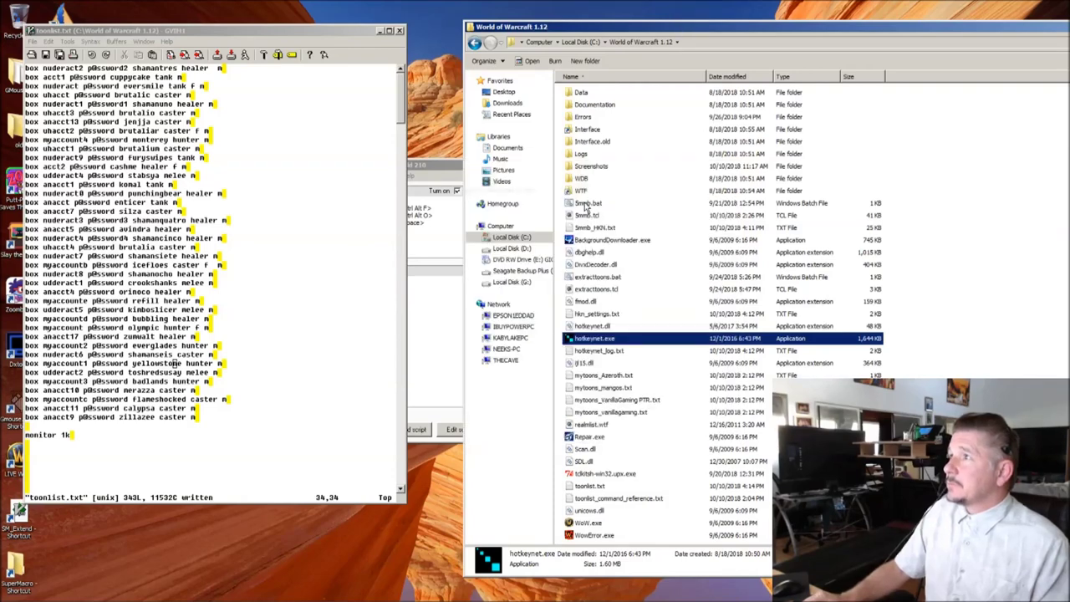
pyautogui.doubleClick(587, 203)
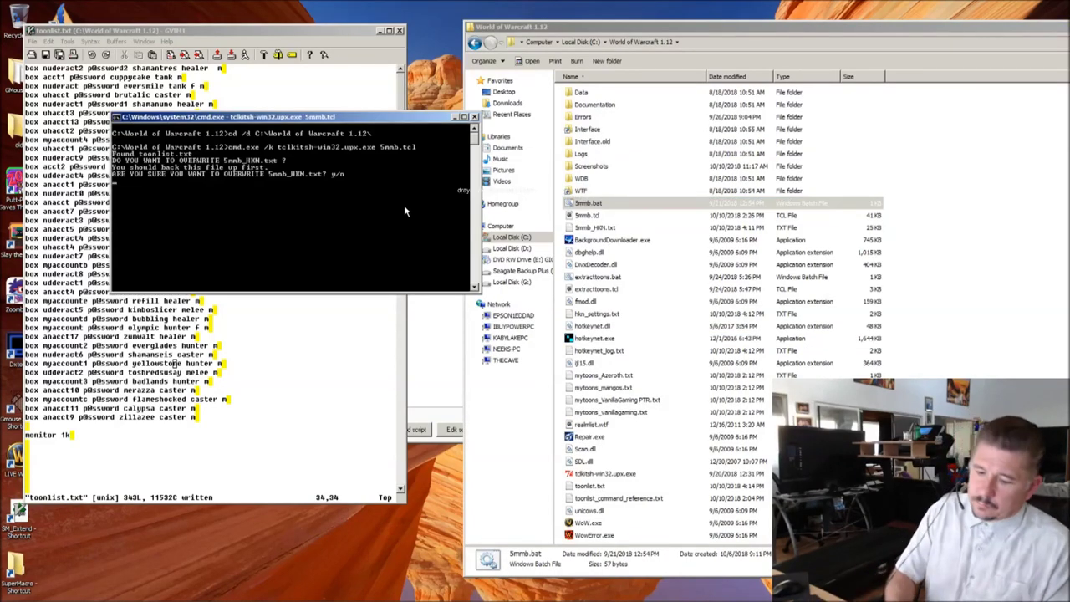
pyautogui.write('y')
pyautogui.press('Return')
pyautogui.write('y')
pyautogui.press('Return')
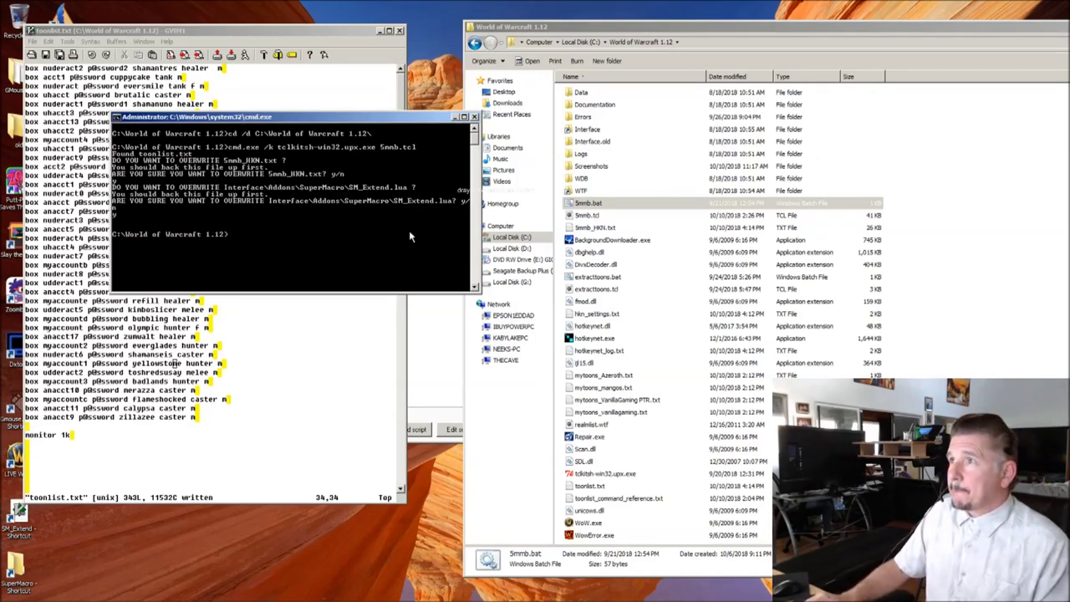
# Step: Open the regenerated 5mmb_HKN.txt from the World of Warcraft folder
pyautogui.click(588, 206)
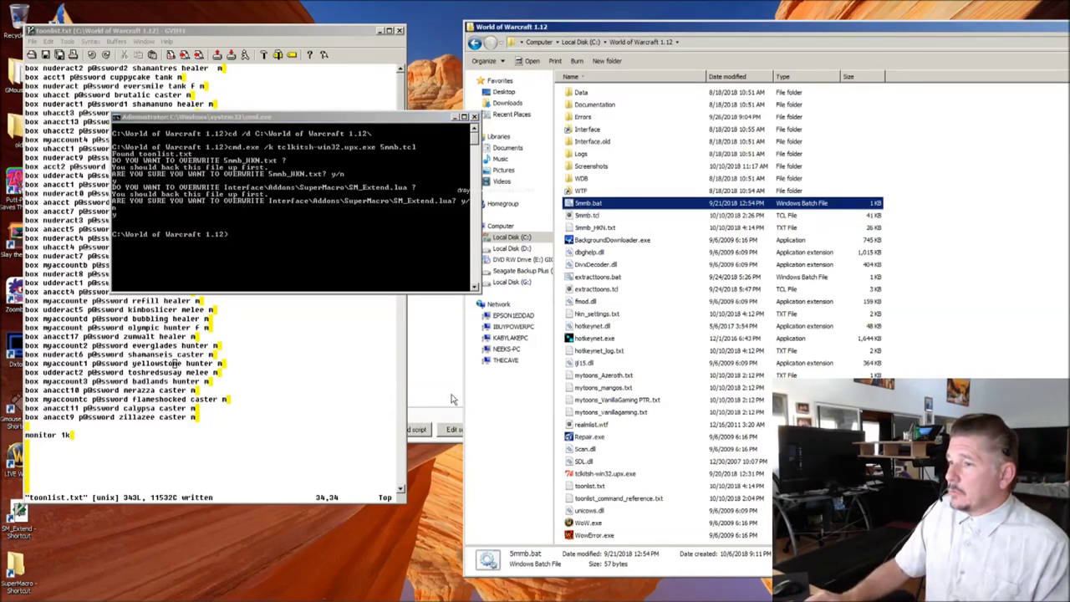
pyautogui.click(597, 228)
pyautogui.doubleClick(596, 229)
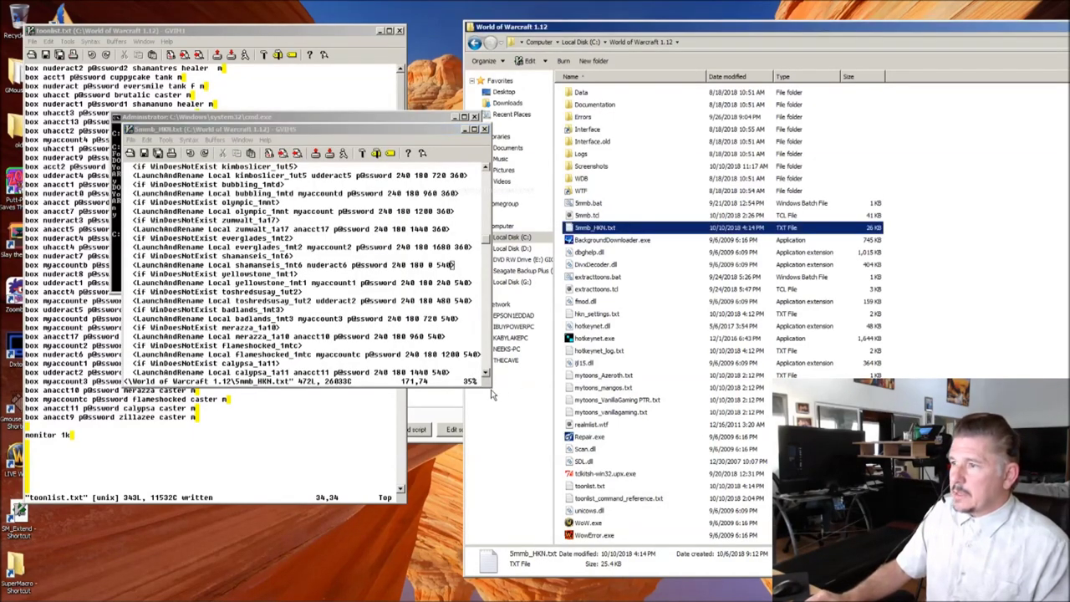
# Step: Enlarge and scroll the regenerated 5mmb_HKN.txt, then set it aside for toonlist.txt
pyautogui.moveTo(492, 390); pyautogui.dragTo(688, 529)
pyautogui.scroll(-9, 319, 242)
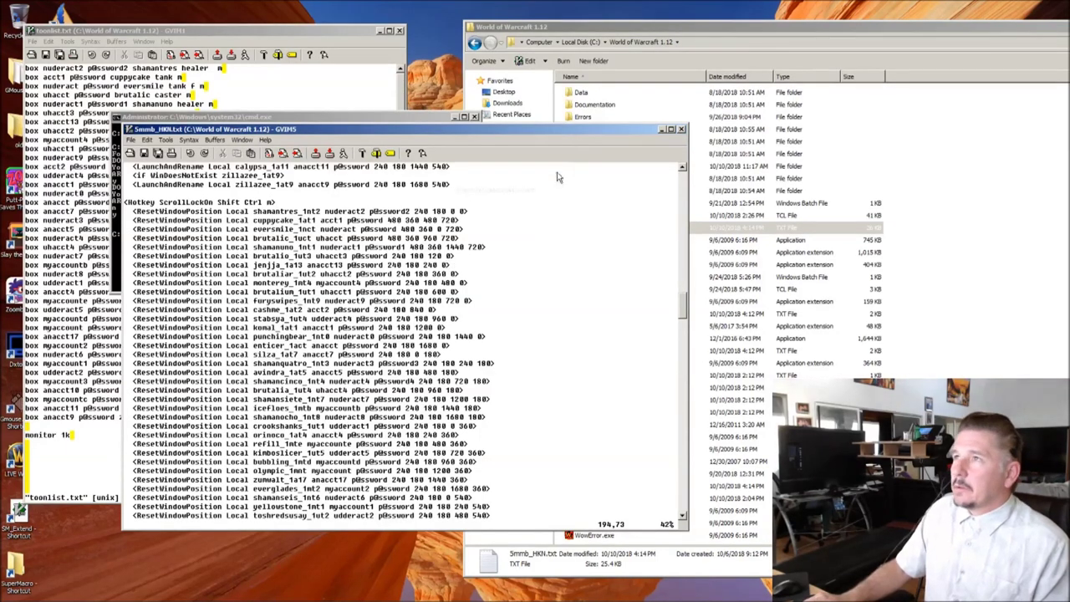
pyautogui.click(663, 130)
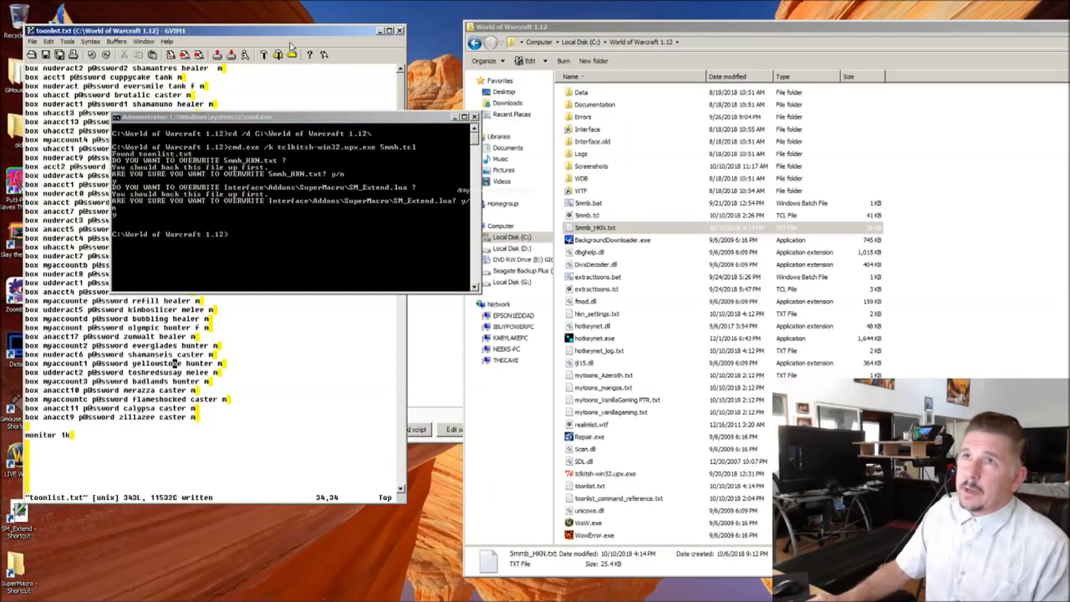
pyautogui.click(282, 37)
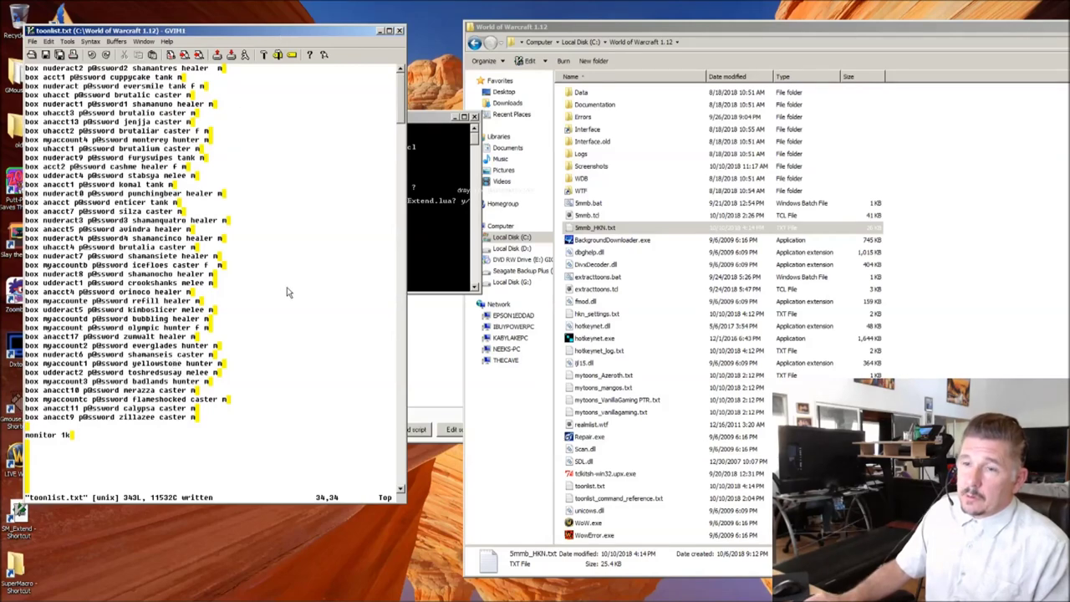
# Step: Move from line 1 of toonlist.txt down to the last box line to tag
pyautogui.scroll(-1, 287, 292)
pyautogui.scroll(1, 287, 291)
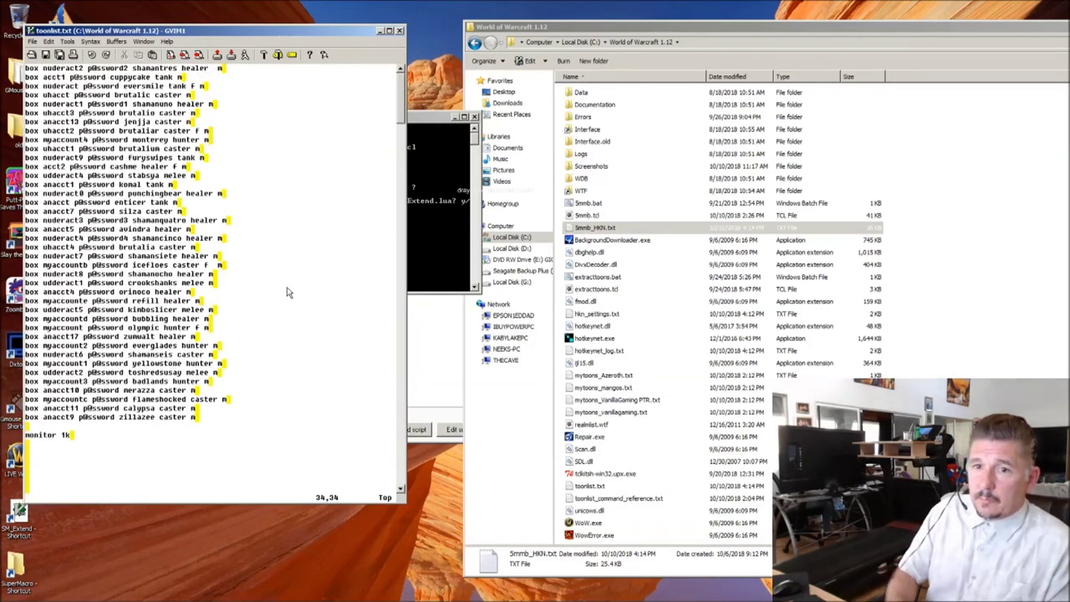
pyautogui.press('Up')
pyautogui.press('Up')
pyautogui.press('Up')
pyautogui.press('Up')
pyautogui.press('Up')
pyautogui.press('Up')
pyautogui.press('Up')
pyautogui.press('Up')
pyautogui.press('Up')
pyautogui.press('Up')
pyautogui.press('Up')
pyautogui.press('Up')
pyautogui.press('Up')
pyautogui.press('Up')
pyautogui.press('Up')
pyautogui.press('Up')
pyautogui.press('Up')
pyautogui.press('Up')
pyautogui.press('Up')
pyautogui.press('Up')
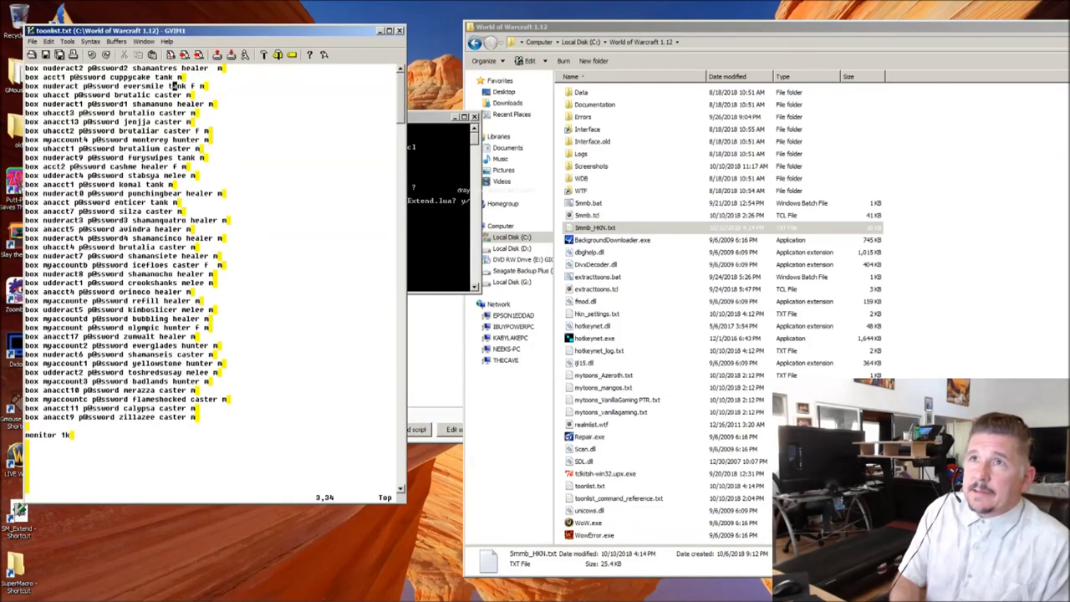
pyautogui.press('Down')
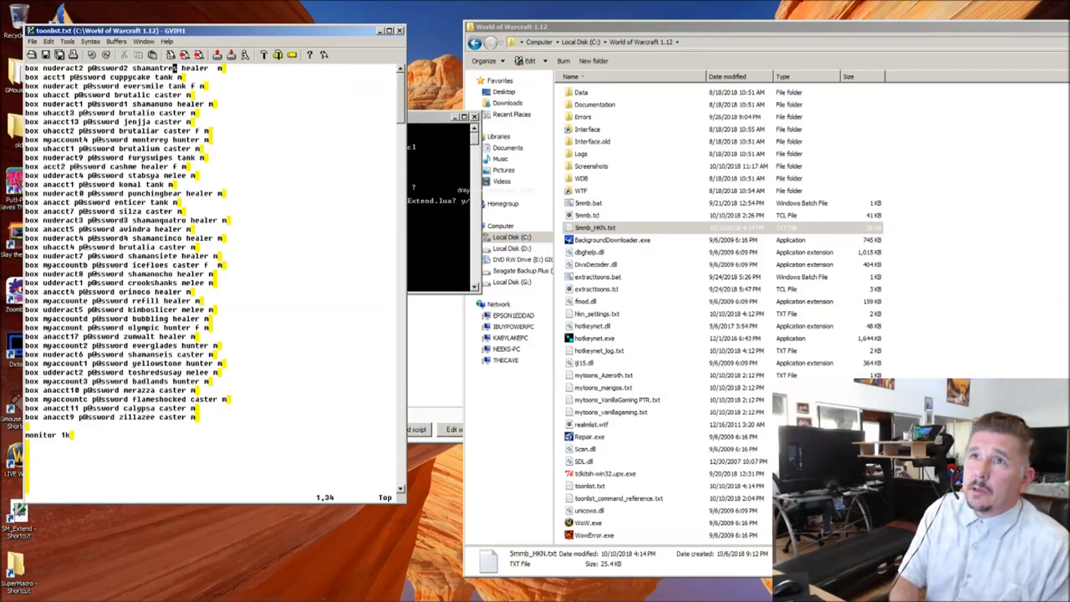
pyautogui.press('A')
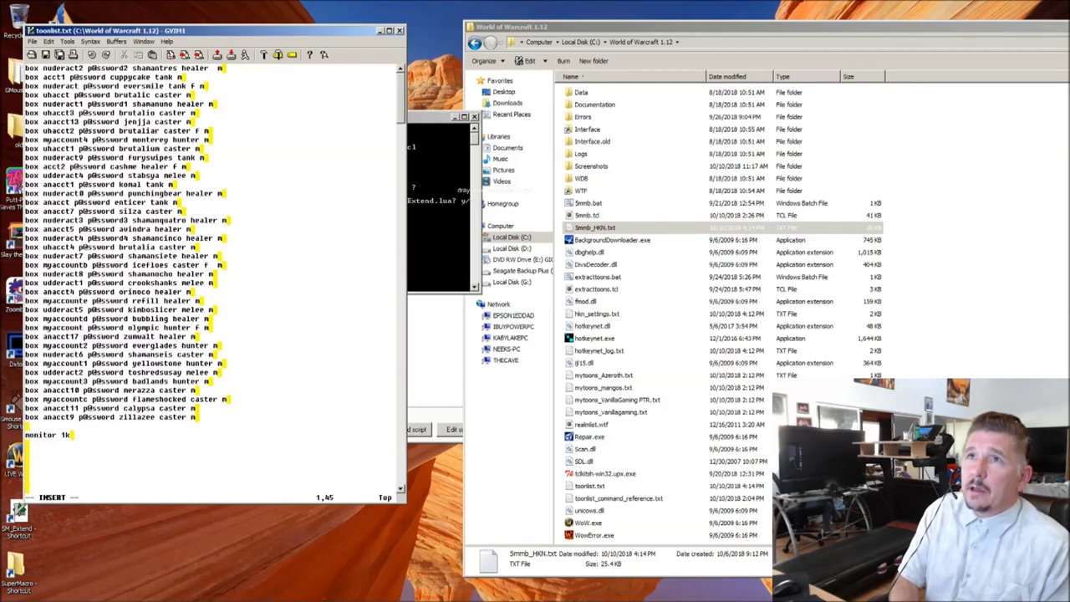
pyautogui.press('Escape')
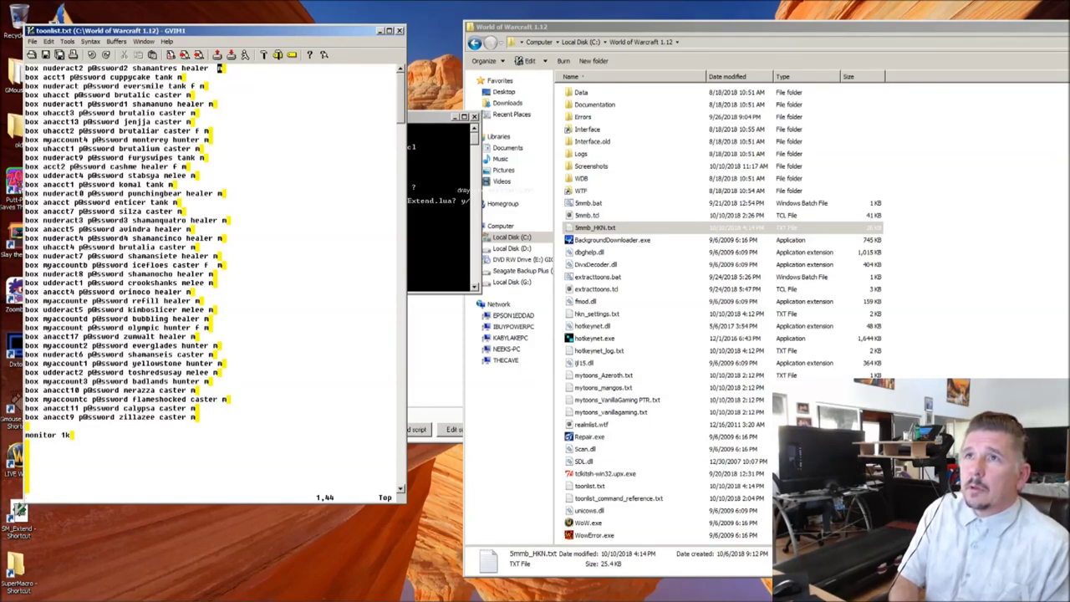
pyautogui.press('j')
pyautogui.press('j')
pyautogui.press('j')
pyautogui.press('j')
pyautogui.press('j')
pyautogui.press('j')
pyautogui.press('j')
pyautogui.press('j')
pyautogui.press('j')
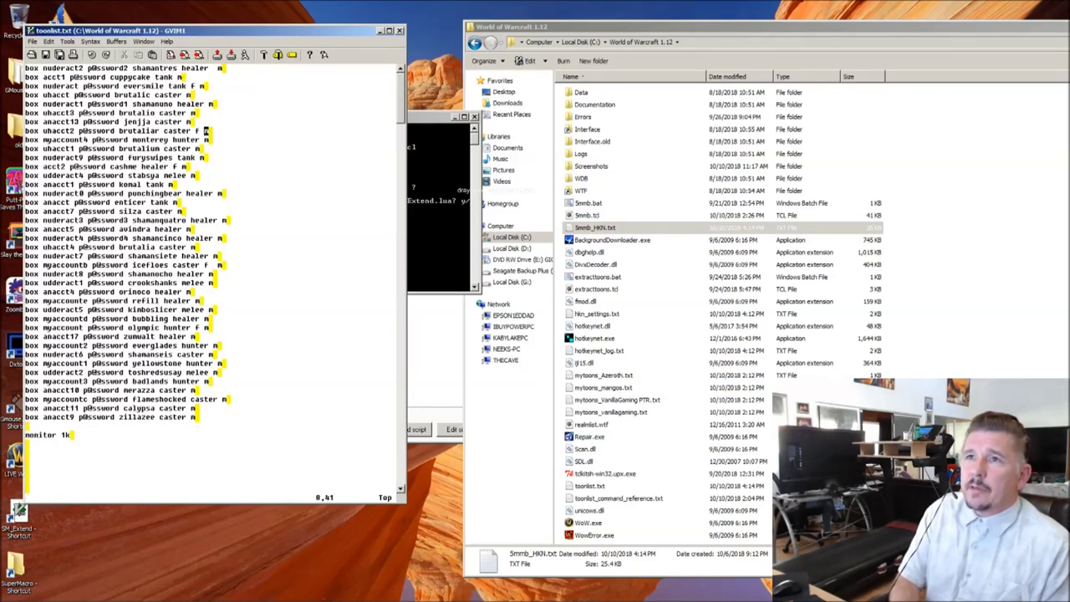
pyautogui.press('j')
pyautogui.press('j')
pyautogui.press('j')
pyautogui.press('j')
pyautogui.press('j')
pyautogui.press('j')
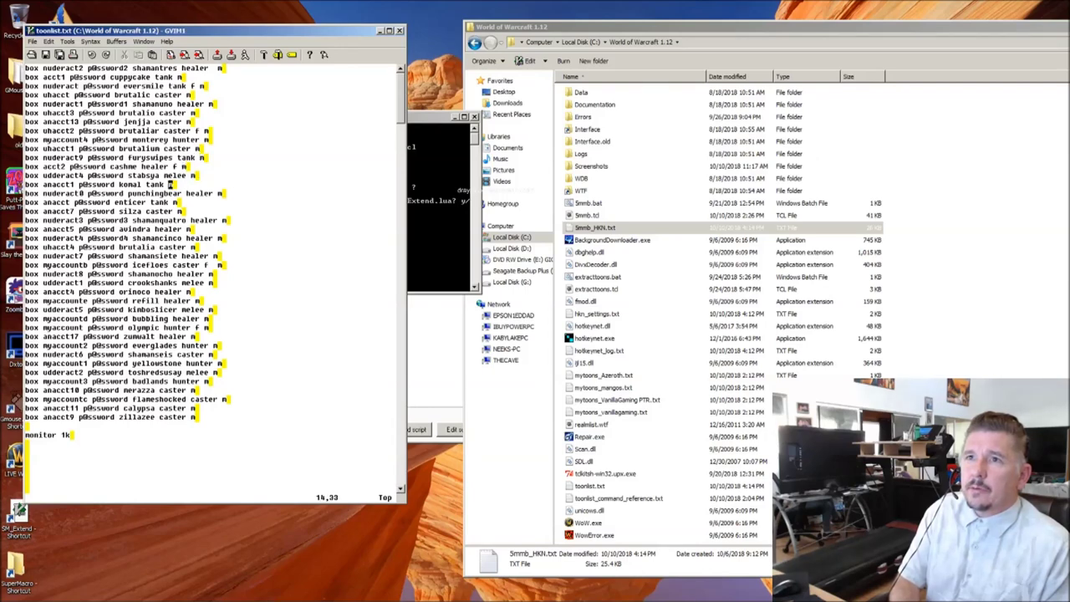
pyautogui.press('j')
pyautogui.press('j')
pyautogui.press('j')
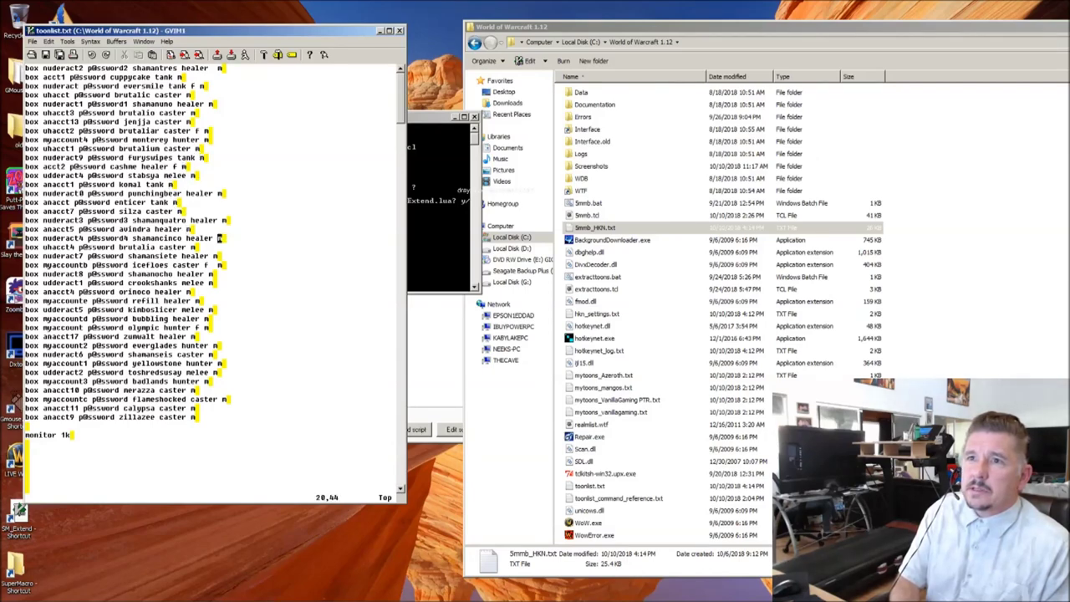
# Step: Try appending z to the marked lines with substitutions, undoing both attempts
pyautogui.write(":'")
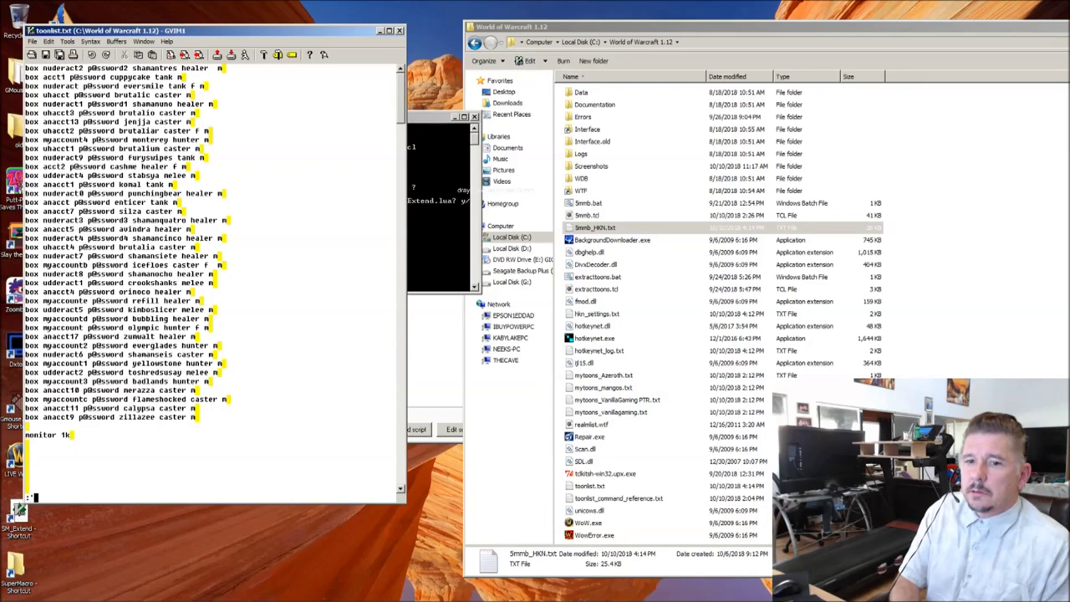
pyautogui.write('a,. s/$')
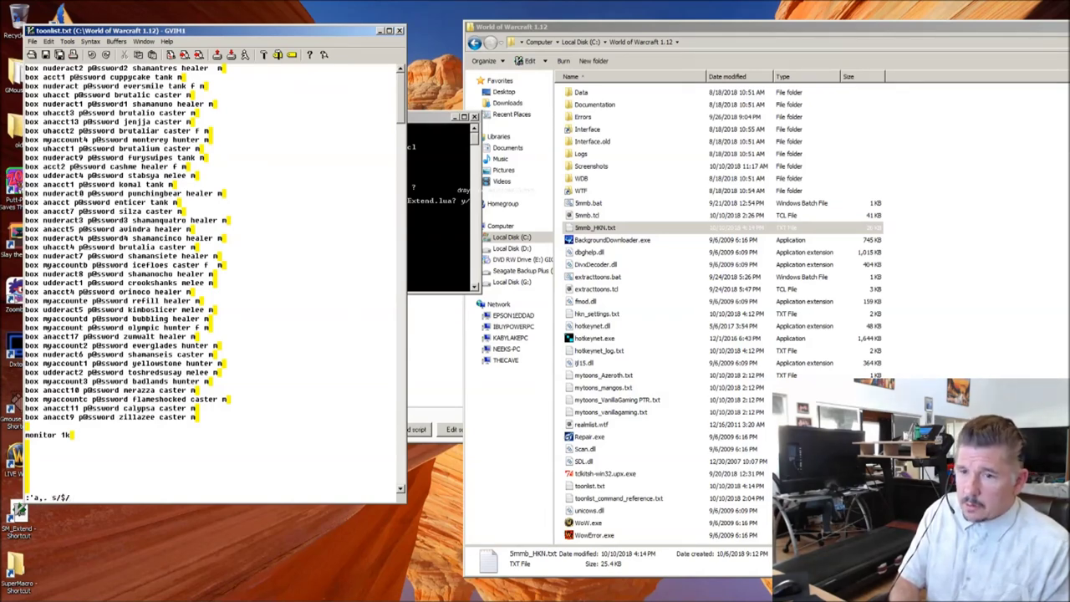
pyautogui.write('/z/g')
pyautogui.press('Return')
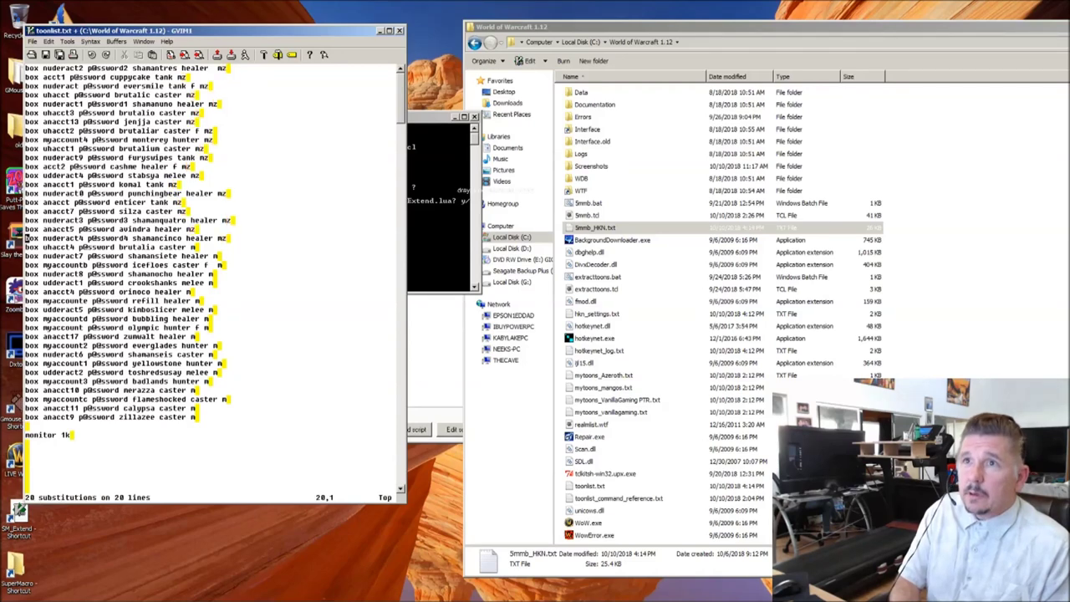
pyautogui.press('u')
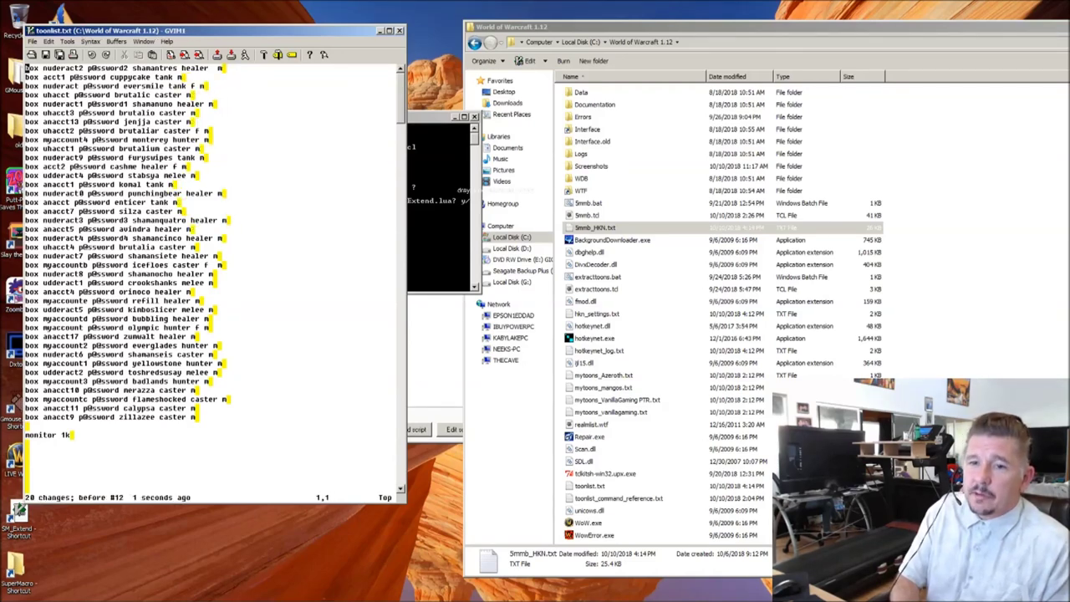
pyautogui.write(':')
pyautogui.press('Up')
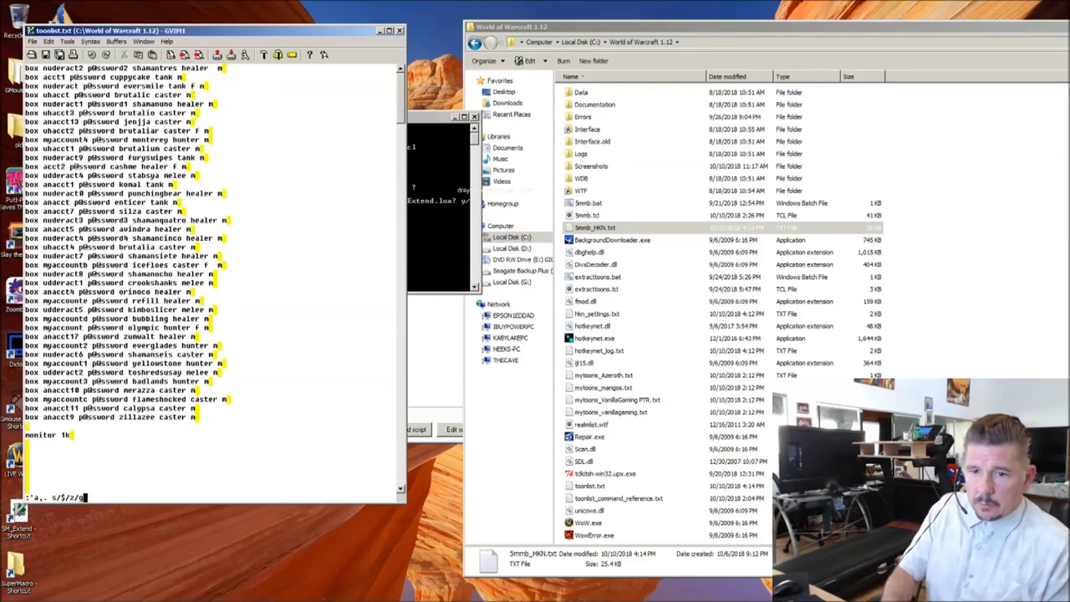
pyautogui.press('BackSpace')
pyautogui.press('Left')
pyautogui.write('z/')
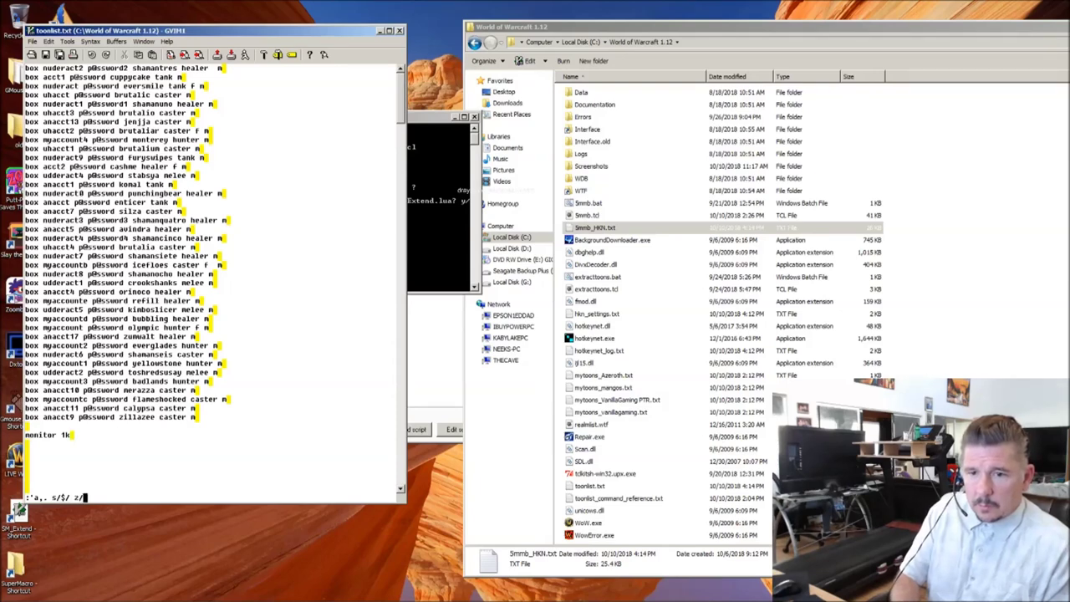
pyautogui.write('g')
pyautogui.press('Return')
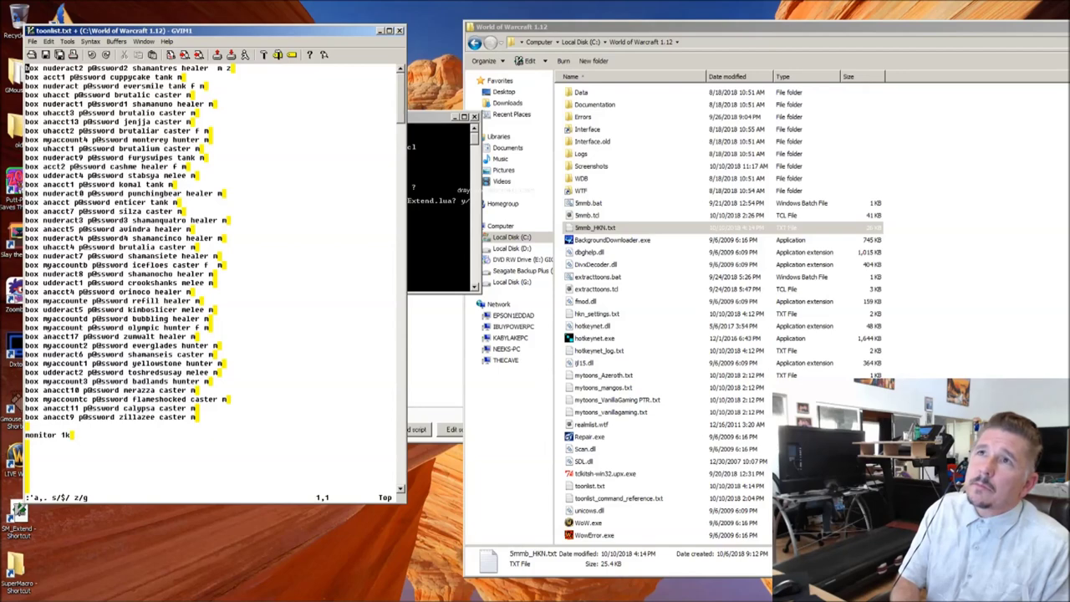
pyautogui.press('u')
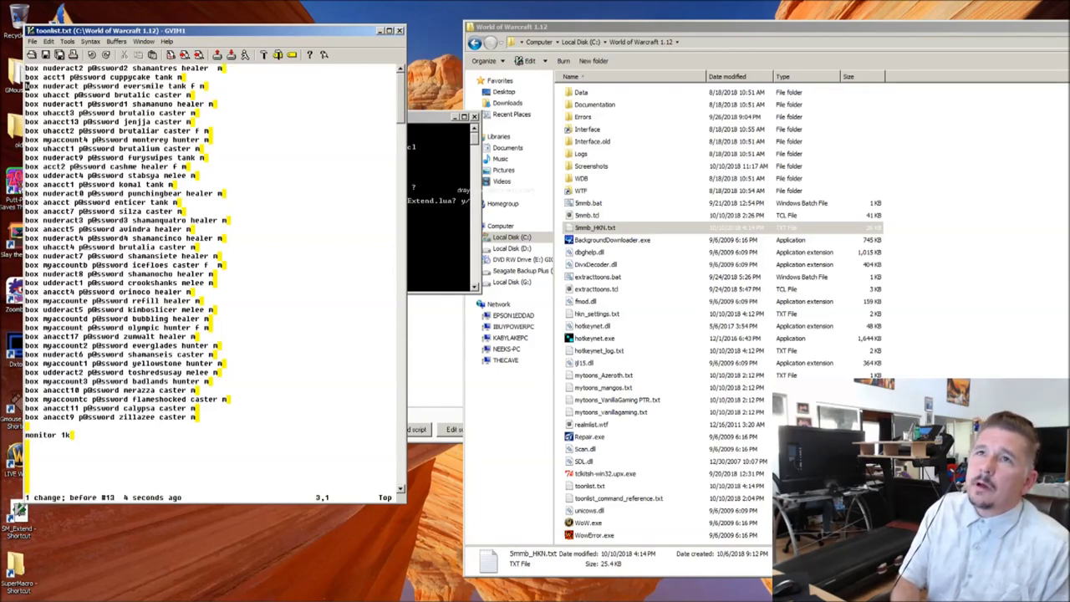
# Step: Append z to the marked lines through line 21 with :'a,. s/$/z/g
pyautogui.press('j')
pyautogui.press('j')
pyautogui.press('j')
pyautogui.press('j')
pyautogui.press('j')
pyautogui.press('j')
pyautogui.press('j')
pyautogui.press('j')
pyautogui.press('j')
pyautogui.press('j')
pyautogui.press('j')
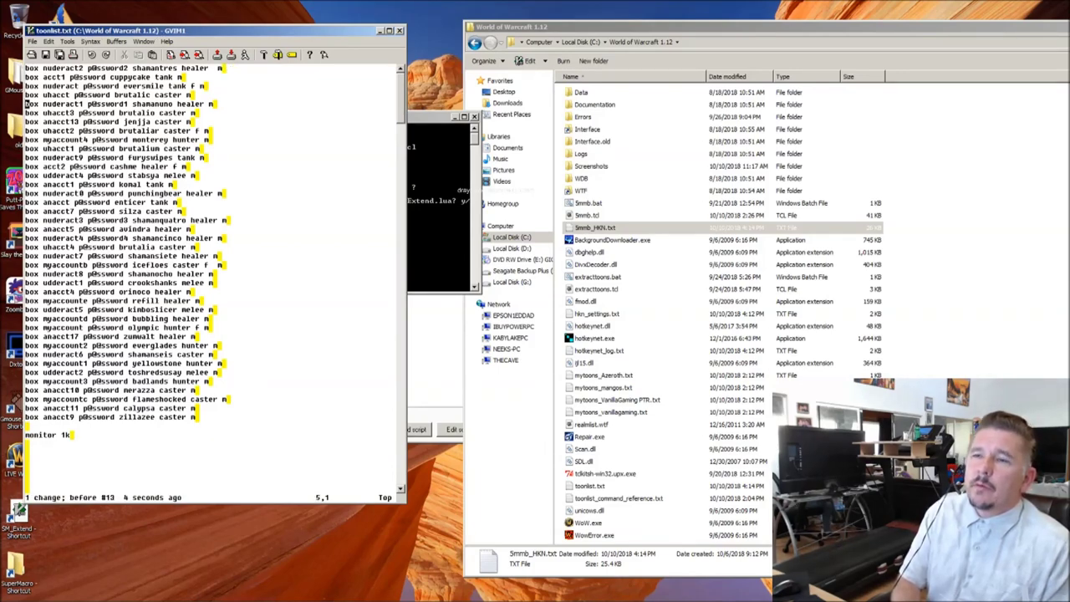
pyautogui.press('j')
pyautogui.press('j')
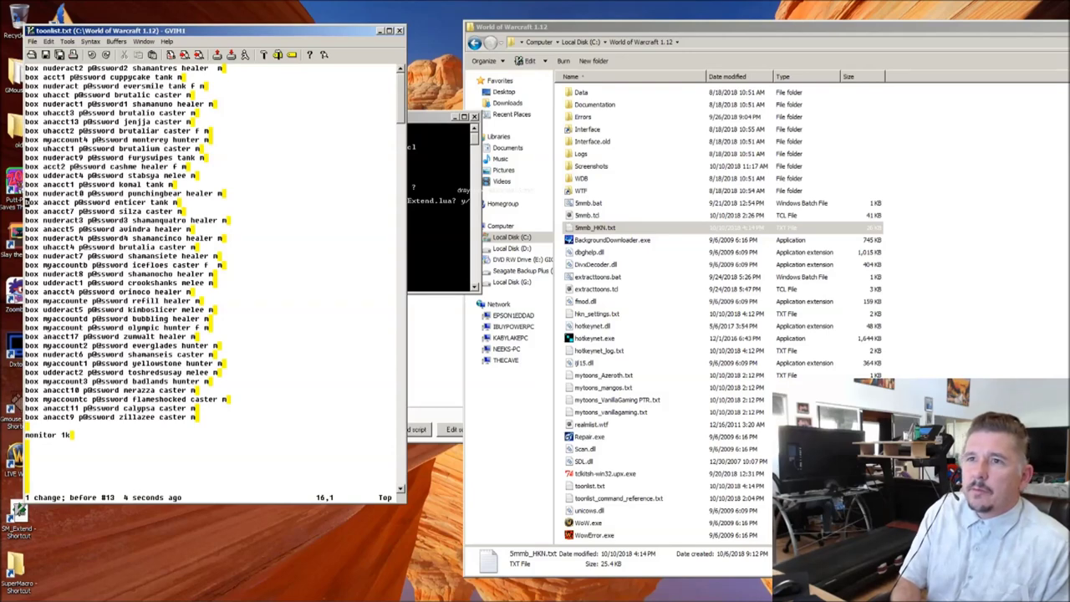
pyautogui.press('j')
pyautogui.press('j')
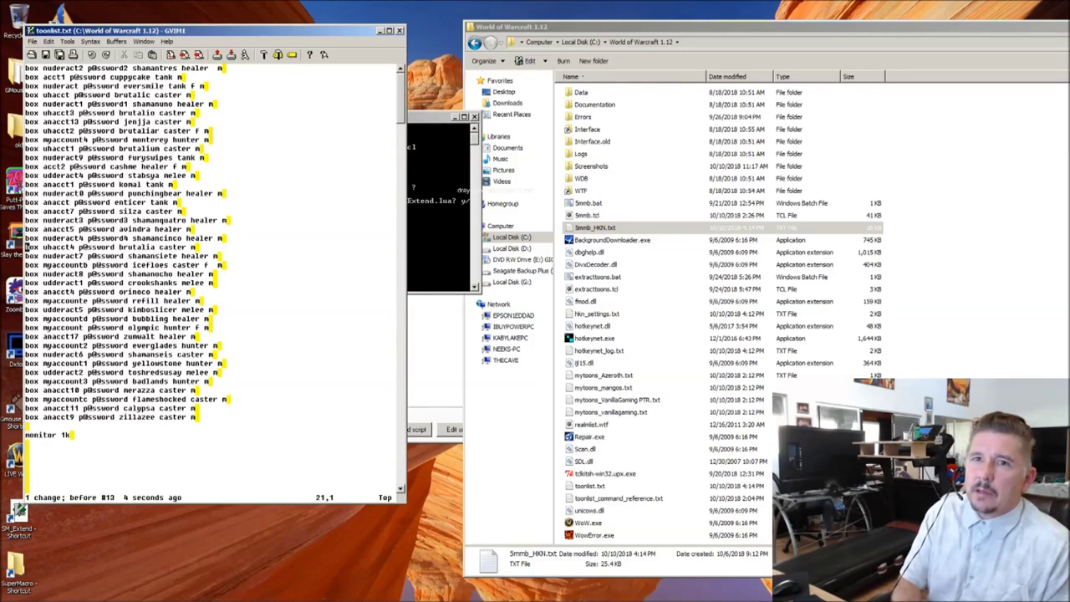
pyautogui.write(":'a,. s/$/z/g")
pyautogui.press('Return')
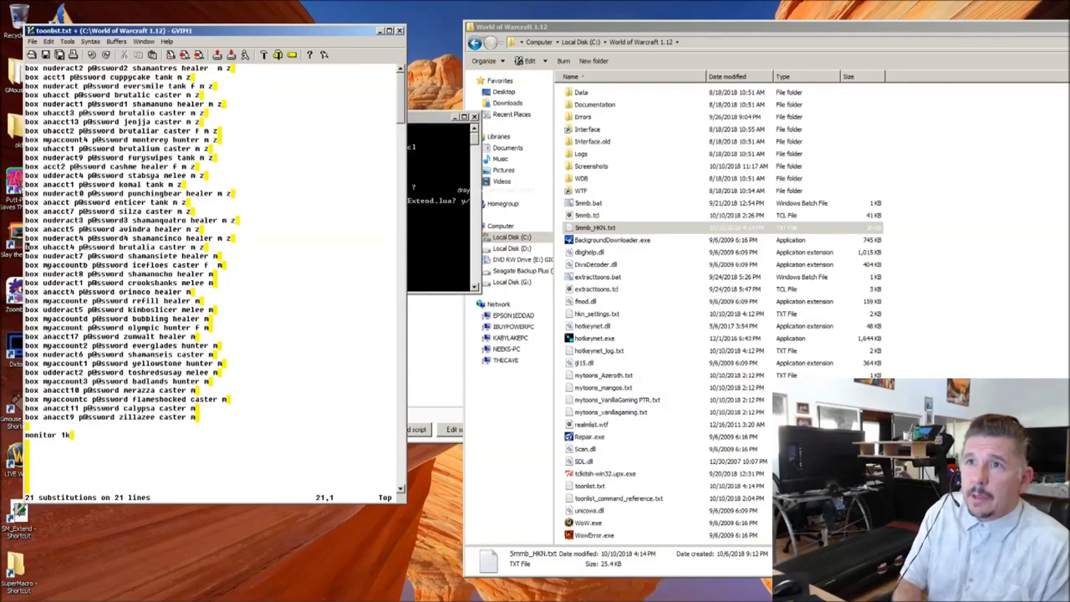
# Step: Remove the trailing z from line 21 and save toonlist.txt
pyautogui.press('k')
pyautogui.press('k')
pyautogui.press('k')
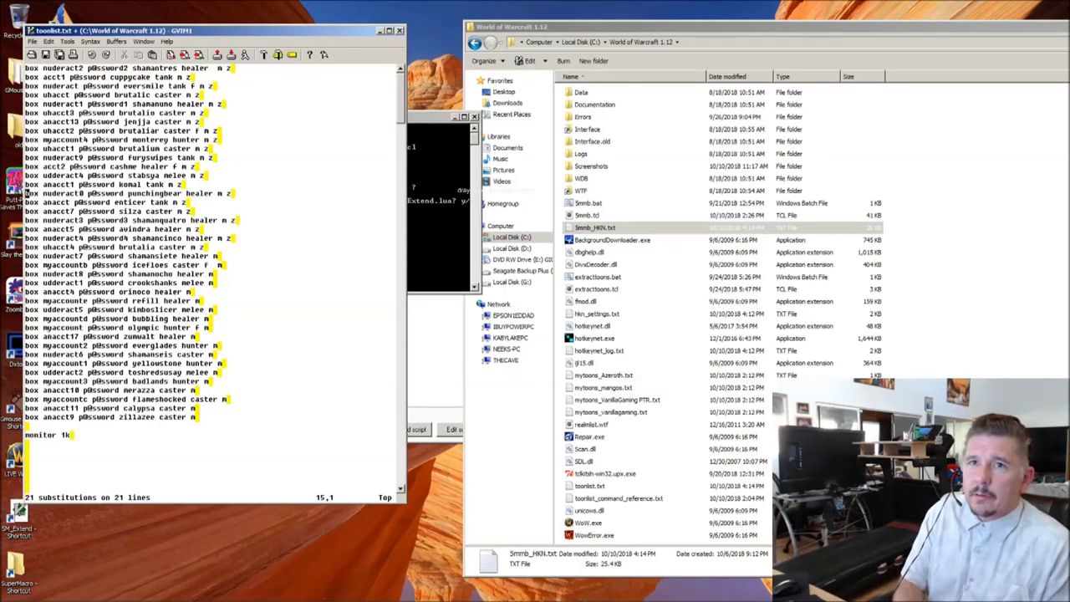
pyautogui.press('k')
pyautogui.press('k')
pyautogui.press('k')
pyautogui.press('k')
pyautogui.press('k')
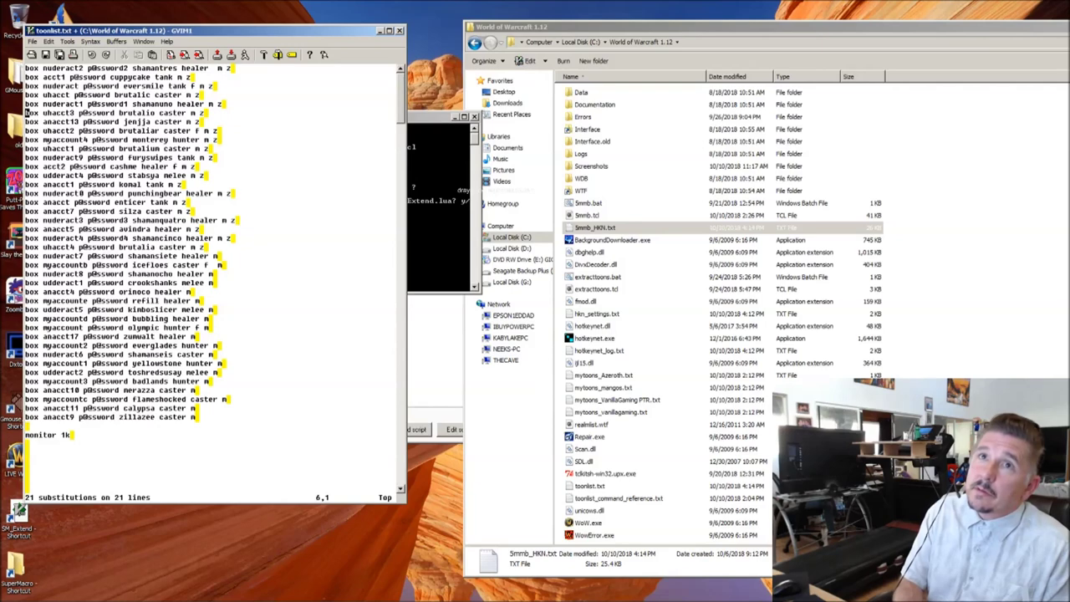
pyautogui.press('k')
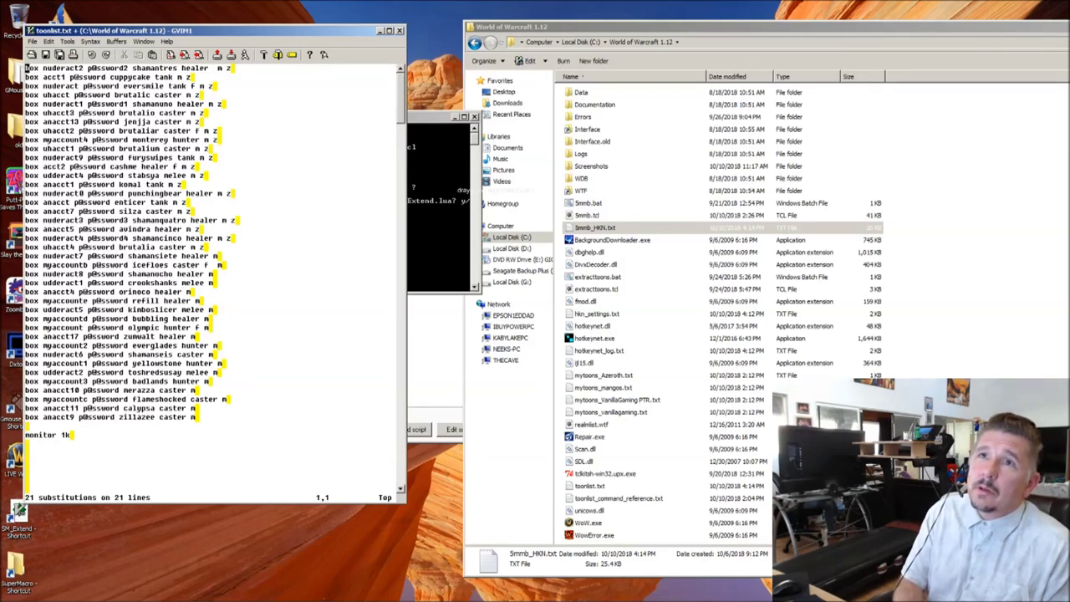
pyautogui.press('j')
pyautogui.press('j')
pyautogui.press('j')
pyautogui.press('j')
pyautogui.press('j')
pyautogui.press('j')
pyautogui.press('j')
pyautogui.press('j')
pyautogui.press('j')
pyautogui.press('j')
pyautogui.press('j')
pyautogui.press('j')
pyautogui.press('j')
pyautogui.press('j')
pyautogui.press('j')
pyautogui.press('j')
pyautogui.press('j')
pyautogui.press('j')
pyautogui.press('j')
pyautogui.press('j')
pyautogui.press('$')
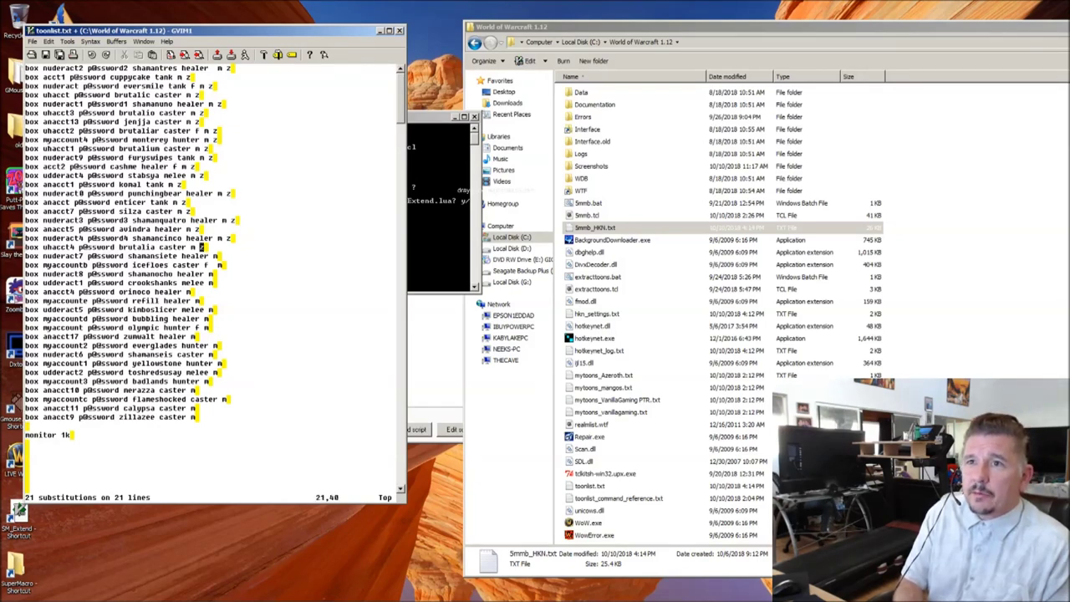
pyautogui.press('x')
pyautogui.press('x')
pyautogui.press('k')
pyautogui.press('k')
pyautogui.press(':')
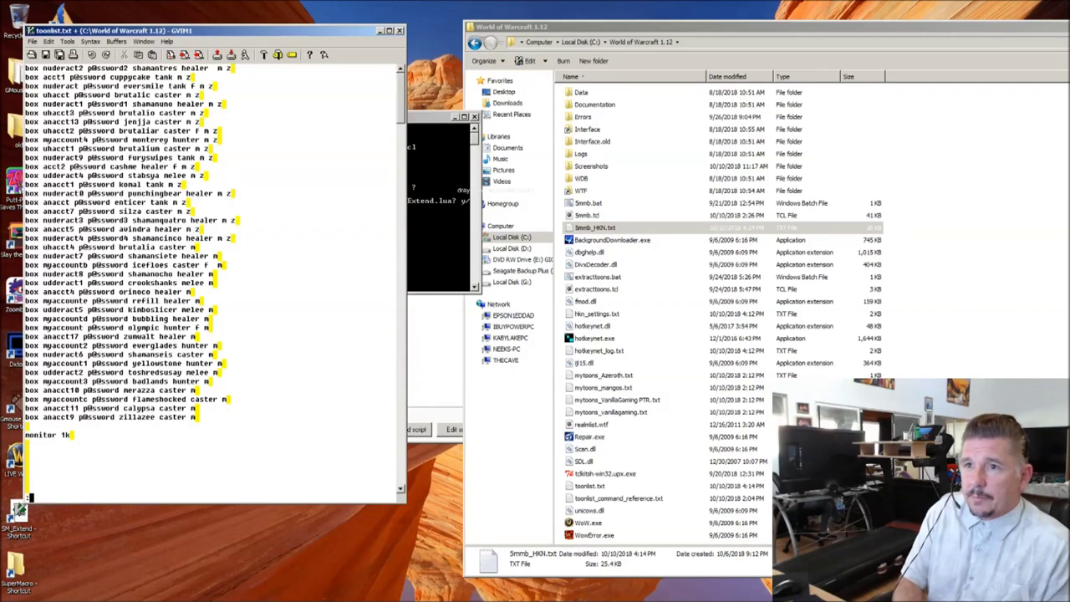
pyautogui.write('w')
pyautogui.press('Return')
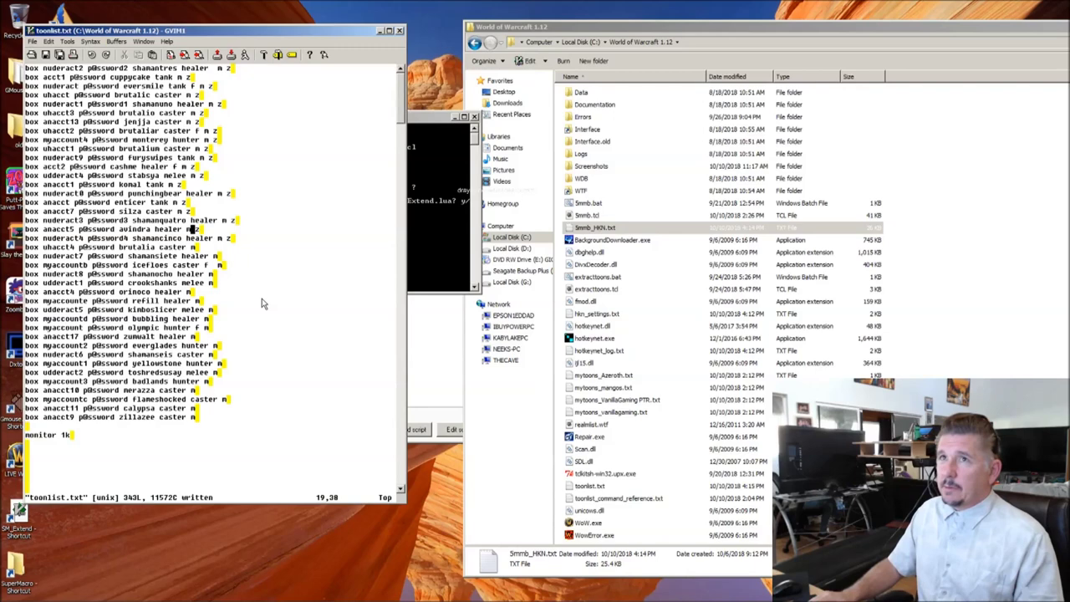
# Step: Run 5mmb.bat, confirming overwrites of 5mmb_HKN.txt and SM_Extend.lua with y
pyautogui.click(728, 228)
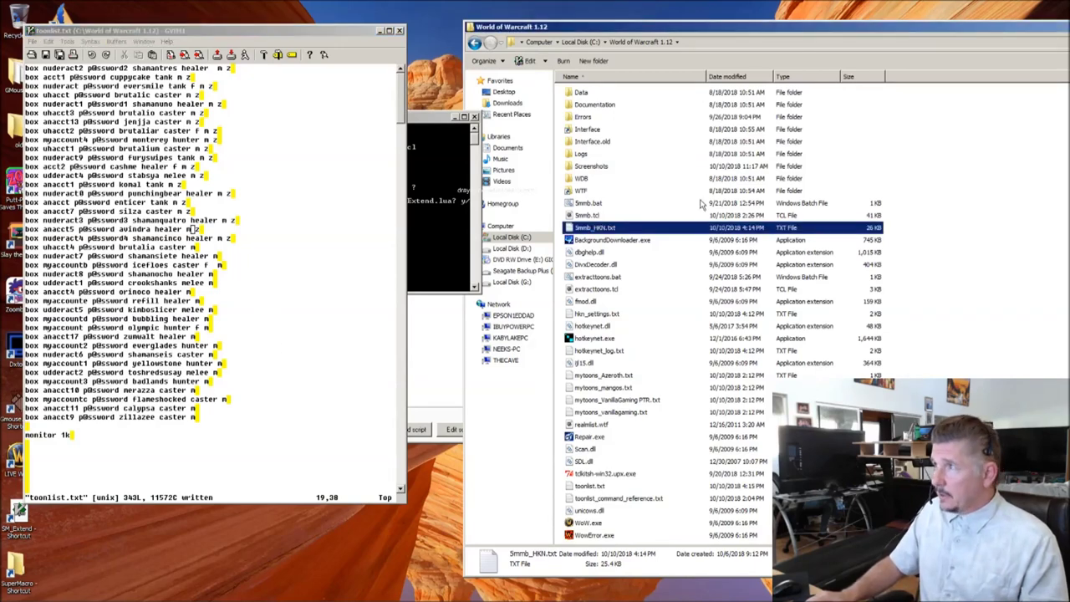
pyautogui.doubleClick(592, 203)
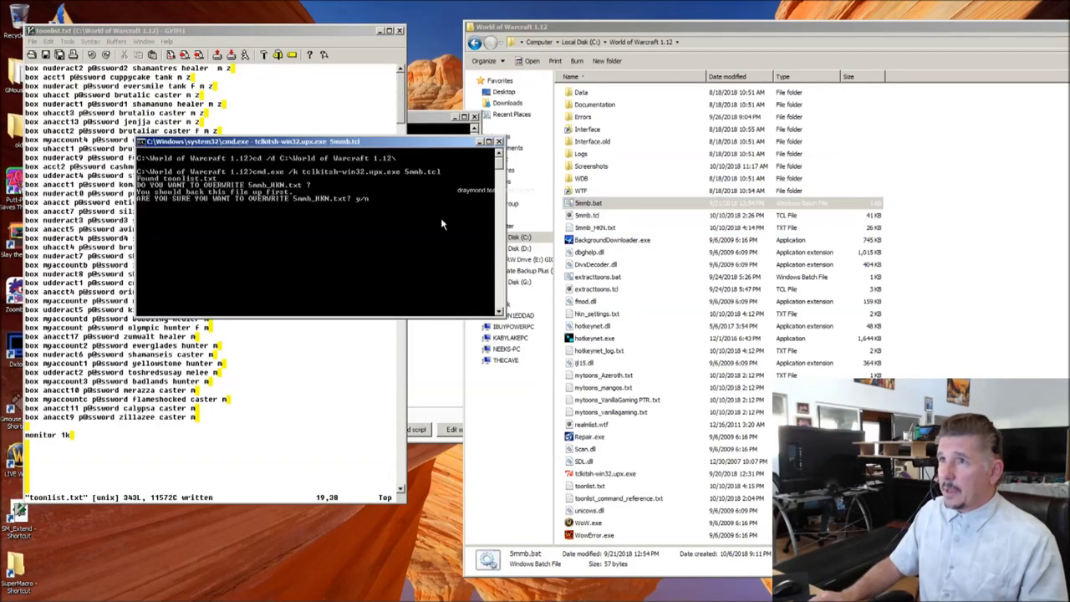
pyautogui.press('y')
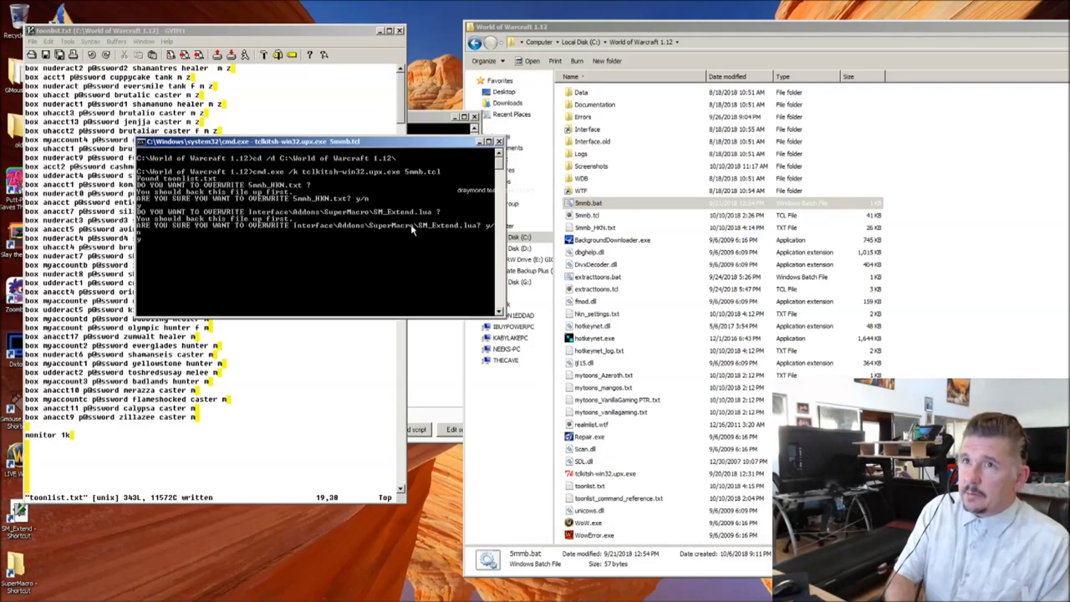
pyautogui.press('y')
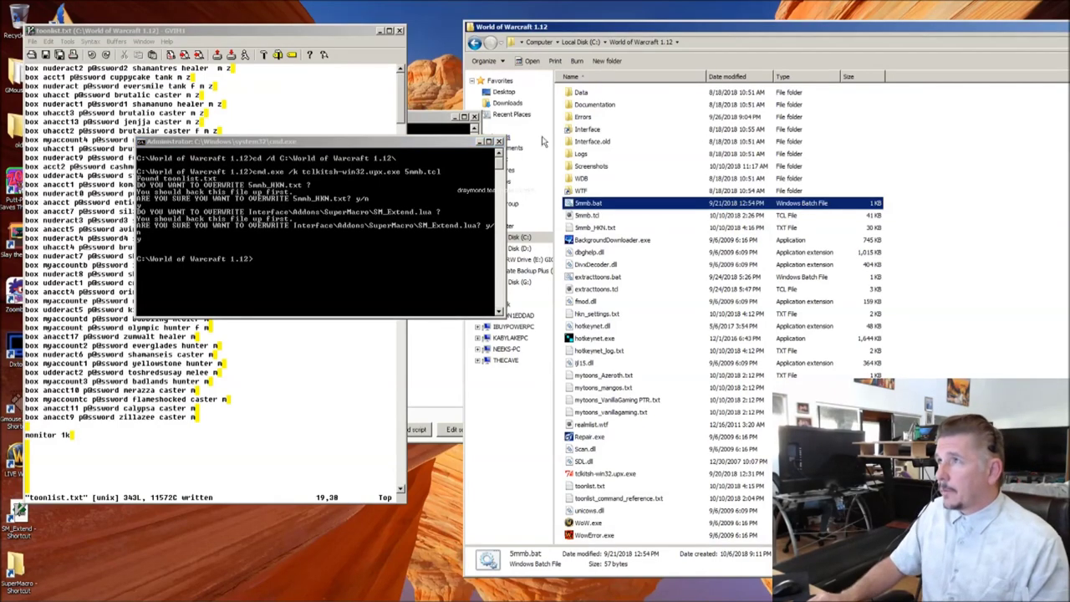
# Step: Close both command windows and preview the new 5mmb_HKN.txt
pyautogui.click(499, 141)
pyautogui.click(439, 123)
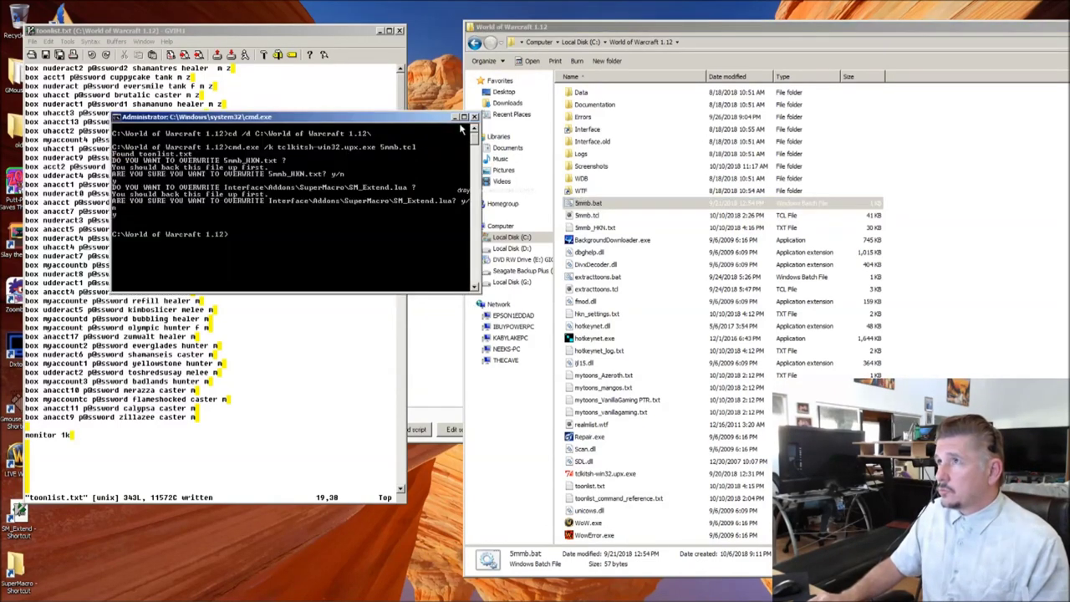
pyautogui.click(474, 117)
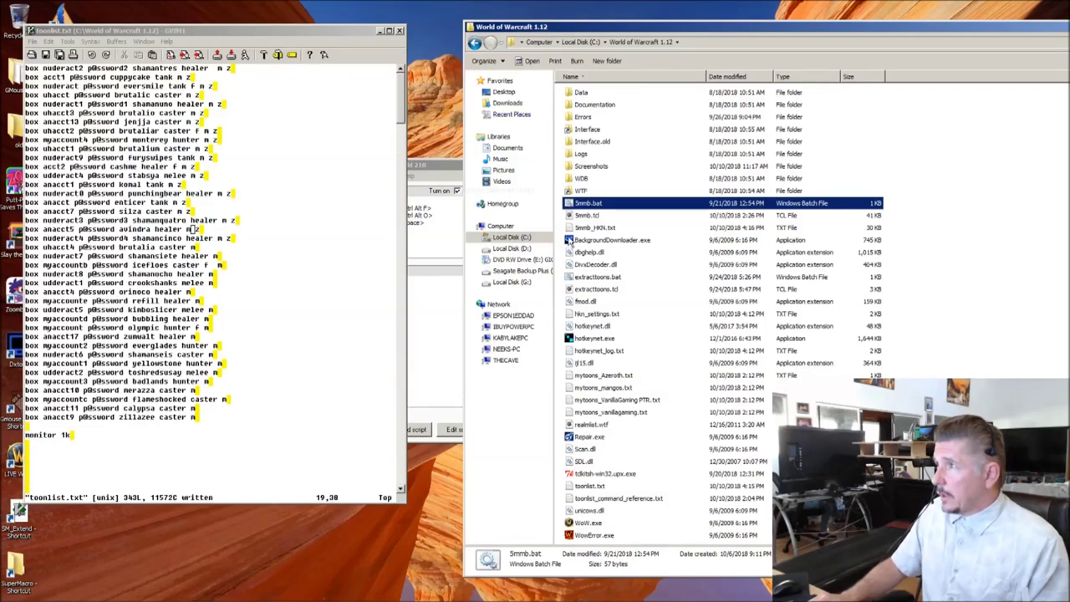
pyautogui.doubleClick(586, 228)
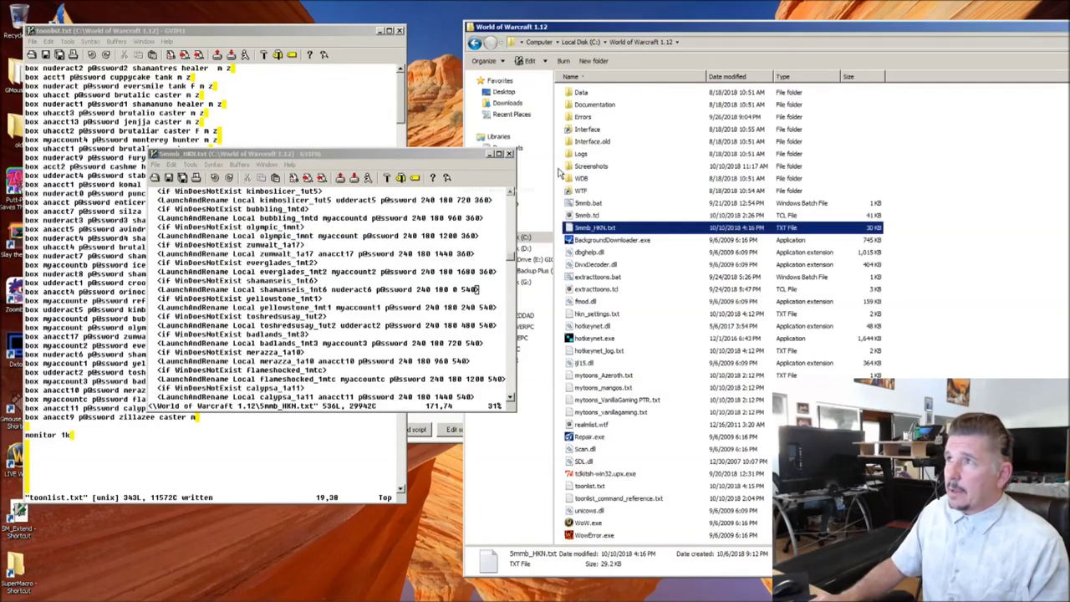
pyautogui.click(508, 154)
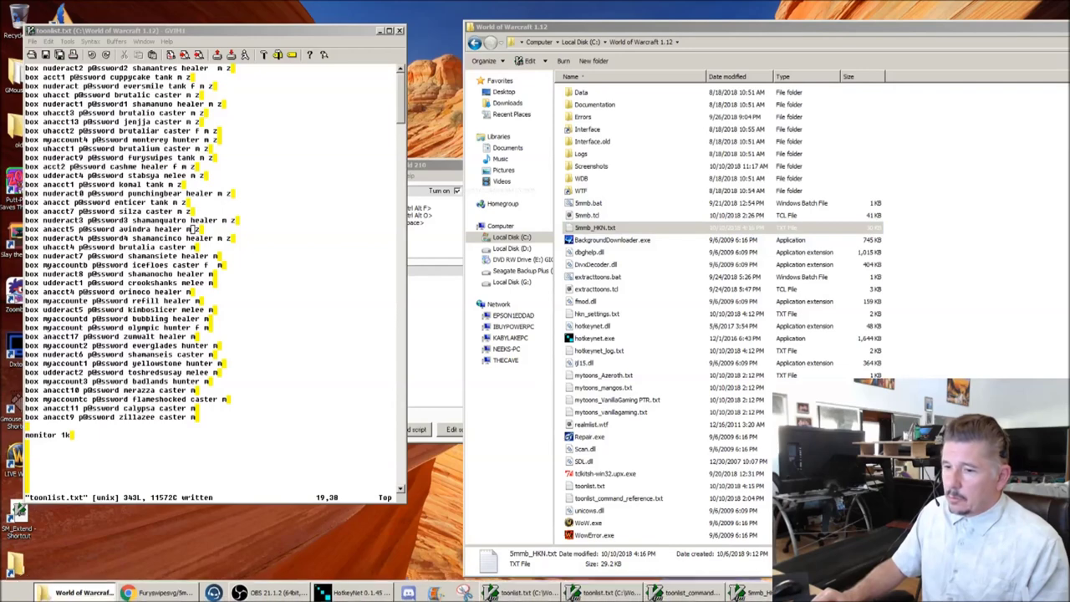
# Step: Reload the 5mmb_HKN.txt script in HotkeyNet and launch all WoW clients with Ctrl+Alt+Z
pyautogui.click(342, 592)
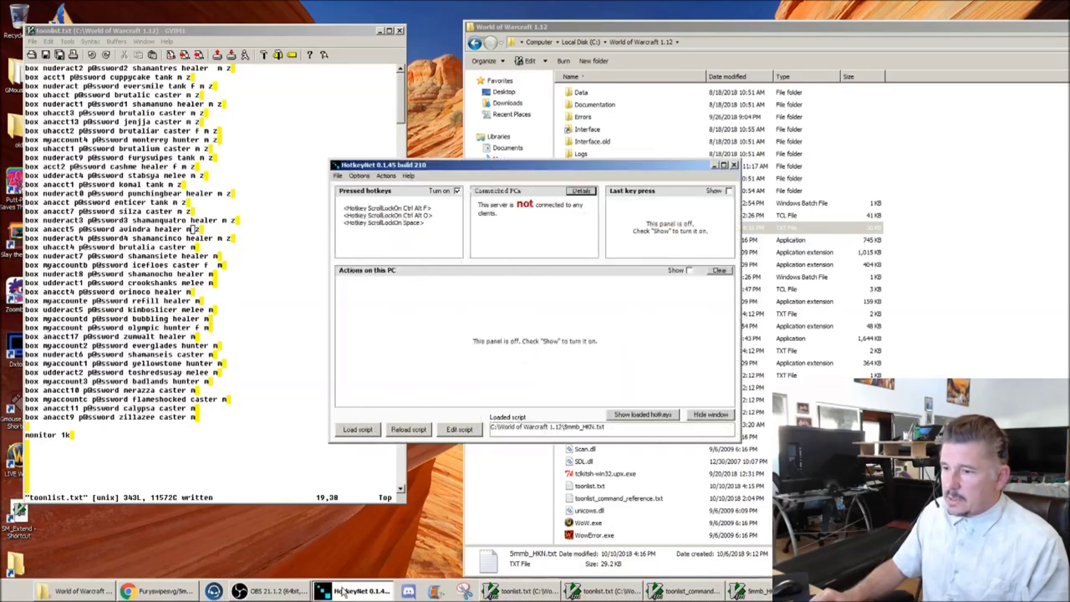
pyautogui.click(410, 430)
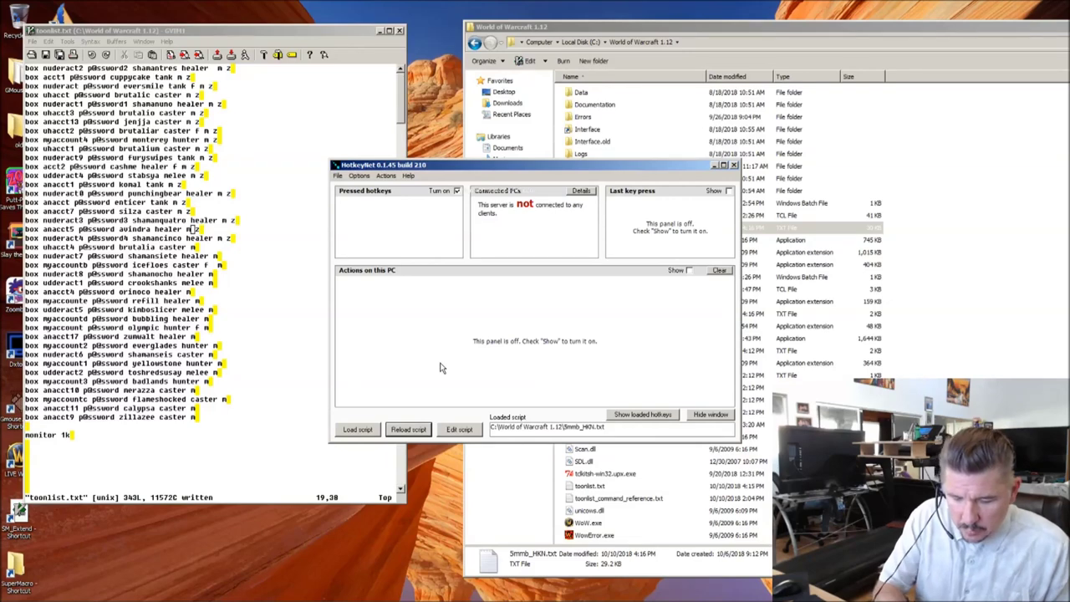
pyautogui.hotkey('ctrl', 'alt', 'z')
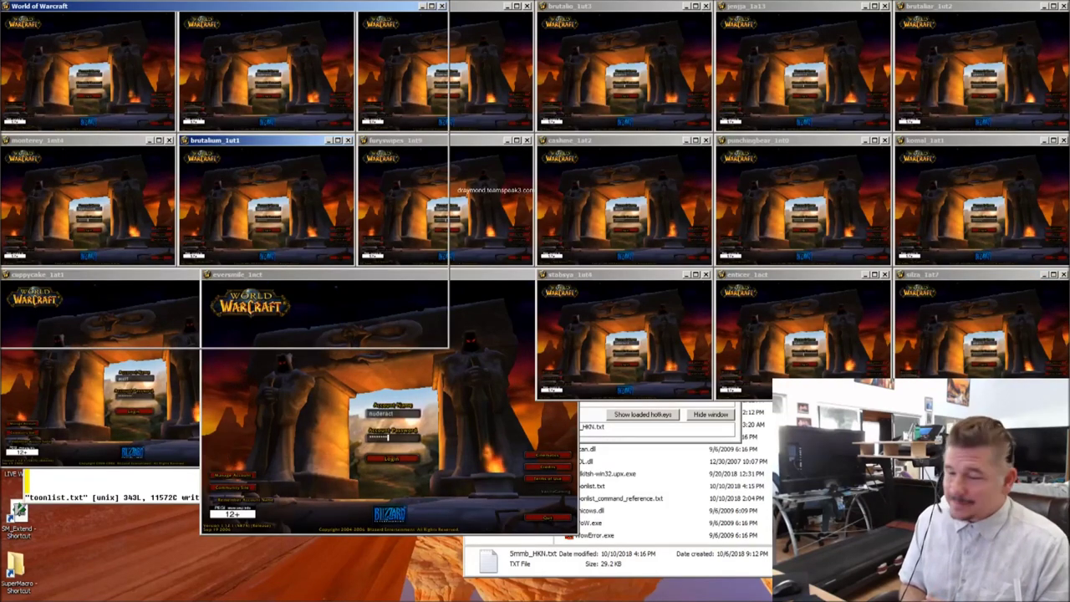
pyautogui.click(227, 180)
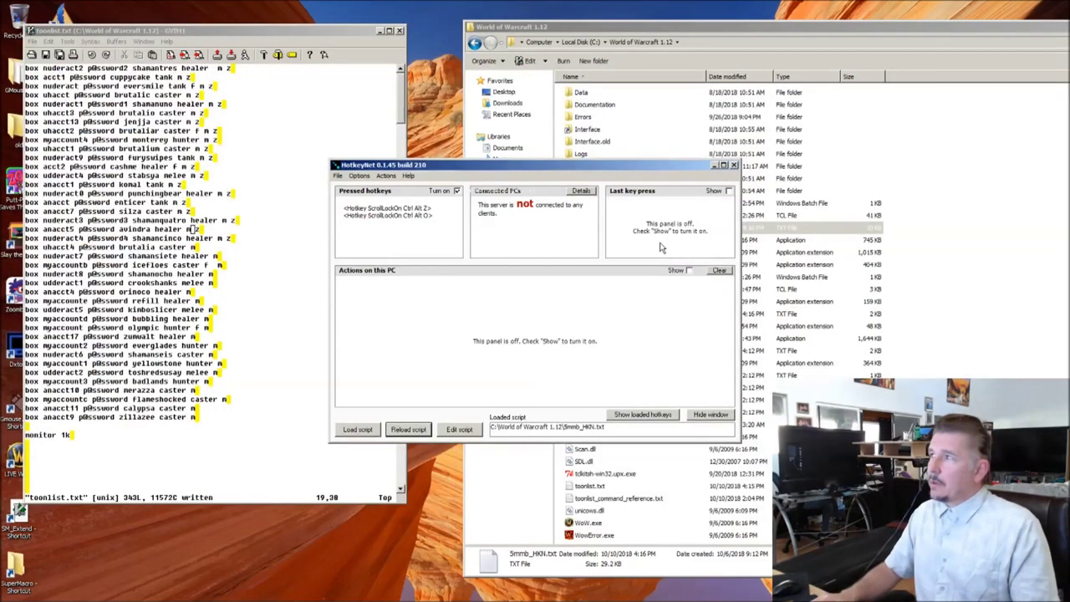
pyautogui.click(715, 166)
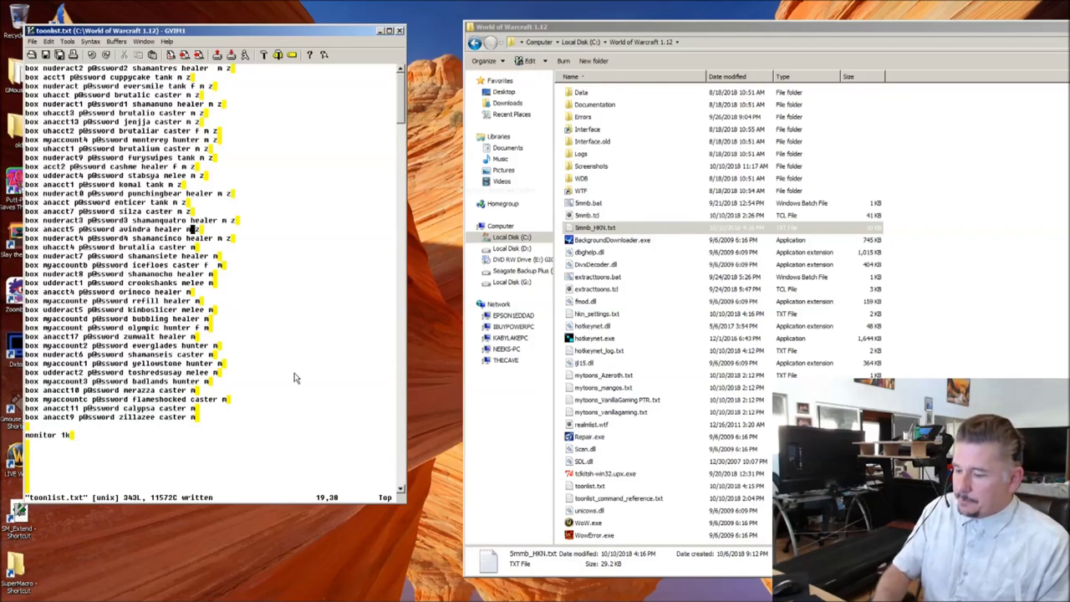
pyautogui.press('Up')
pyautogui.press('Up')
pyautogui.press('Up')
pyautogui.press('Up')
pyautogui.press('Up')
pyautogui.press('Up')
pyautogui.press('Up')
pyautogui.press('Up')
pyautogui.press('Up')
pyautogui.press('Up')
pyautogui.press('Up')
pyautogui.press('Up')
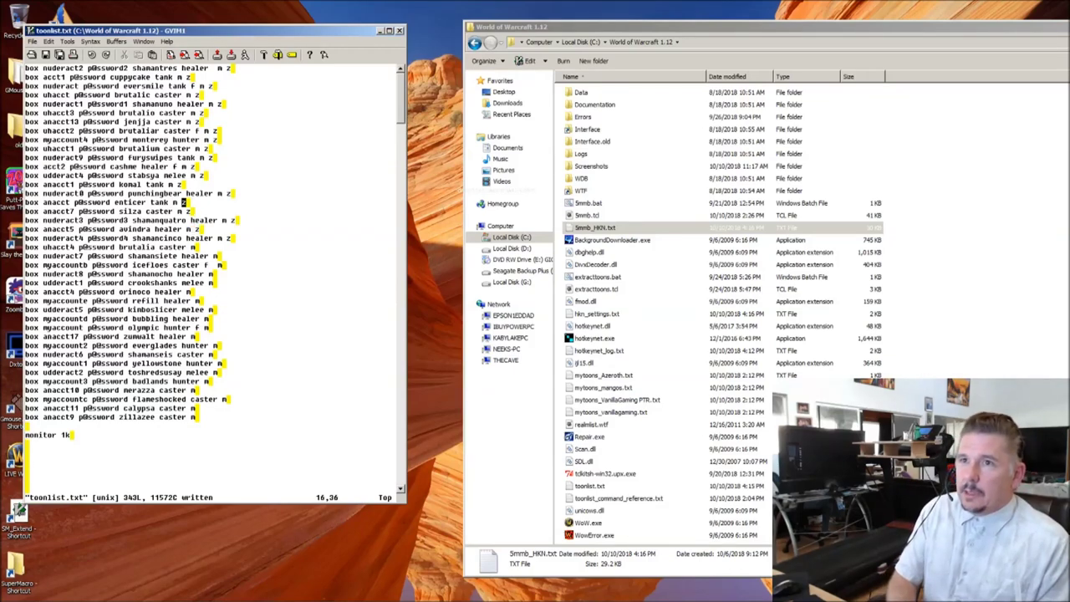
pyautogui.press('Down')
pyautogui.press('Down')
pyautogui.press('Down')
pyautogui.press('Down')
pyautogui.press('Down')
pyautogui.press('Down')
pyautogui.press('Down')
pyautogui.press('Down')
pyautogui.press('Down')
pyautogui.press('Down')
pyautogui.press('Down')
pyautogui.press('Down')
pyautogui.press('Down')
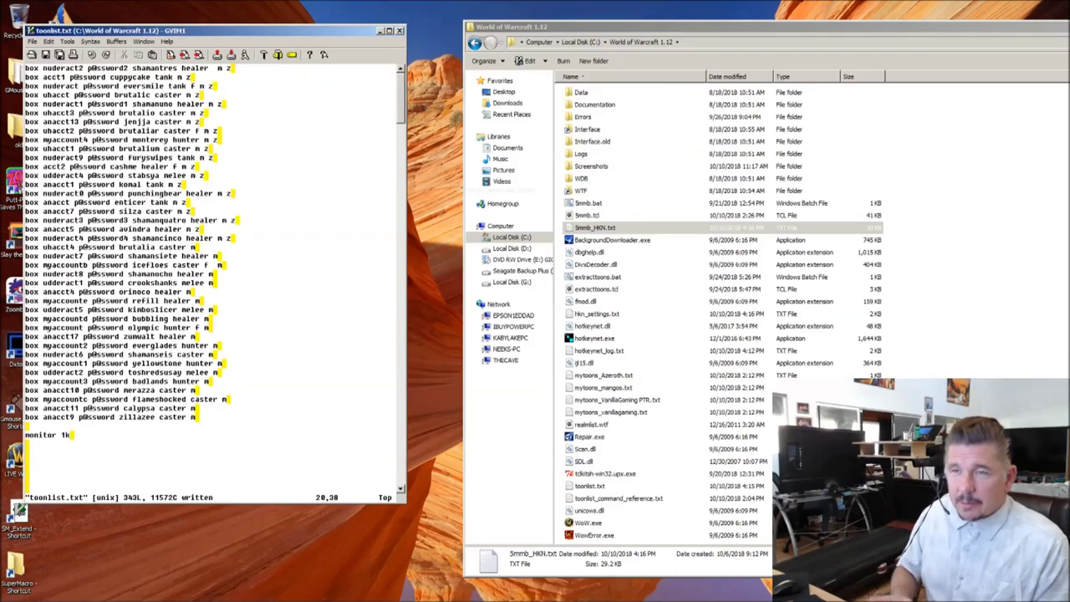
pyautogui.press('Up')
pyautogui.press('Up')
pyautogui.press('Up')
pyautogui.press('Up')
pyautogui.press('Up')
pyautogui.press('Up')
pyautogui.press('Up')
pyautogui.press('Up')
pyautogui.press('Up')
pyautogui.press('Up')
pyautogui.press('Up')
pyautogui.press('Up')
pyautogui.press('Up')
pyautogui.press('Up')
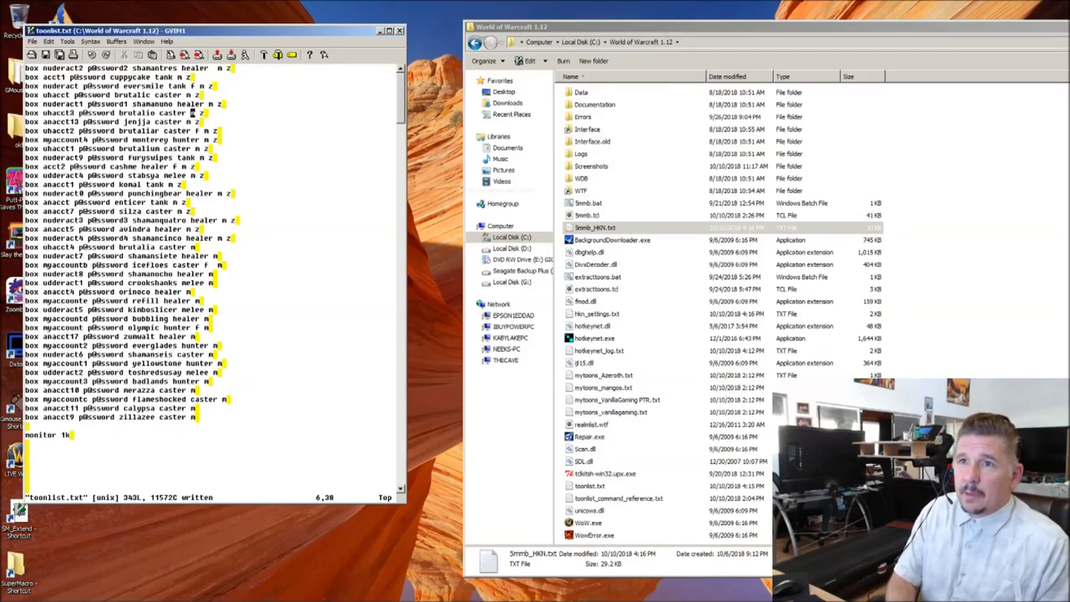
pyautogui.press('Down')
pyautogui.press('Down')
pyautogui.press('Down')
pyautogui.press('Down')
pyautogui.press('Down')
pyautogui.press('Down')
pyautogui.press('Down')
pyautogui.press('Down')
pyautogui.press('Down')
pyautogui.press('Down')
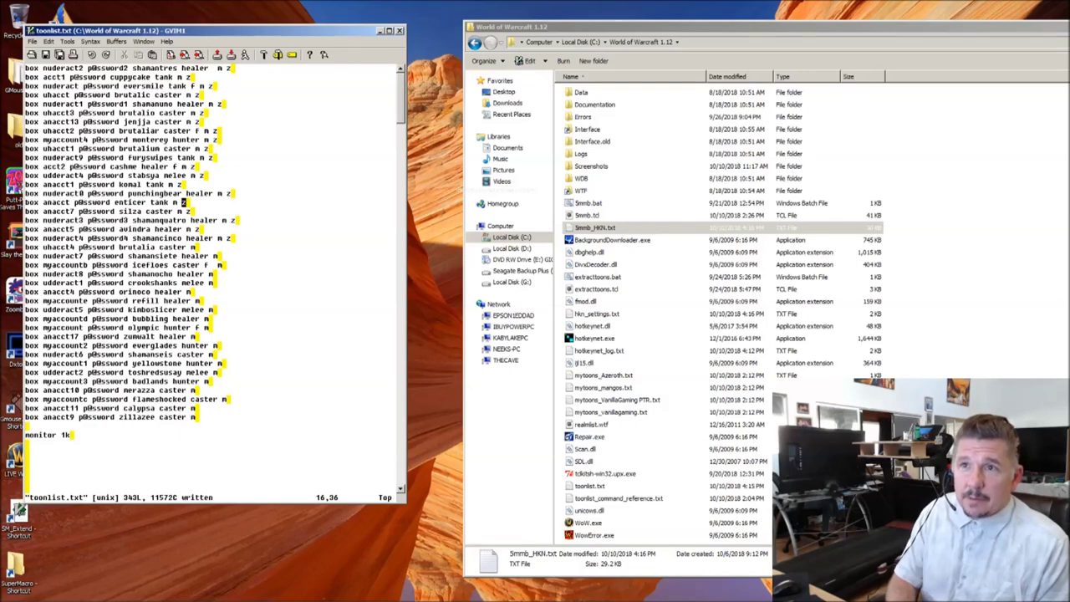
pyautogui.press('Up')
pyautogui.press('Up')
pyautogui.press('Up')
pyautogui.press('Up')
pyautogui.press('Up')
pyautogui.press('Up')
pyautogui.press('Up')
pyautogui.press('Up')
pyautogui.press('Up')
pyautogui.press('Up')
pyautogui.press('Up')
pyautogui.press('Up')
pyautogui.press('Up')
pyautogui.press('Up')
pyautogui.press('Up')
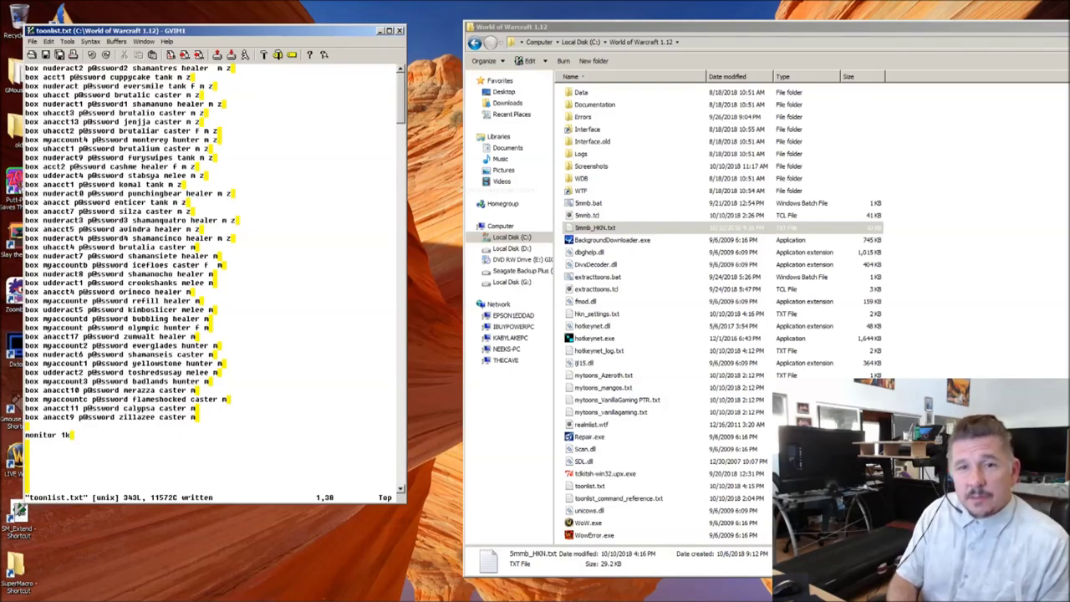
pyautogui.press('Down')
pyautogui.press('Down')
pyautogui.press('Down')
pyautogui.press('Down')
pyautogui.press('Up')
pyautogui.press('Up')
pyautogui.press('Up')
pyautogui.press('Up')
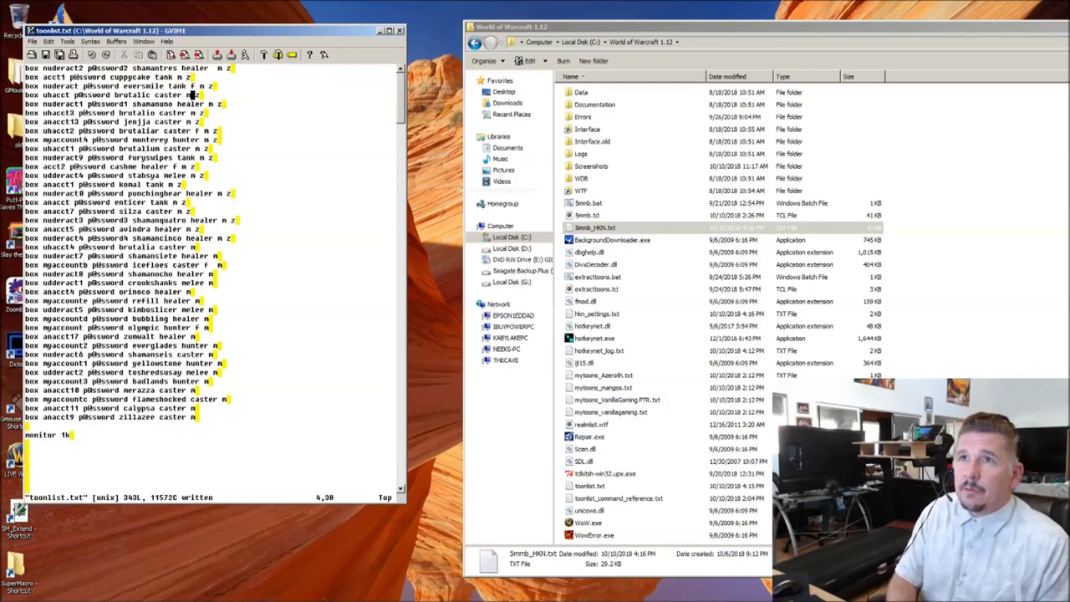
pyautogui.press('Right')
pyautogui.press('Right')
pyautogui.press('Right')
pyautogui.press('Right')
pyautogui.press('Right')
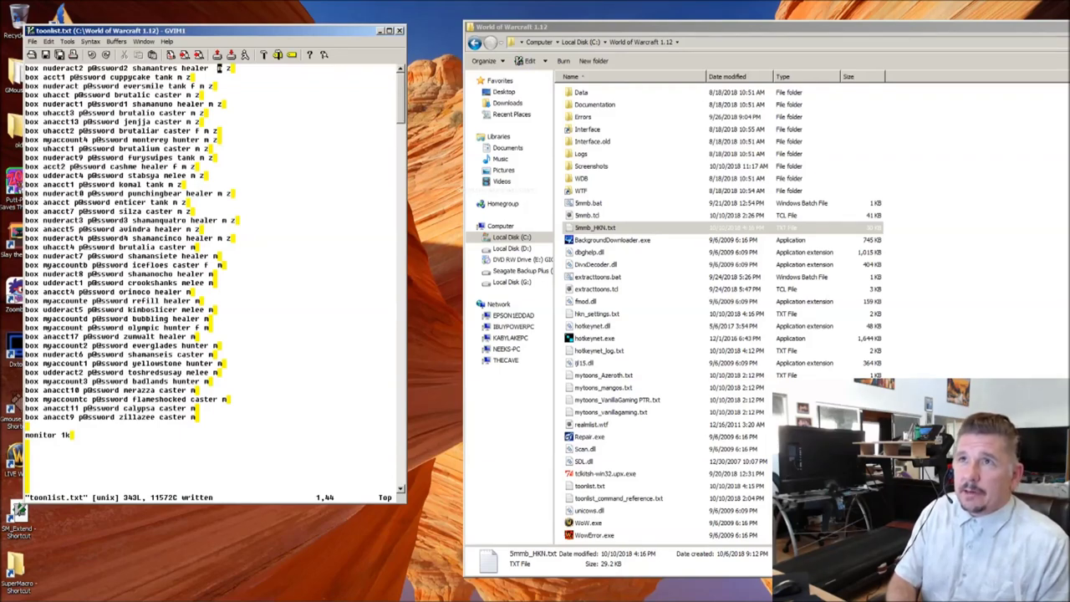
pyautogui.press('a')
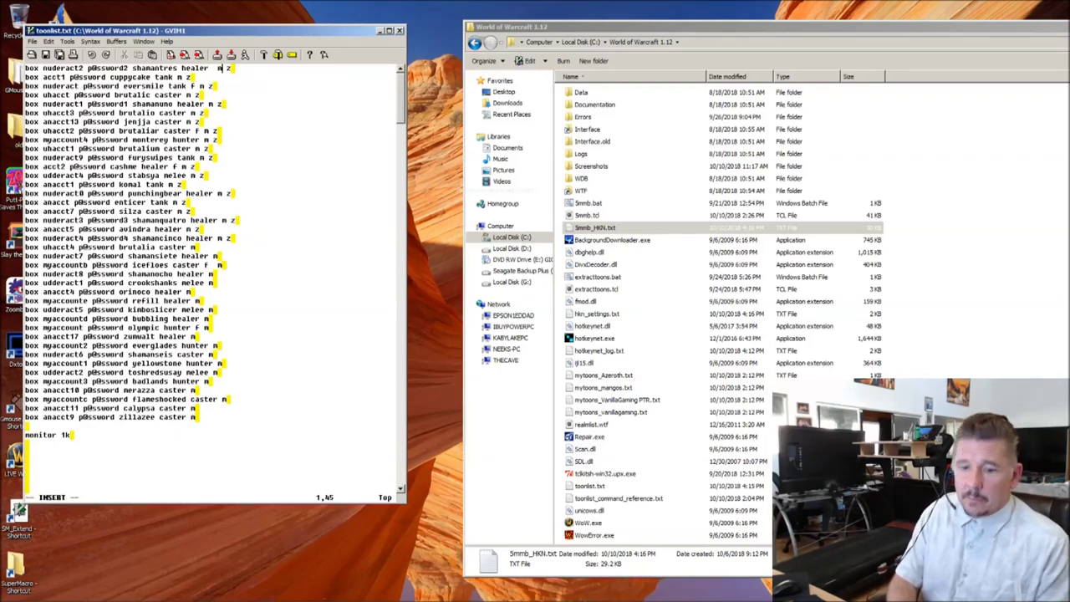
pyautogui.write('1')
pyautogui.press('Escape')
pyautogui.press('j')
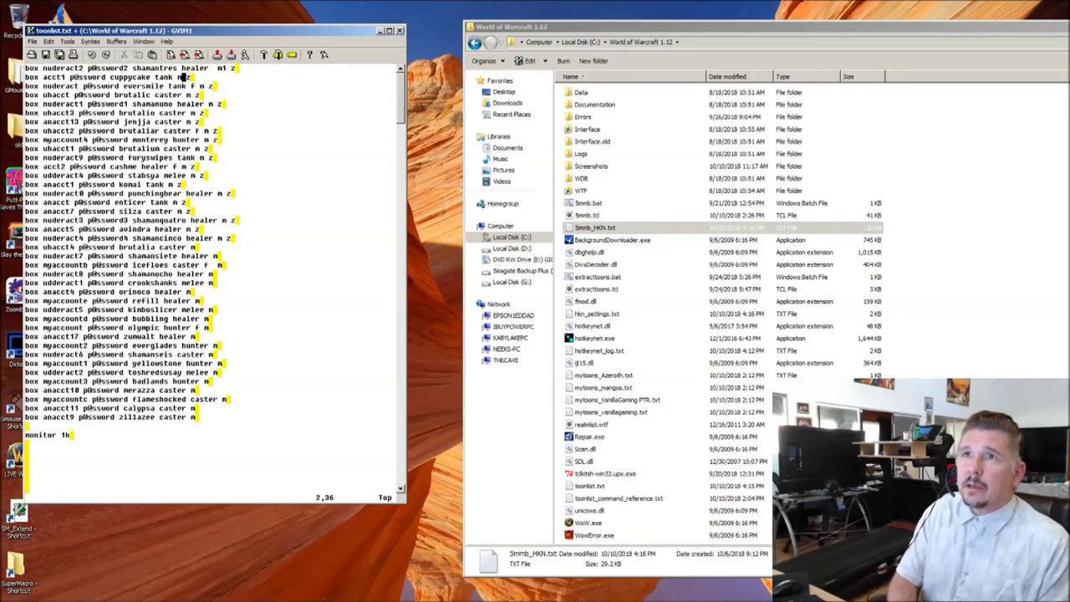
pyautogui.press('k')
pyautogui.press('u')
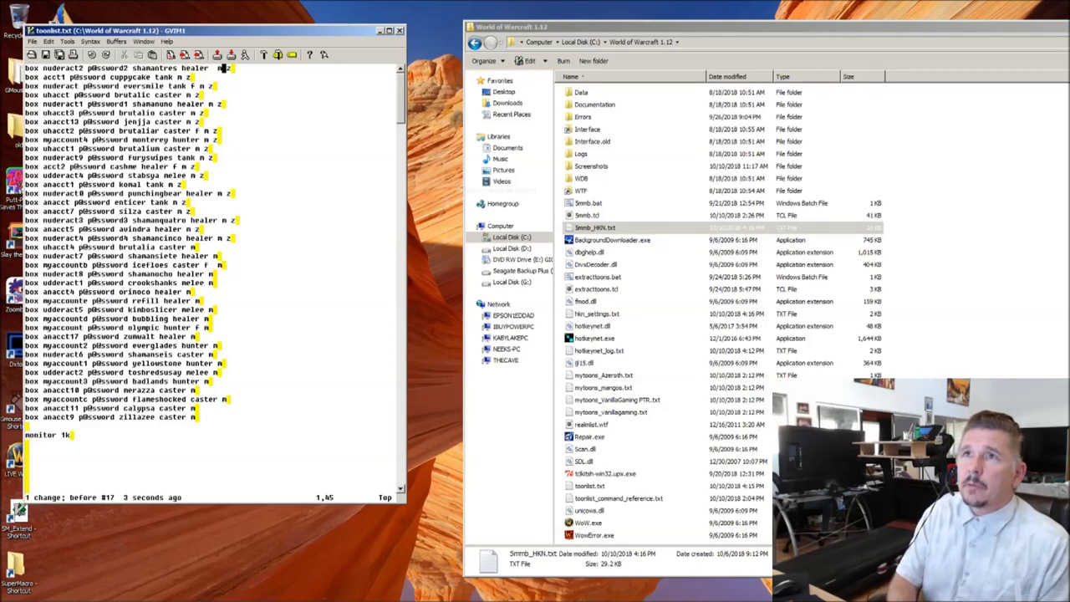
pyautogui.press('j')
pyautogui.press('j')
pyautogui.press('j')
pyautogui.press('j')
pyautogui.press('j')
pyautogui.press('j')
pyautogui.press('j')
pyautogui.press('j')
pyautogui.press('j')
pyautogui.press('j')
pyautogui.press('j')
pyautogui.press('j')
pyautogui.press('j')
pyautogui.press('j')
pyautogui.press('j')
pyautogui.press('j')
pyautogui.press('j')
pyautogui.press('j')
pyautogui.press('j')
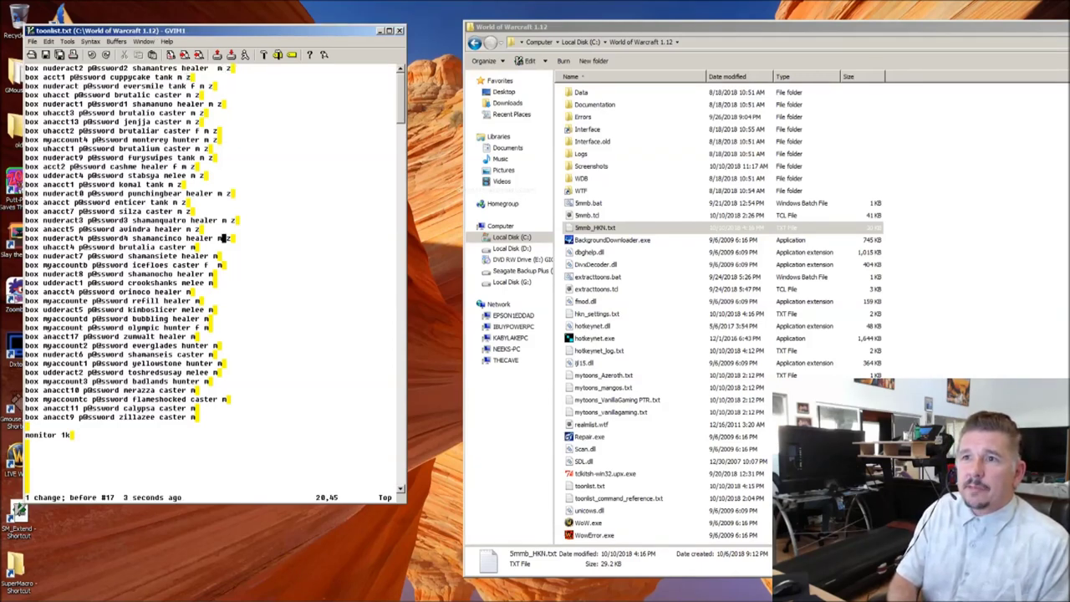
pyautogui.write(":'a,.")
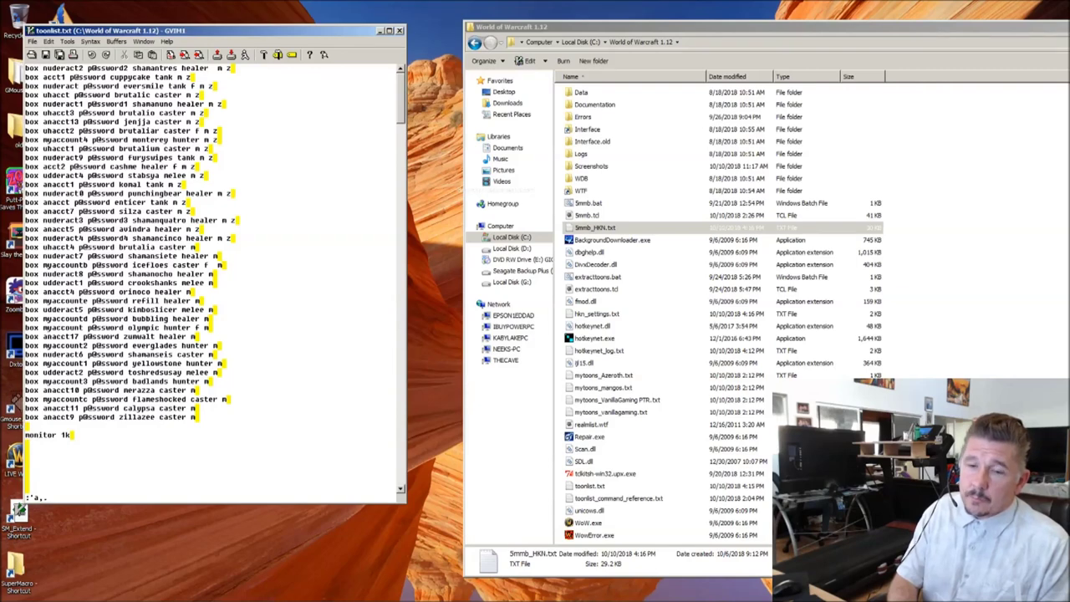
# Step: Replace ' m ' with ' m1 ' on box lines 1–20, then begin the m2 substitution command
pyautogui.write('s/')
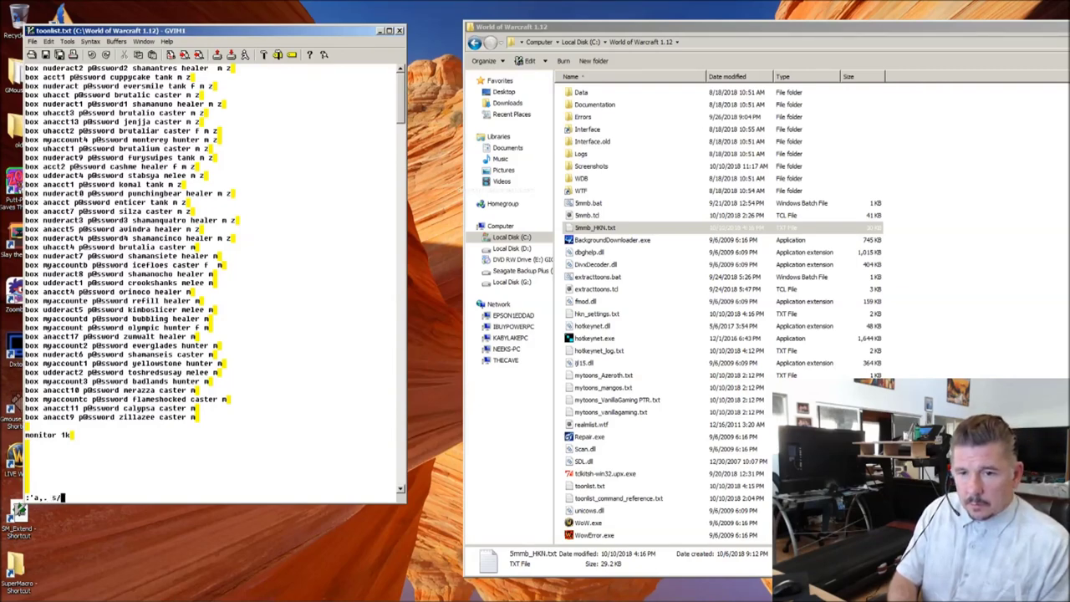
pyautogui.write(' m / ')
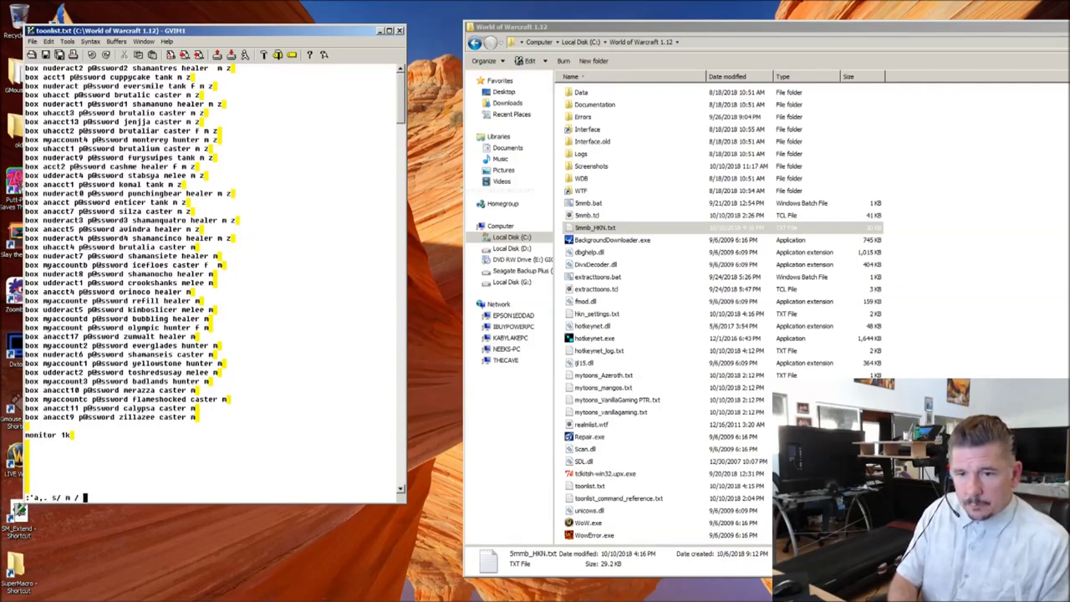
pyautogui.write('m1m')
pyautogui.write('/g')
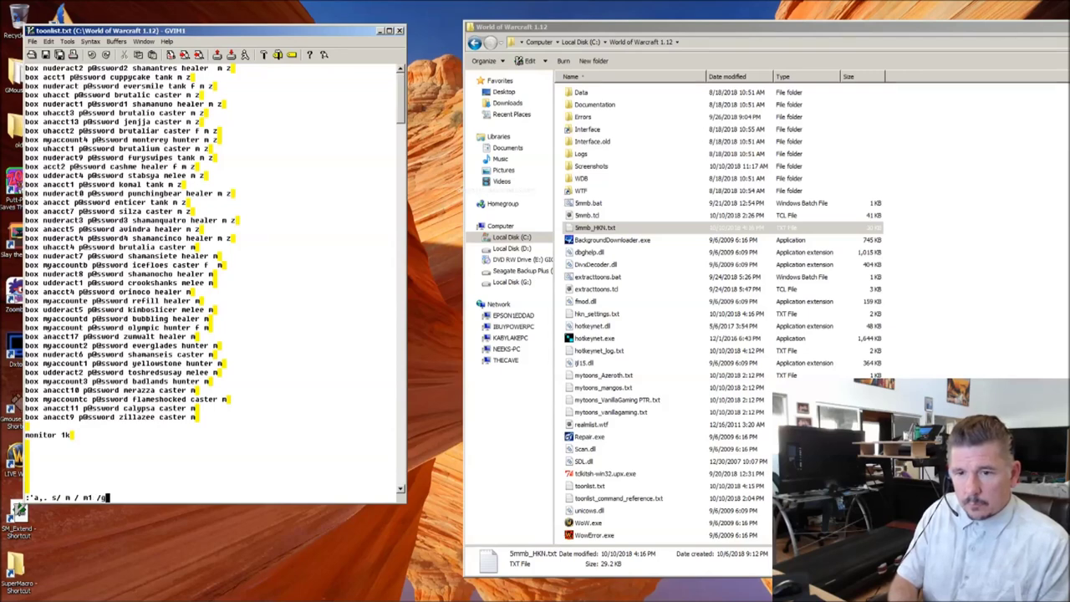
pyautogui.press('Return')
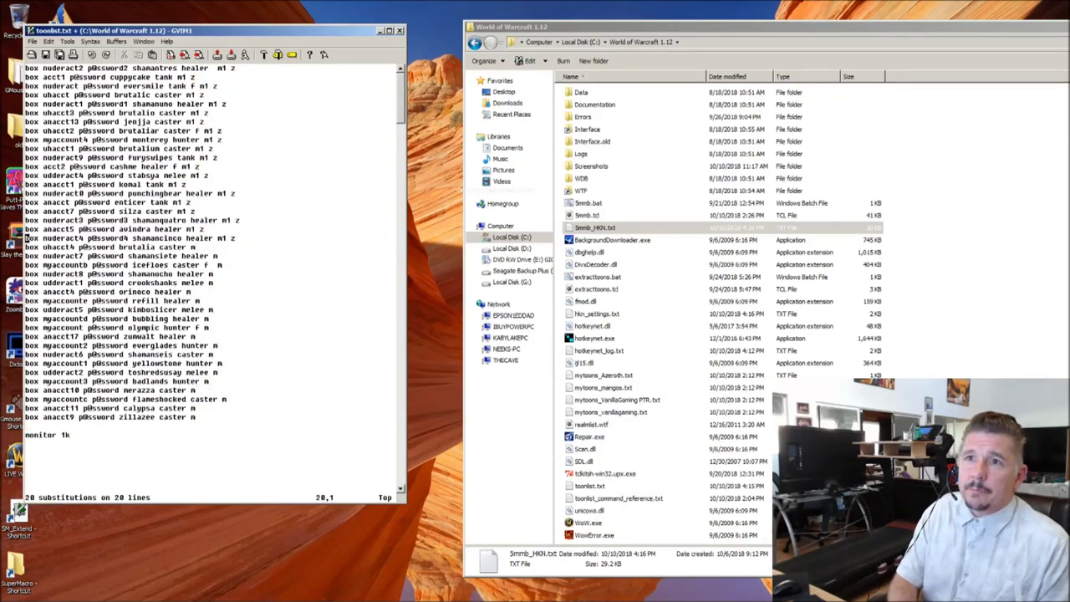
pyautogui.press('$')
pyautogui.press('b')
pyautogui.press('j')
pyautogui.press('j')
pyautogui.press('j')
pyautogui.press('j')
pyautogui.press('j')
pyautogui.press('j')
pyautogui.press('j')
pyautogui.press('j')
pyautogui.press('j')
pyautogui.press('j')
pyautogui.press('j')
pyautogui.press('j')
pyautogui.press('j')
pyautogui.press('j')
pyautogui.press('j')
pyautogui.press('j')
pyautogui.press('j')
pyautogui.press('j')
pyautogui.press('j')
pyautogui.press('j')
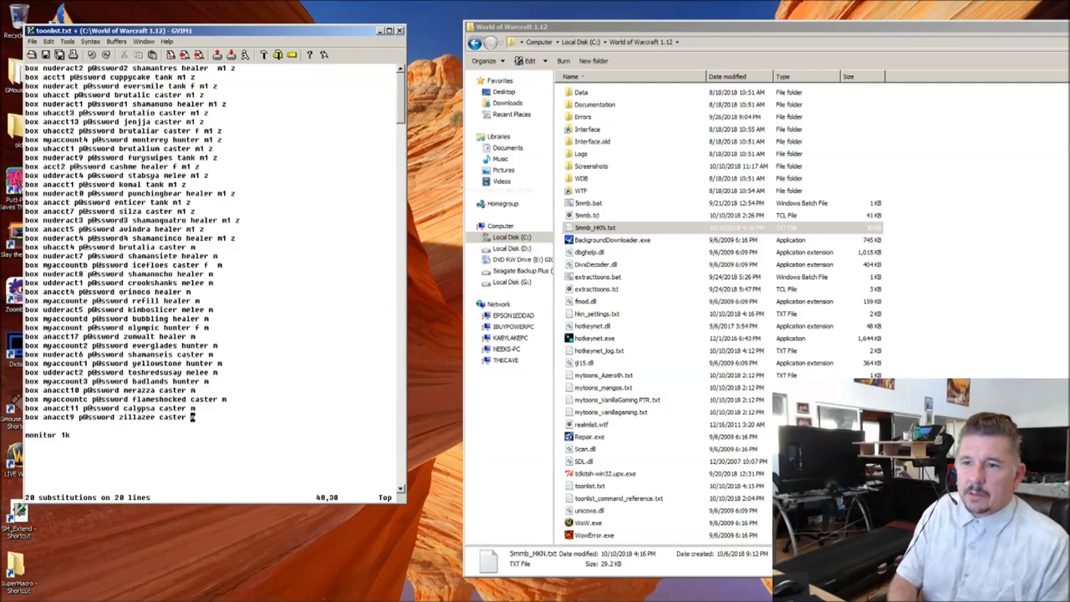
pyautogui.write(":'a,.")
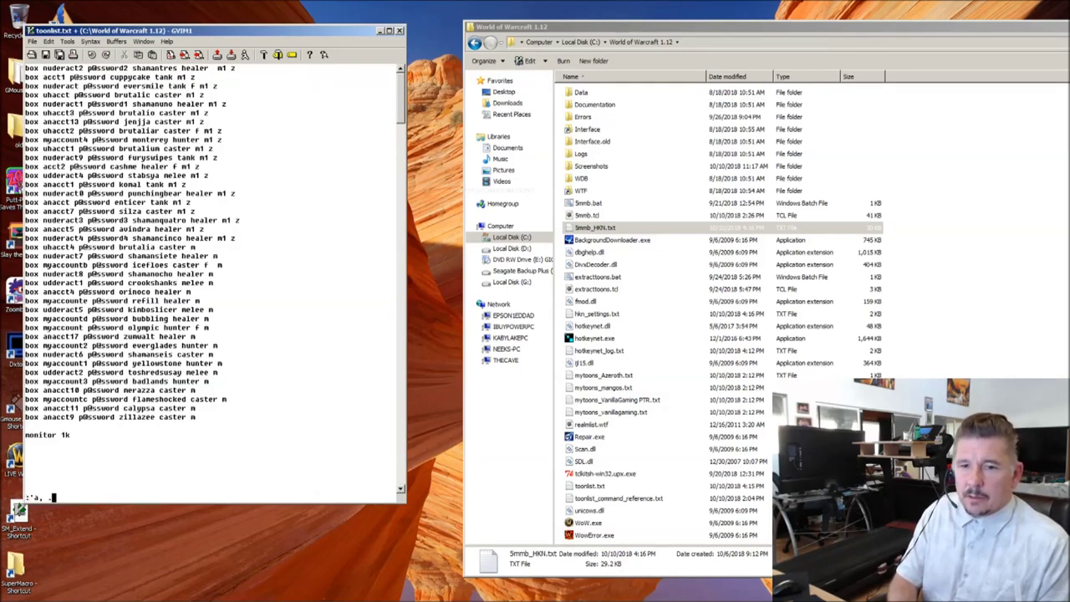
pyautogui.write('s/ m')
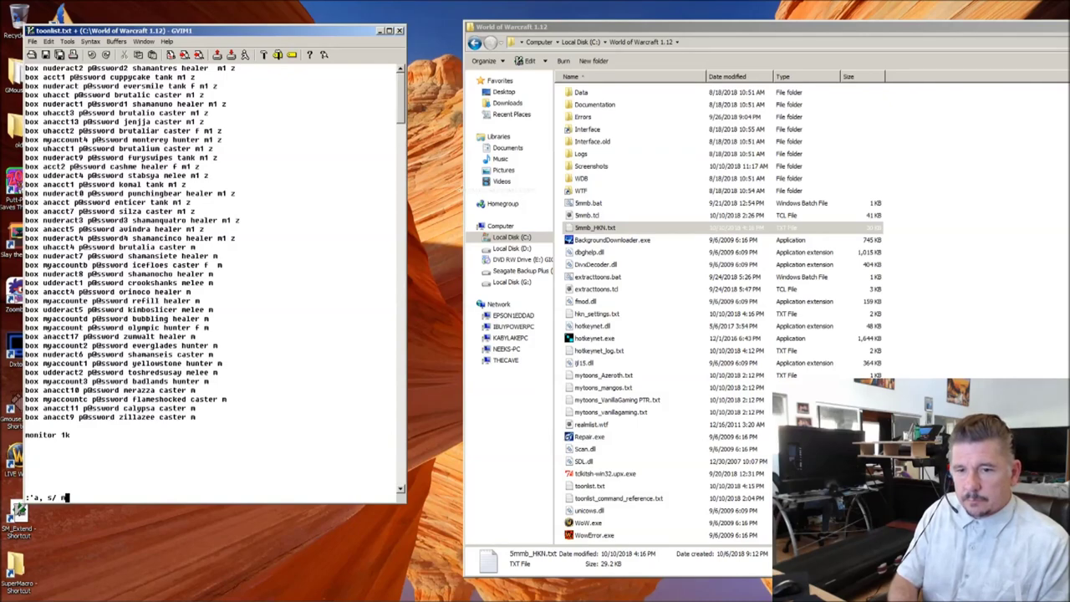
pyautogui.write('/ m2/g')
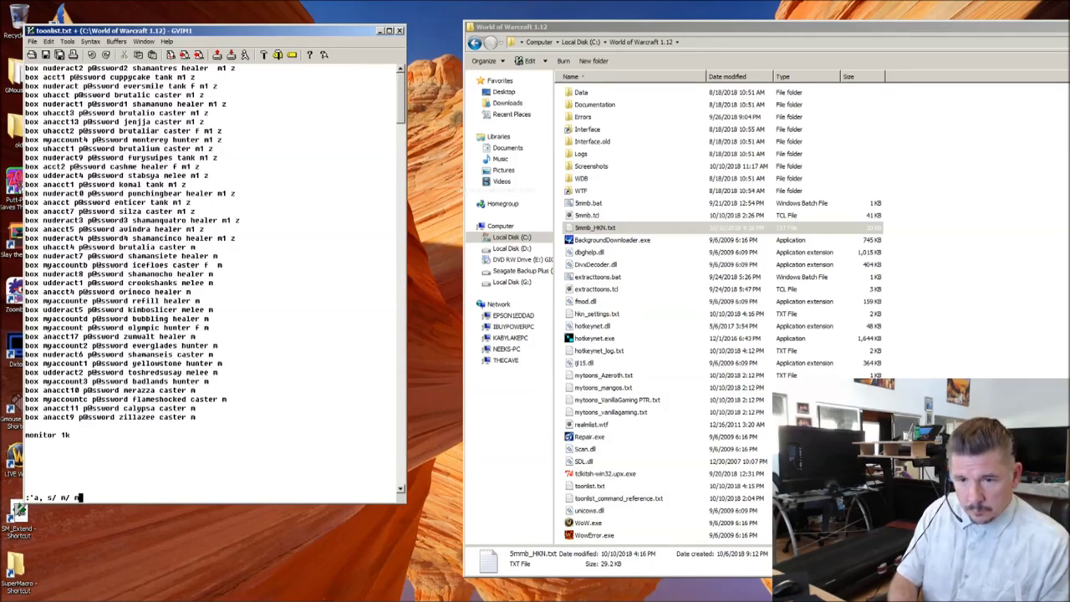
# Step: Try broad m2 and line-end _m2 replacements on the second group, undoing both
pyautogui.press('Return')
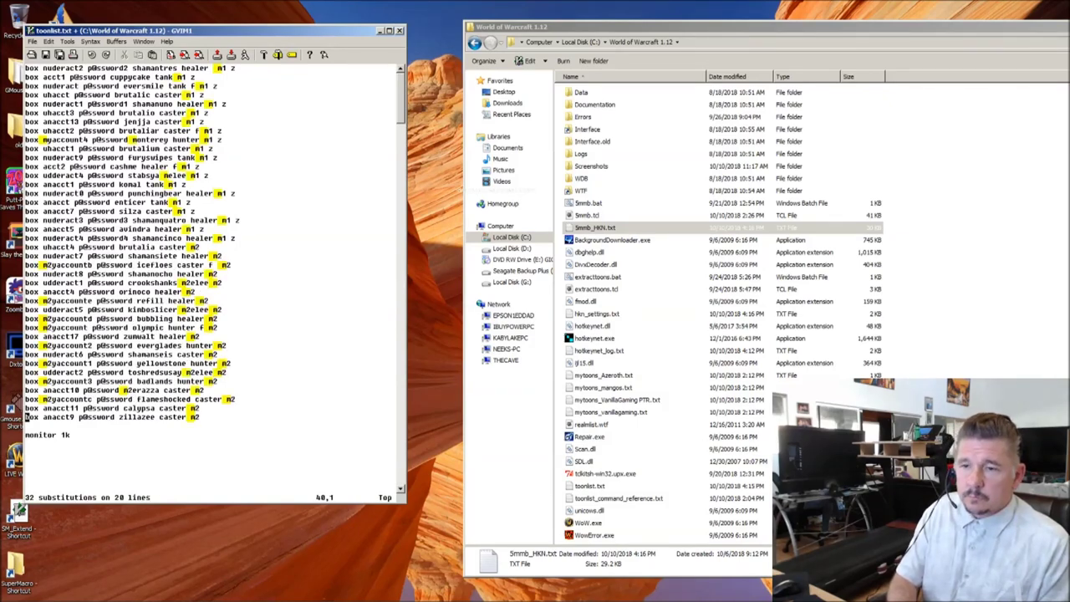
pyautogui.press('u')
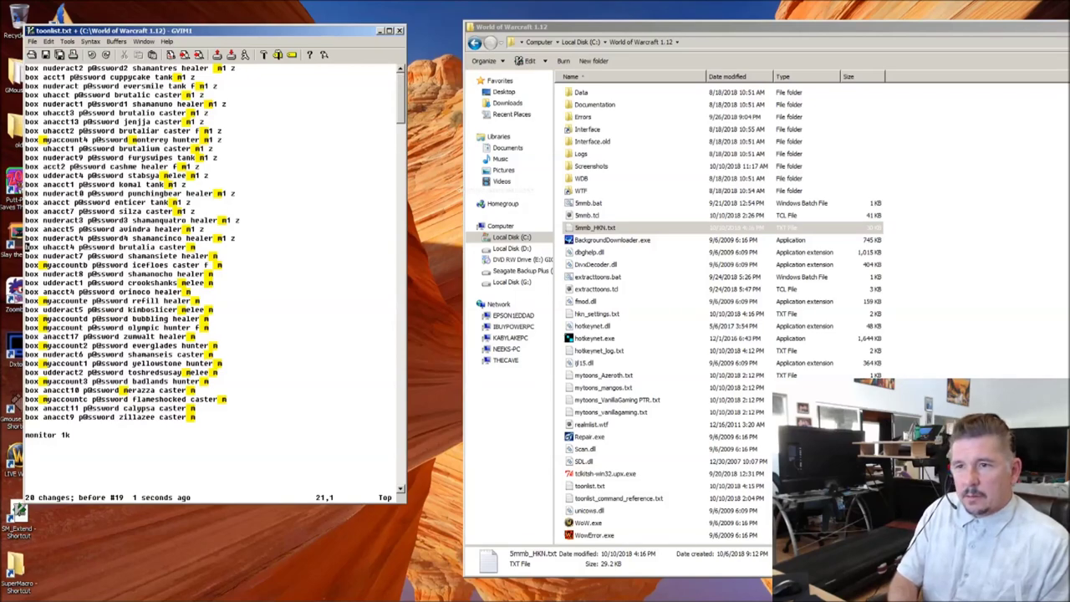
pyautogui.press('j')
pyautogui.press('j')
pyautogui.press('j')
pyautogui.press('j')
pyautogui.press('j')
pyautogui.press('j')
pyautogui.press('j')
pyautogui.press('j')
pyautogui.press('j')
pyautogui.press('j')
pyautogui.press('j')
pyautogui.press('j')
pyautogui.press('j')
pyautogui.press('j')
pyautogui.press('j')
pyautogui.press('j')
pyautogui.press('j')
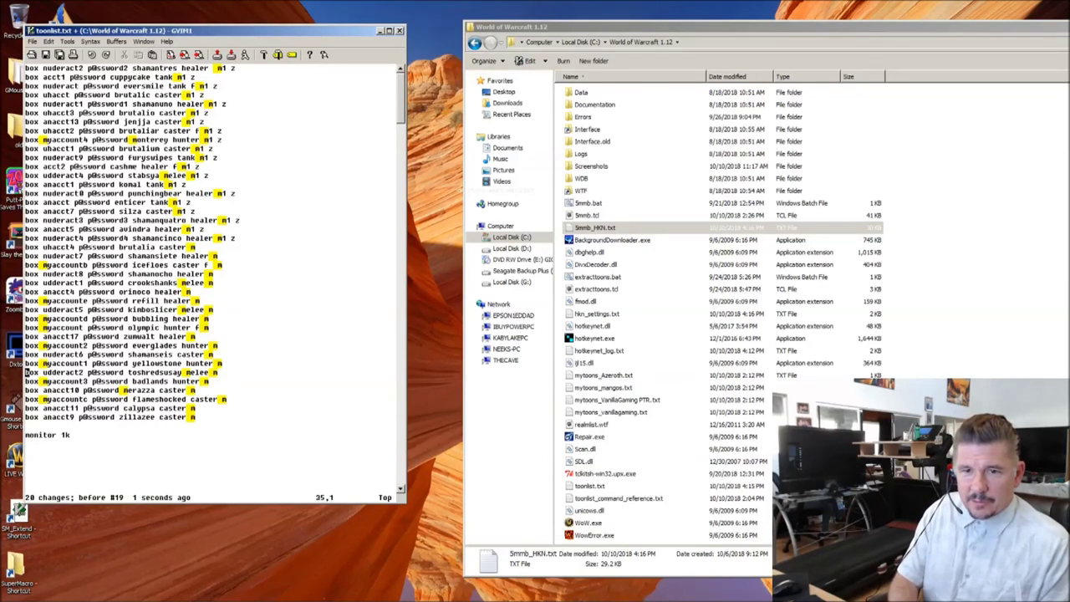
pyautogui.write(':')
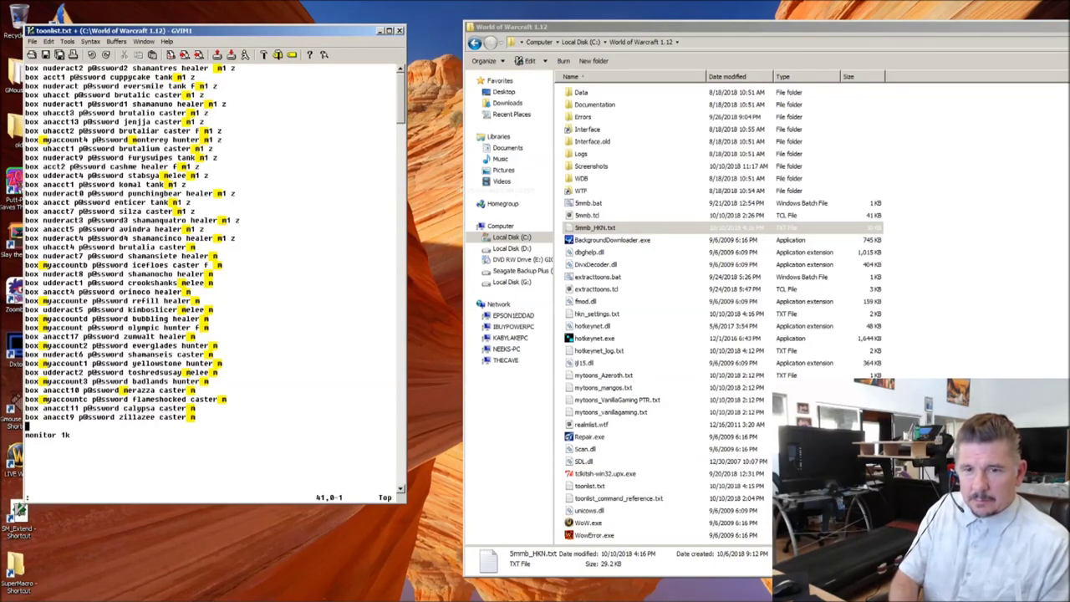
pyautogui.write("'a, s/ m/ m2/g")
pyautogui.press('BackSpace')
pyautogui.press('BackSpace')
pyautogui.press('BackSpace')
pyautogui.press('BackSpace')
pyautogui.press('BackSpace')
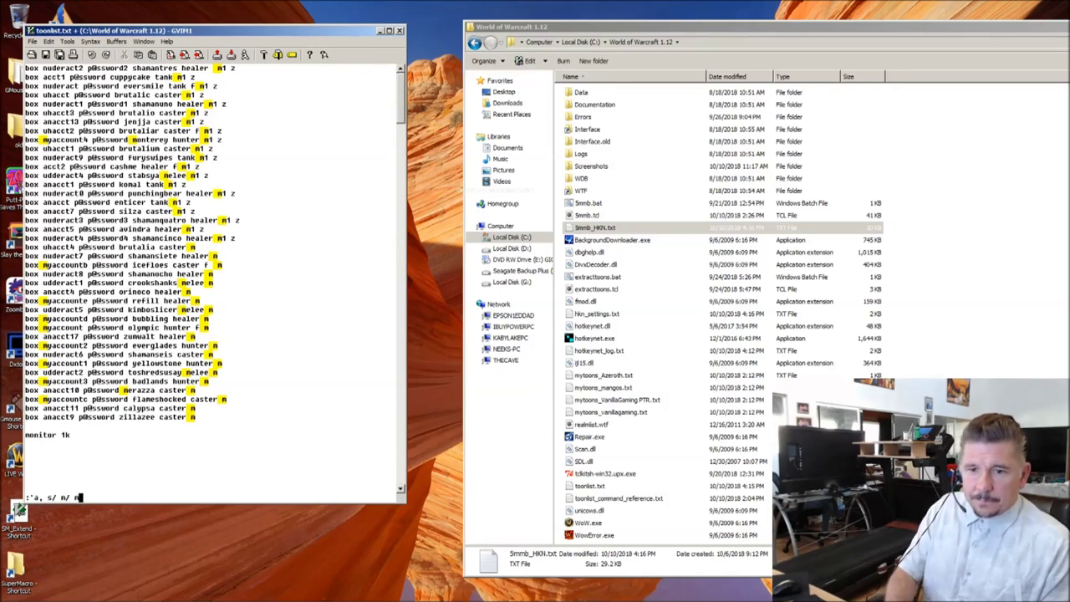
pyautogui.write('$/')
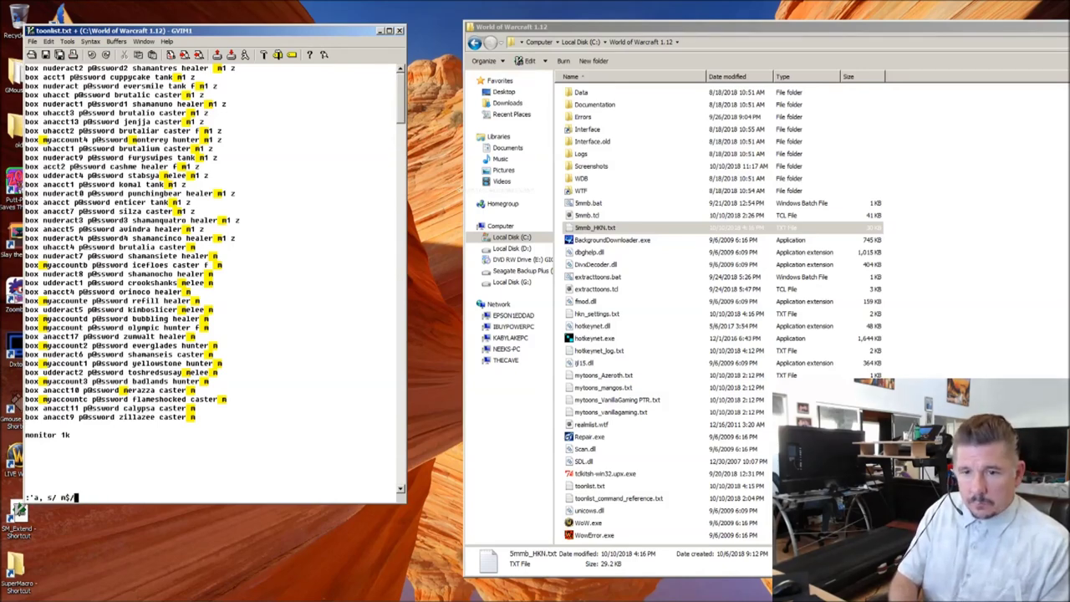
pyautogui.write('_m2/g')
pyautogui.press('Return')
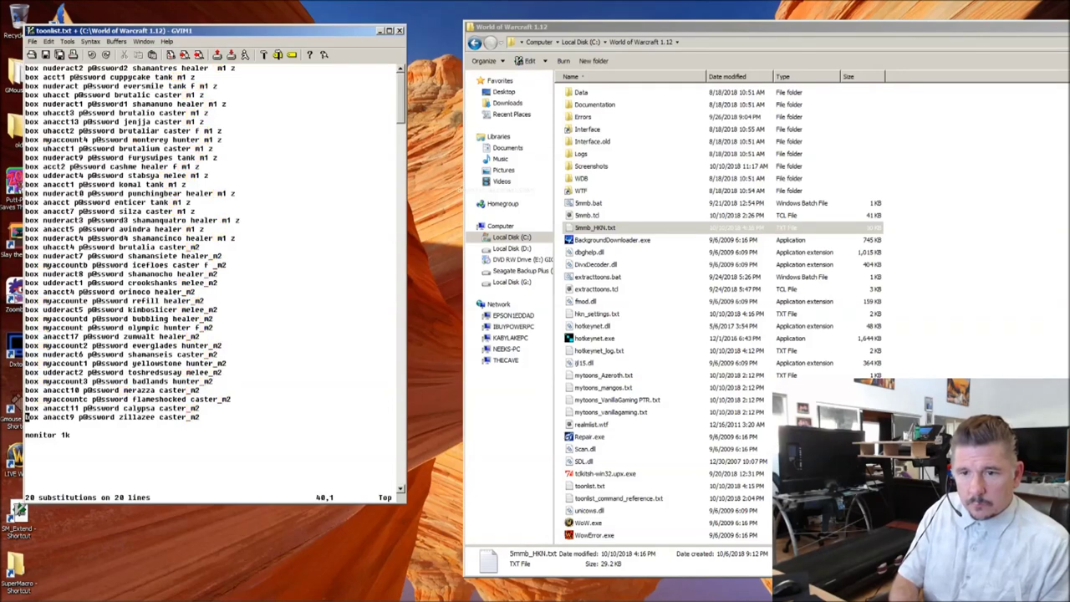
pyautogui.press('k')
pyautogui.press('j')
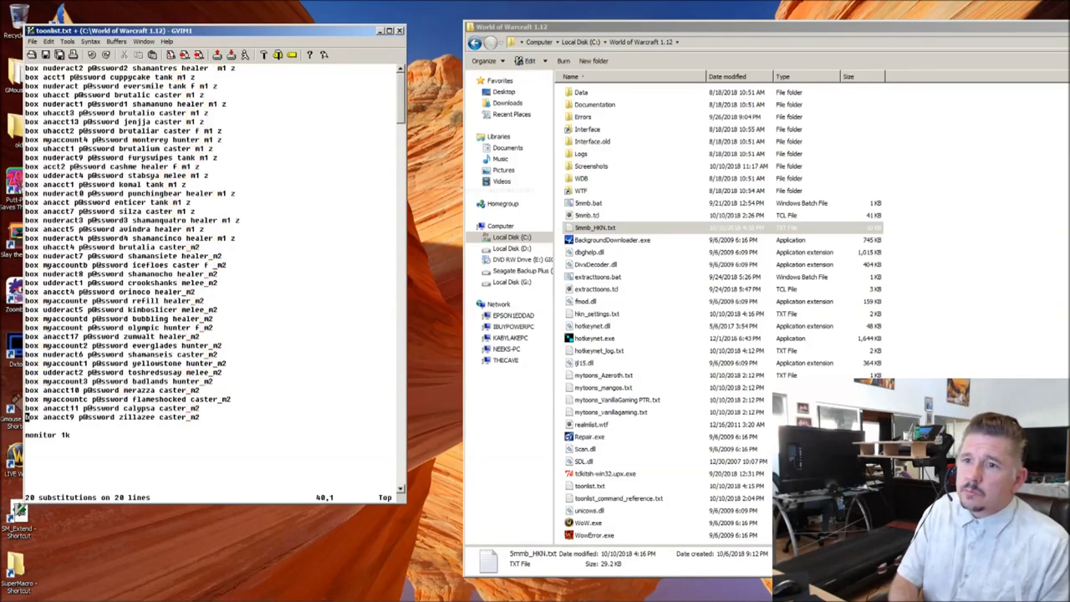
pyautogui.press('u')
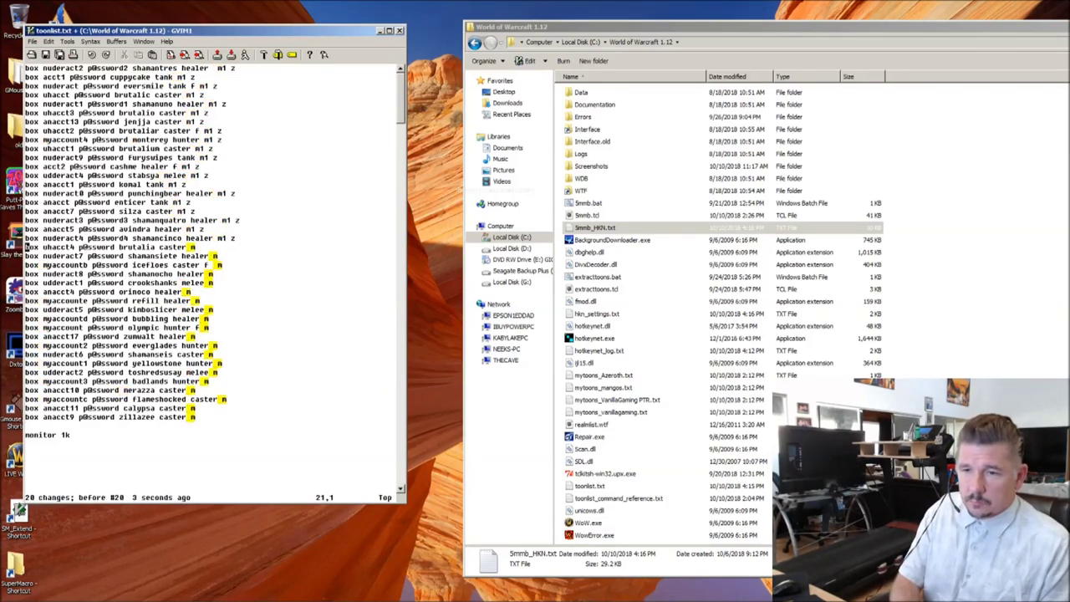
# Step: Change the trailing m to m2 on the marked box lines with :'a,. s/m$/m2/
pyautogui.press('j')
pyautogui.press('j')
pyautogui.press('j')
pyautogui.press('j')
pyautogui.press('j')
pyautogui.press('j')
pyautogui.press('j')
pyautogui.press('j')
pyautogui.press('j')
pyautogui.press('j')
pyautogui.press('j')
pyautogui.press('j')
pyautogui.press('j')
pyautogui.press('j')
pyautogui.press('j')
pyautogui.press('j')
pyautogui.press('j')
pyautogui.press('j')
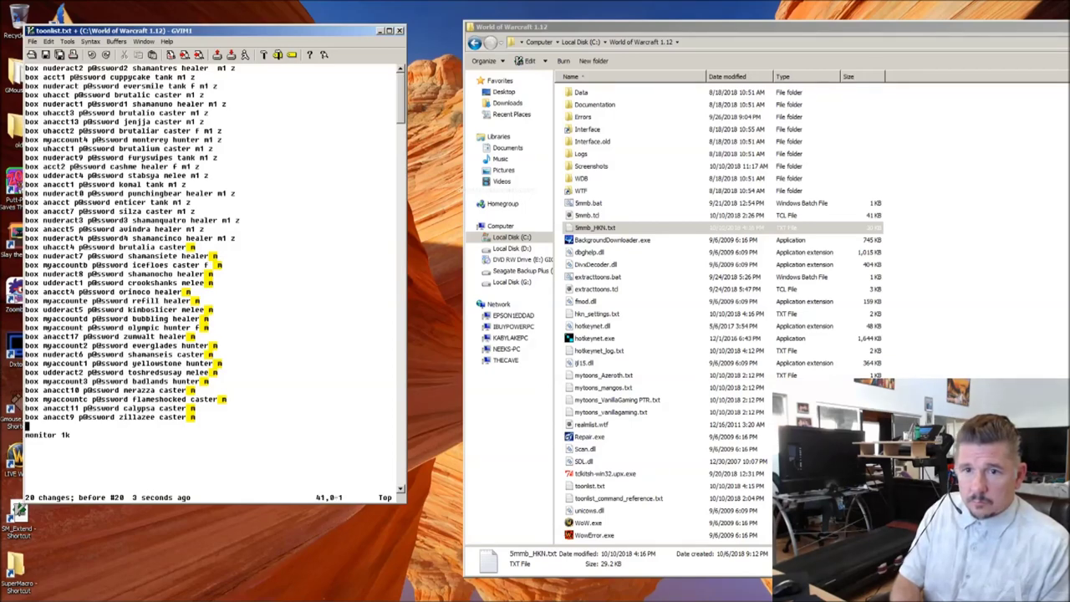
pyautogui.write(":'a,. s/")
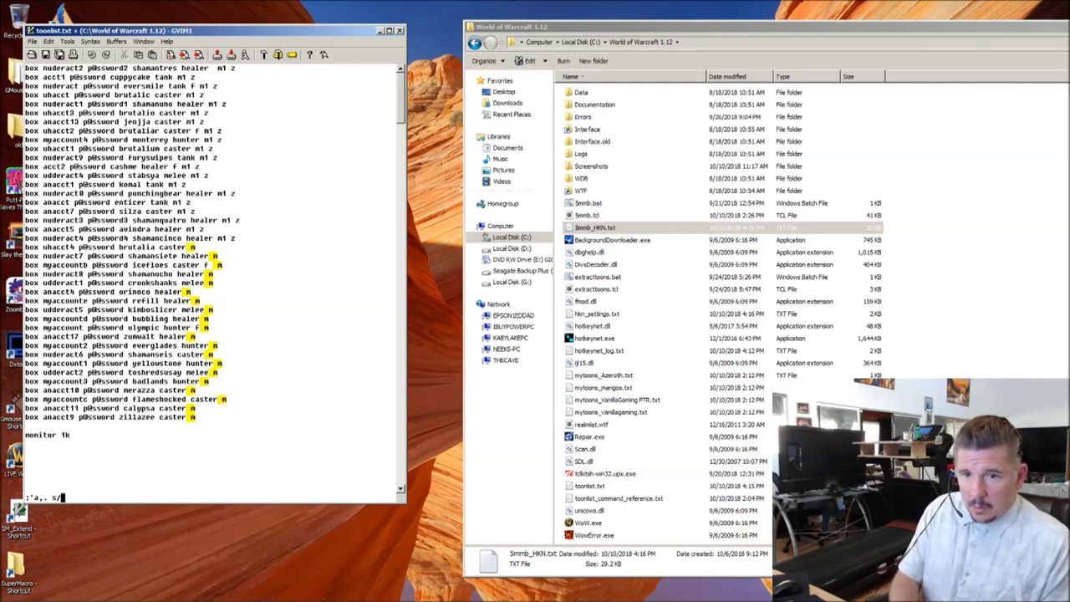
pyautogui.write('m$/')
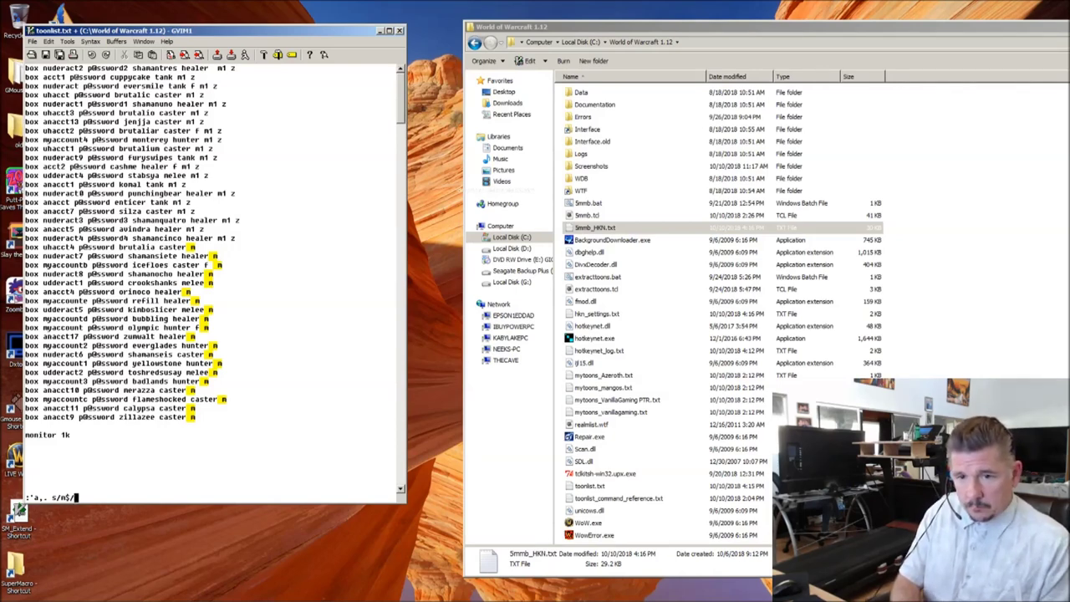
pyautogui.write('m2/')
pyautogui.press('Return')
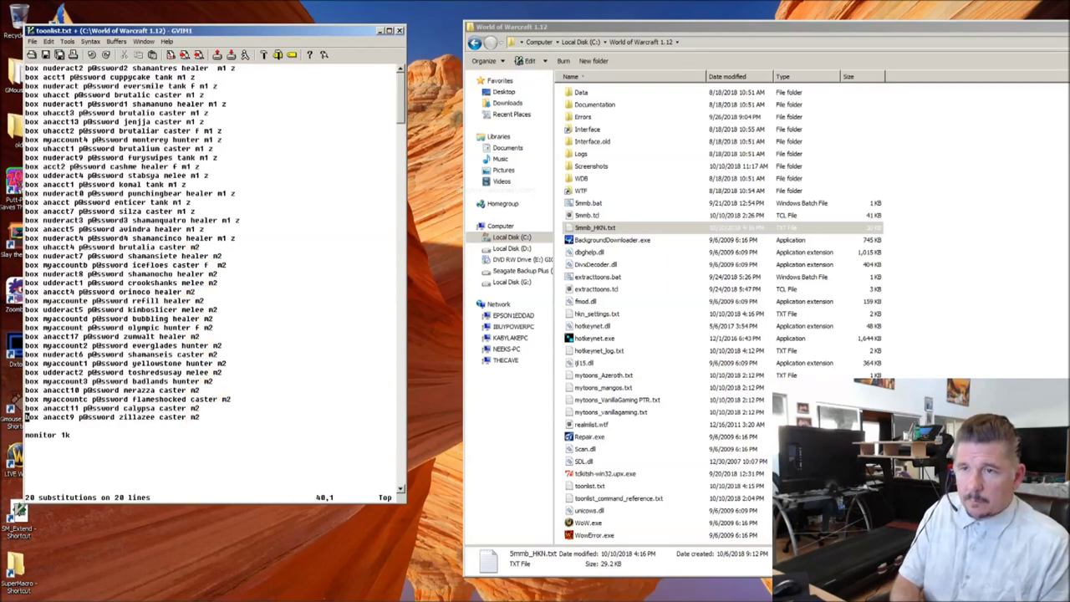
pyautogui.press('Up')
pyautogui.press('Up')
pyautogui.press('Up')
pyautogui.press('Up')
pyautogui.press('Up')
pyautogui.press('Up')
pyautogui.press('Up')
pyautogui.press('Up')
pyautogui.press('Up')
pyautogui.press('Up')
pyautogui.press('Up')
pyautogui.press('Up')
pyautogui.press('Up')
pyautogui.press('Up')
pyautogui.press('Up')
pyautogui.press('Up')
pyautogui.press('Up')
pyautogui.press('Up')
pyautogui.press('Up')
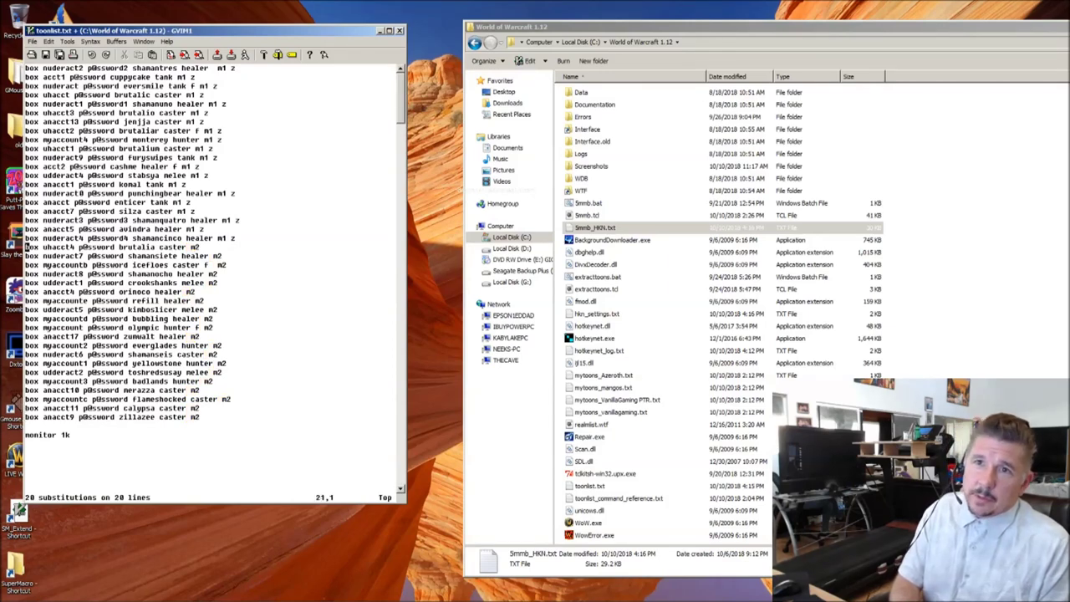
pyautogui.press('Down')
pyautogui.press('Down')
pyautogui.press('Down')
pyautogui.press('Down')
pyautogui.press('Down')
pyautogui.press('Down')
pyautogui.press('Down')
pyautogui.press('Down')
pyautogui.press('Down')
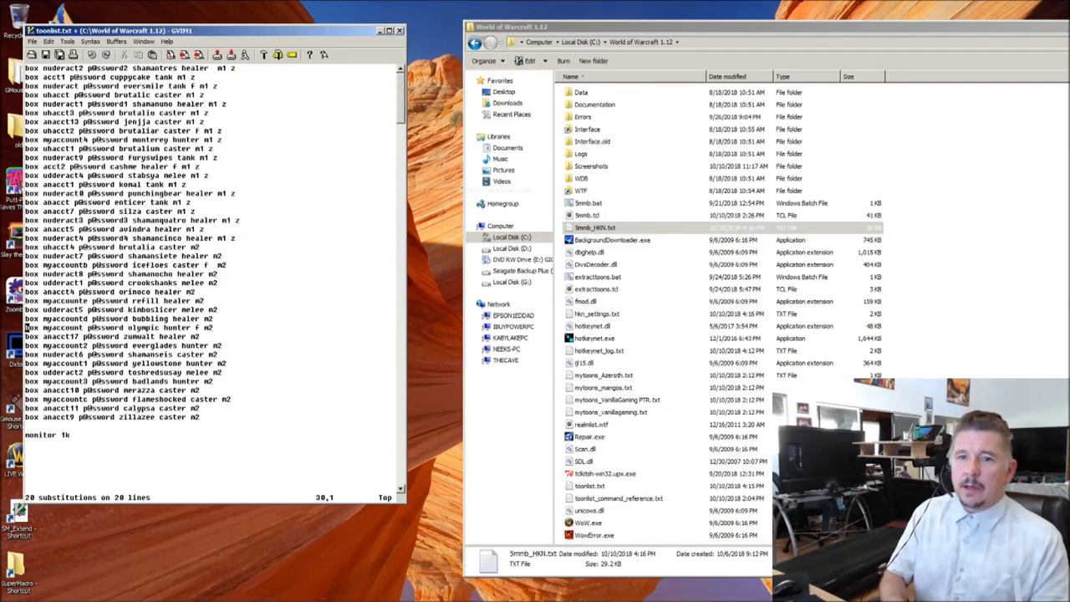
pyautogui.press('Up')
pyautogui.press('Up')
pyautogui.press('Up')
pyautogui.press('Up')
pyautogui.press('Up')
pyautogui.press('Up')
pyautogui.press('Up')
pyautogui.press('Up')
pyautogui.press('Up')
pyautogui.press('Up')
pyautogui.press('Up')
pyautogui.press('Up')
pyautogui.press('Up')
pyautogui.press('Up')
pyautogui.press('Up')
pyautogui.press('Up')
pyautogui.press('Up')
pyautogui.press('Up')
pyautogui.press('Up')
pyautogui.press('Up')
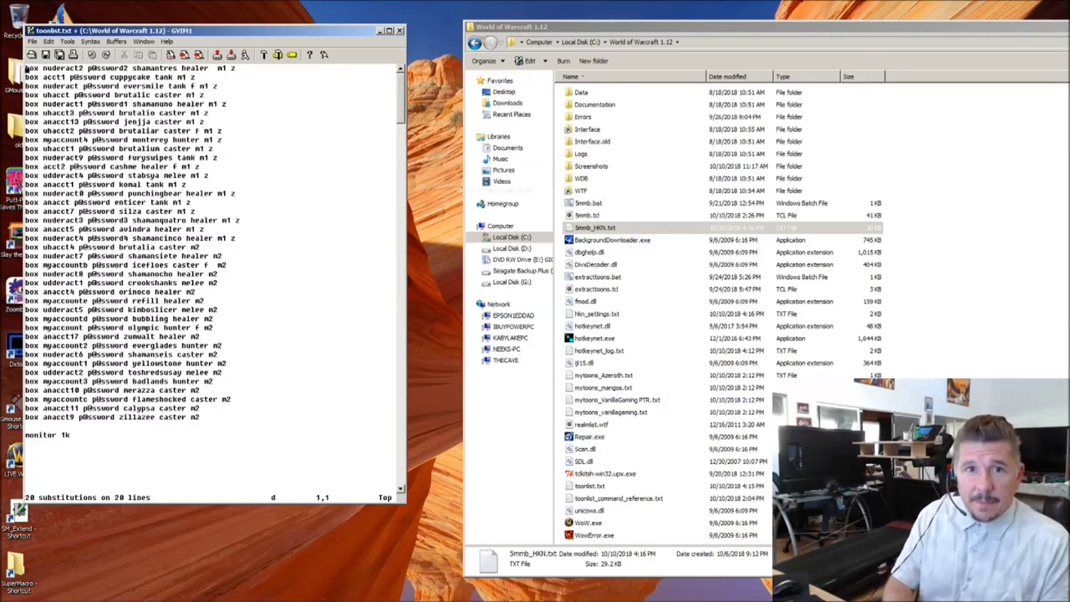
# Step: Delete the old box lines and blank lines around monitor 1k
pyautogui.press('u')
pyautogui.press('u')
pyautogui.press('u')
pyautogui.press('u')
pyautogui.press('u')
pyautogui.press('u')
pyautogui.press('u')
pyautogui.press('u')
pyautogui.press('u')
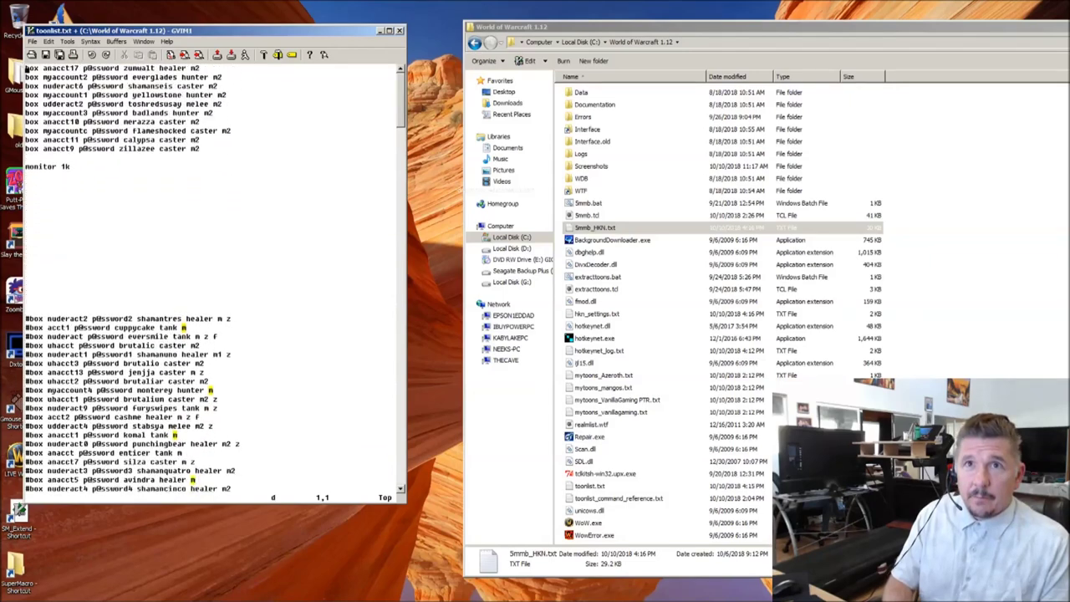
pyautogui.press('d')
pyautogui.press('d')
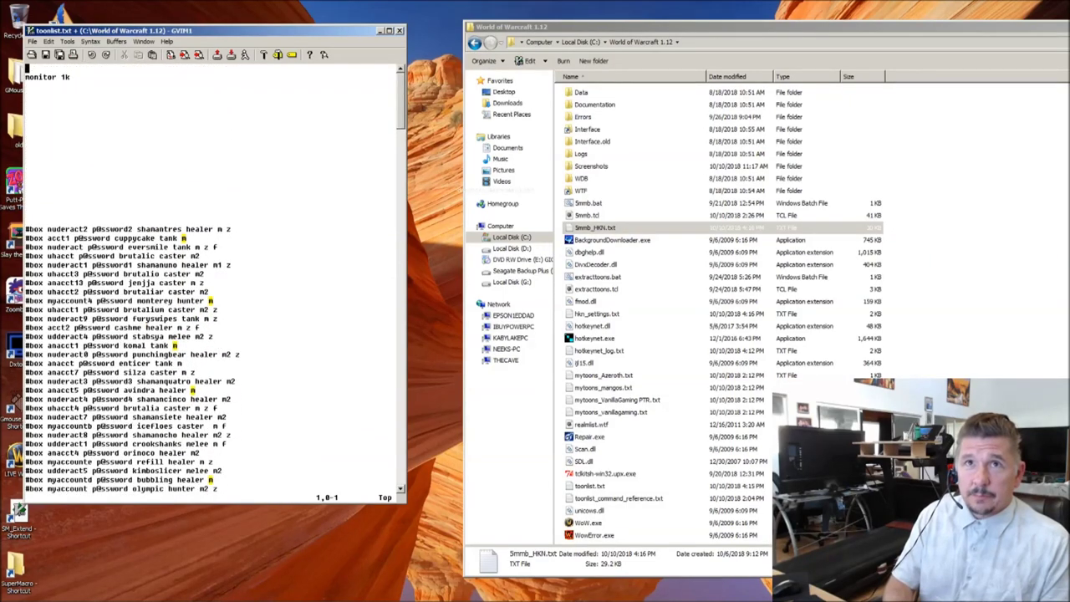
pyautogui.press('d')
pyautogui.press('d')
pyautogui.press('j')
pyautogui.press('d')
pyautogui.press('d')
pyautogui.press('d')
pyautogui.press('d')
pyautogui.press('d')
pyautogui.press('d')
pyautogui.press('d')
pyautogui.press('d')
pyautogui.press('d')
pyautogui.press('d')
pyautogui.press('d')
pyautogui.press('d')
pyautogui.press('d')
pyautogui.press('d')
pyautogui.press('d')
pyautogui.press('d')
pyautogui.press('d')
pyautogui.press('d')
pyautogui.press('d')
pyautogui.press('d')
pyautogui.press('d')
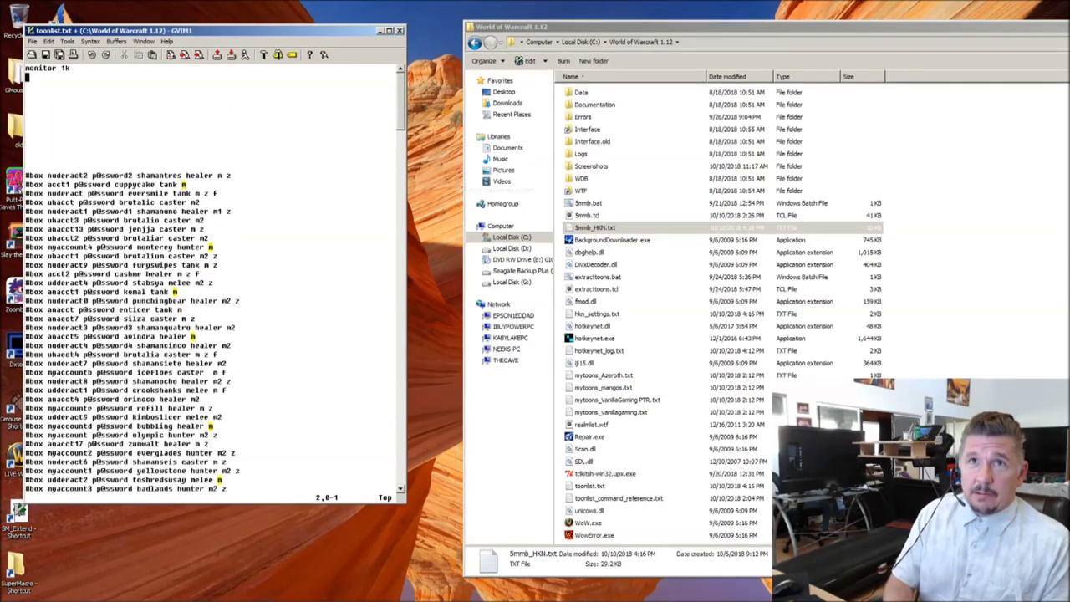
pyautogui.press('d')
pyautogui.press('d')
pyautogui.press('d')
pyautogui.press('d')
pyautogui.press('d')
pyautogui.press('d')
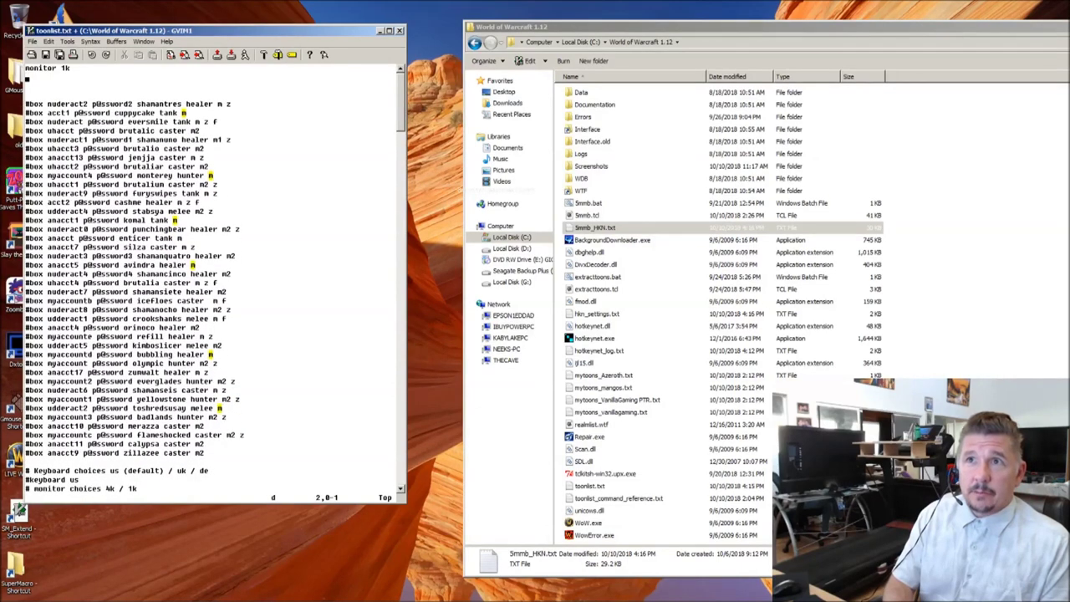
pyautogui.press('d')
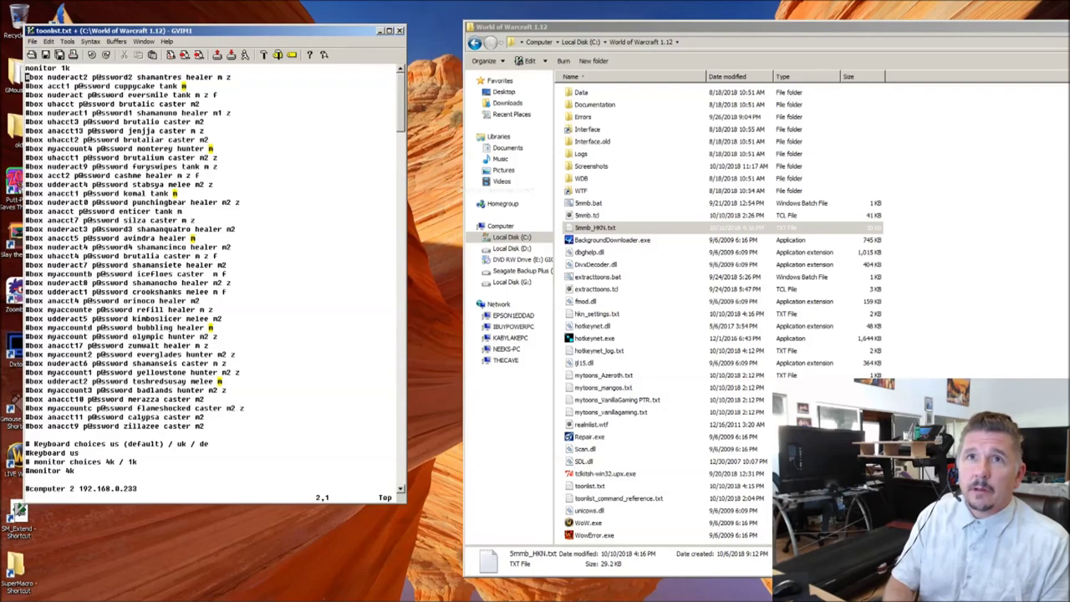
# Step: Remove the leading # from all box lines using :'a,.s/^#//
pyautogui.press('x')
pyautogui.press('j')
pyautogui.press('x')
pyautogui.press('j')
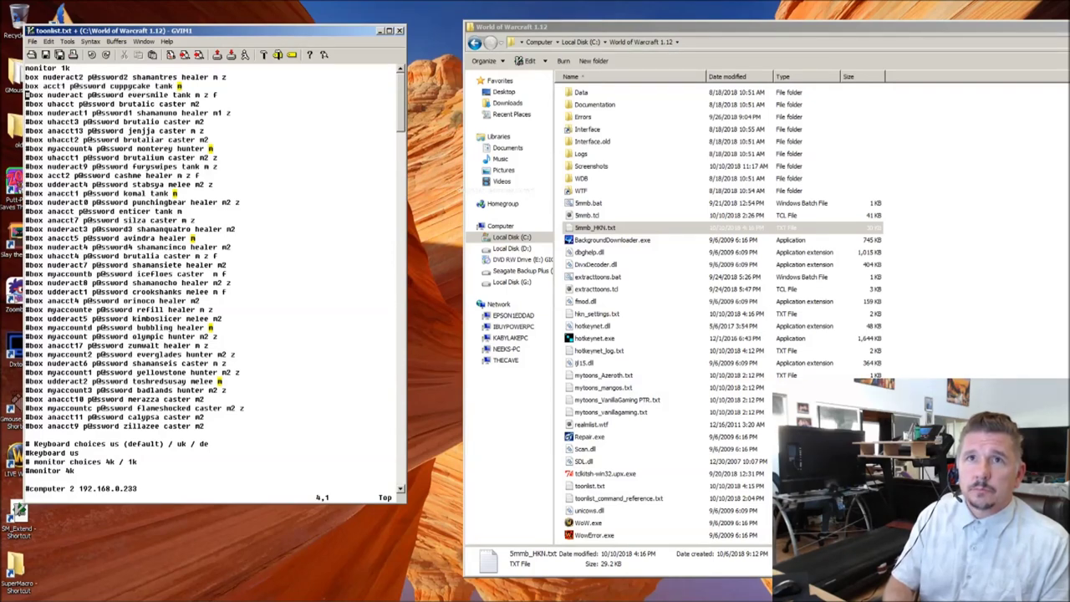
pyautogui.press('j')
pyautogui.press('j')
pyautogui.press('j')
pyautogui.press('j')
pyautogui.press('j')
pyautogui.press('j')
pyautogui.press('j')
pyautogui.press('j')
pyautogui.press('j')
pyautogui.press('j')
pyautogui.press('j')
pyautogui.press('j')
pyautogui.press('j')
pyautogui.press('j')
pyautogui.press('j')
pyautogui.press('j')
pyautogui.press('j')
pyautogui.press('j')
pyautogui.press('j')
pyautogui.press('j')
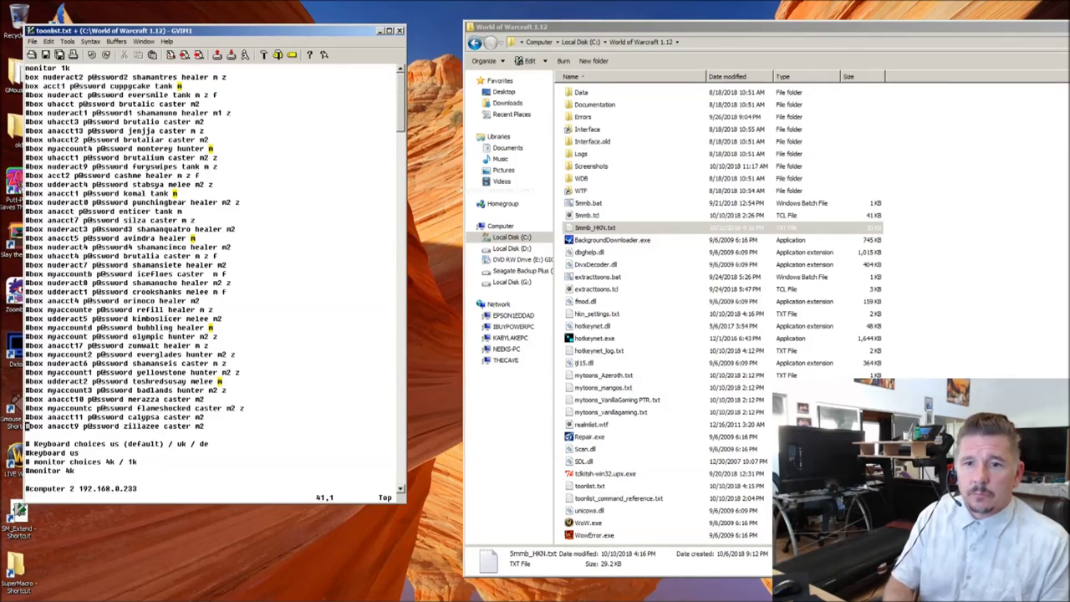
pyautogui.write(":'a,")
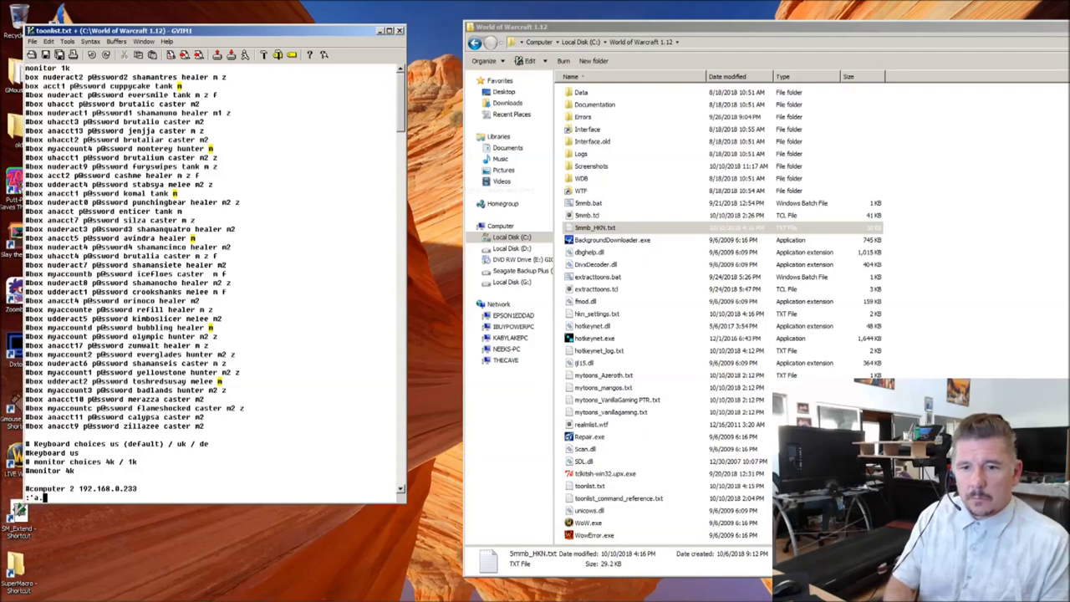
pyautogui.write('.s/')
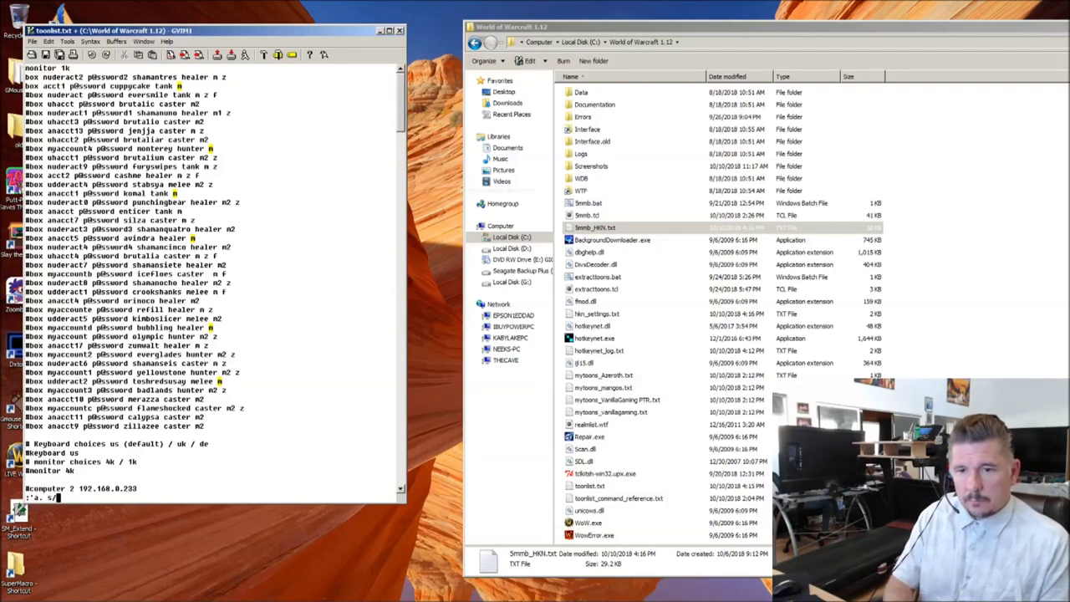
pyautogui.write('#//g')
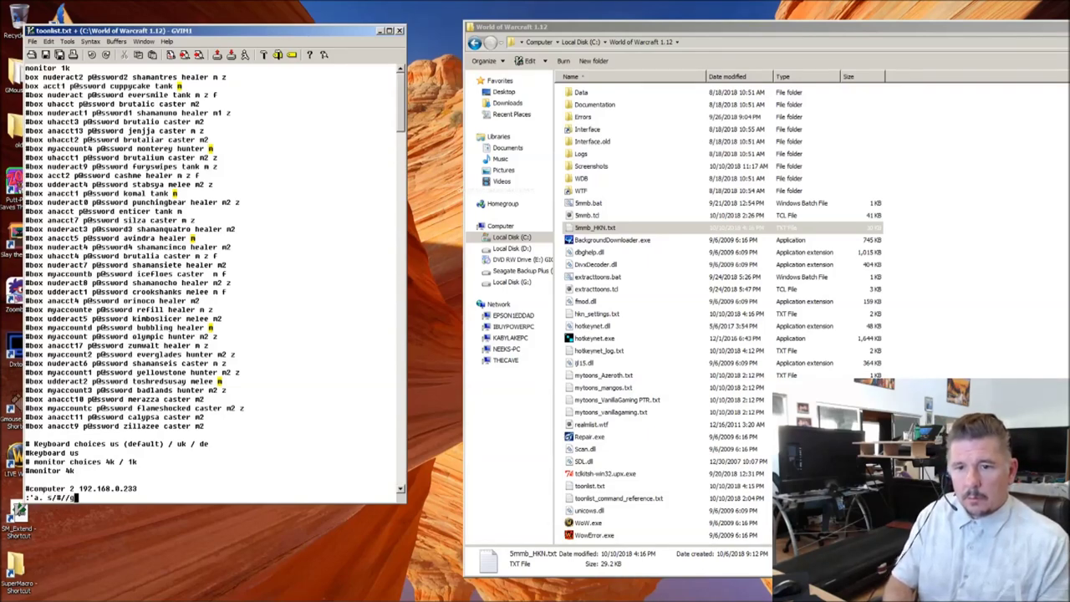
pyautogui.press('Return')
pyautogui.write(":'a,.")
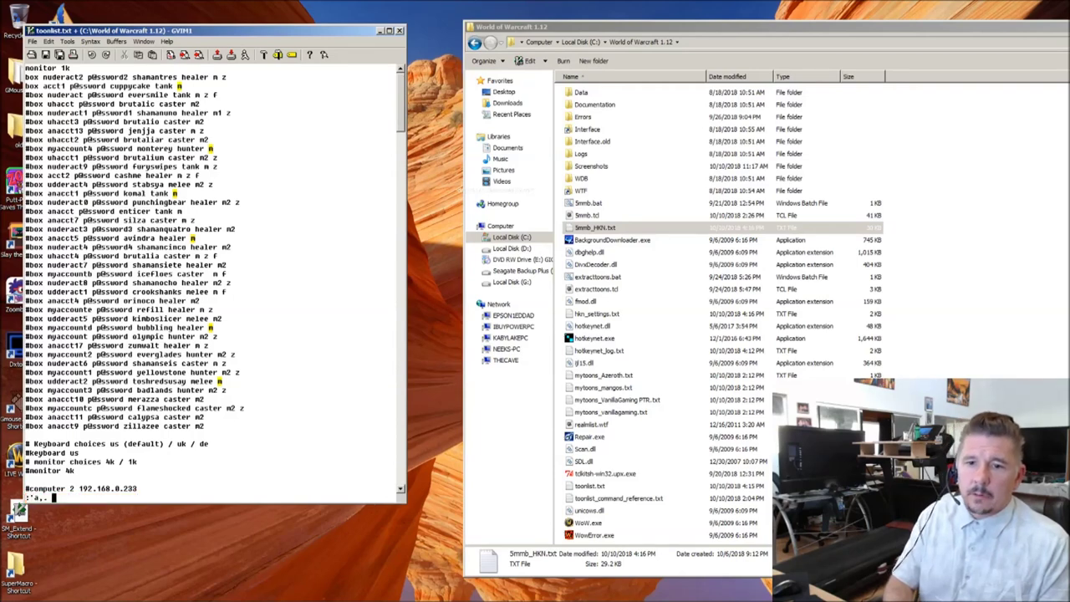
pyautogui.write('s/^#//')
pyautogui.press('Return')
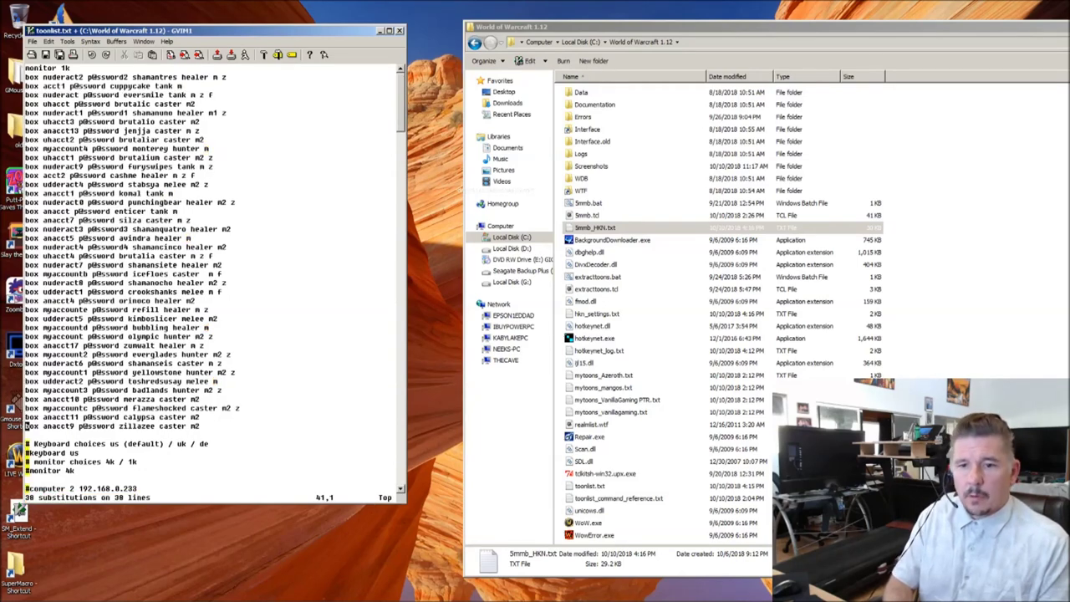
pyautogui.press('k')
pyautogui.press('k')
pyautogui.press('k')
pyautogui.press('k')
pyautogui.press('k')
pyautogui.press('k')
pyautogui.press('k')
pyautogui.press('k')
pyautogui.press('k')
pyautogui.press('k')
pyautogui.press('k')
pyautogui.press('k')
pyautogui.press('k')
pyautogui.press('k')
pyautogui.press('k')
pyautogui.press('k')
pyautogui.press('k')
pyautogui.press('k')
pyautogui.press('k')
pyautogui.press('k')
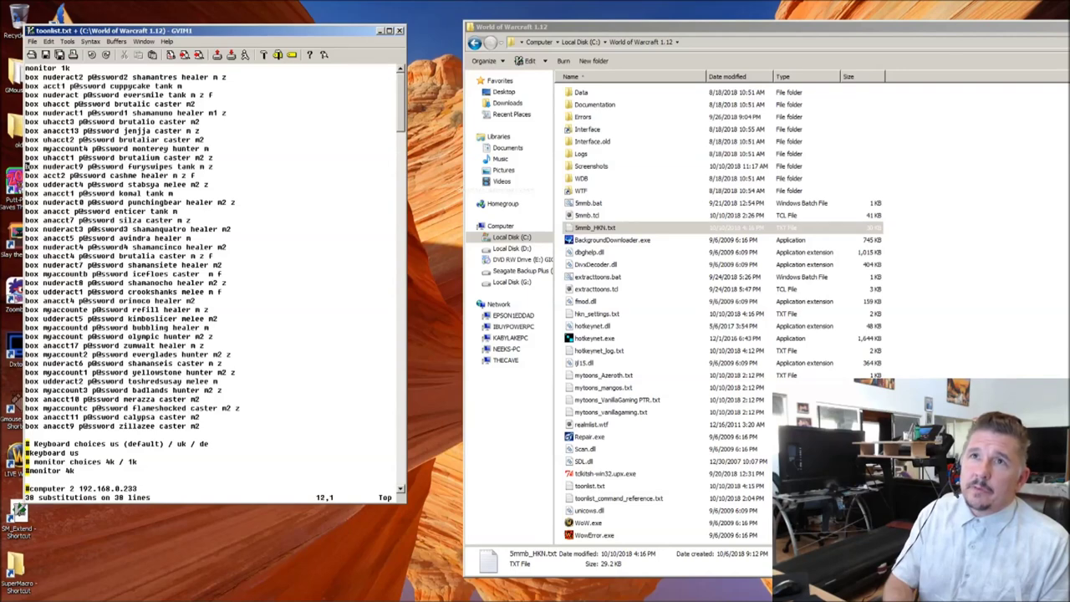
# Step: Review the role and m2 group entries on the box lines down to line 29
pyautogui.press('k')
pyautogui.press('k')
pyautogui.press('l')
pyautogui.press('l')
pyautogui.press('l')
pyautogui.press('l')
pyautogui.press('l')
pyautogui.press('l')
pyautogui.press('l')
pyautogui.press('l')
pyautogui.press('l')
pyautogui.press('l')
pyautogui.press('l')
pyautogui.press('l')
pyautogui.press('l')
pyautogui.press('l')
pyautogui.press('l')
pyautogui.press('l')
pyautogui.press('l')
pyautogui.press('l')
pyautogui.press('l')
pyautogui.press('l')
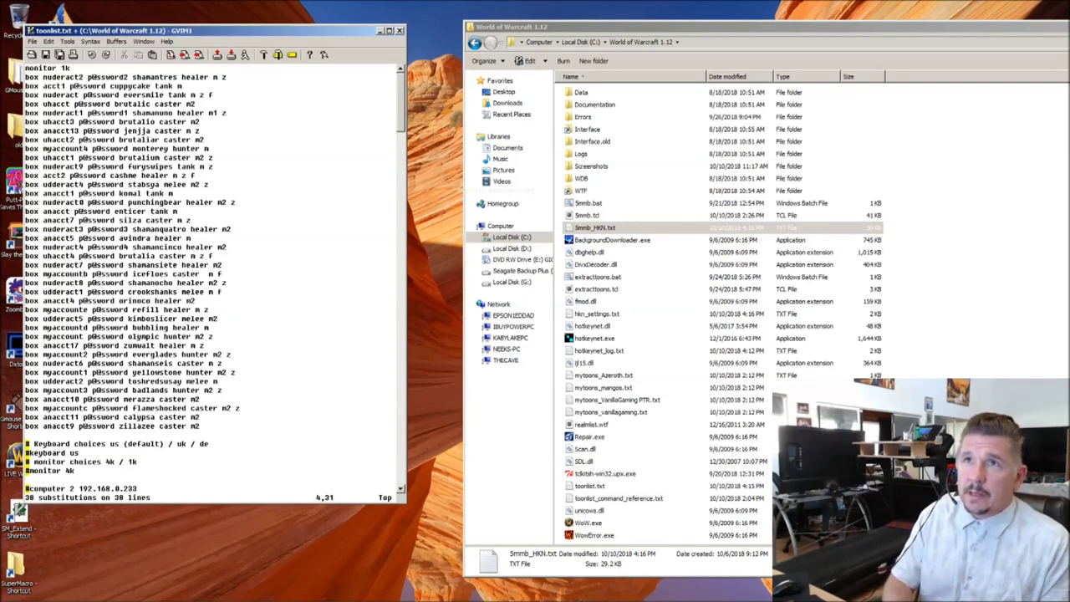
pyautogui.press('j')
pyautogui.press('j')
pyautogui.press('j')
pyautogui.press('j')
pyautogui.press('j')
pyautogui.press('j')
pyautogui.press('j')
pyautogui.press('j')
pyautogui.press('j')
pyautogui.press('j')
pyautogui.press('j')
pyautogui.press('j')
pyautogui.press('j')
pyautogui.press('j')
pyautogui.press('j')
pyautogui.press('j')
pyautogui.press('k')
pyautogui.press('k')
pyautogui.press('k')
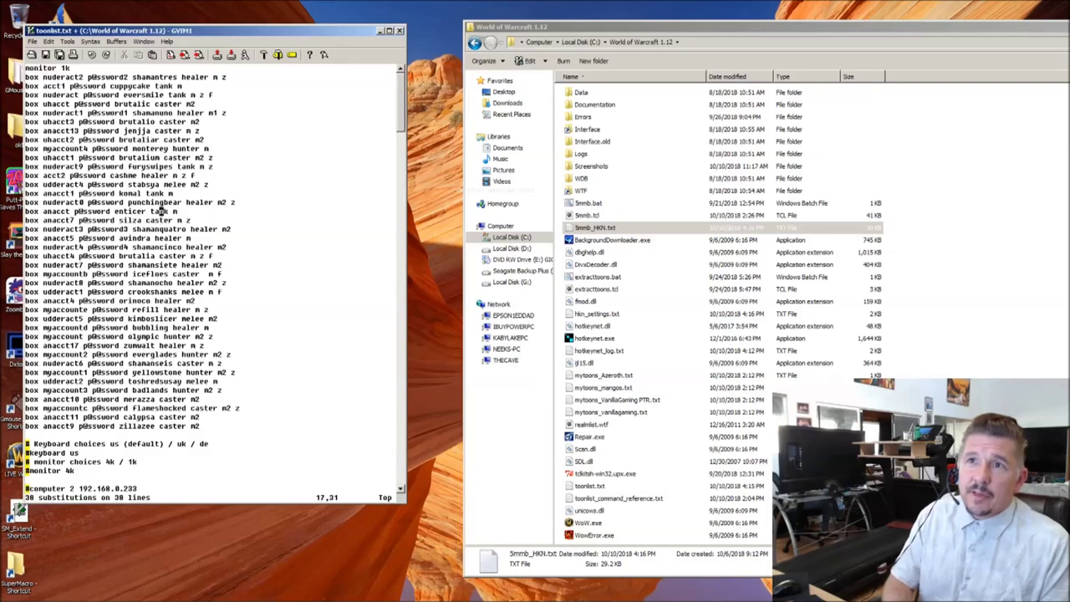
pyautogui.press('j')
pyautogui.press('l')
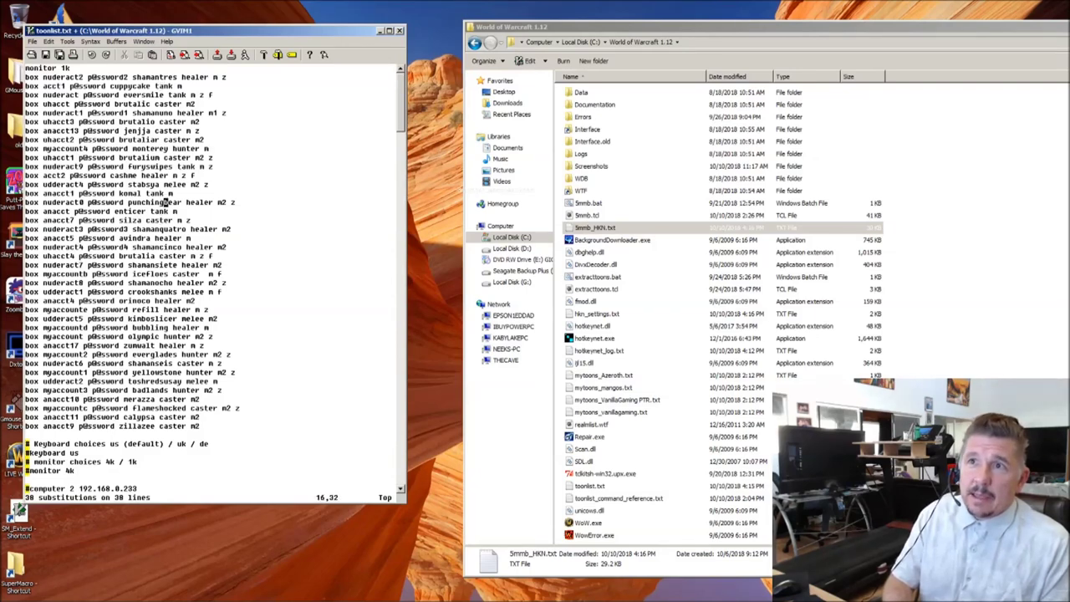
pyautogui.press('l')
pyautogui.press('l')
pyautogui.press('l')
pyautogui.press('l')
pyautogui.press('l')
pyautogui.press('l')
pyautogui.press('l')
pyautogui.press('l')
pyautogui.press('l')
pyautogui.press('l')
pyautogui.press('l')
pyautogui.press('l')
pyautogui.press('l')
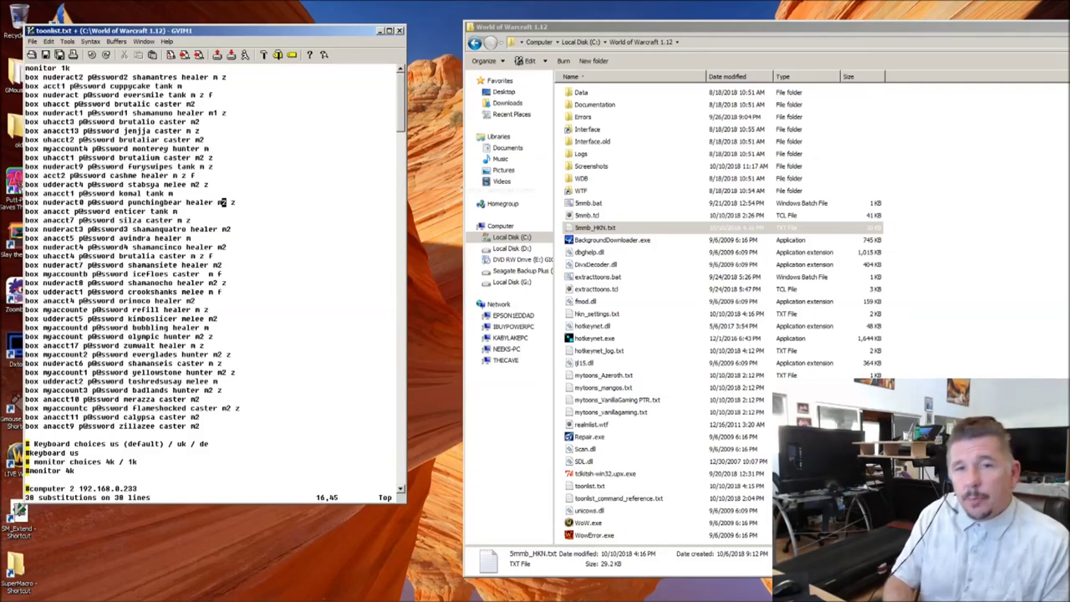
pyautogui.press('h')
pyautogui.press('h')
pyautogui.press('h')
pyautogui.press('h')
pyautogui.press('h')
pyautogui.press('h')
pyautogui.press('h')
pyautogui.press('h')
pyautogui.press('h')
pyautogui.press('h')
pyautogui.press('h')
pyautogui.press('h')
pyautogui.press('h')
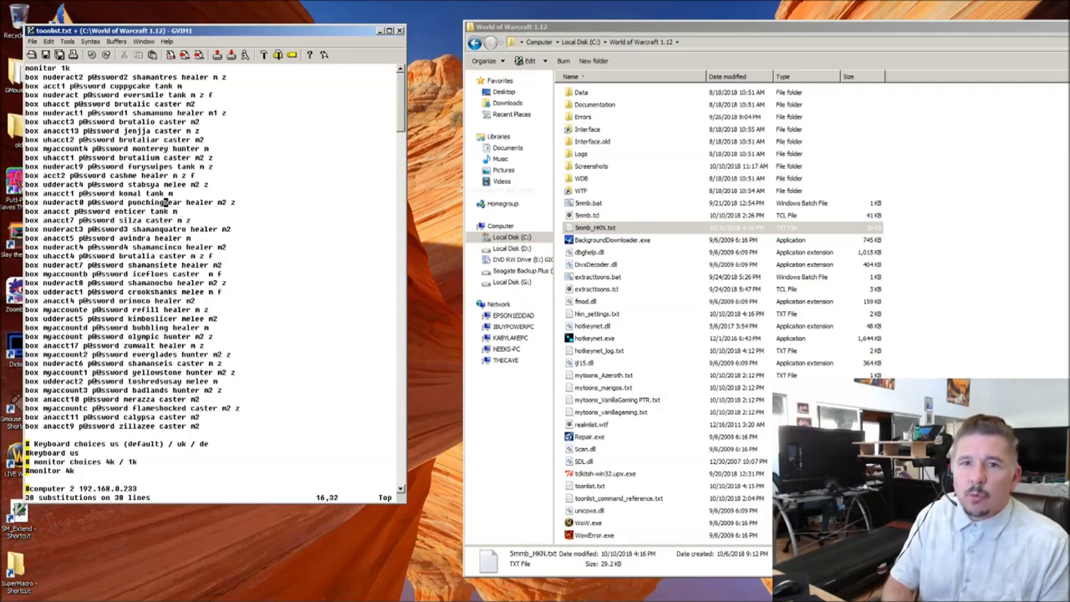
pyautogui.press('j')
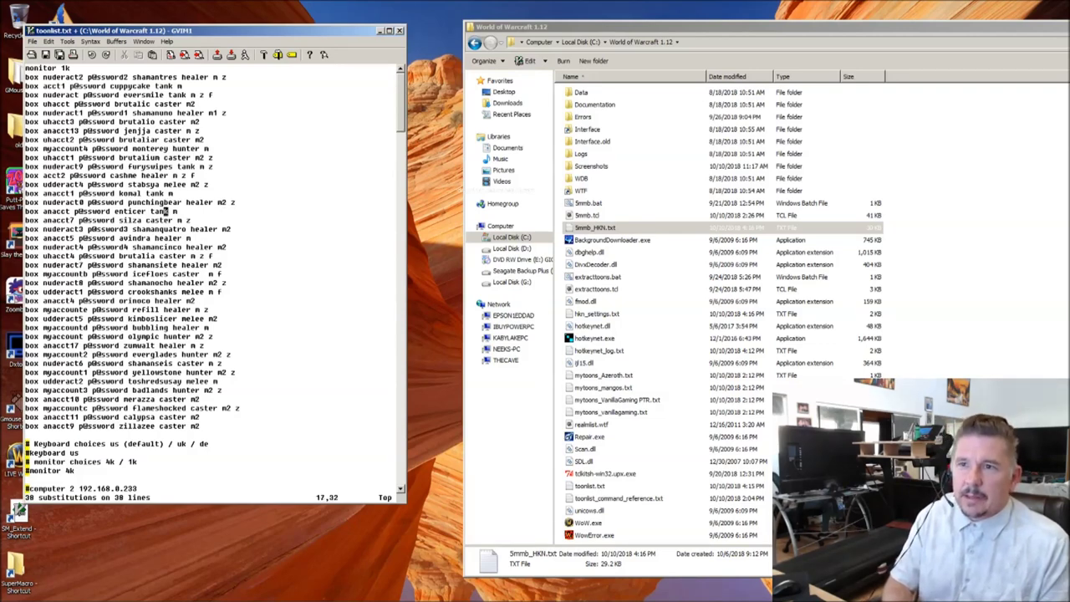
pyautogui.press('j')
pyautogui.press('j')
pyautogui.press('j')
pyautogui.press('j')
pyautogui.press('j')
pyautogui.press('j')
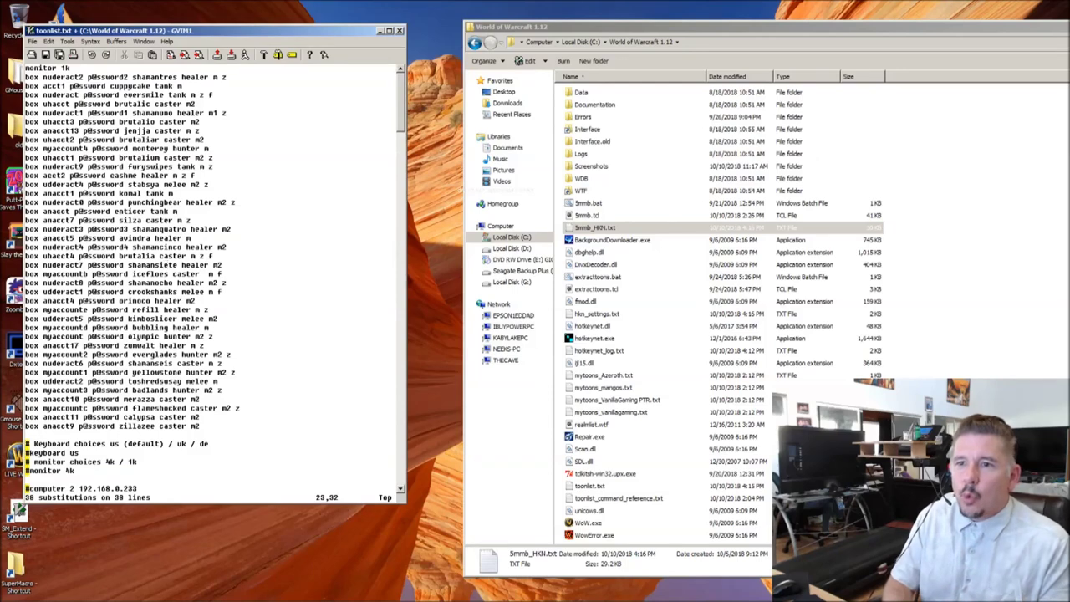
pyautogui.press('j')
pyautogui.press('j')
pyautogui.press('j')
pyautogui.press('j')
pyautogui.press('j')
pyautogui.press('j')
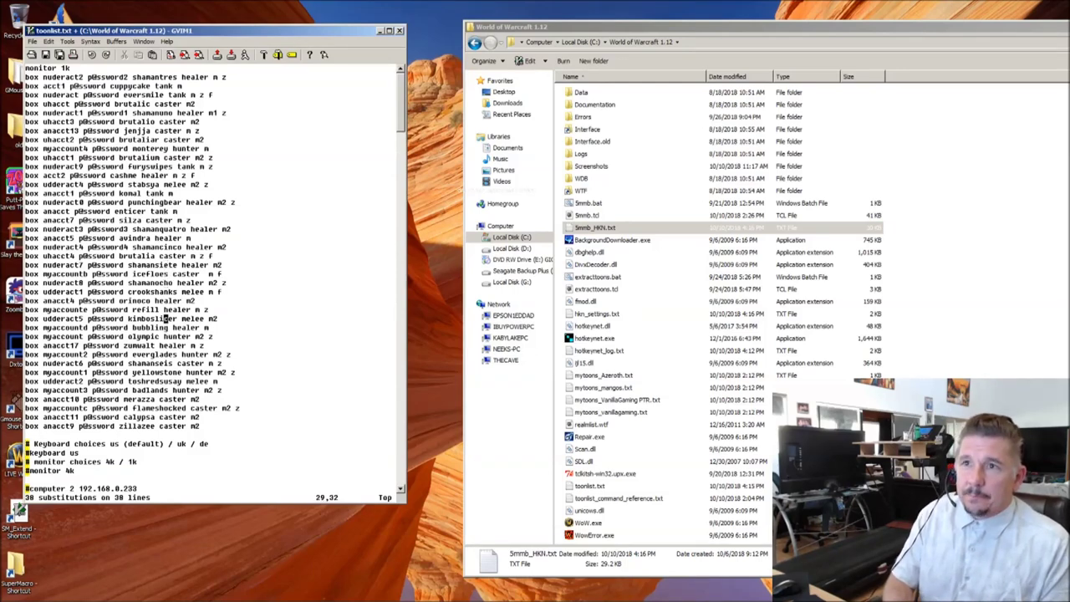
# Step: Check the healer and tank entries near the top, then save toonlist.txt with :w
pyautogui.press('k')
pyautogui.press('k')
pyautogui.press('k')
pyautogui.press('k')
pyautogui.press('k')
pyautogui.press('k')
pyautogui.press('k')
pyautogui.press('k')
pyautogui.press('k')
pyautogui.press('k')
pyautogui.press('k')
pyautogui.press('k')
pyautogui.press('k')
pyautogui.press('k')
pyautogui.press('k')
pyautogui.press('k')
pyautogui.press('k')
pyautogui.press('k')
pyautogui.press('k')
pyautogui.press('k')
pyautogui.press('j')
pyautogui.press('j')
pyautogui.press('j')
pyautogui.press('j')
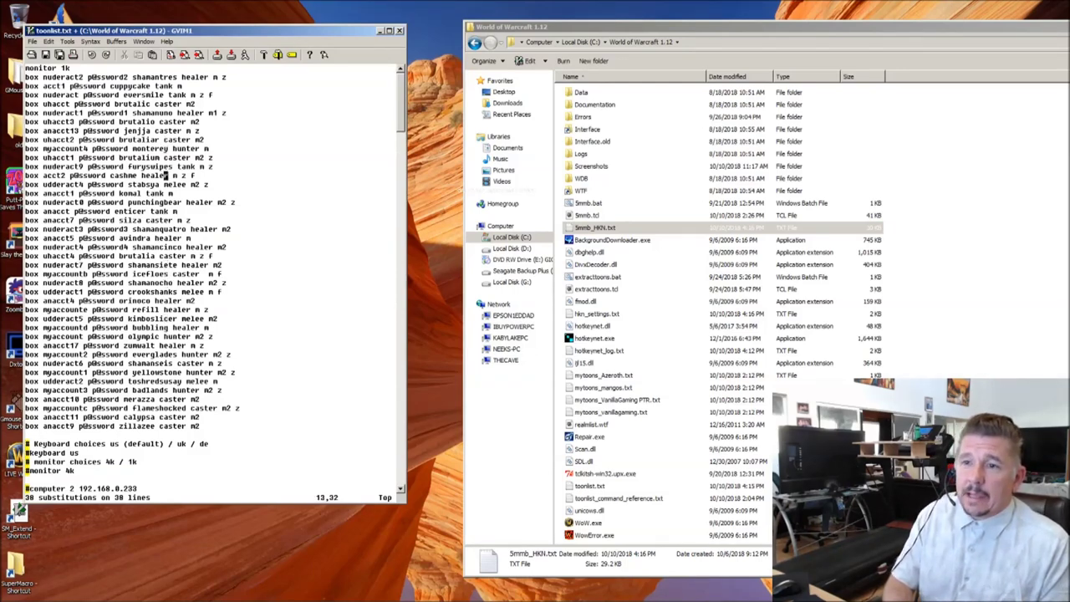
pyautogui.press('j')
pyautogui.press('j')
pyautogui.press('j')
pyautogui.press('j')
pyautogui.press('j')
pyautogui.press('j')
pyautogui.press('j')
pyautogui.press('j')
pyautogui.press('j')
pyautogui.press('j')
pyautogui.press('j')
pyautogui.press('j')
pyautogui.press('j')
pyautogui.press('j')
pyautogui.press('j')
pyautogui.press('k')
pyautogui.press('k')
pyautogui.press('k')
pyautogui.press('k')
pyautogui.press('k')
pyautogui.press('k')
pyautogui.press('k')
pyautogui.press('k')
pyautogui.press('k')
pyautogui.press('k')
pyautogui.press('k')
pyautogui.press('k')
pyautogui.press('k')
pyautogui.press('k')
pyautogui.press('k')
pyautogui.press('k')
pyautogui.press('k')
pyautogui.press('k')
pyautogui.press('k')
pyautogui.press('k')
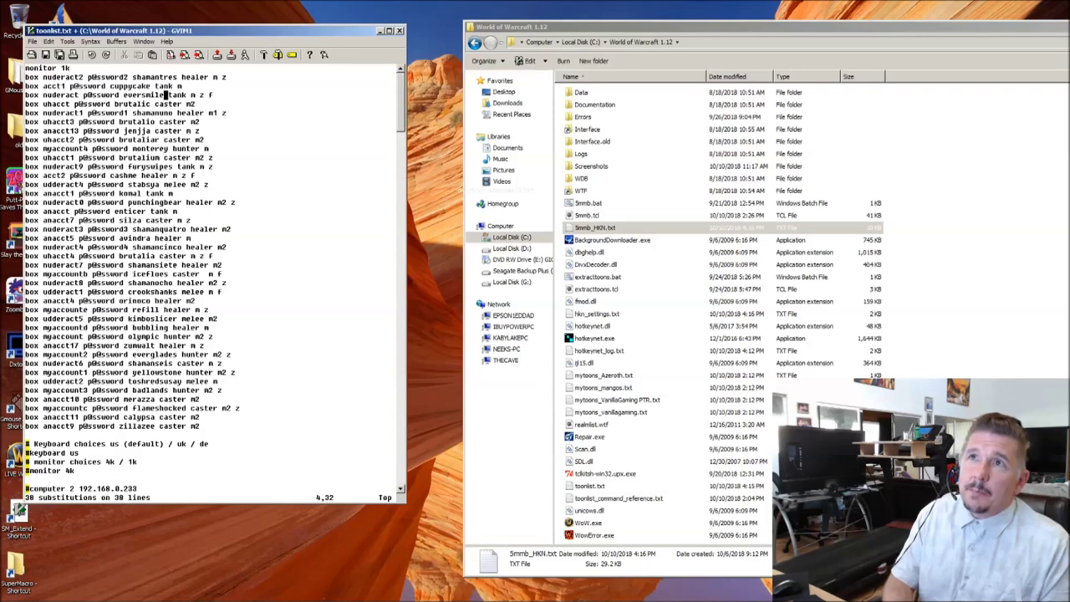
pyautogui.press('l')
pyautogui.press('k')
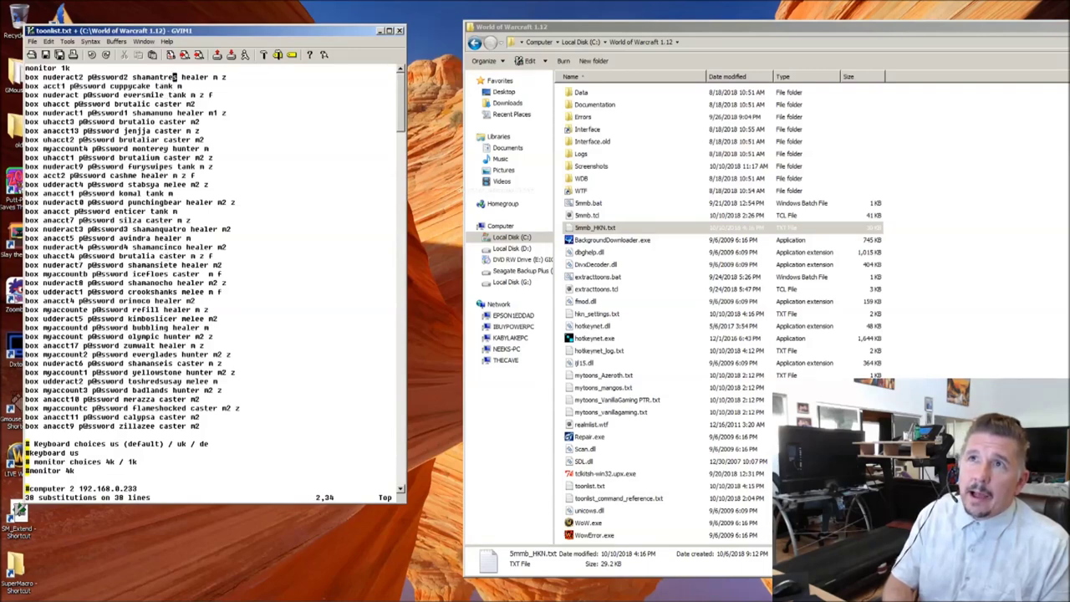
pyautogui.press('l')
pyautogui.press('l')
pyautogui.press('l')
pyautogui.press('l')
pyautogui.press('l')
pyautogui.press('l')
pyautogui.press('l')
pyautogui.press('l')
pyautogui.press('l')
pyautogui.press('l')
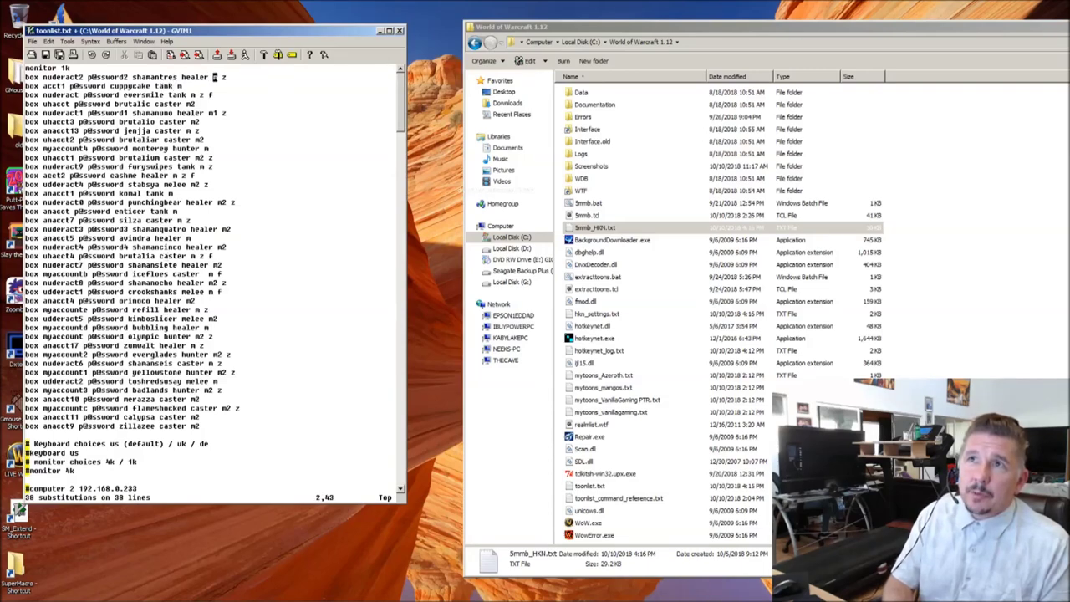
pyautogui.press('j')
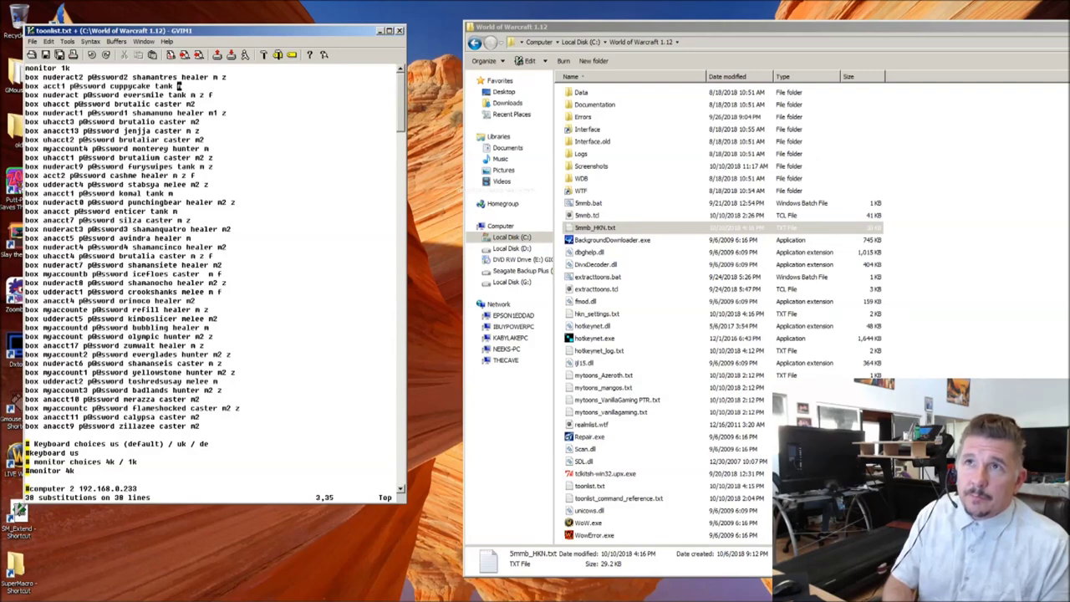
pyautogui.press('j')
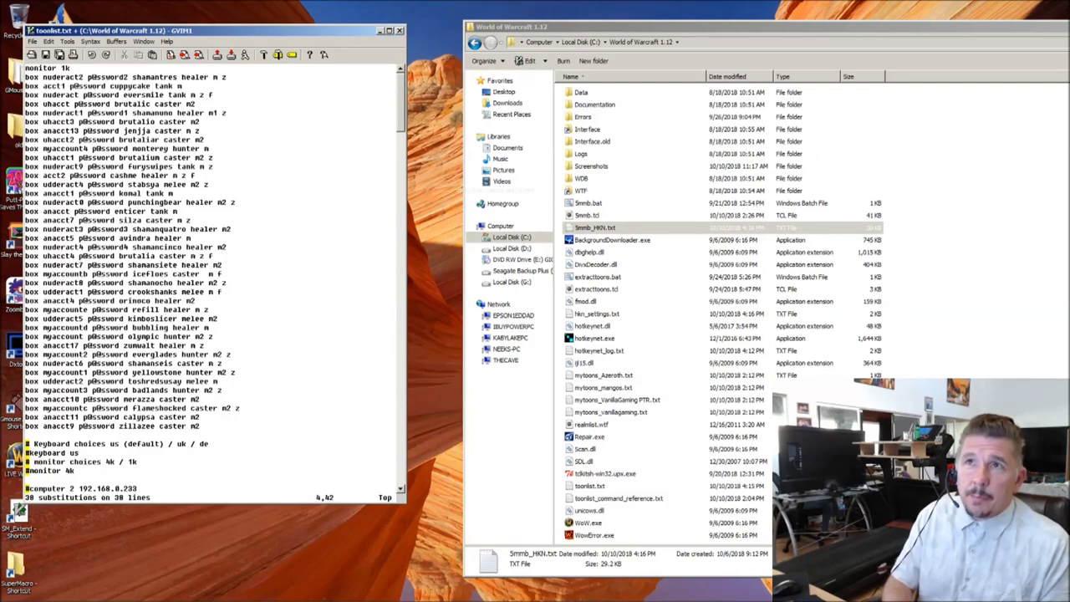
pyautogui.press('j')
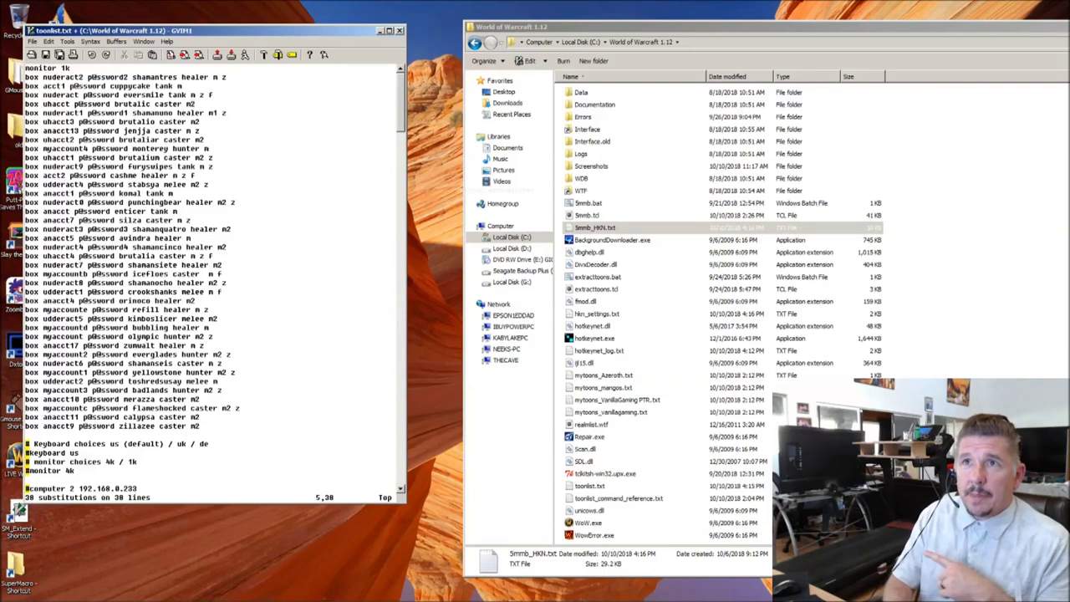
pyautogui.press('j')
pyautogui.press('j')
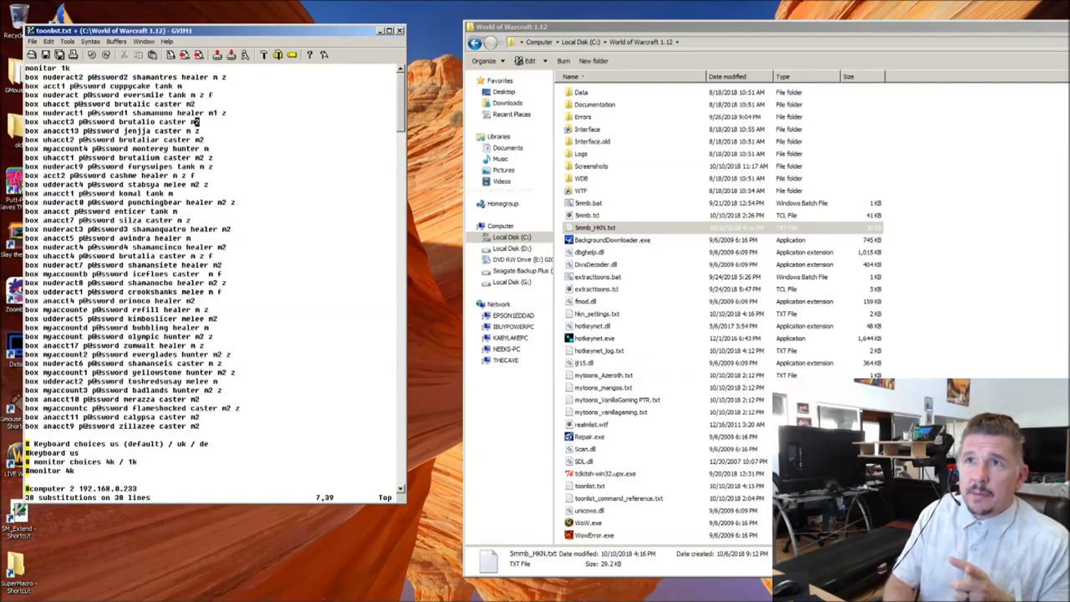
pyautogui.press('j')
pyautogui.press('j')
pyautogui.press('j')
pyautogui.press('j')
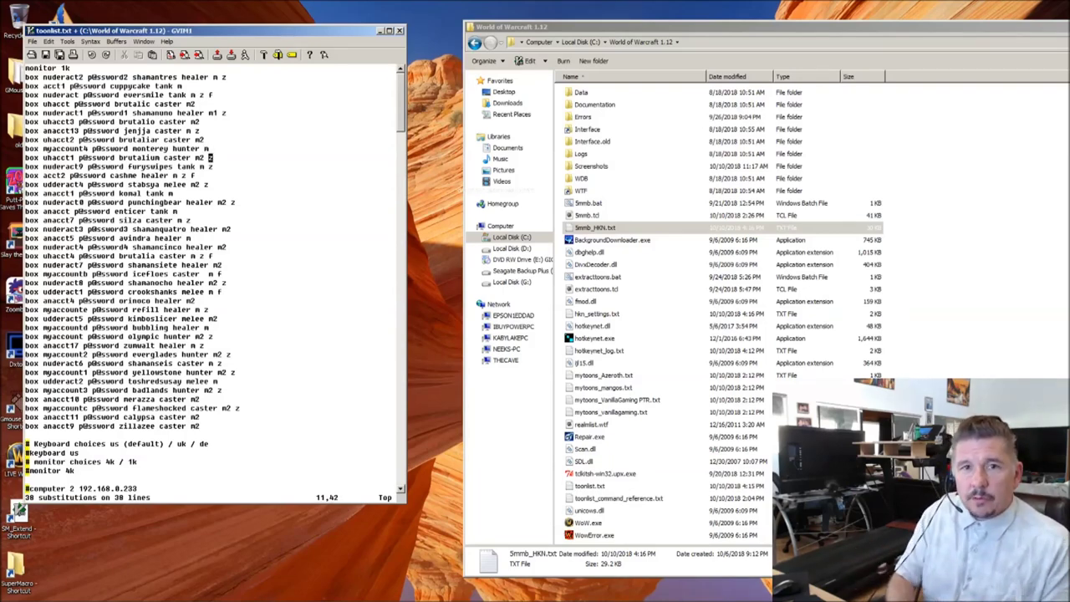
pyautogui.write(':w')
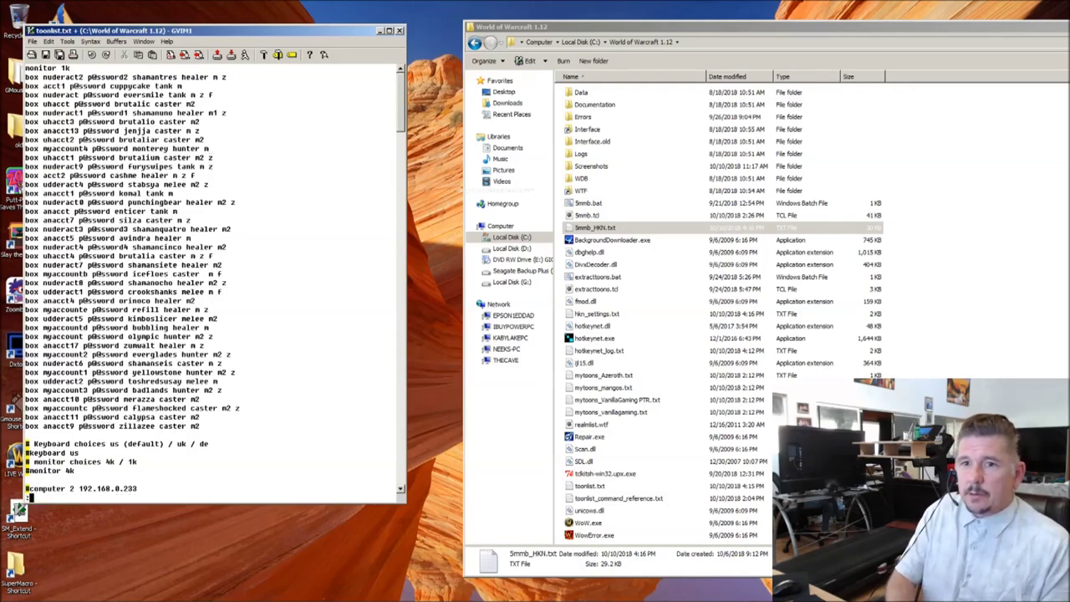
pyautogui.press('Return')
# Step: Run 5mmb.bat, approve overwriting 5mmb_HKN.txt and SM_Extend.lua, and close it after the computer(2) error
pyautogui.click(473, 360)
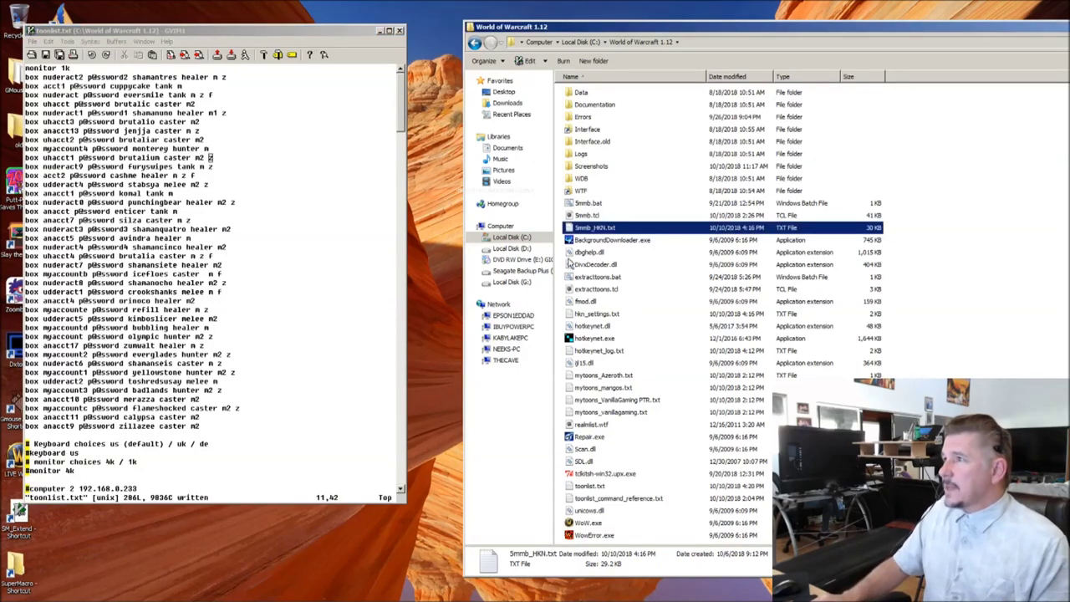
pyautogui.doubleClick(579, 205)
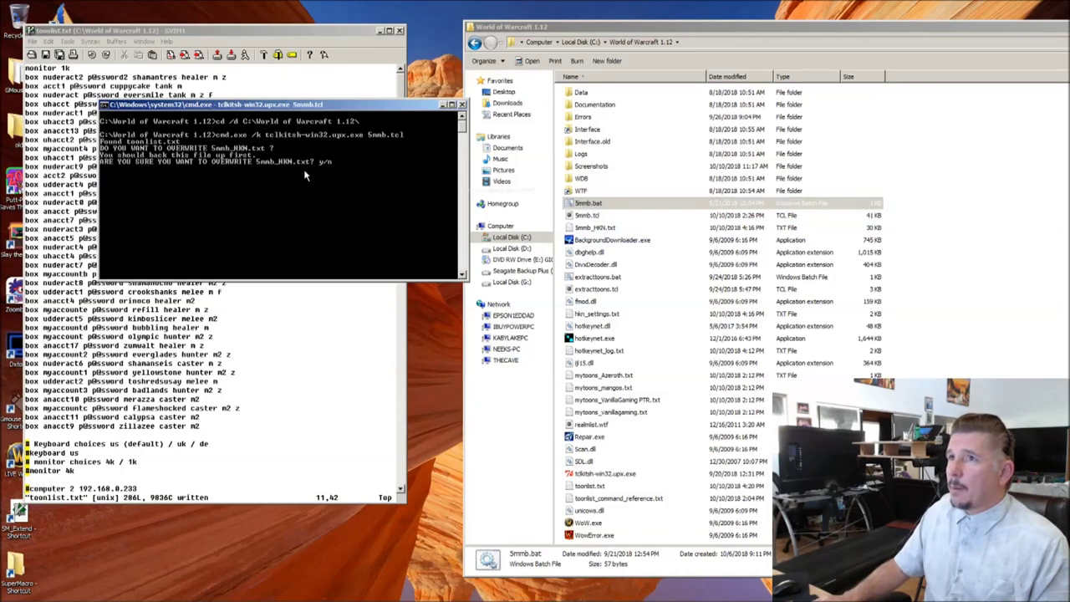
pyautogui.write('y')
pyautogui.press('Return')
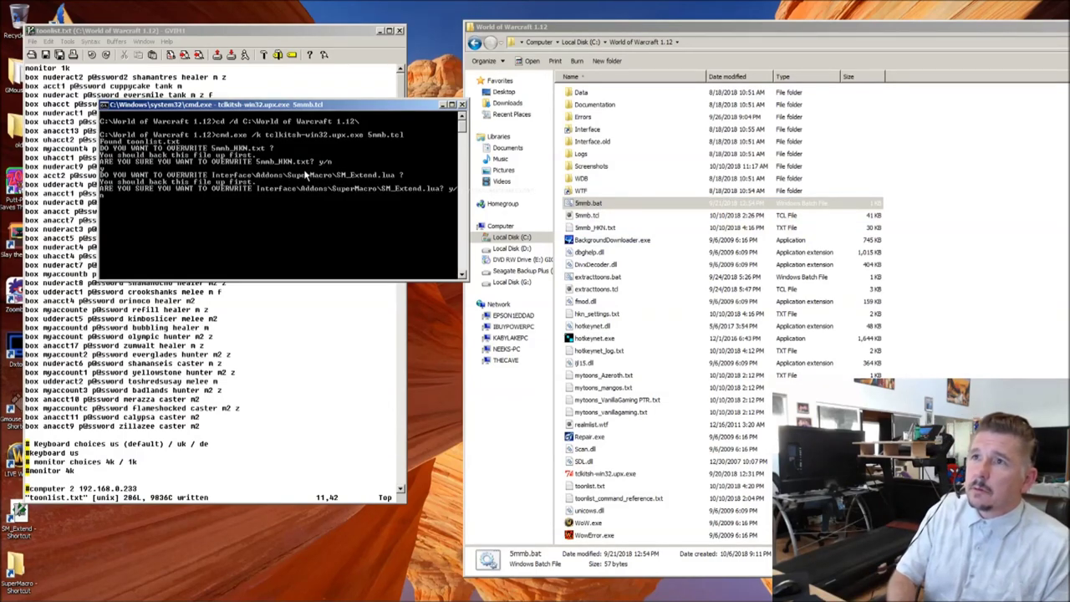
pyautogui.write('y')
pyautogui.press('Return')
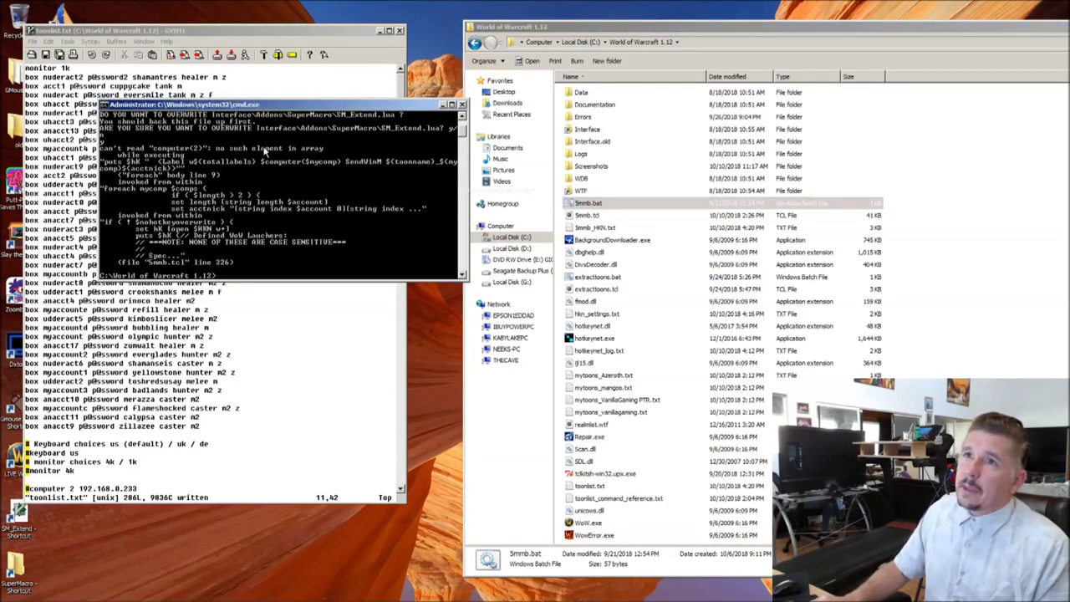
pyautogui.click(461, 105)
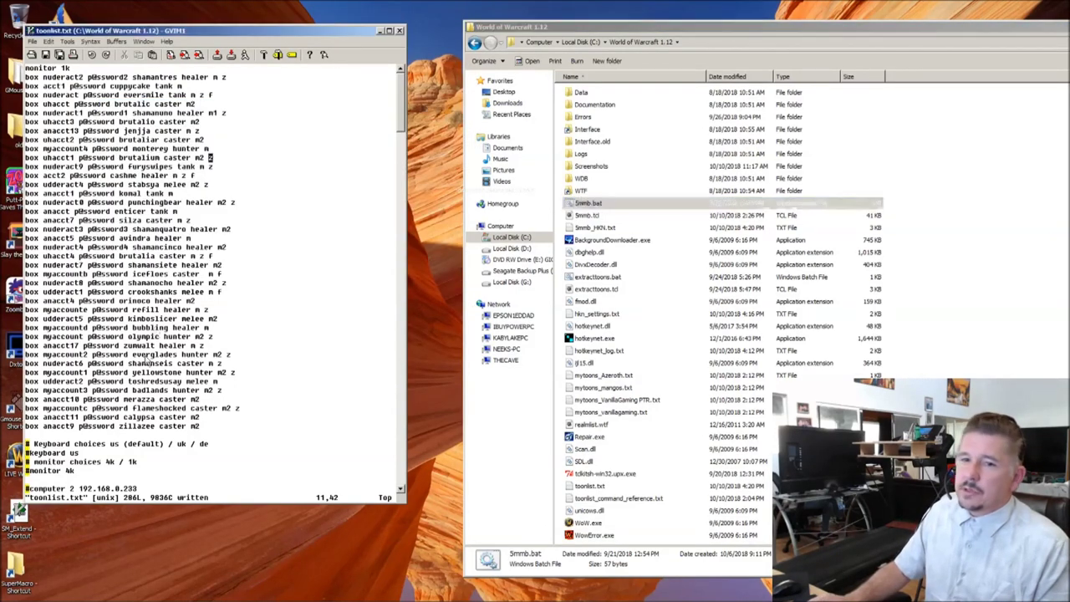
pyautogui.press('Down')
pyautogui.press('Down')
pyautogui.press('Down')
pyautogui.press('Down')
pyautogui.press('Down')
pyautogui.press('Down')
pyautogui.press('Down')
pyautogui.press('Down')
pyautogui.press('Down')
pyautogui.press('Down')
pyautogui.press('Down')
pyautogui.press('Down')
pyautogui.press('Down')
pyautogui.press('Down')
pyautogui.press('Down')
pyautogui.press('Down')
pyautogui.press('Down')
pyautogui.press('Down')
pyautogui.press('Down')
pyautogui.press('Down')
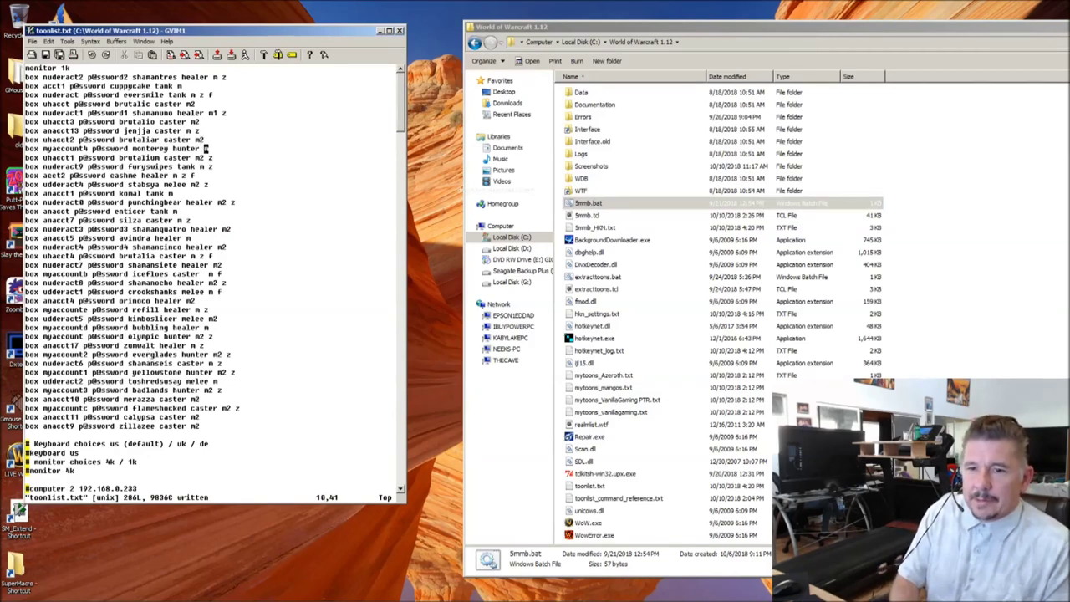
# Step: Move the #computer 2 line above the keyboard choices, uncomment it, and add a blank line below
pyautogui.press('Down')
pyautogui.press('Down')
pyautogui.press('Down')
pyautogui.press('Down')
pyautogui.press('Down')
pyautogui.press('Down')
pyautogui.press('Down')
pyautogui.press('Down')
pyautogui.press('Down')
pyautogui.press('Down')
pyautogui.press('Down')
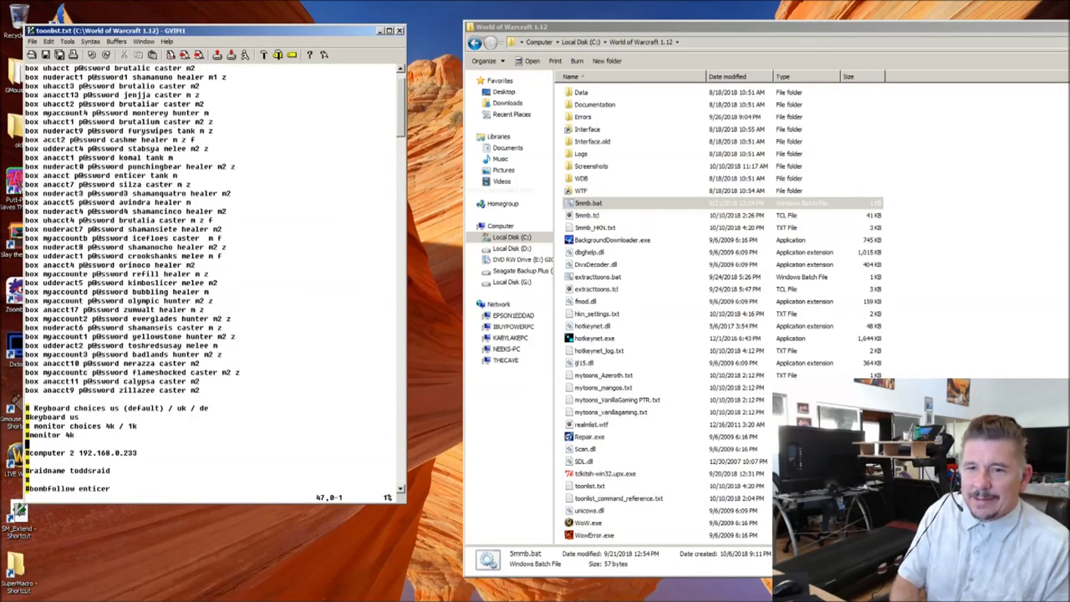
pyautogui.press('d')
pyautogui.press('d')
pyautogui.press('Up')
pyautogui.press('Up')
pyautogui.press('Up')
pyautogui.press('Up')
pyautogui.press('Up')
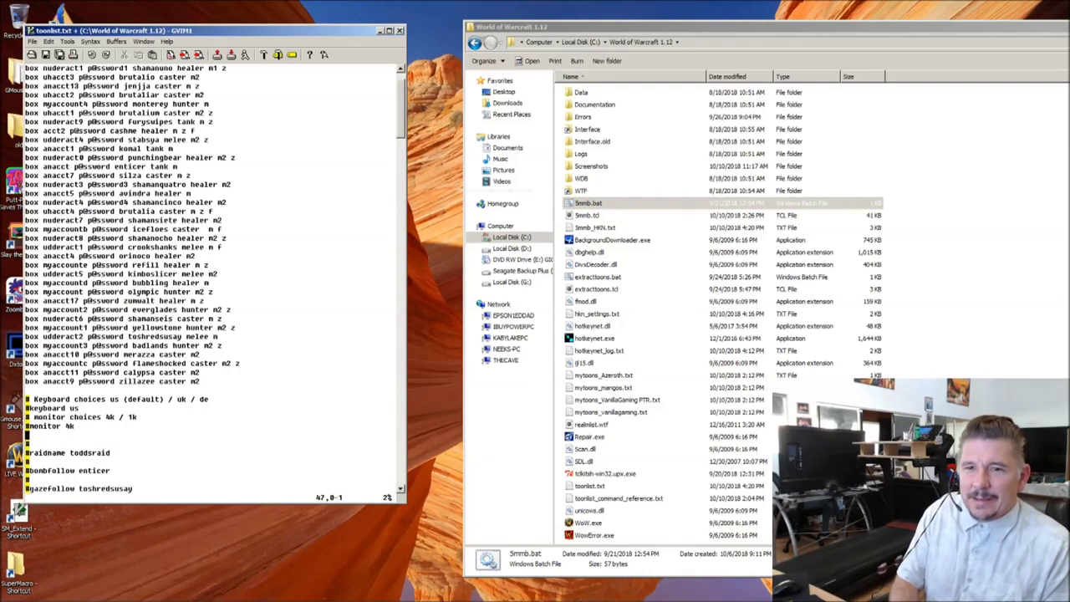
pyautogui.press('P')
pyautogui.press('x')
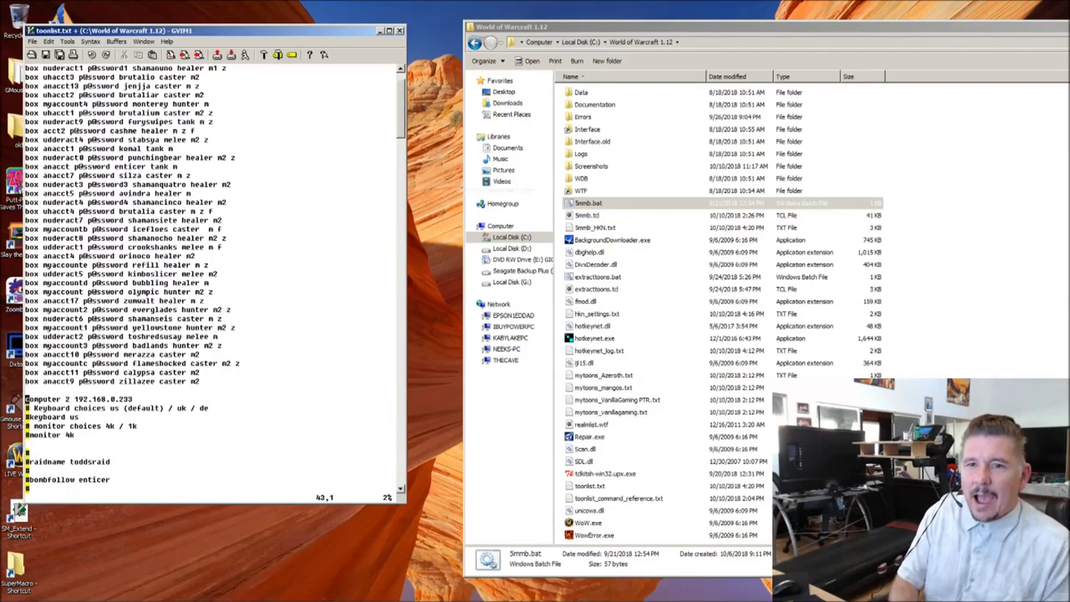
pyautogui.press('o')
pyautogui.press('Escape')
# Step: Inspect the computer 2 192.168.0.233 line and the blank line beneath it
pyautogui.press('Up')
pyautogui.press('Up')
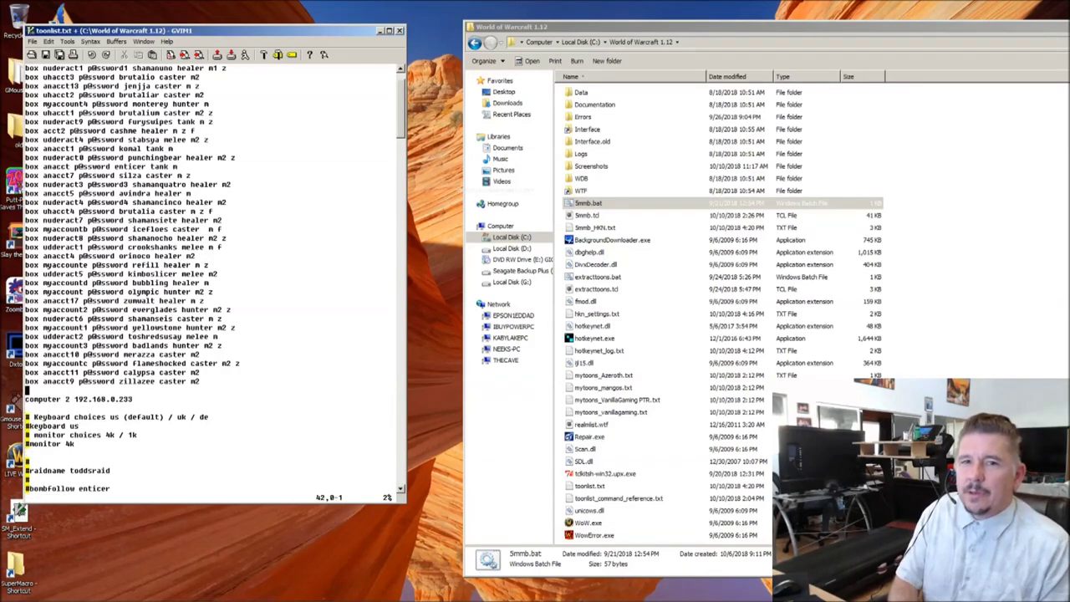
pyautogui.press('Up')
pyautogui.press('Down')
pyautogui.press('Down')
pyautogui.press('Down')
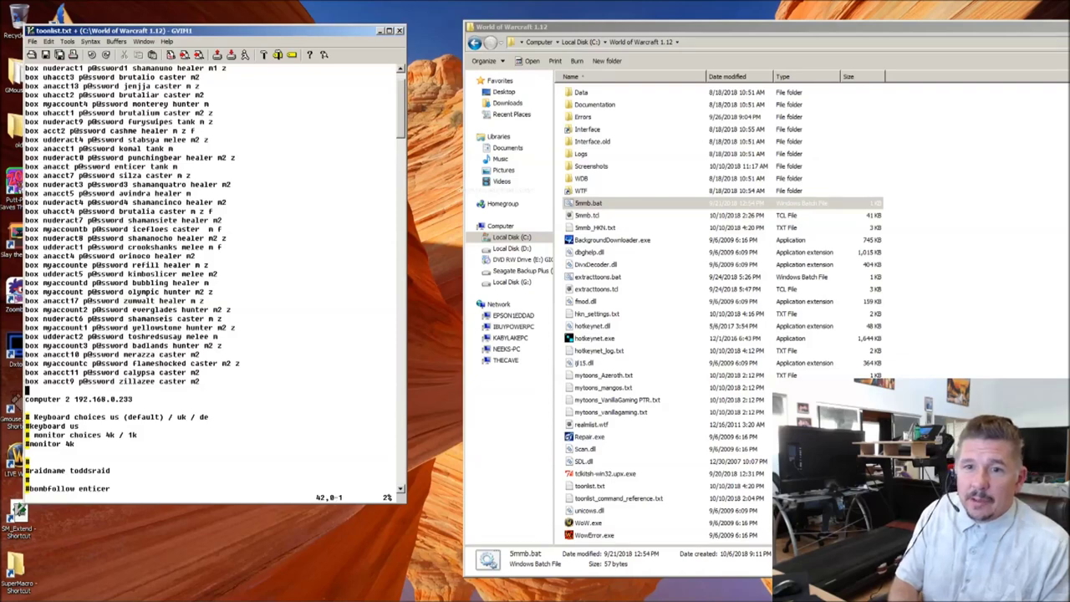
pyautogui.press('Up')
pyautogui.press('Right')
pyautogui.press('Right')
pyautogui.press('Right')
pyautogui.press('Right')
pyautogui.press('Right')
pyautogui.press('Right')
pyautogui.press('Right')
pyautogui.press('Right')
pyautogui.press('Right')
pyautogui.press('Right')
pyautogui.press('Right')
pyautogui.press('Right')
pyautogui.press('Right')
pyautogui.press('Right')
pyautogui.press('Right')
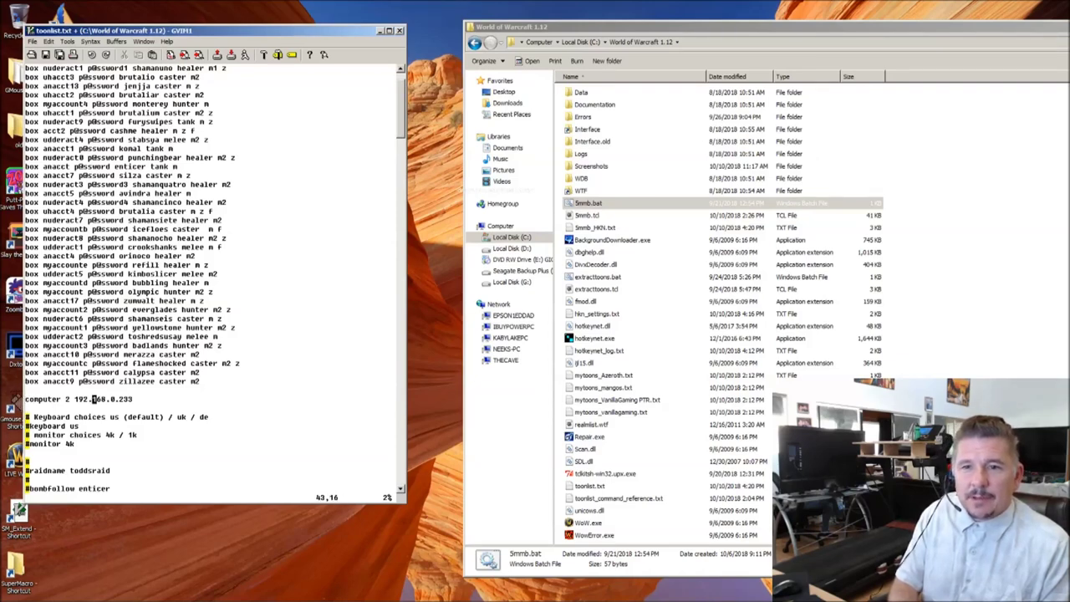
pyautogui.press('Left')
pyautogui.press('Left')
pyautogui.press('Left')
pyautogui.press('Left')
pyautogui.press('Left')
pyautogui.press('Left')
pyautogui.press('Left')
pyautogui.press('Left')
pyautogui.press('Left')
pyautogui.press('Left')
pyautogui.press('Left')
pyautogui.press('Left')
pyautogui.press('Left')
pyautogui.press('Left')
pyautogui.press('Left')
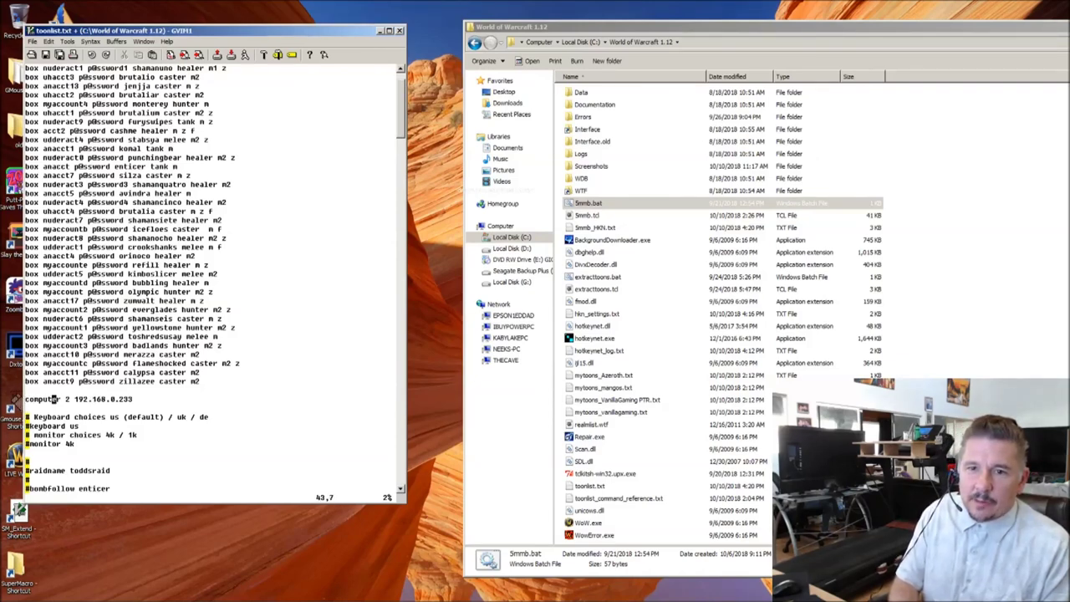
pyautogui.press('Right')
pyautogui.press('Right')
pyautogui.press('Right')
pyautogui.press('Right')
pyautogui.press('Right')
pyautogui.press('Right')
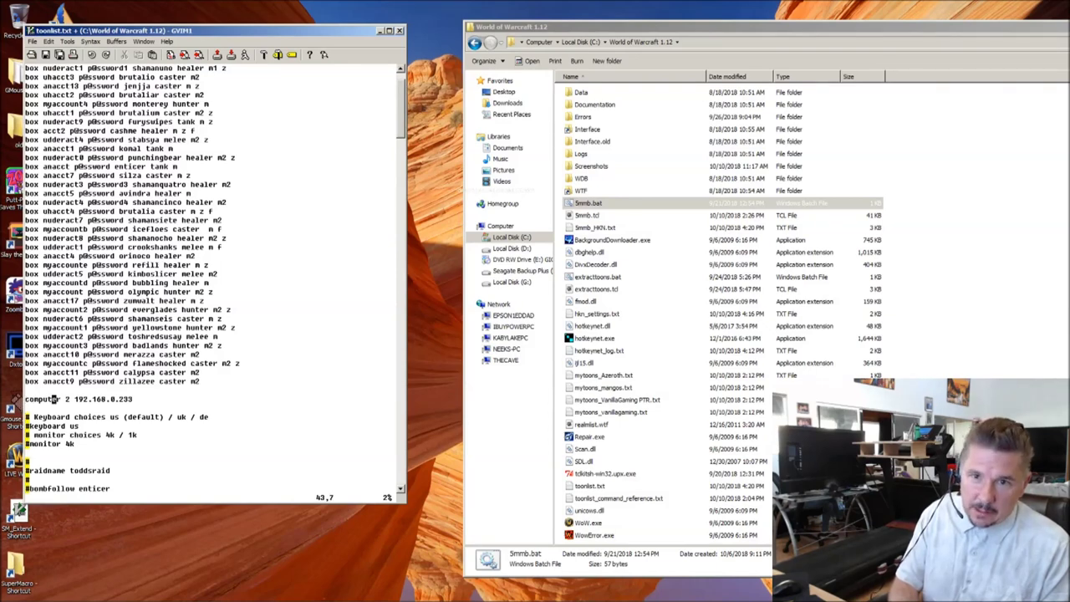
pyautogui.press('Left')
pyautogui.press('Left')
pyautogui.press('Left')
pyautogui.press('Left')
pyautogui.press('Left')
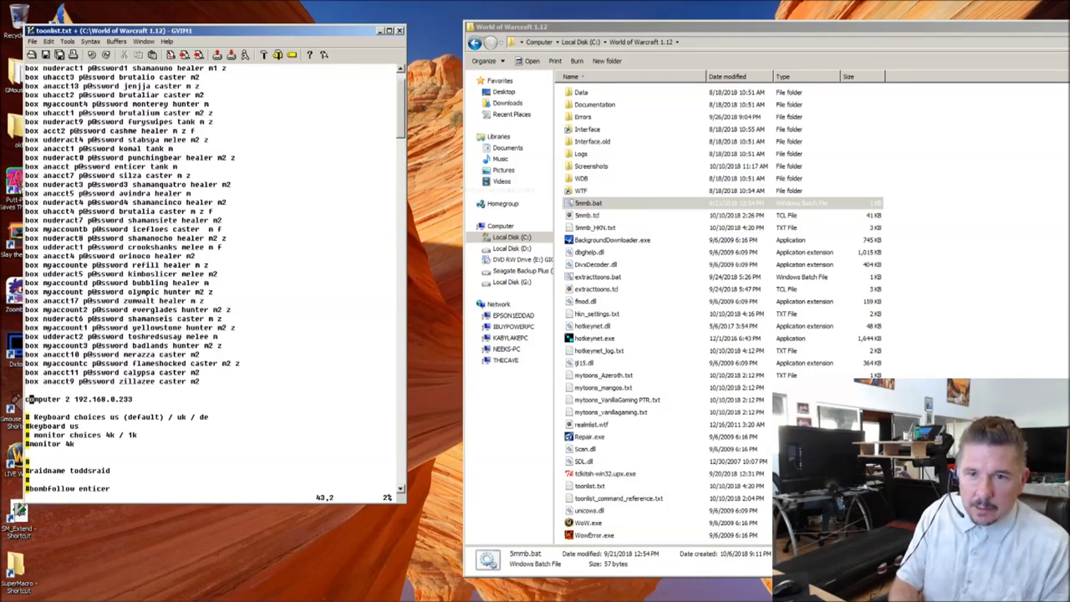
pyautogui.press('Right')
pyautogui.press('Right')
pyautogui.press('Right')
pyautogui.press('Right')
pyautogui.press('Right')
pyautogui.press('Right')
pyautogui.press('Right')
pyautogui.press('Right')
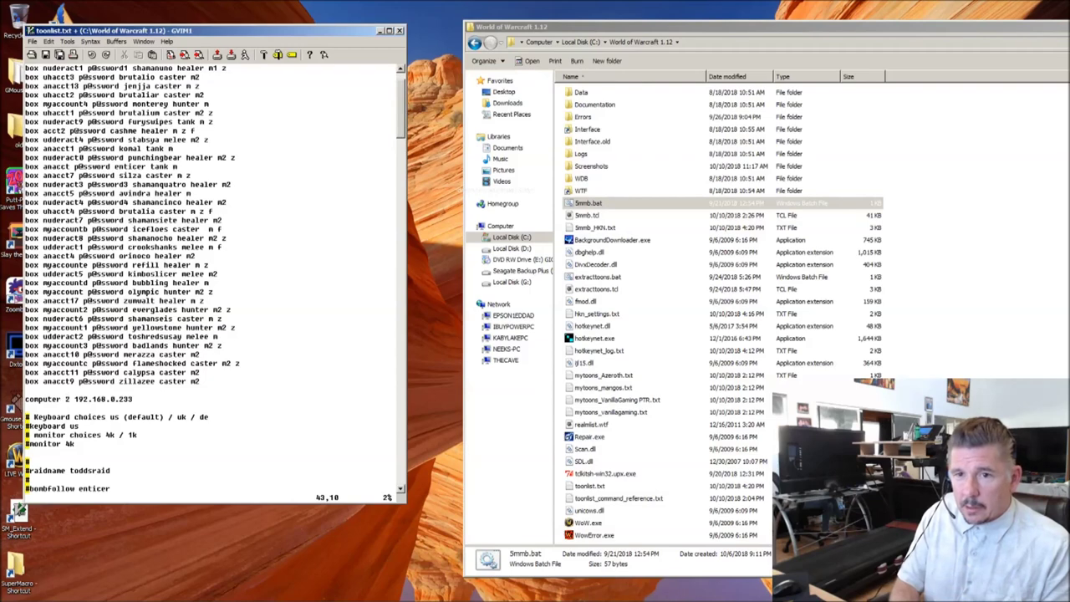
# Step: Duplicate the computer 2 line and edit the copy into computer 1 192.168.0.2
pyautogui.press('y')
pyautogui.press('y')
pyautogui.press('P')
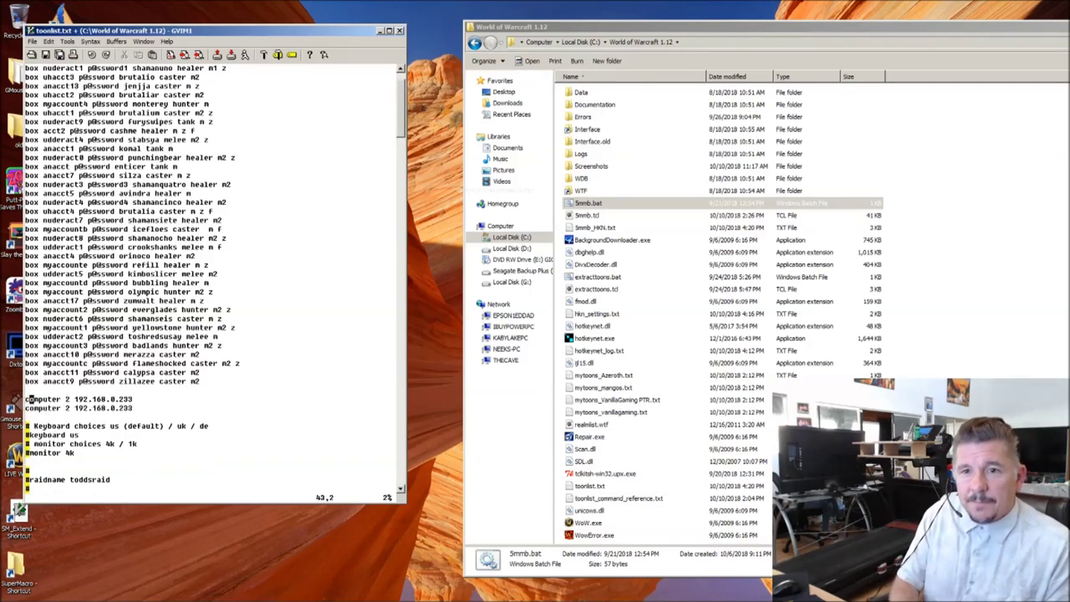
pyautogui.press('w')
pyautogui.press('1')
pyautogui.press('w')
pyautogui.press('w')
pyautogui.press('w')
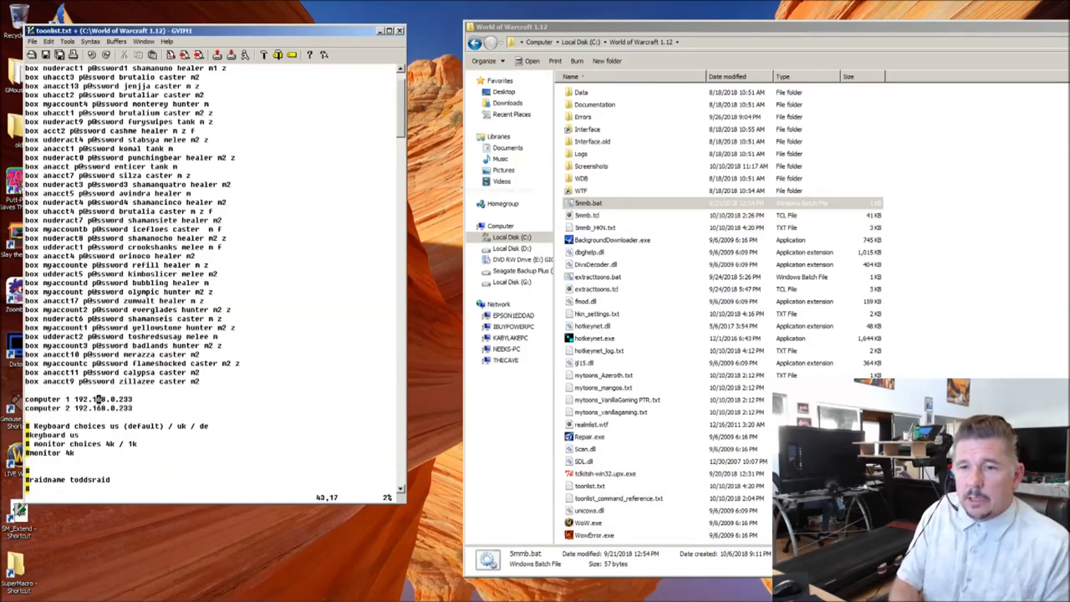
pyautogui.press('w')
pyautogui.press('w')
pyautogui.press('w')
pyautogui.press('w')
pyautogui.press('c')
pyautogui.press('w')
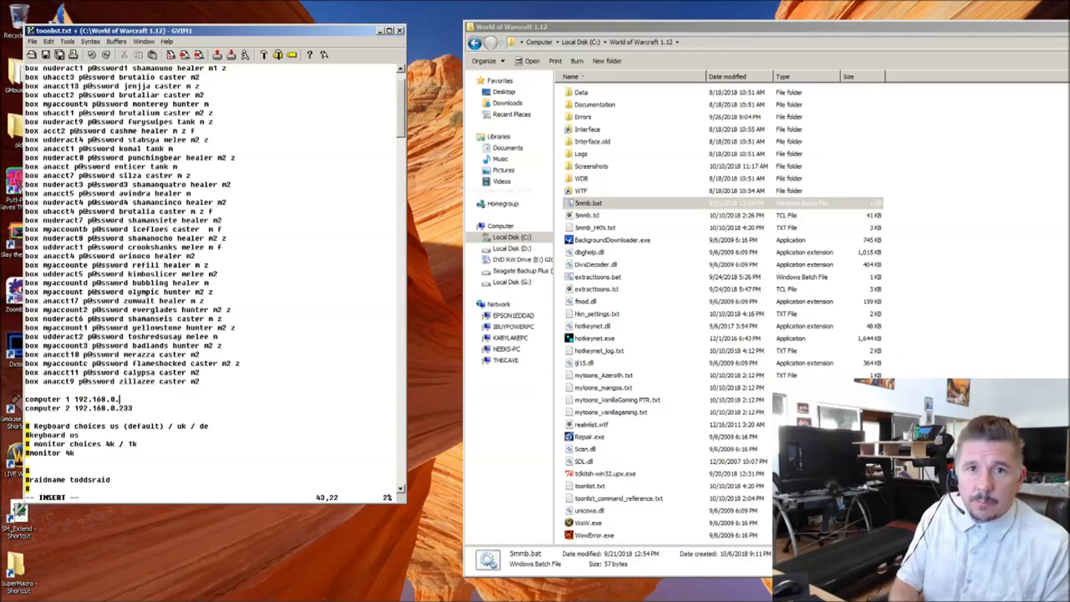
pyautogui.press('Escape')
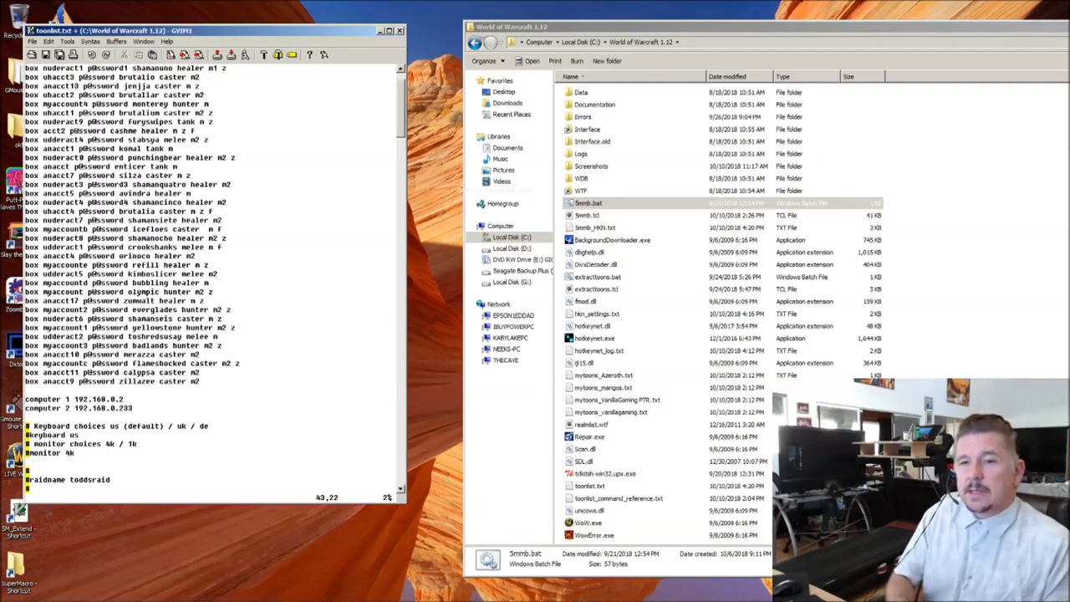
# Step: Delete the computer 1 line and save toonlist.txt
pyautogui.press('d')
pyautogui.press('d')
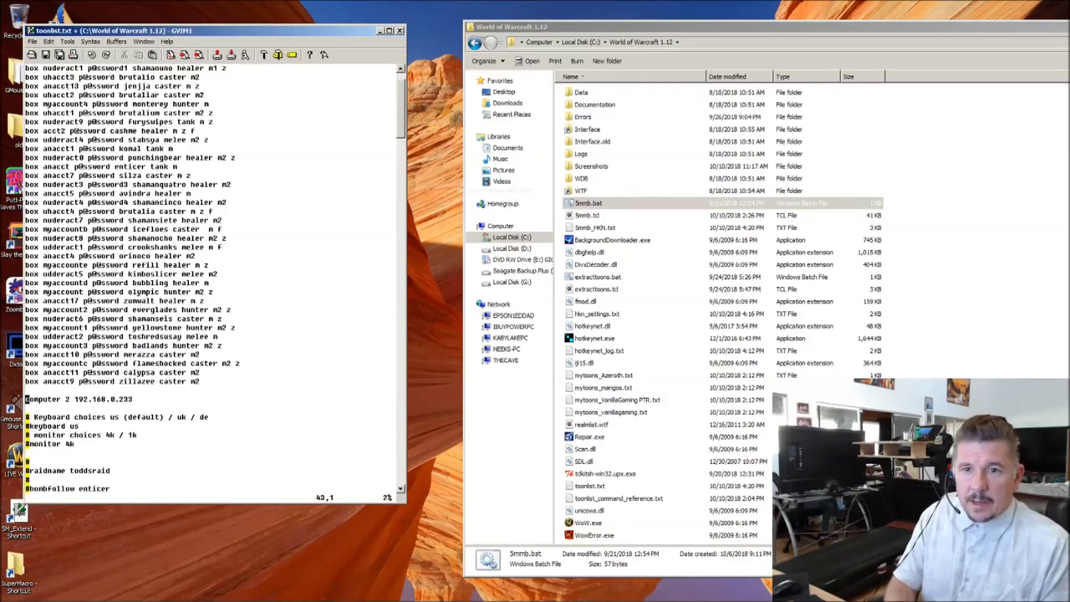
pyautogui.write(':w')
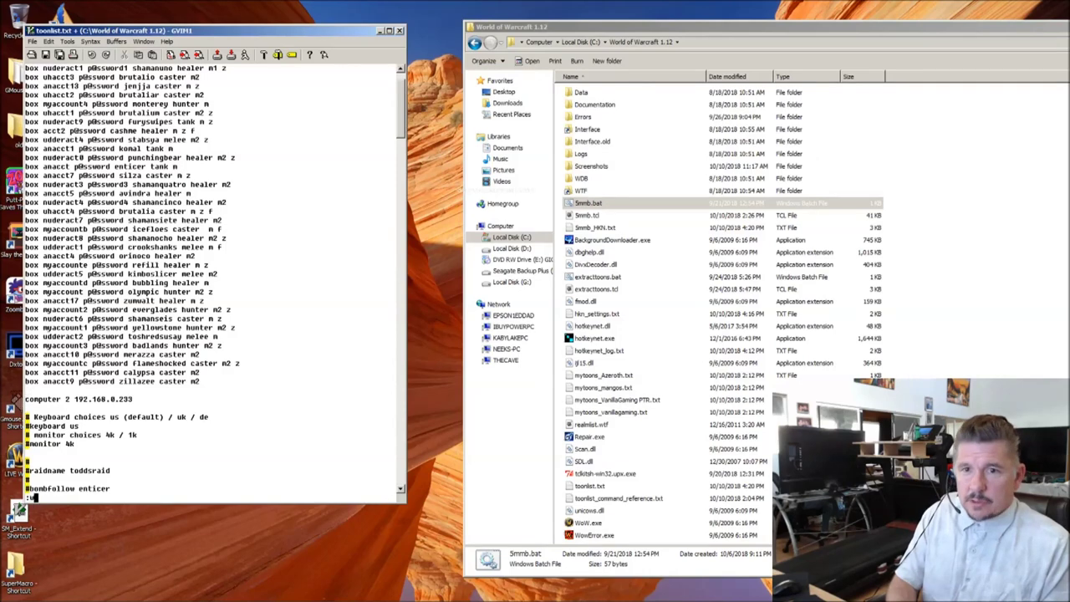
pyautogui.press('Return')
# Step: Rerun 5mmb.bat, approving the 5mmb_HKN.txt and SM_Extend.lua overwrites, as game clients open
pyautogui.click(587, 204)
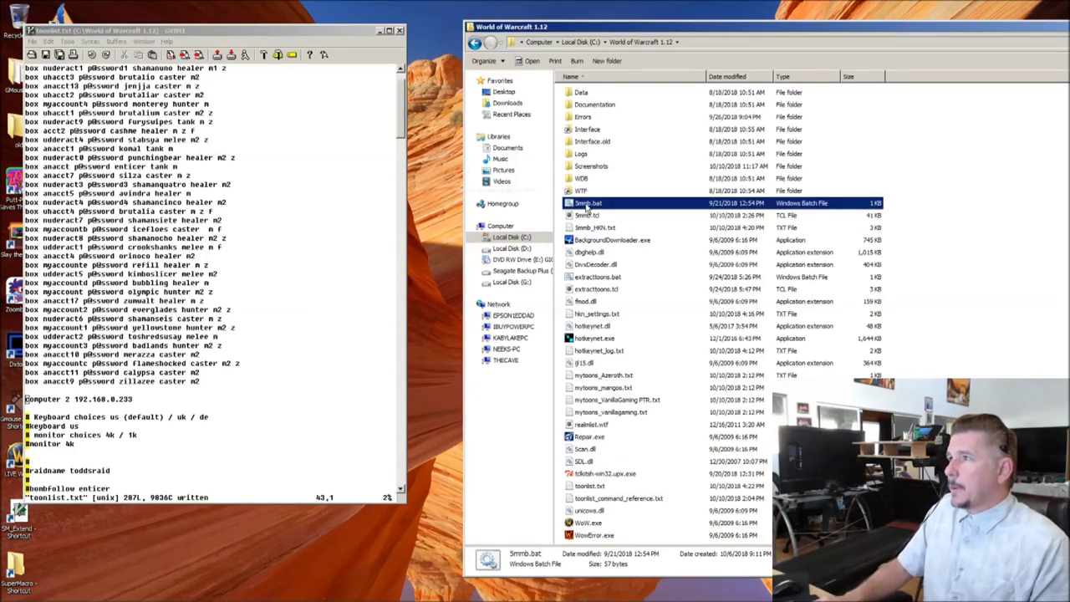
pyautogui.doubleClick(587, 205)
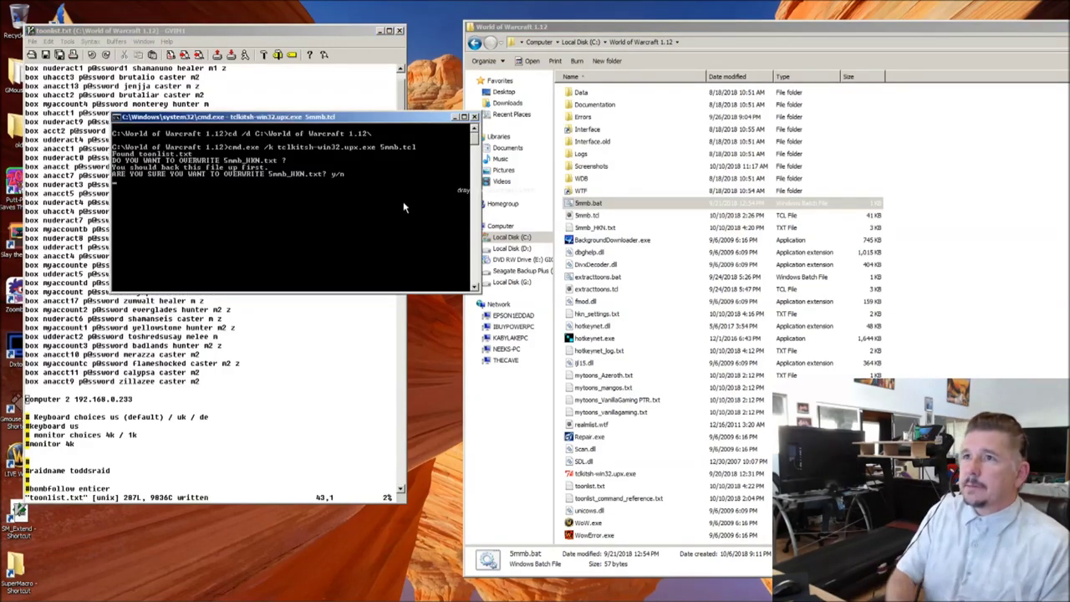
pyautogui.write('y')
pyautogui.press('Return')
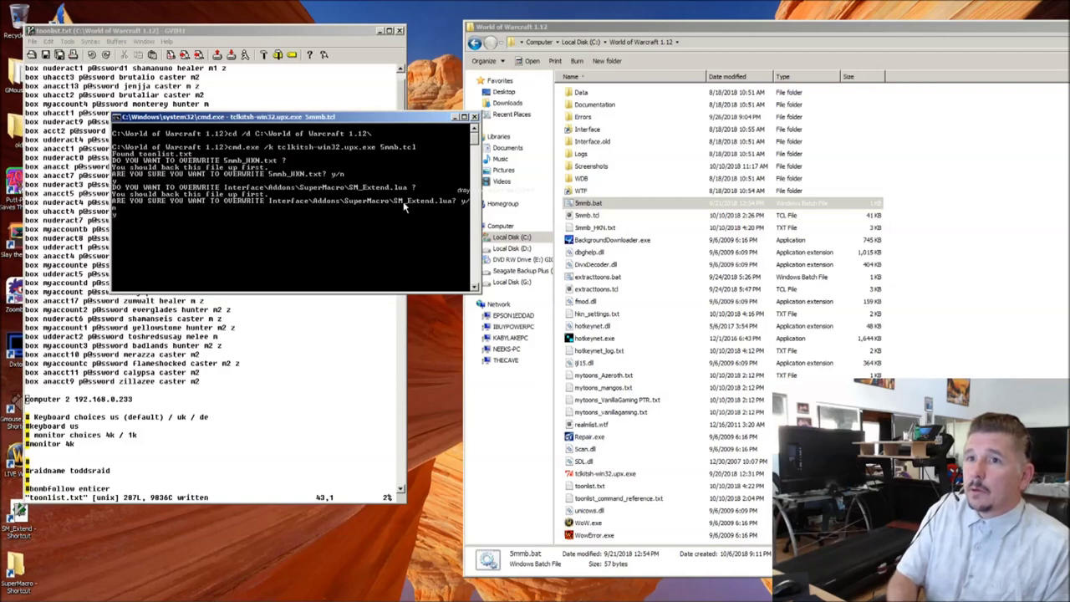
pyautogui.write('y')
pyautogui.press('Return')
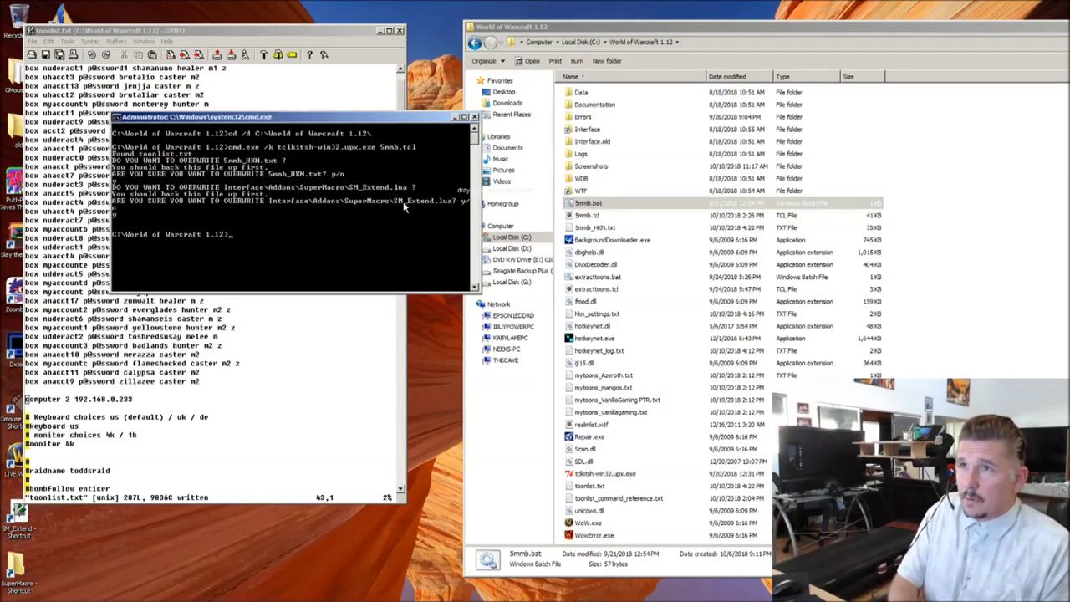
pyautogui.click(404, 416)
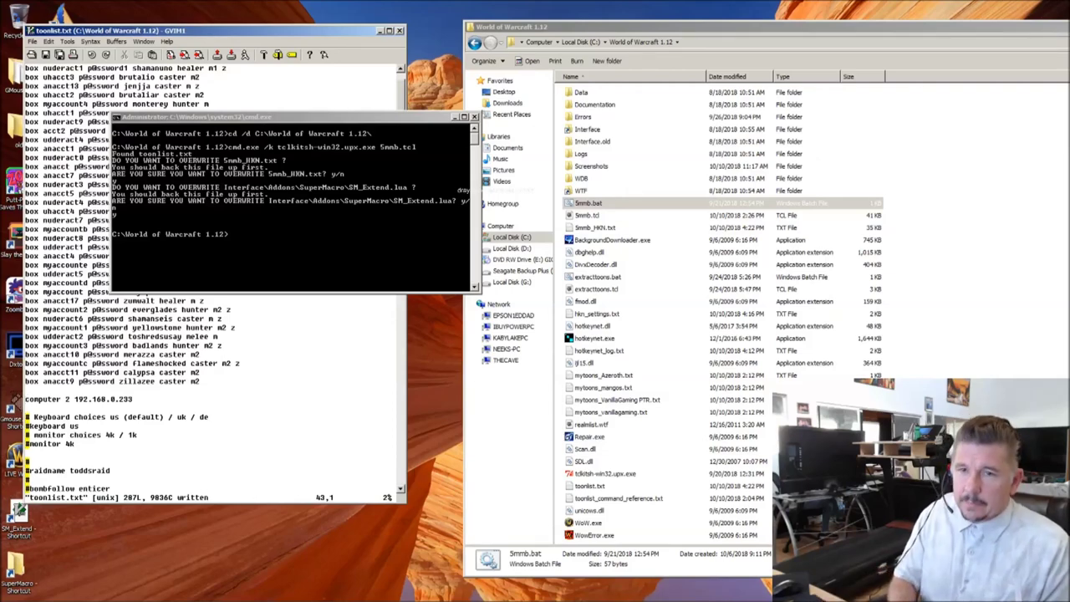
pyautogui.click(224, 175)
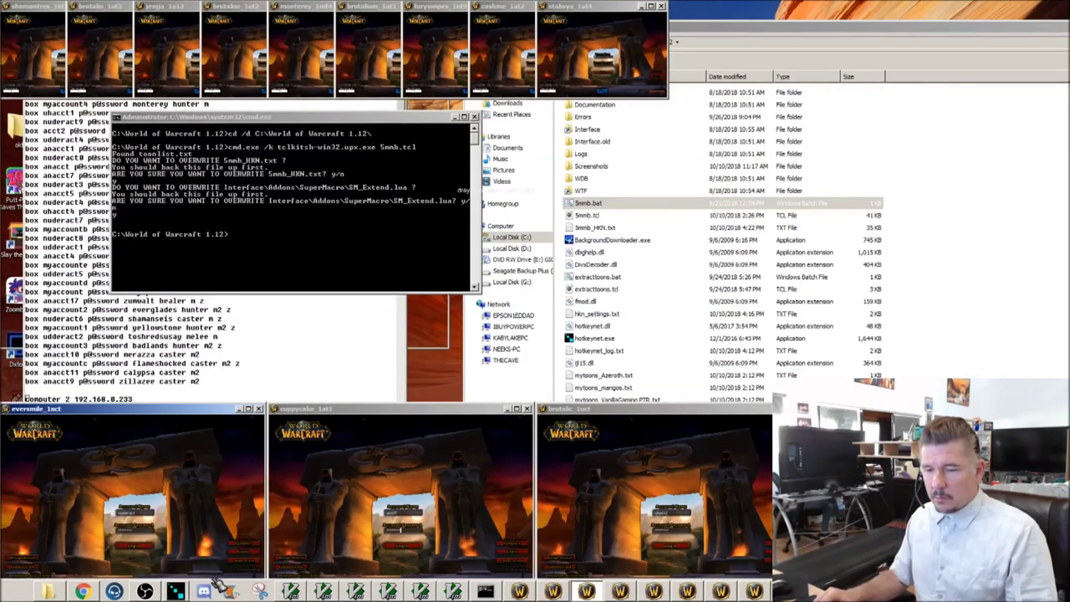
# Step: Cancel the port-in-use warning, hide clients with Ctrl+Alt+O, minimize HotkeyNet, and close Command Prompt
pyautogui.click(287, 539)
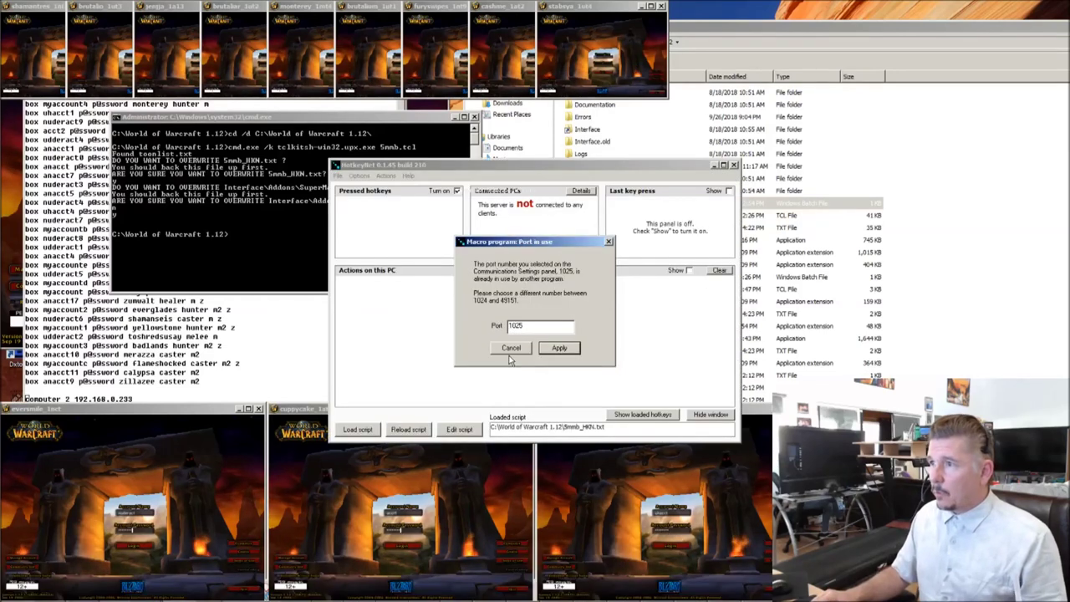
pyautogui.click(505, 348)
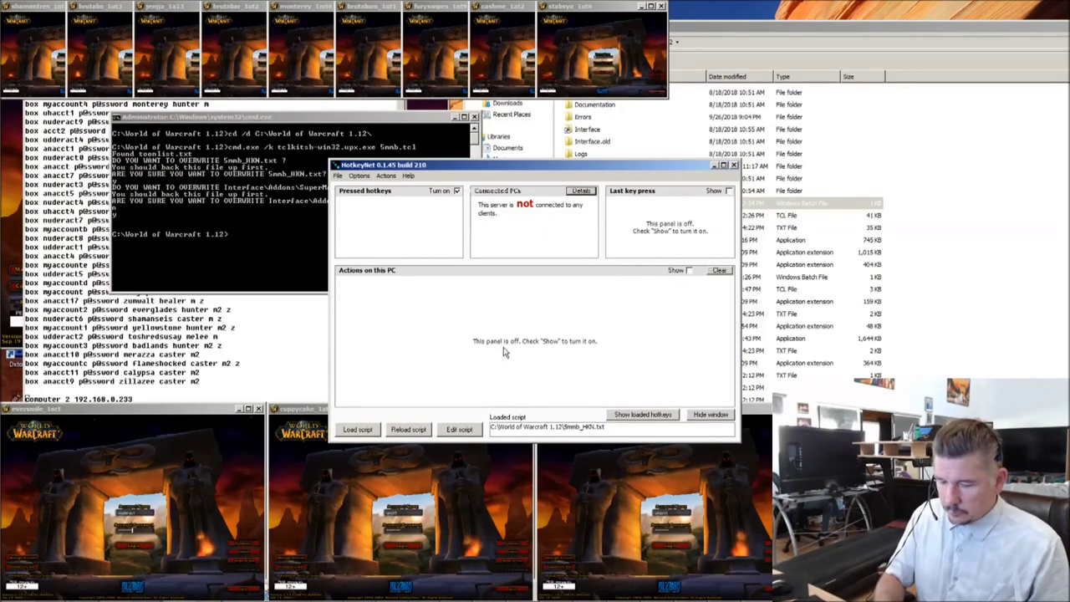
pyautogui.hotkey('ctrl', 'alt', 'o')
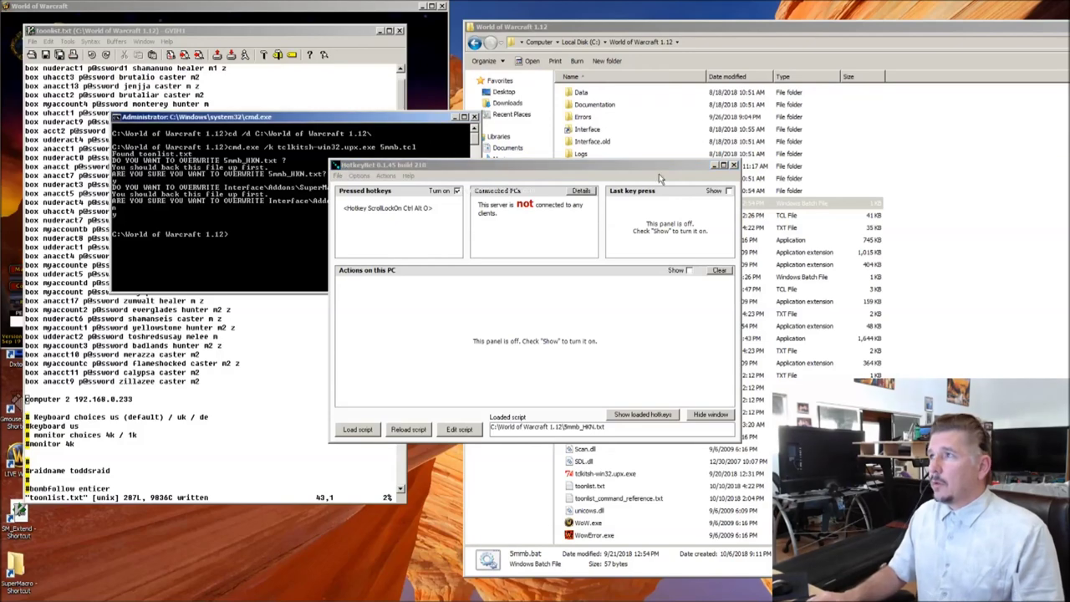
pyautogui.click(715, 166)
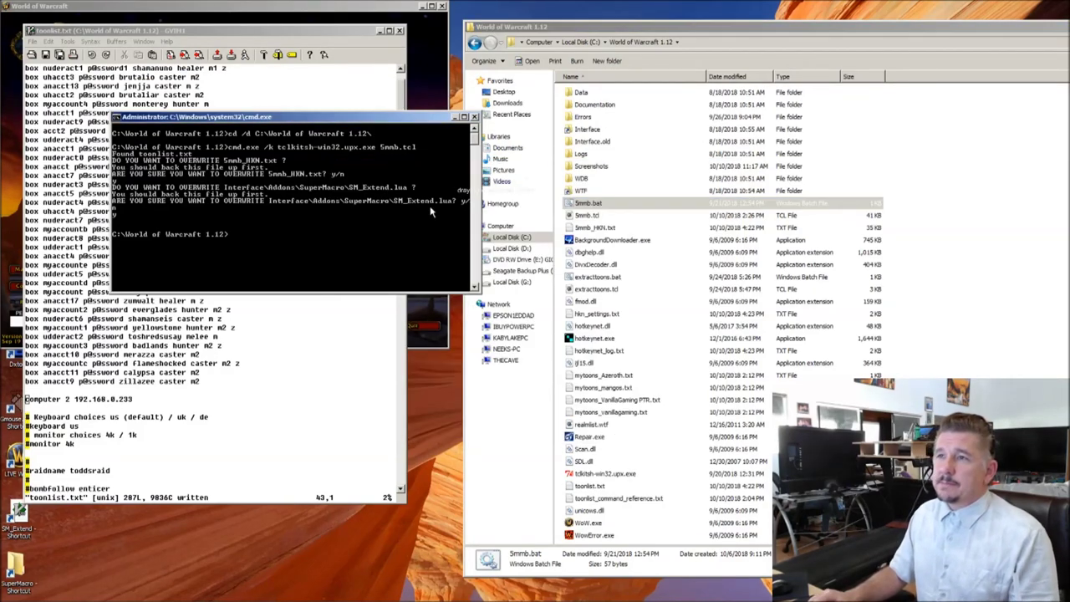
pyautogui.click(472, 117)
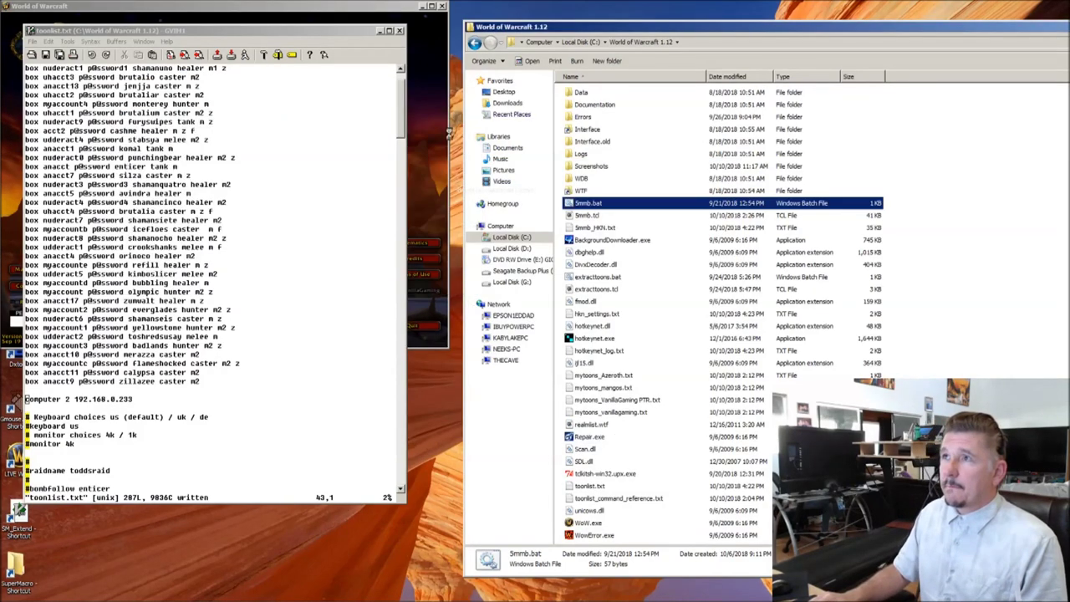
pyautogui.click(442, 6)
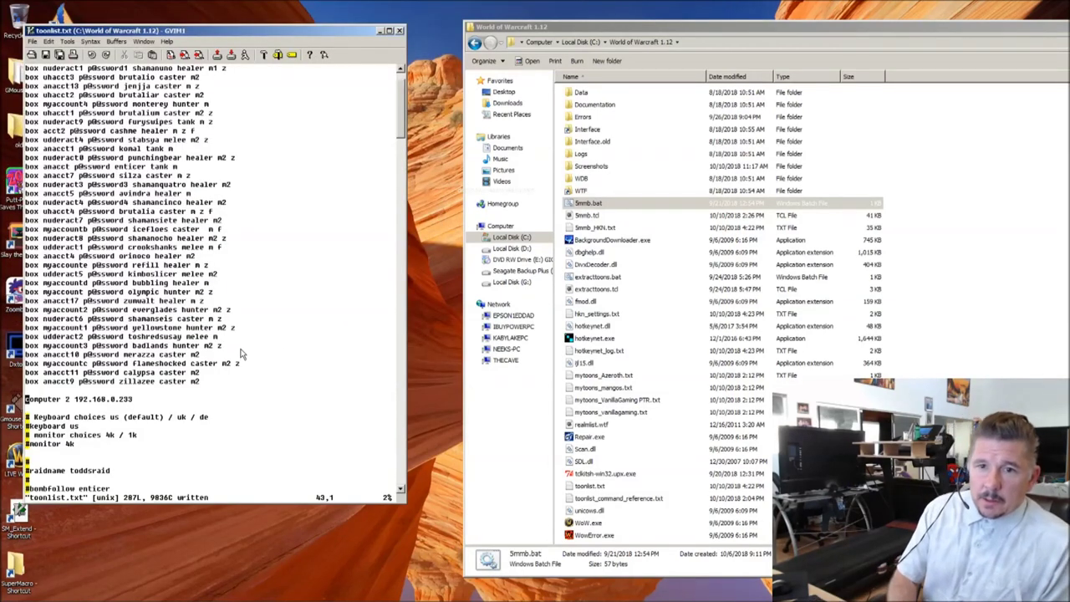
# Step: Uncomment the keyboard line in toonlist.txt and change its layout value to de
pyautogui.press('Down')
pyautogui.press('Down')
pyautogui.press('Down')
pyautogui.press('Down')
pyautogui.press('Down')
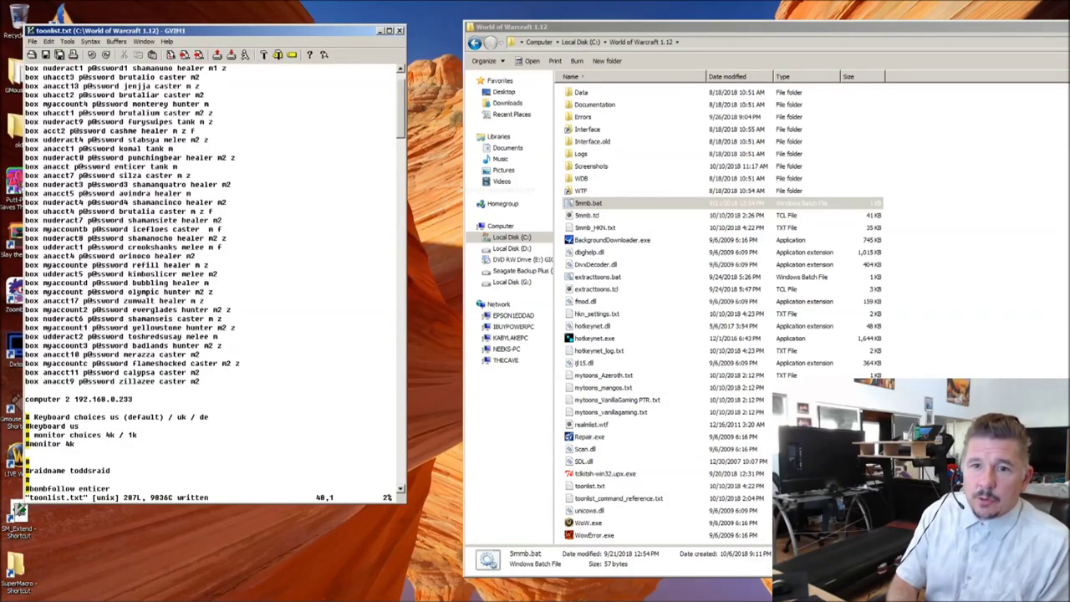
pyautogui.press('Up')
pyautogui.press('Up')
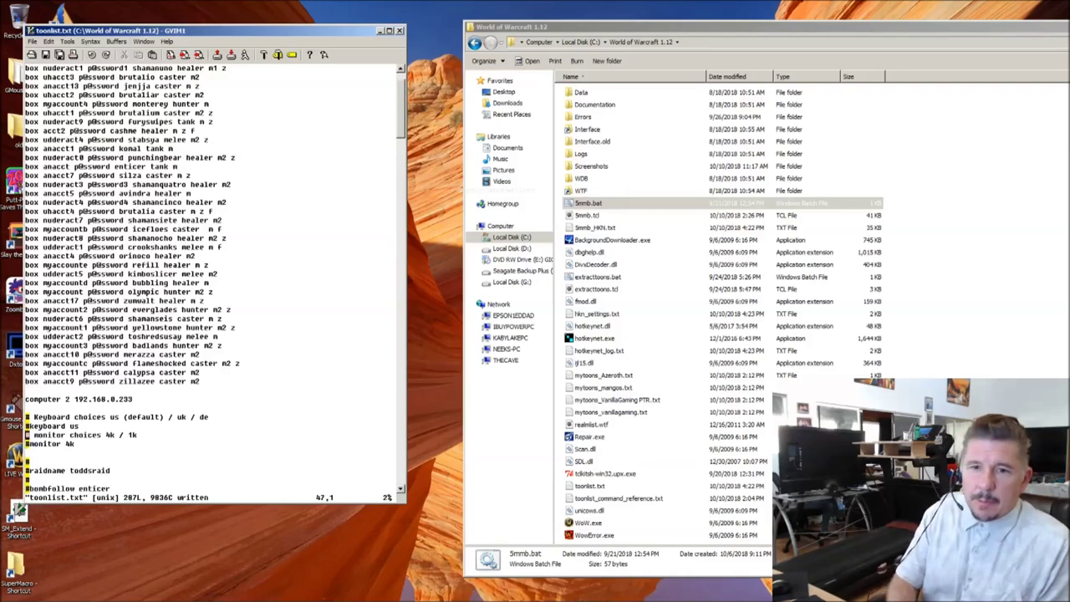
pyautogui.press('o')
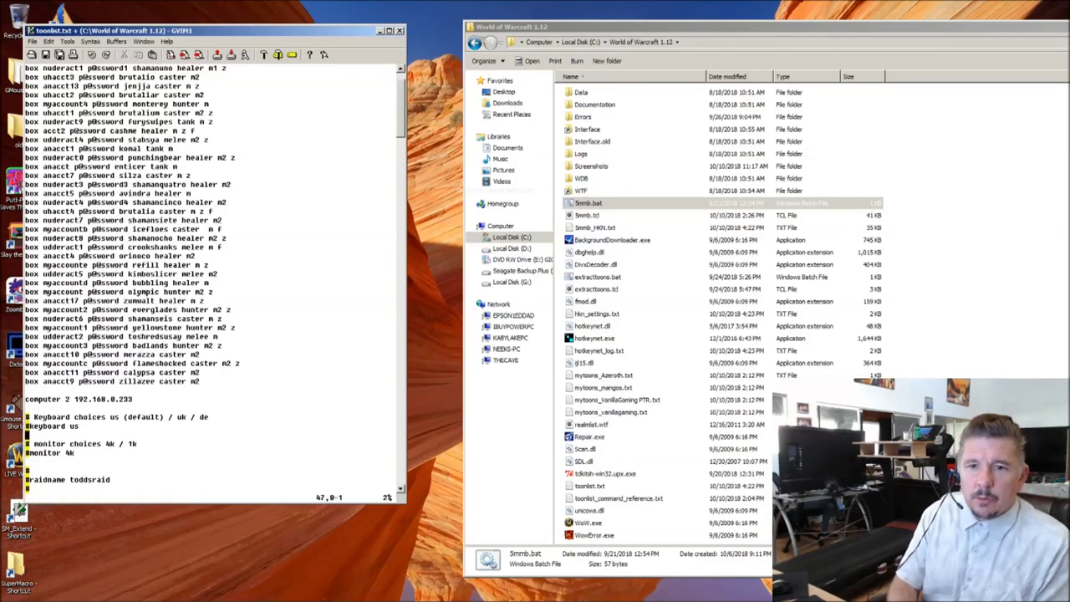
pyautogui.press('Escape')
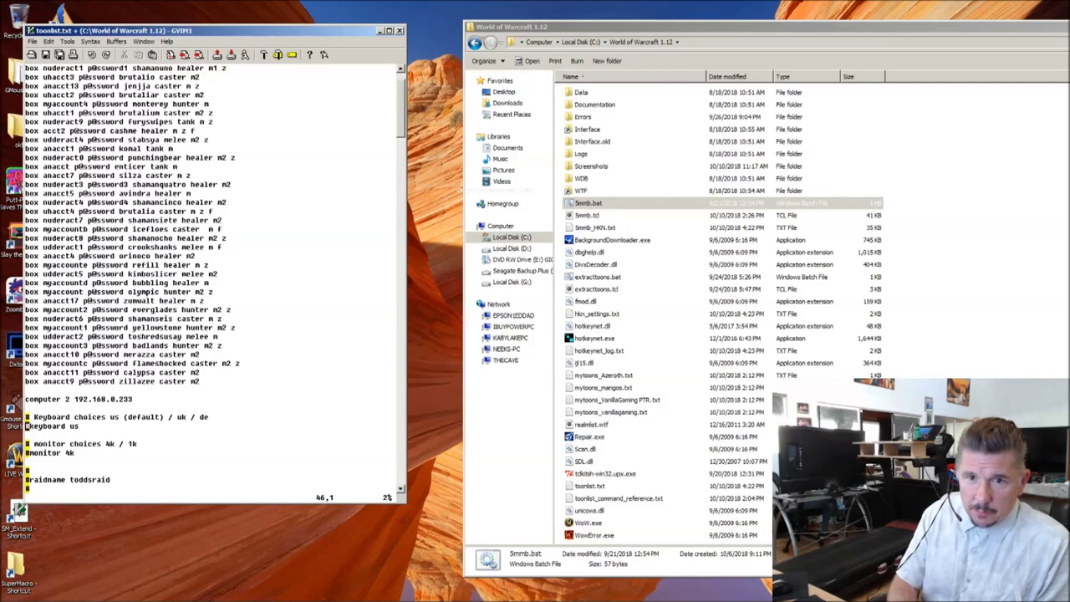
pyautogui.press('x')
pyautogui.press('l')
pyautogui.press('l')
pyautogui.press('l')
pyautogui.press('l')
pyautogui.press('l')
pyautogui.press('l')
pyautogui.press('l')
pyautogui.press('l')
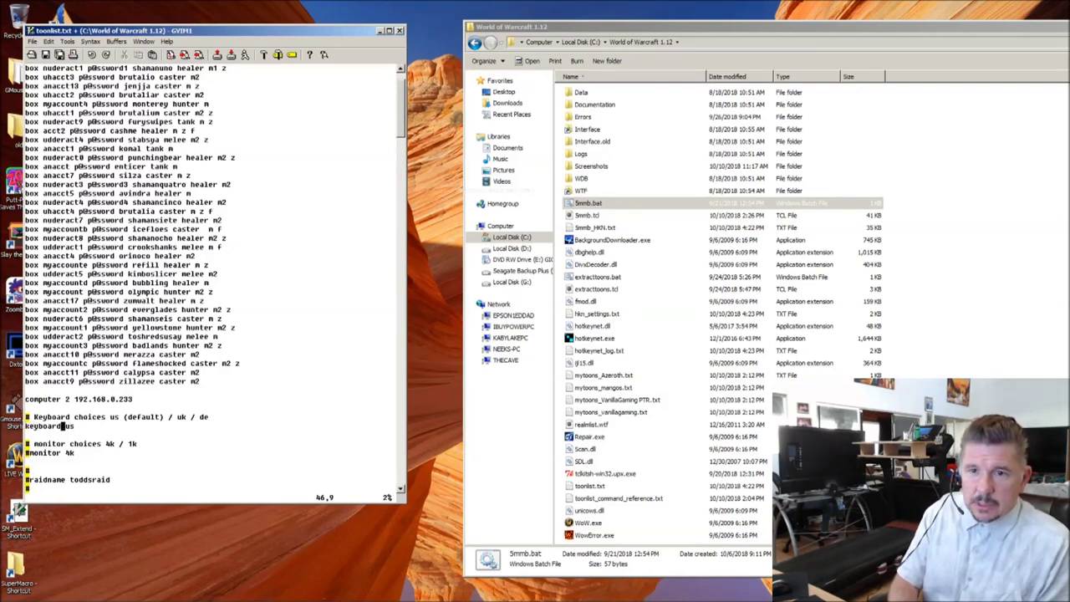
pyautogui.press('l')
pyautogui.press('D')
pyautogui.write('ard ')
pyautogui.write('uk')
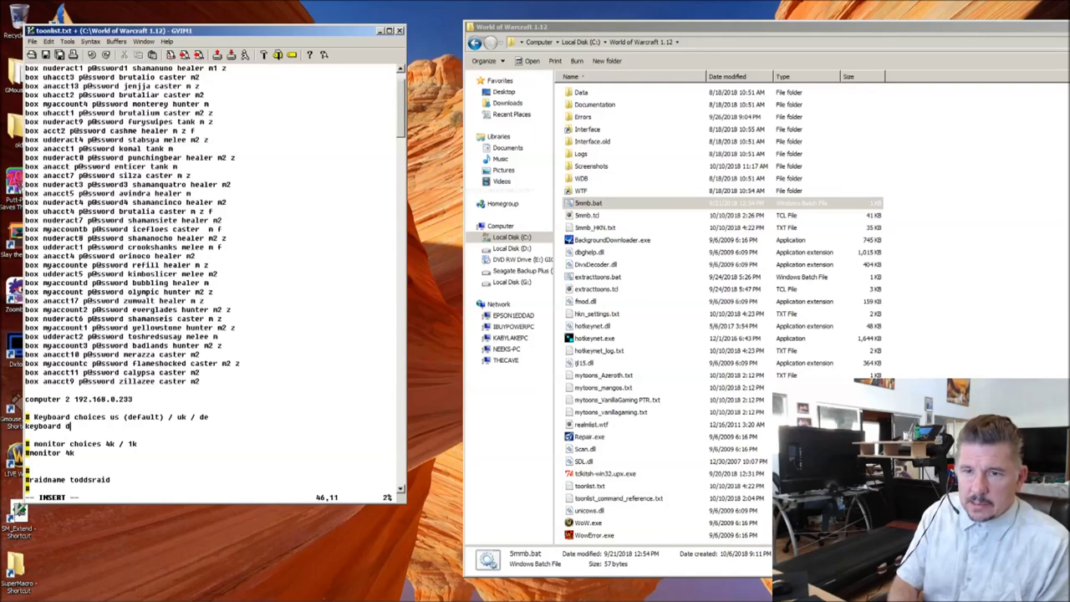
pyautogui.press('Escape')
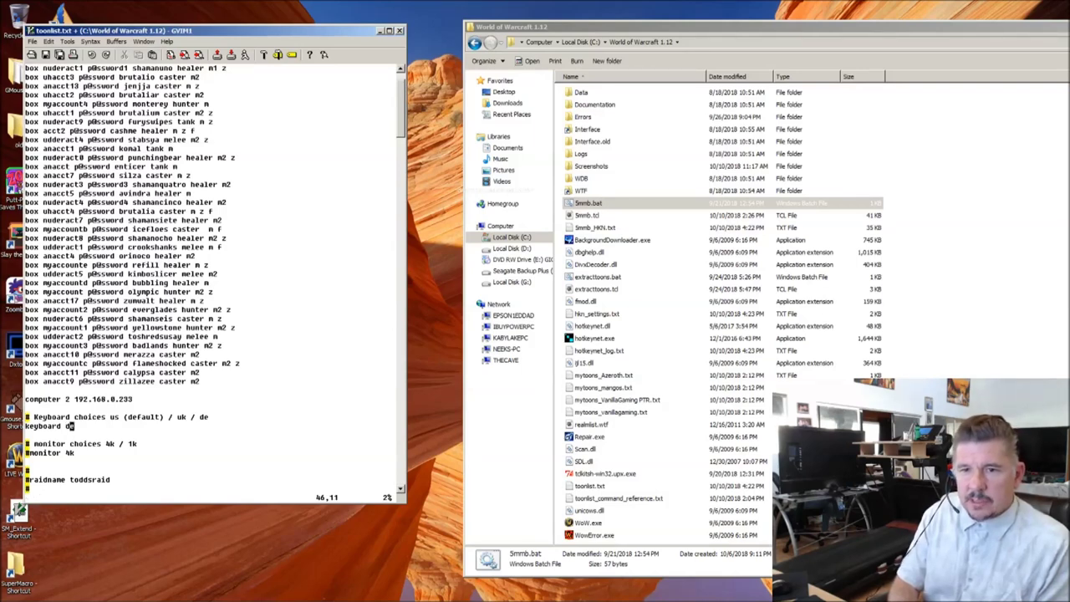
pyautogui.press('h')
pyautogui.press('h')
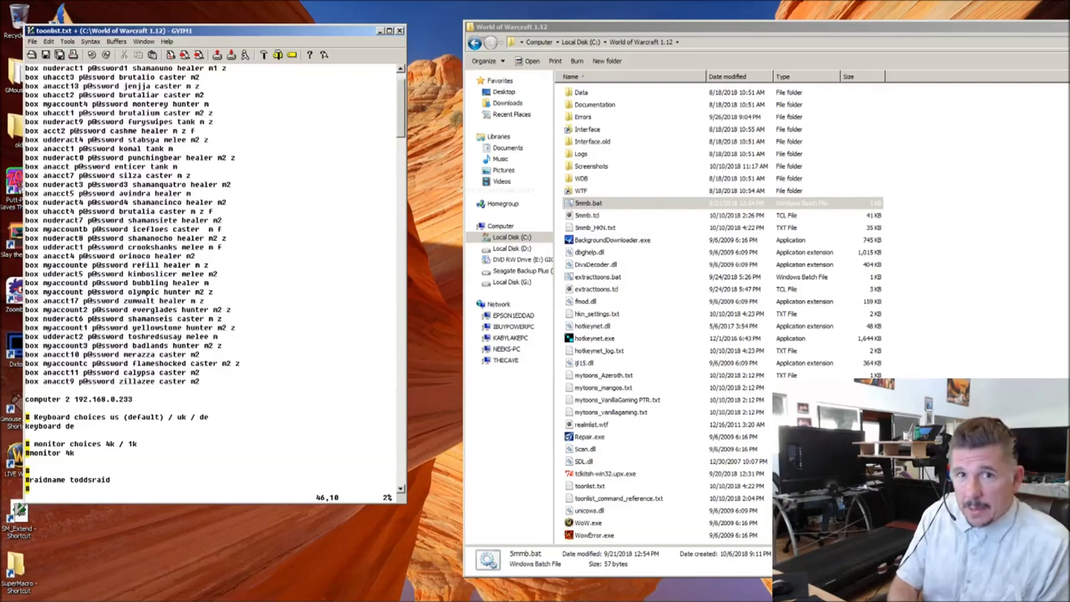
# Step: Review the bombfollow, monitor and raidname lines, then open the Interface folder in Explorer
pyautogui.press('Down')
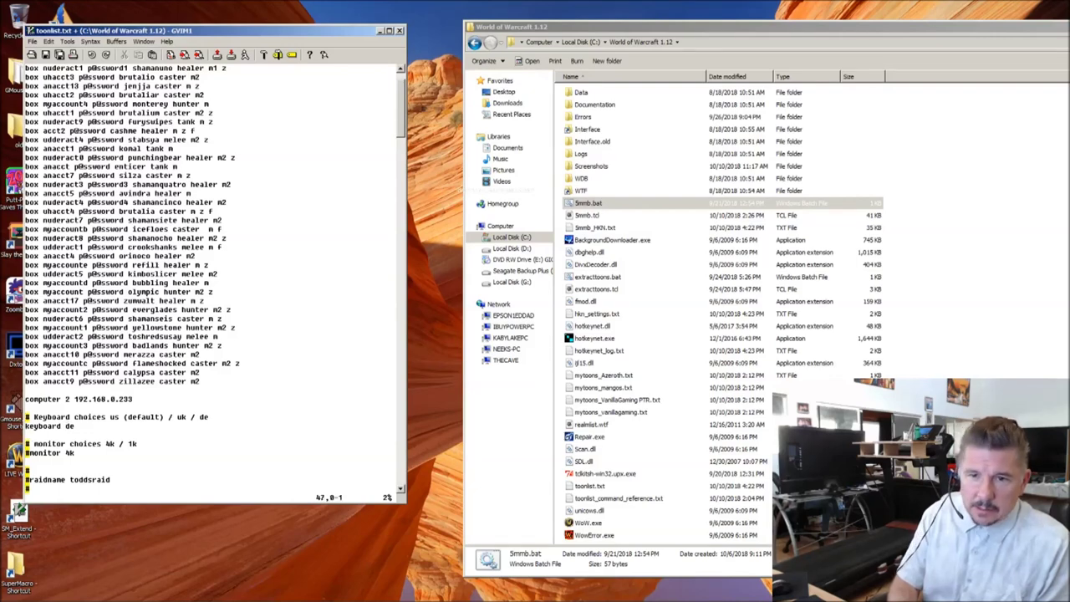
pyautogui.press('Down')
pyautogui.press('Down')
pyautogui.press('Down')
pyautogui.press('Down')
pyautogui.press('Down')
pyautogui.press('Down')
pyautogui.press('Down')
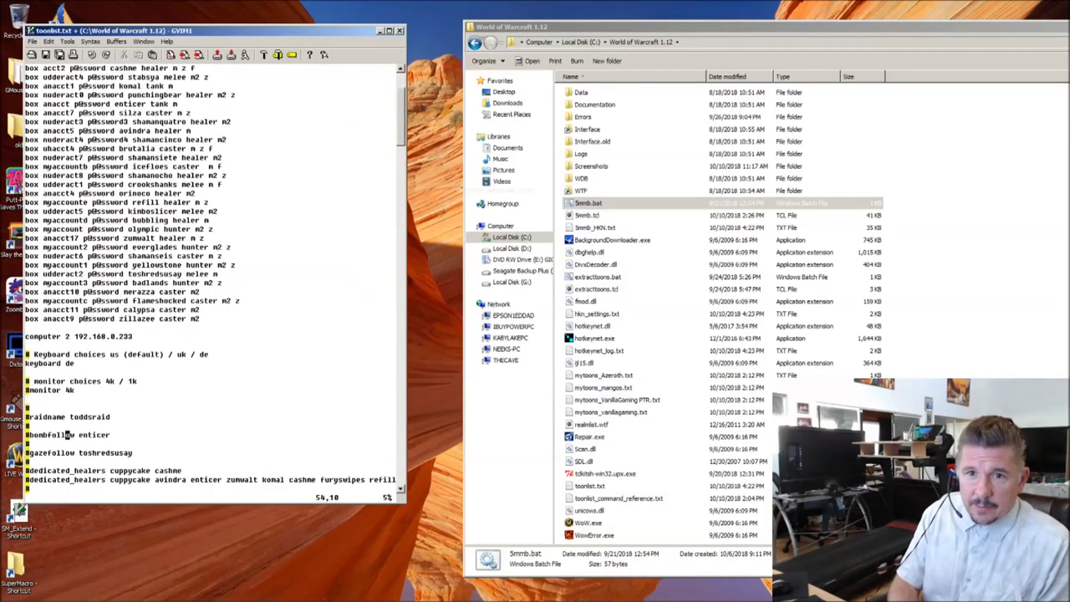
pyautogui.press('Up')
pyautogui.press('Up')
pyautogui.press('Up')
pyautogui.press('Up')
pyautogui.press('Up')
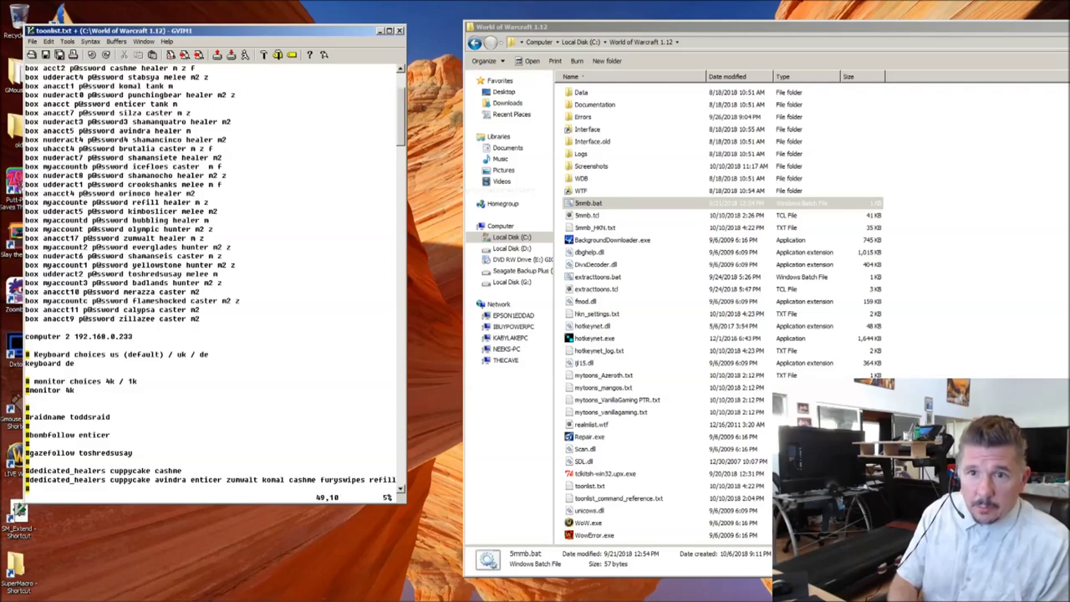
pyautogui.press('Up')
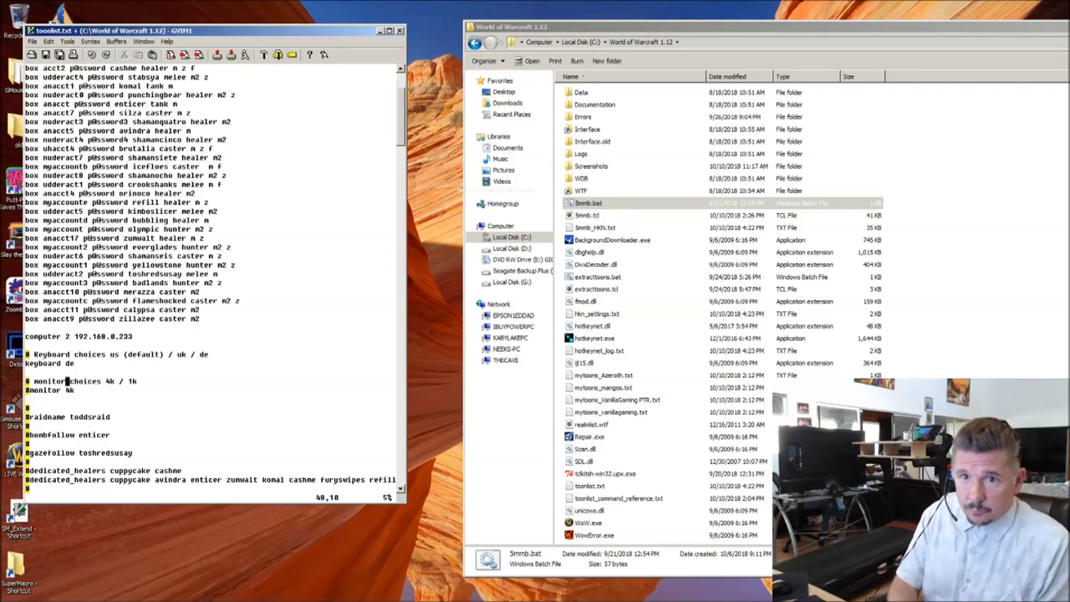
pyautogui.press('Down')
pyautogui.press('Down')
pyautogui.press('Down')
pyautogui.press('Down')
pyautogui.press('Down')
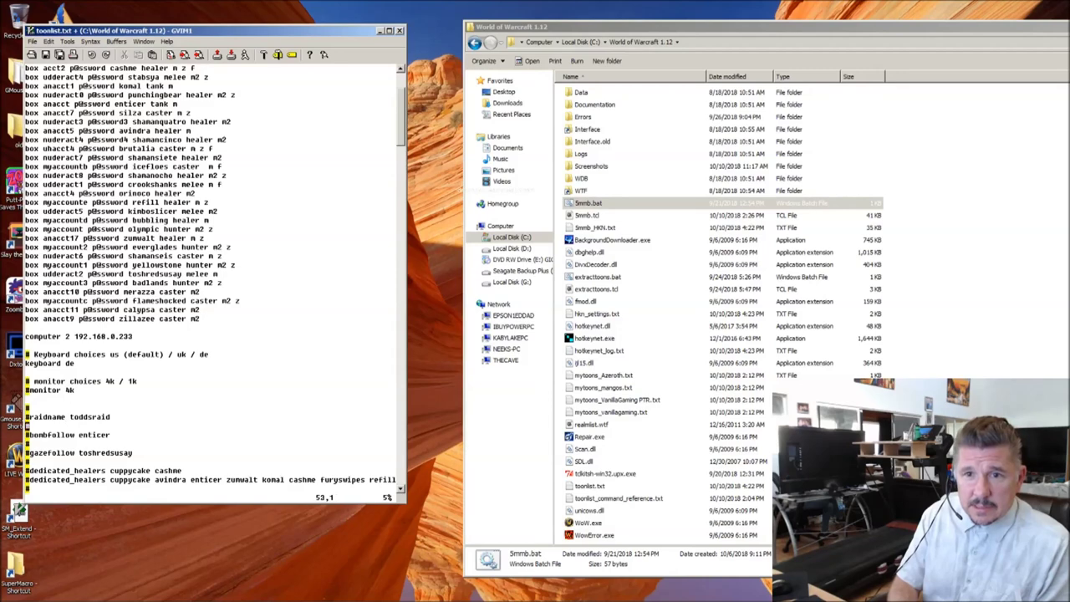
pyautogui.press('Up')
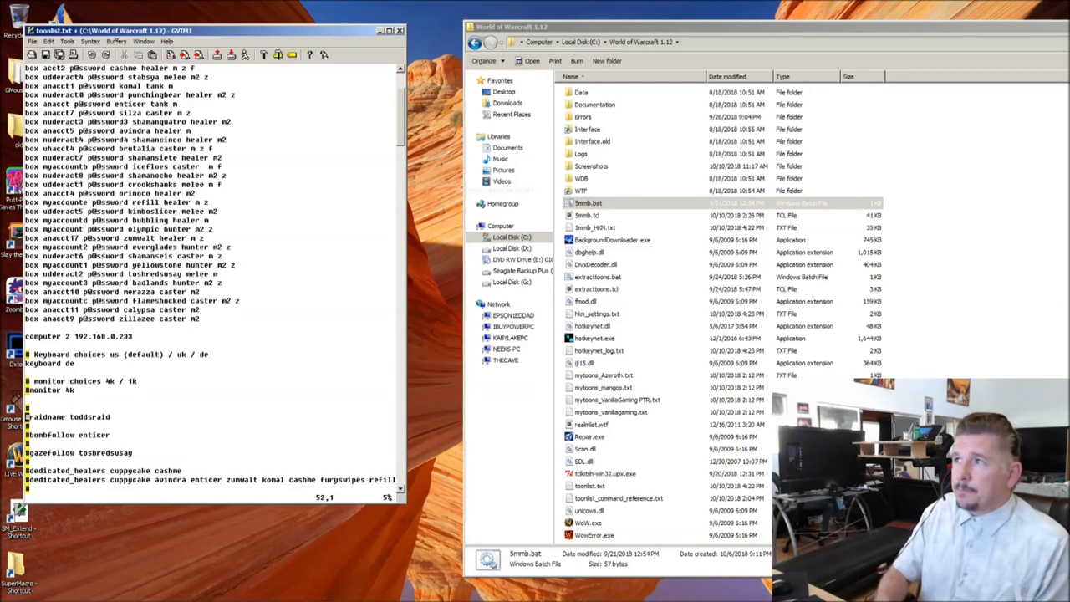
pyautogui.doubleClick(586, 130)
# Step: Open AddOns > SuperMacro and load SM_Extend.lua into a new GVim window, shifting Explorer left
pyautogui.doubleClick(587, 107)
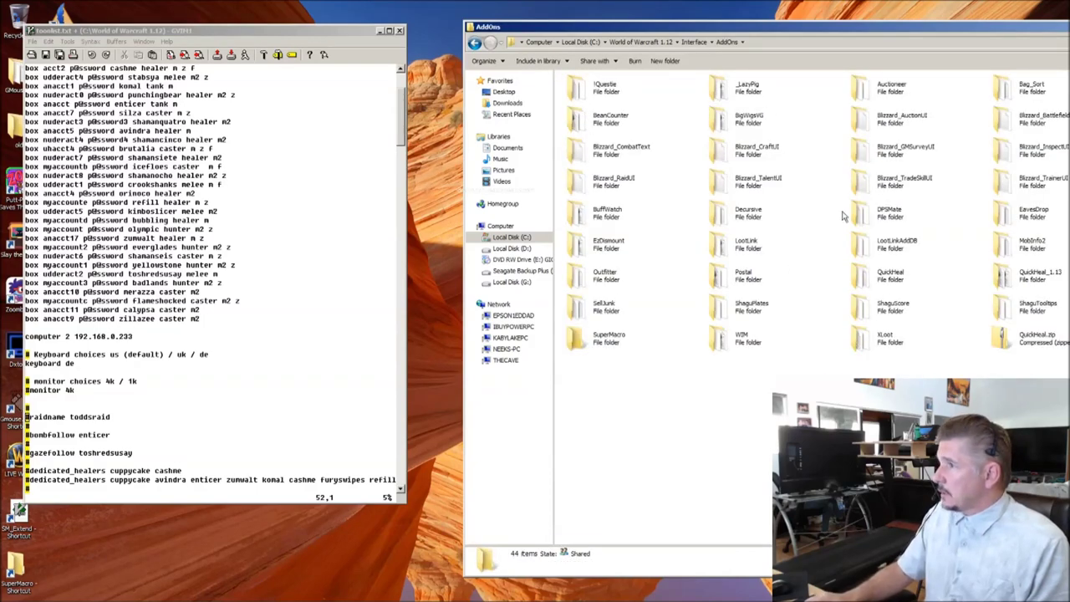
pyautogui.doubleClick(589, 339)
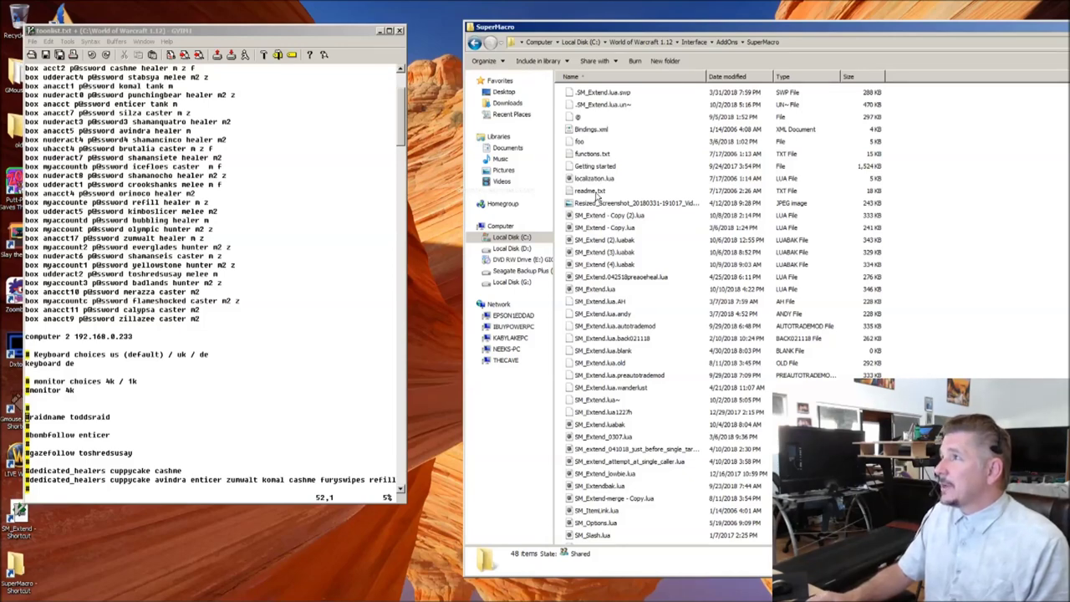
pyautogui.doubleClick(595, 289)
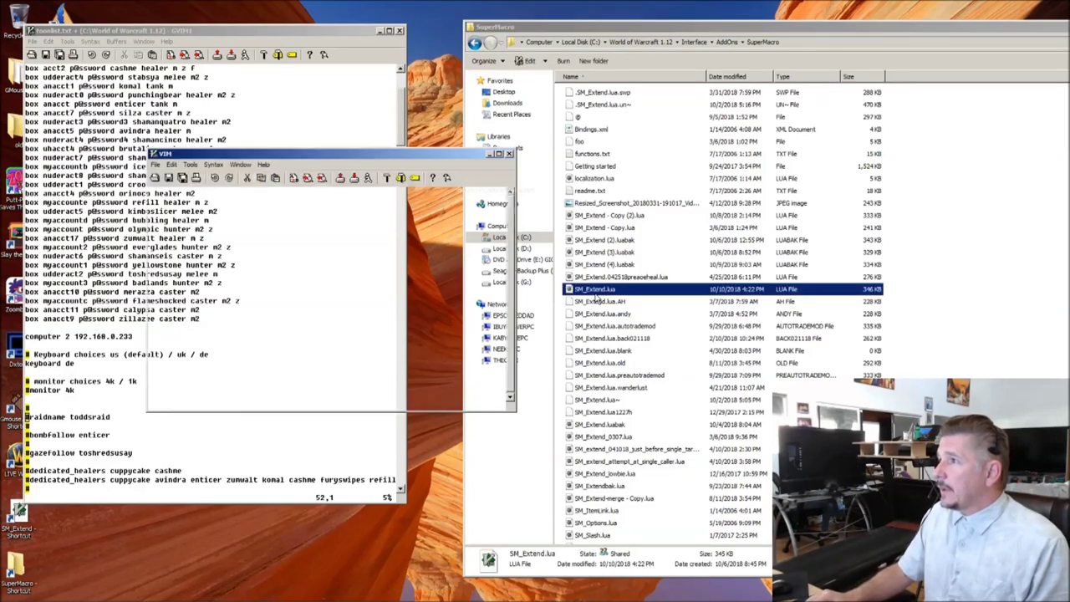
pyautogui.moveTo(959, 34); pyautogui.dragTo(822, 49)
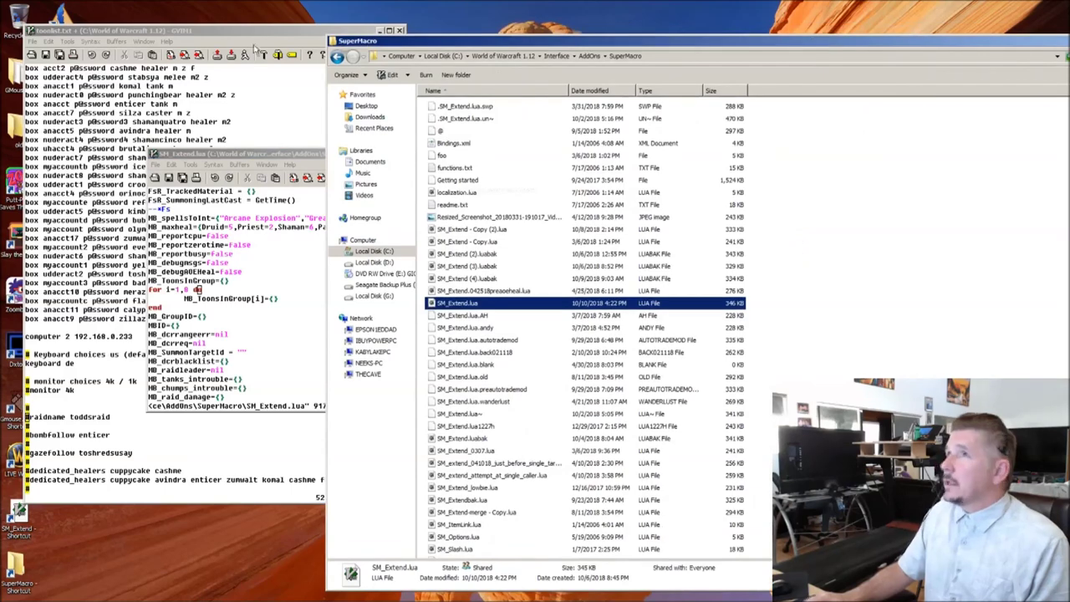
# Step: Send Explorer back to the World of Warcraft 1.12 folder and move its window right
pyautogui.click(337, 57)
pyautogui.click(337, 57)
pyautogui.click(337, 57)
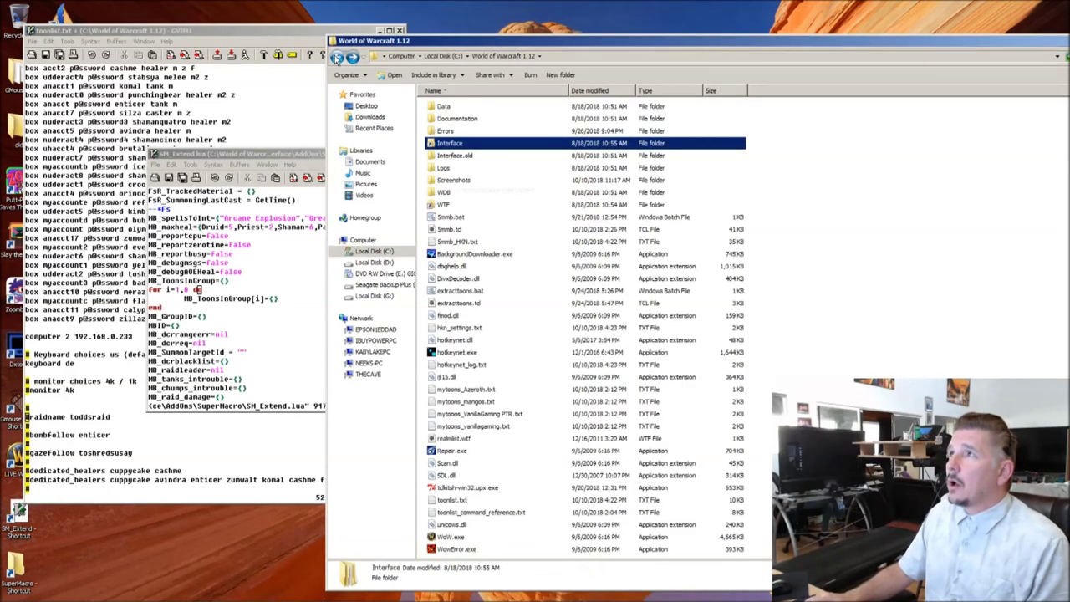
pyautogui.moveTo(456, 47); pyautogui.dragTo(619, 46)
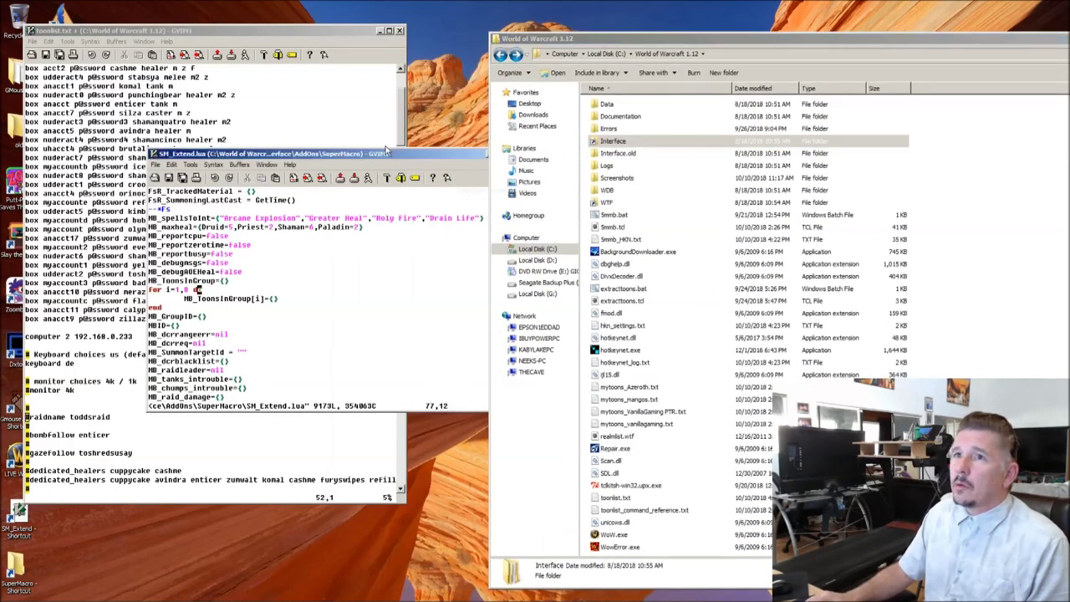
# Step: Check that MB_RAID in SM_Extend.lua reads MULTIBOX_myraid1, then close that GVim window
pyautogui.click(389, 157)
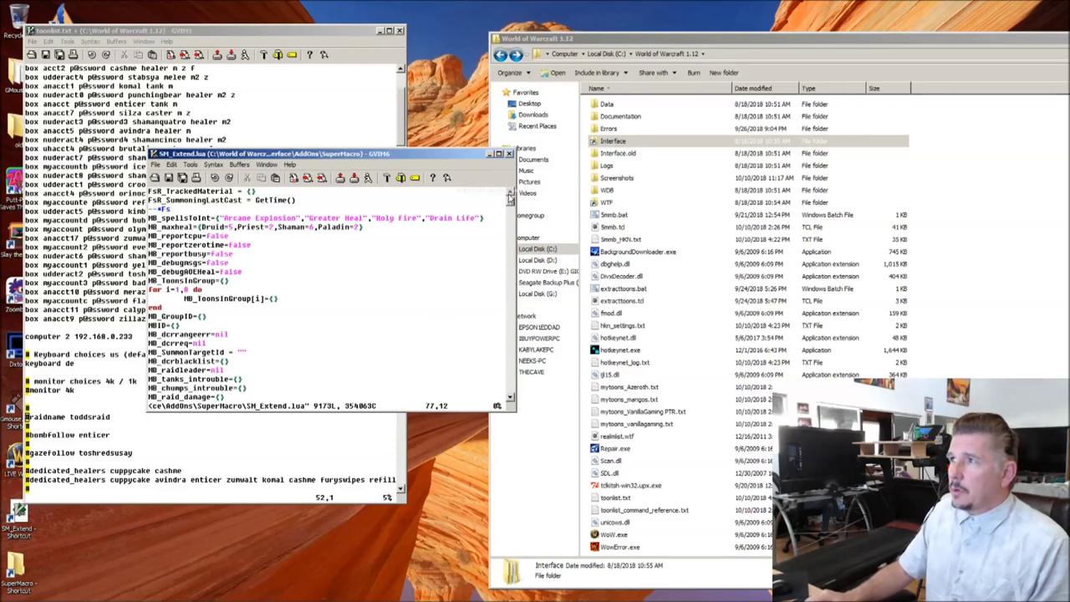
pyautogui.moveTo(512, 203); pyautogui.dragTo(513, 194)
pyautogui.click(225, 219)
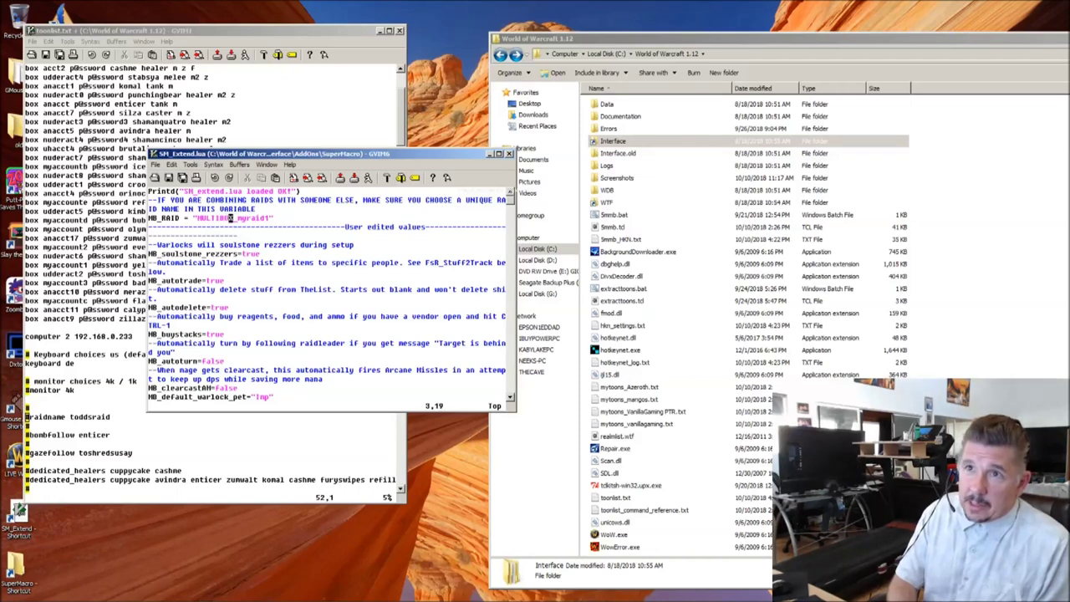
pyautogui.press('b')
pyautogui.press('b')
pyautogui.press('b')
pyautogui.press('l')
pyautogui.press('l')
pyautogui.press('l')
pyautogui.press('l')
pyautogui.press('l')
pyautogui.press('l')
pyautogui.press('l')
pyautogui.press('l')
pyautogui.press('l')
pyautogui.press('l')
pyautogui.press('l')
pyautogui.press('l')
pyautogui.press('l')
pyautogui.press('l')
pyautogui.press('l')
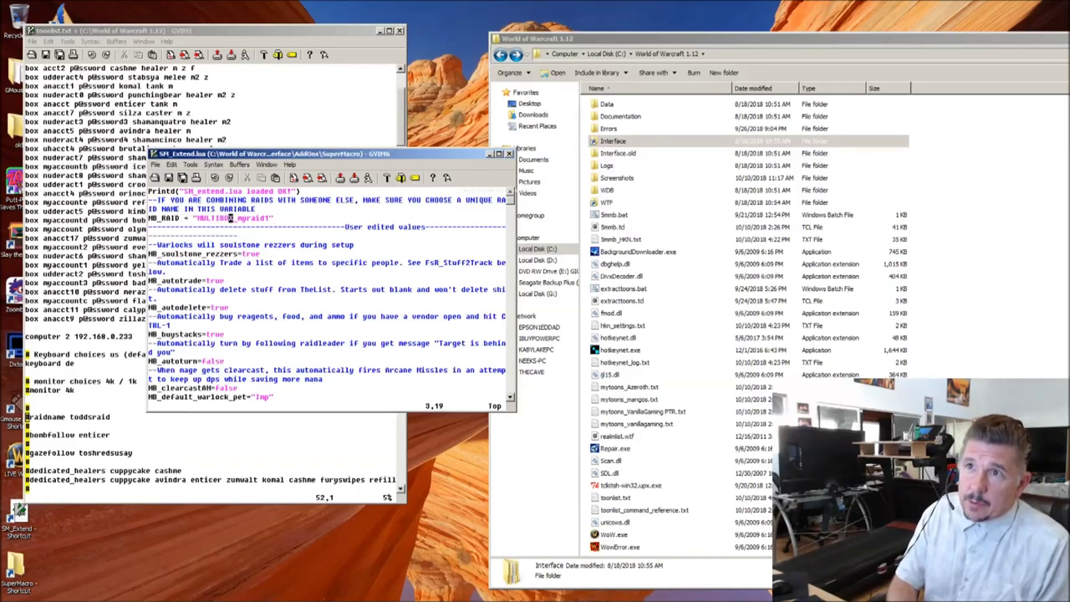
pyautogui.press('l')
pyautogui.press('l')
pyautogui.press('l')
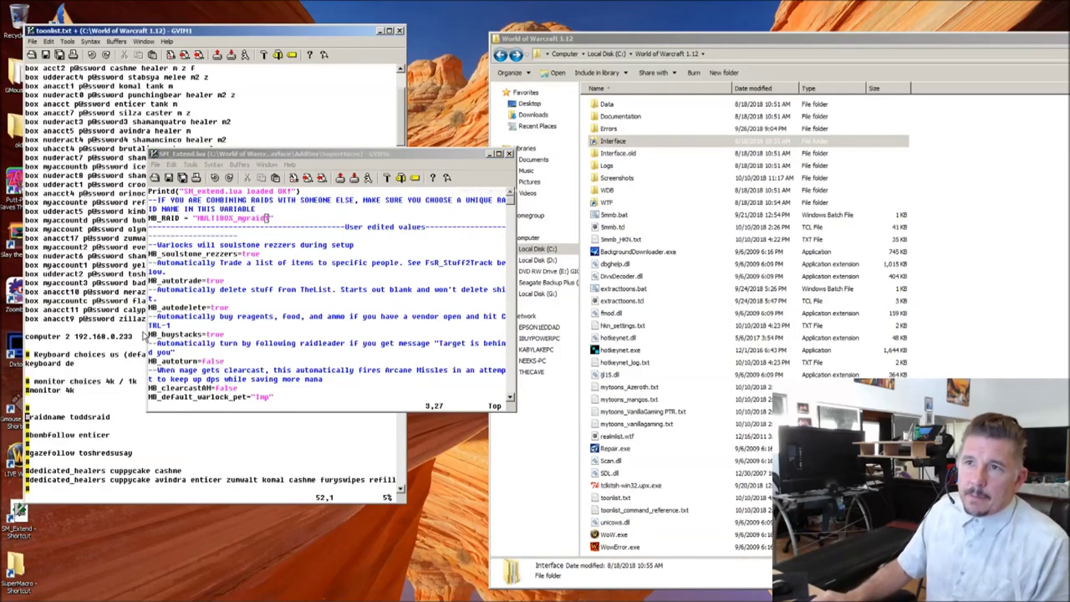
pyautogui.click(489, 156)
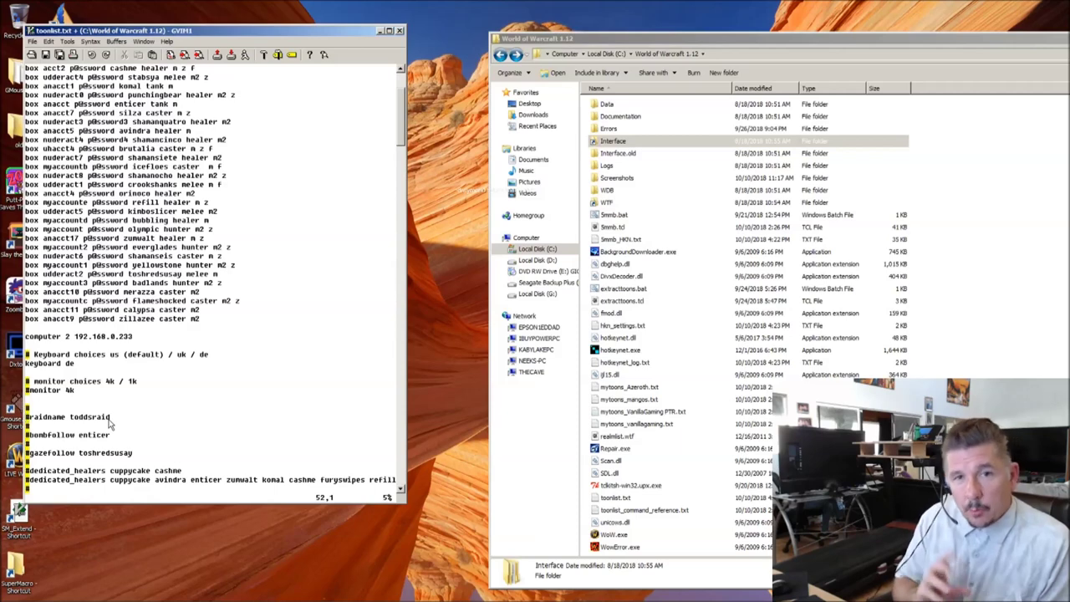
# Step: Uncomment the raidname toddsraid line and delete the blank line above it, undoing an accidental deletion
pyautogui.press('l')
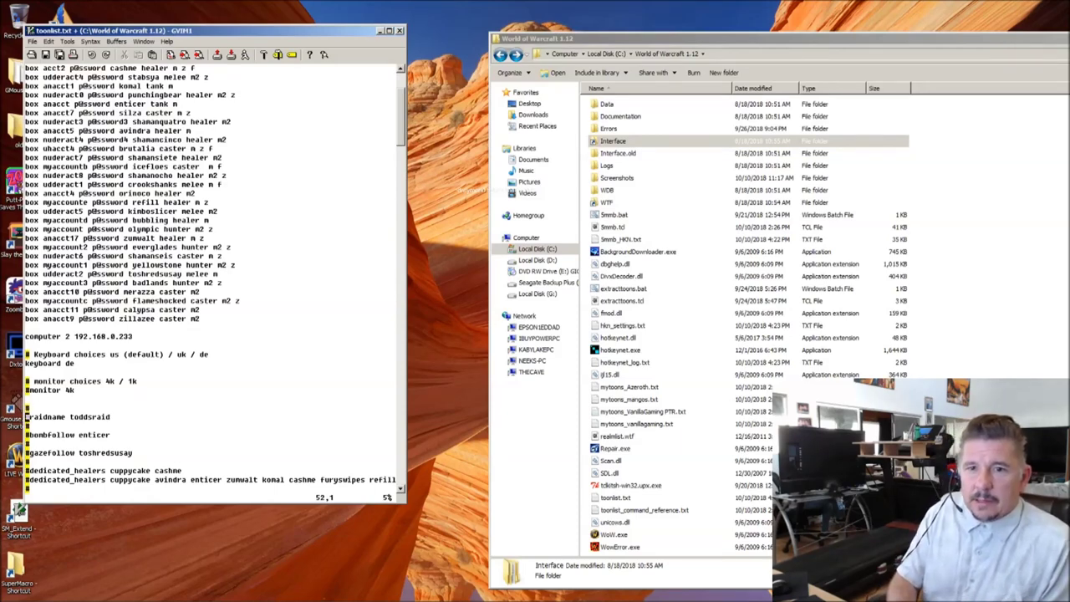
pyautogui.press('x')
pyautogui.press('u')
pyautogui.press('h')
pyautogui.press('x')
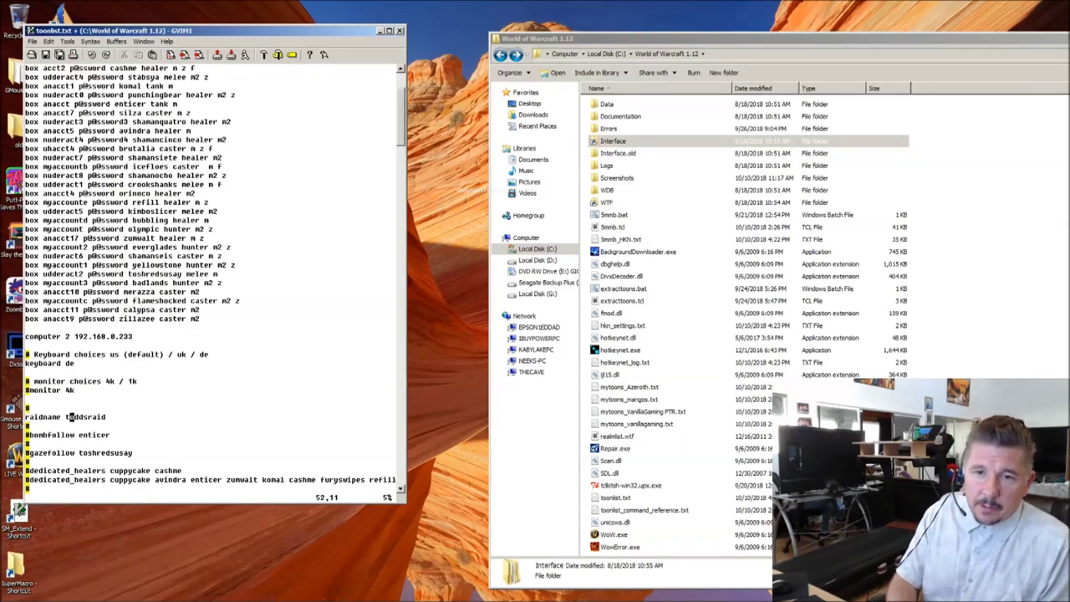
pyautogui.press('k')
pyautogui.press('d')
pyautogui.press('d')
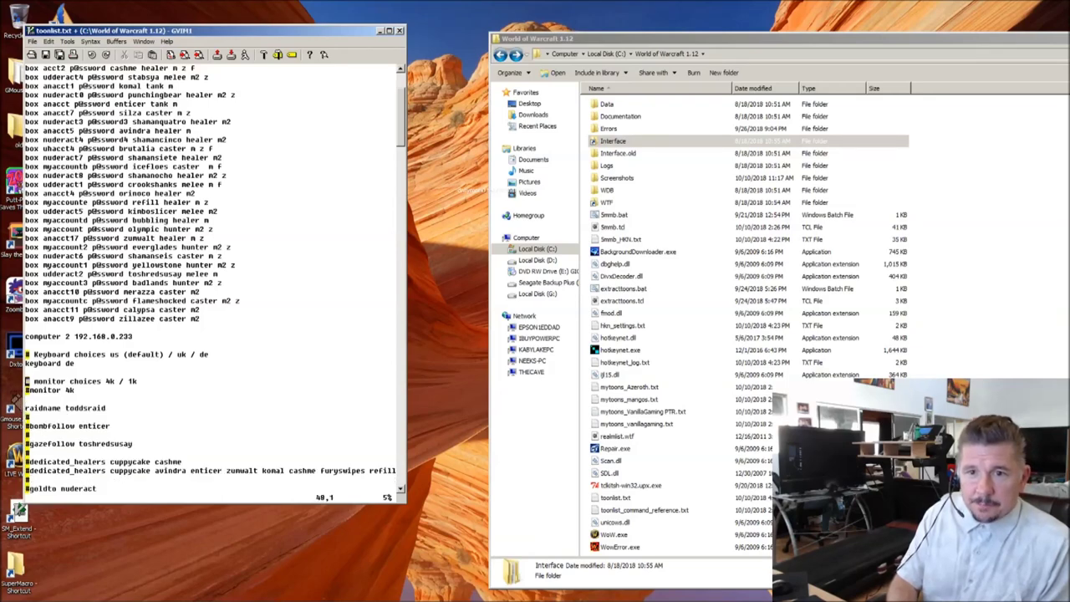
pyautogui.press('j')
pyautogui.press('d')
pyautogui.press('j')
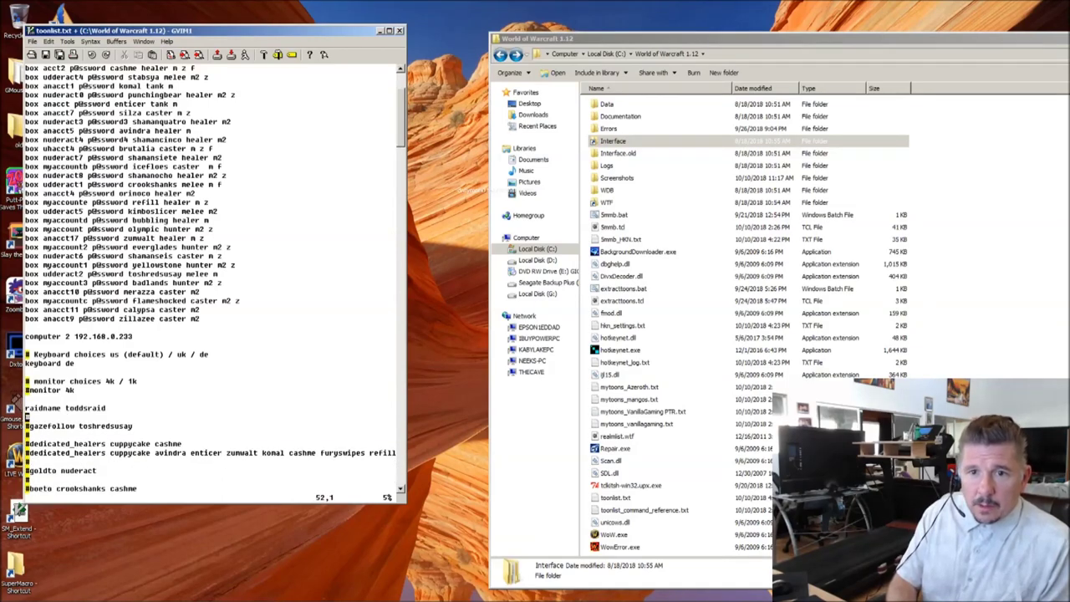
pyautogui.press('u')
# Step: Uncomment the bombfollow enticer line
pyautogui.press('j')
pyautogui.press('x')
pyautogui.press('l')
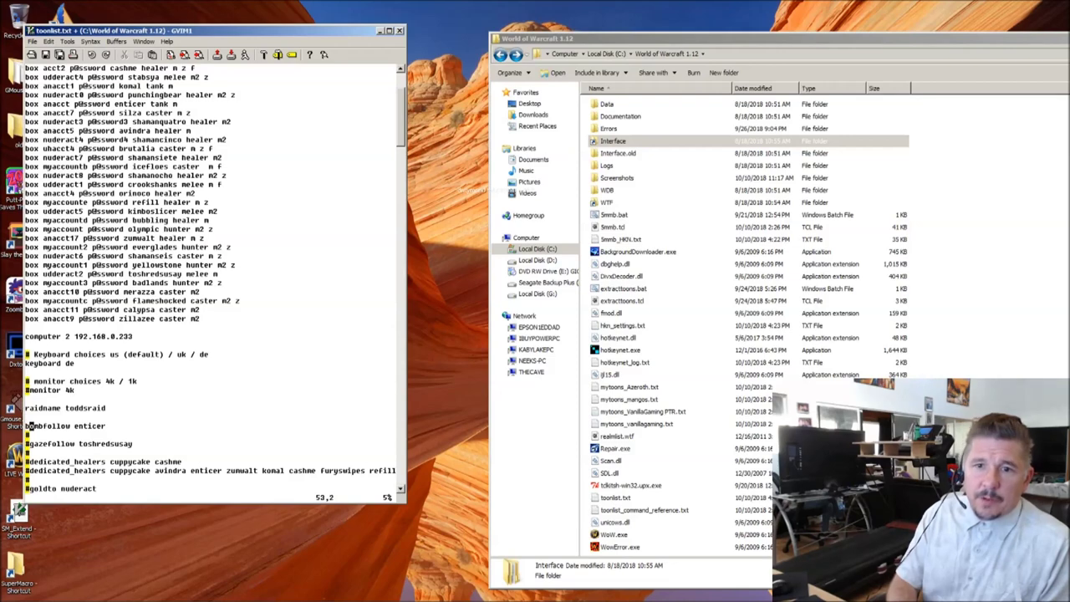
pyautogui.press('l')
pyautogui.press('l')
pyautogui.press('l')
pyautogui.press('l')
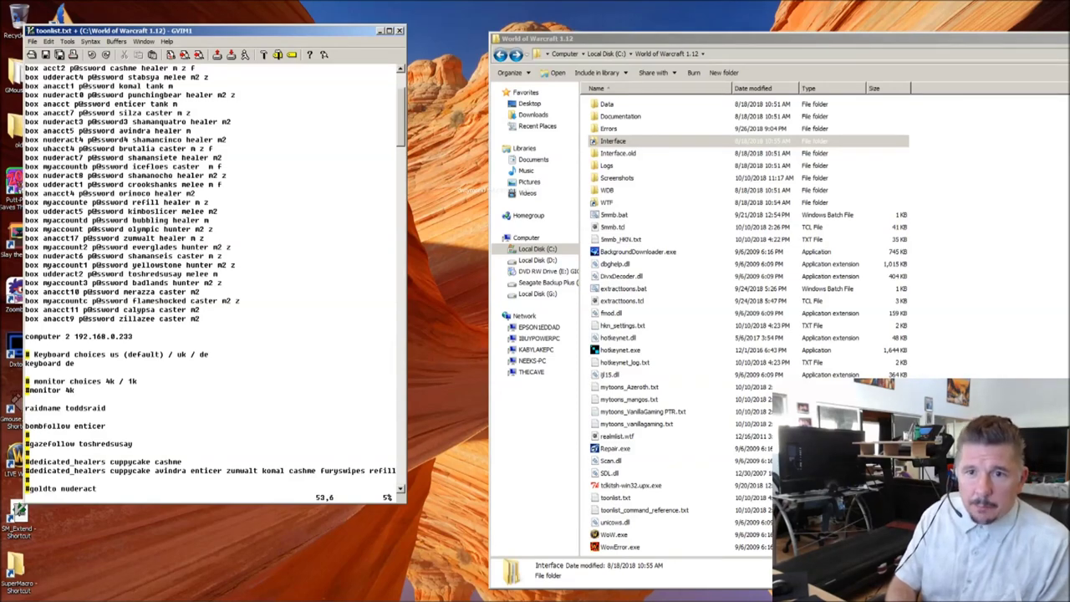
pyautogui.press('l')
pyautogui.press('l')
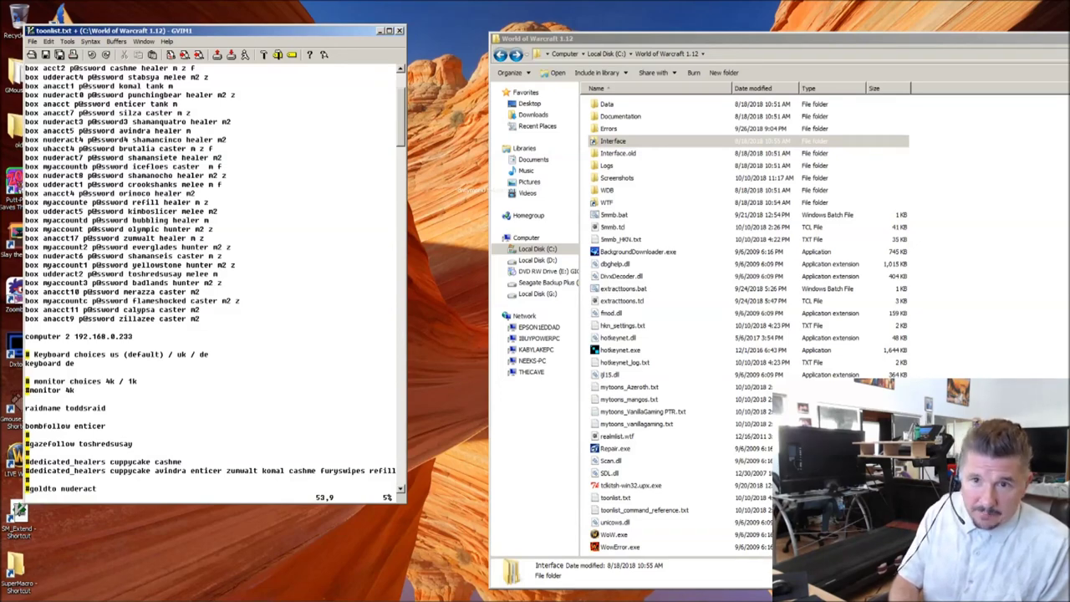
# Step: Look over the monitor setting and box account lines in toonlist.txt
pyautogui.press('j')
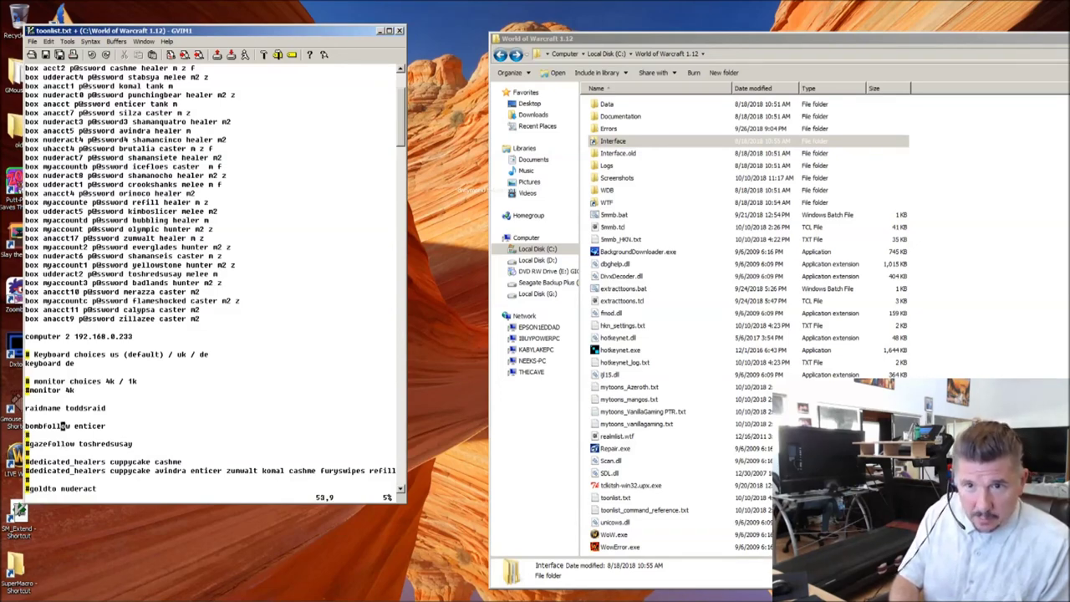
pyautogui.press('l')
pyautogui.press('l')
pyautogui.press('l')
pyautogui.press('k')
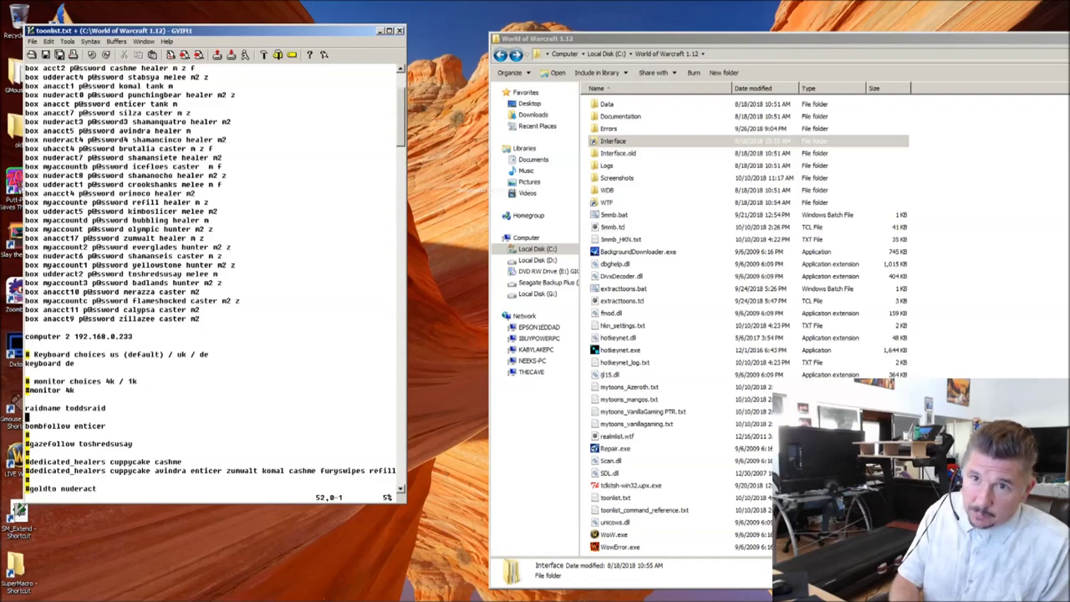
pyautogui.press('k')
pyautogui.press('k')
pyautogui.press('k')
pyautogui.press('k')
pyautogui.press('k')
pyautogui.press('k')
pyautogui.press('k')
pyautogui.press('k')
pyautogui.press('k')
pyautogui.press('k')
pyautogui.press('k')
pyautogui.press('k')
pyautogui.press('k')
pyautogui.press('k')
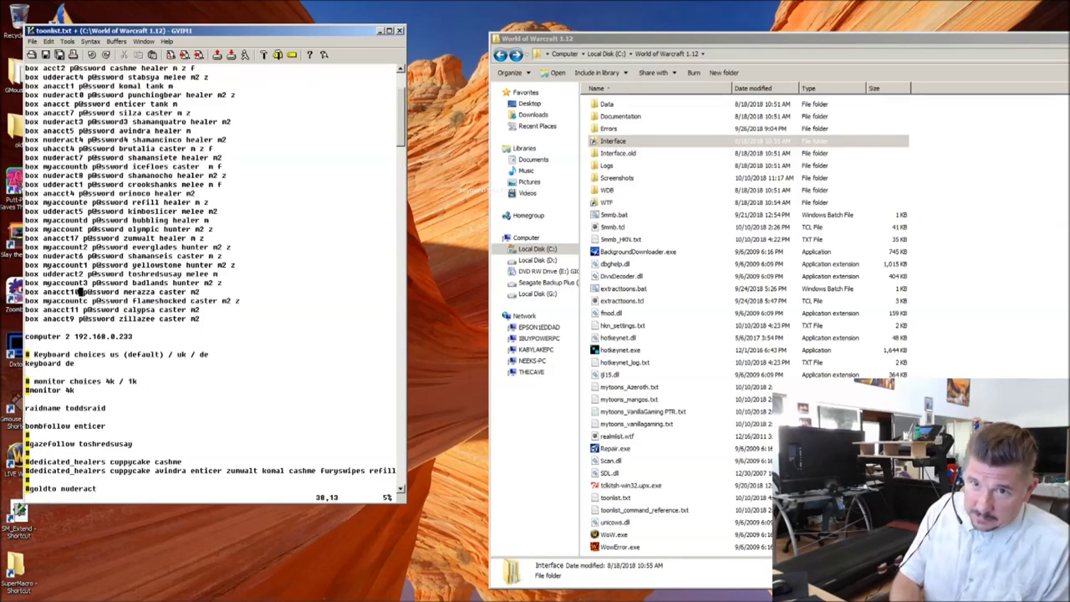
pyautogui.press('j')
pyautogui.press('j')
pyautogui.press('j')
pyautogui.press('j')
pyautogui.press('j')
pyautogui.press('j')
pyautogui.press('j')
pyautogui.press('j')
pyautogui.press('j')
pyautogui.press('j')
pyautogui.press('j')
pyautogui.press('j')
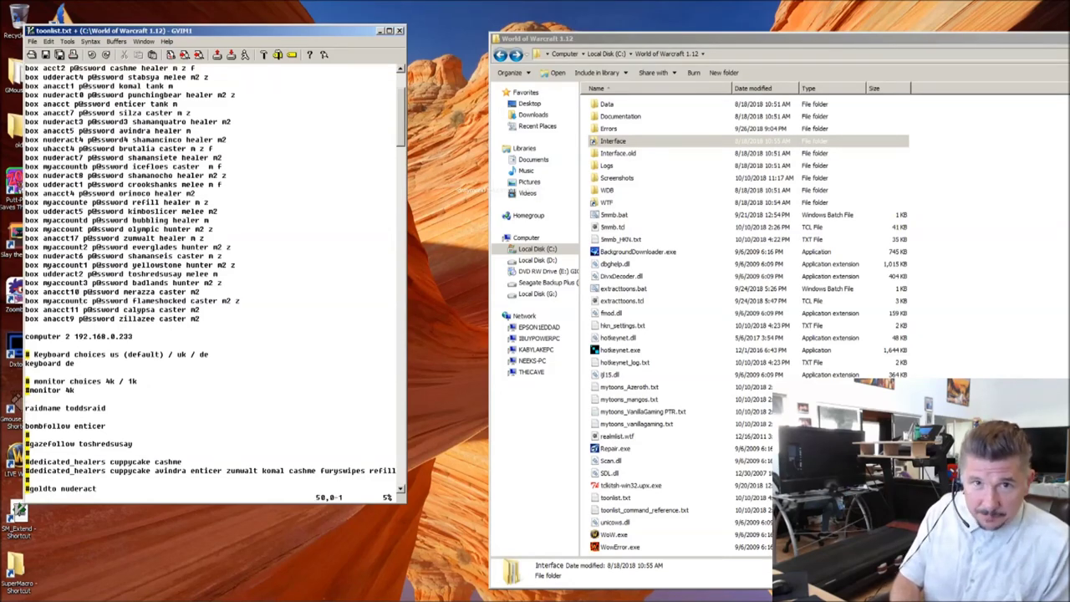
pyautogui.press('k')
pyautogui.press('k')
pyautogui.press('k')
pyautogui.press('k')
pyautogui.press('k')
pyautogui.press('k')
pyautogui.press('k')
pyautogui.press('k')
pyautogui.press('k')
pyautogui.press('k')
pyautogui.press('k')
pyautogui.press('k')
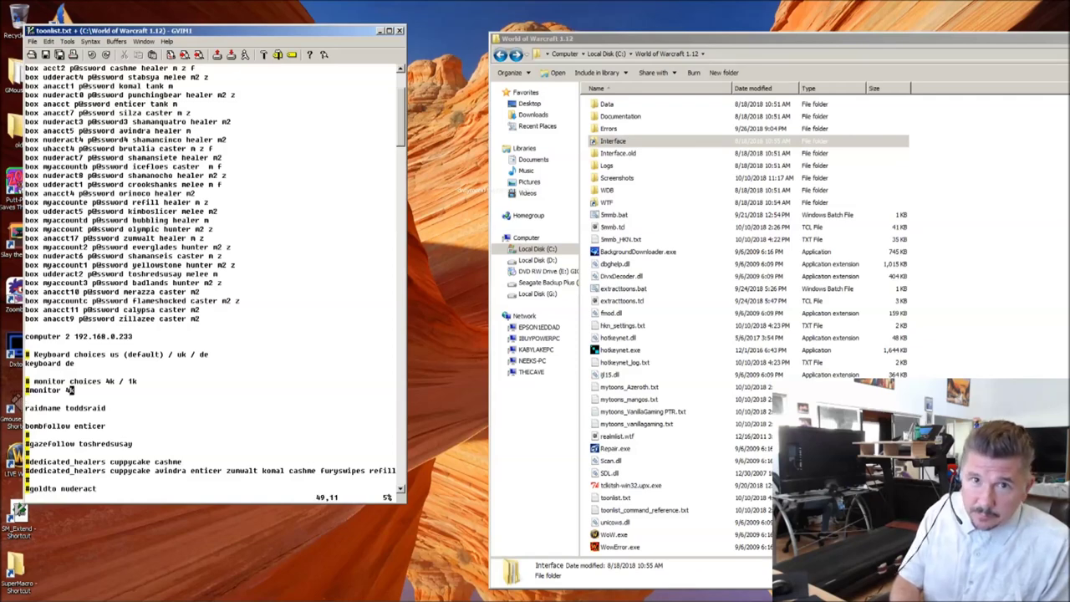
pyautogui.press('j')
pyautogui.press('j')
pyautogui.press('j')
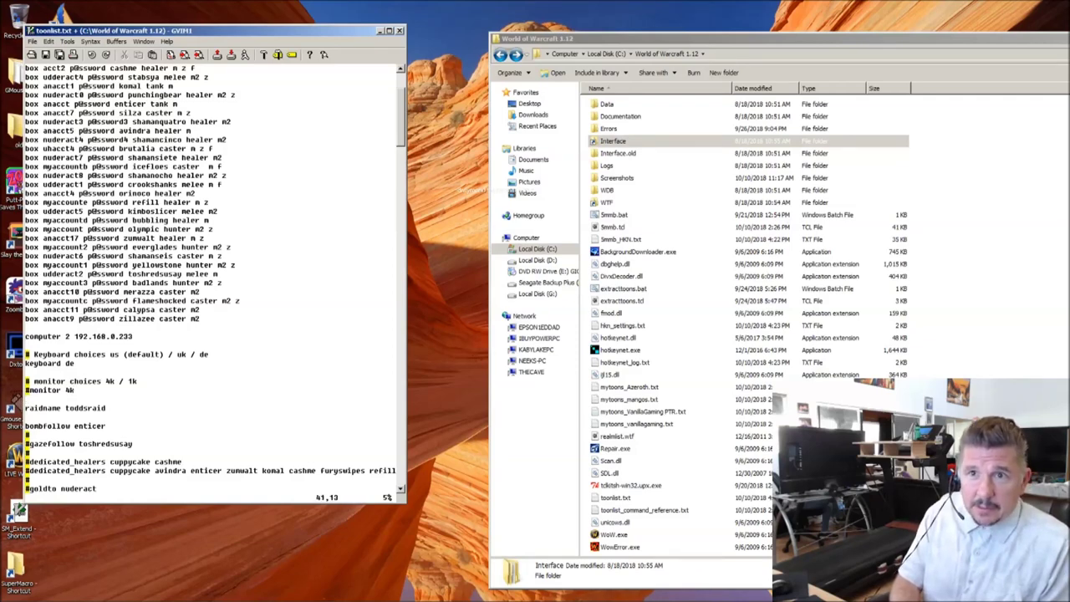
pyautogui.press('k')
pyautogui.press('k')
pyautogui.press('k')
pyautogui.press('l')
pyautogui.press('l')
pyautogui.press('k')
pyautogui.press('k')
pyautogui.press('k')
pyautogui.press('k')
pyautogui.press('k')
pyautogui.press('k')
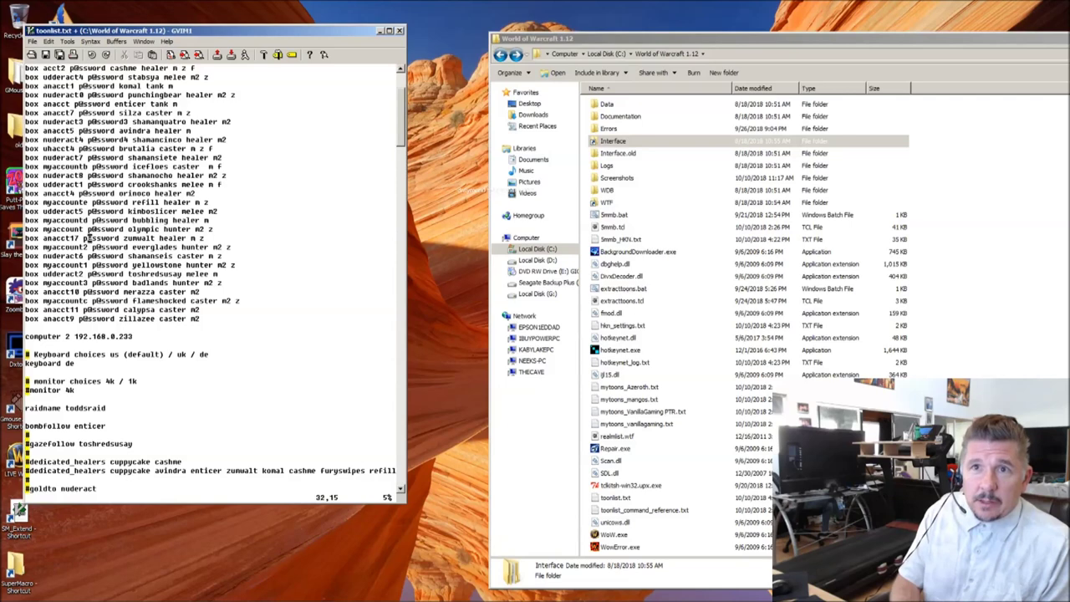
pyautogui.press('k')
pyautogui.press('k')
pyautogui.press('k')
pyautogui.press('k')
pyautogui.press('k')
pyautogui.press('k')
pyautogui.press('k')
pyautogui.press('k')
pyautogui.press('k')
pyautogui.press('k')
pyautogui.press('k')
pyautogui.press('k')
pyautogui.press('k')
pyautogui.press('k')
pyautogui.press('k')
pyautogui.press('k')
pyautogui.press('k')
pyautogui.press('k')
pyautogui.press('k')
pyautogui.press('k')
pyautogui.press('j')
pyautogui.press('j')
pyautogui.press('j')
pyautogui.press('j')
pyautogui.press('j')
pyautogui.press('j')
pyautogui.press('j')
pyautogui.press('j')
pyautogui.press('j')
pyautogui.press('j')
pyautogui.press('j')
pyautogui.press('j')
pyautogui.press('j')
pyautogui.press('j')
pyautogui.press('j')
pyautogui.press('j')
pyautogui.press('j')
pyautogui.press('j')
pyautogui.press('j')
pyautogui.press('j')
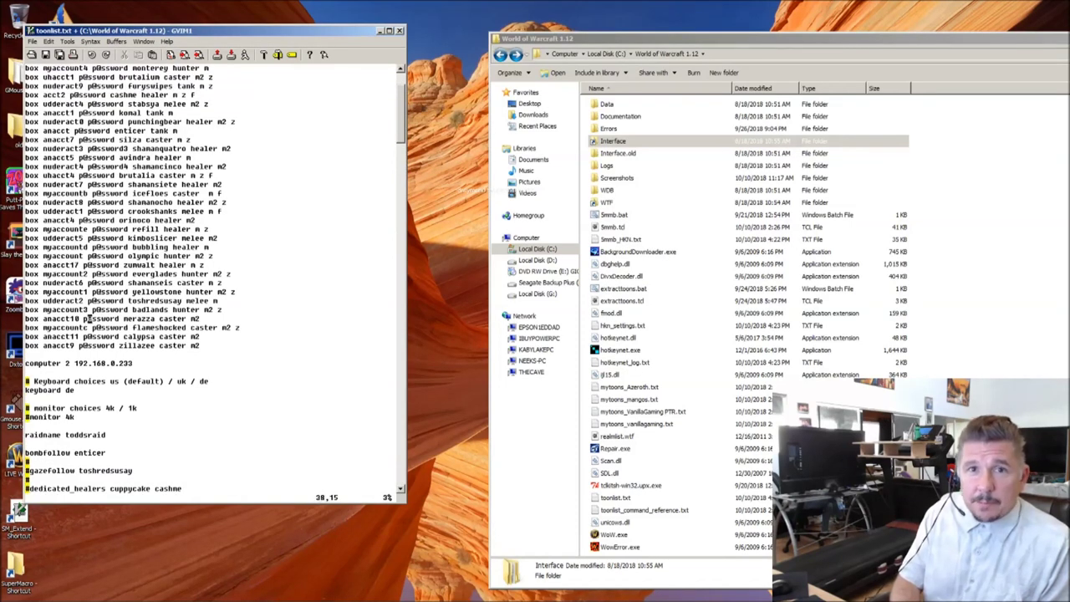
pyautogui.press('j')
pyautogui.press('j')
pyautogui.press('j')
pyautogui.press('j')
pyautogui.press('j')
pyautogui.press('j')
pyautogui.press('j')
pyautogui.press('j')
pyautogui.press('j')
pyautogui.press('j')
pyautogui.press('j')
pyautogui.press('j')
pyautogui.press('j')
pyautogui.press('j')
pyautogui.press('j')
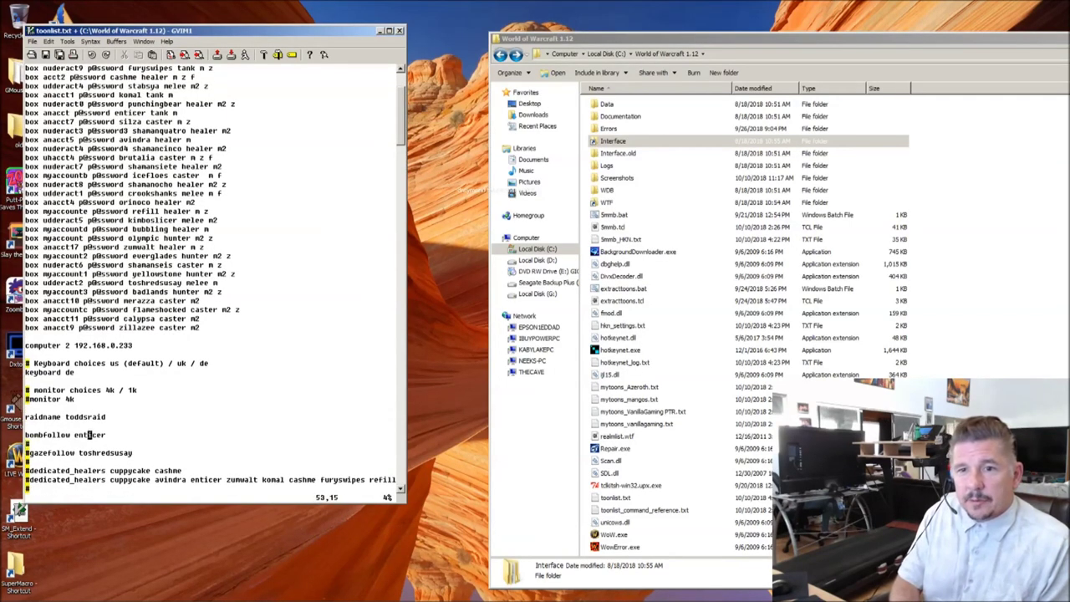
# Step: Uncomment the gazefollow line so it reads gazefollow toshredsusay
pyautogui.press('k')
pyautogui.press('k')
pyautogui.press('j')
pyautogui.press('j')
pyautogui.press('j')
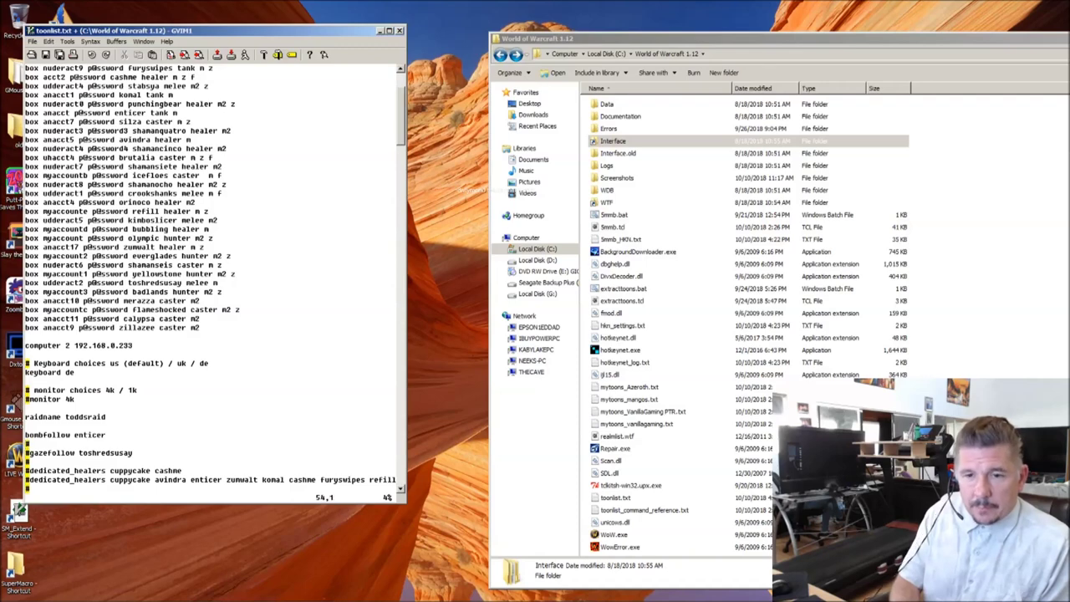
pyautogui.press('j')
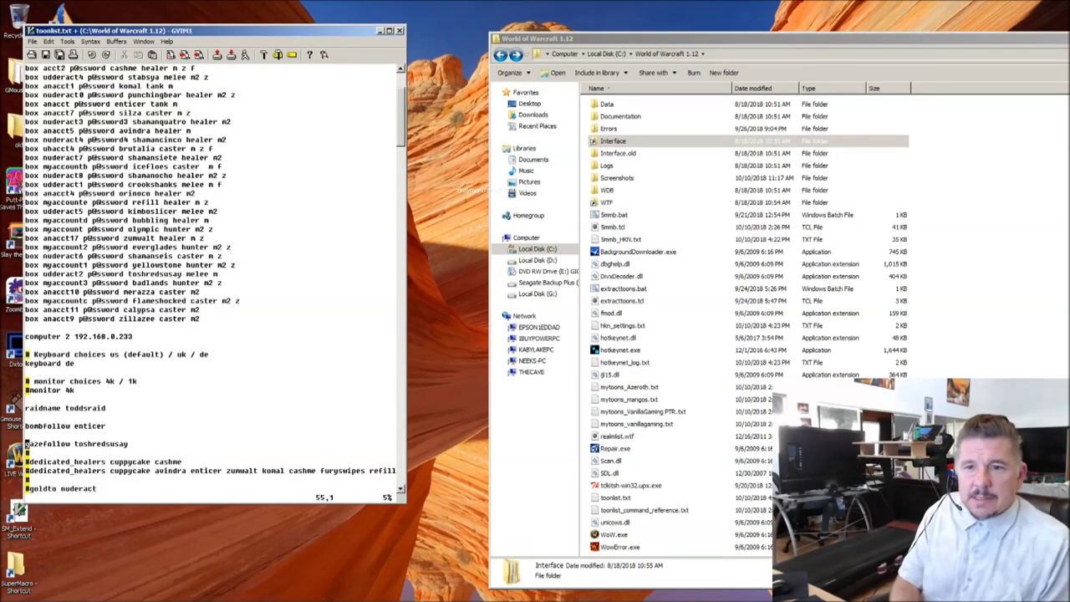
pyautogui.press('j')
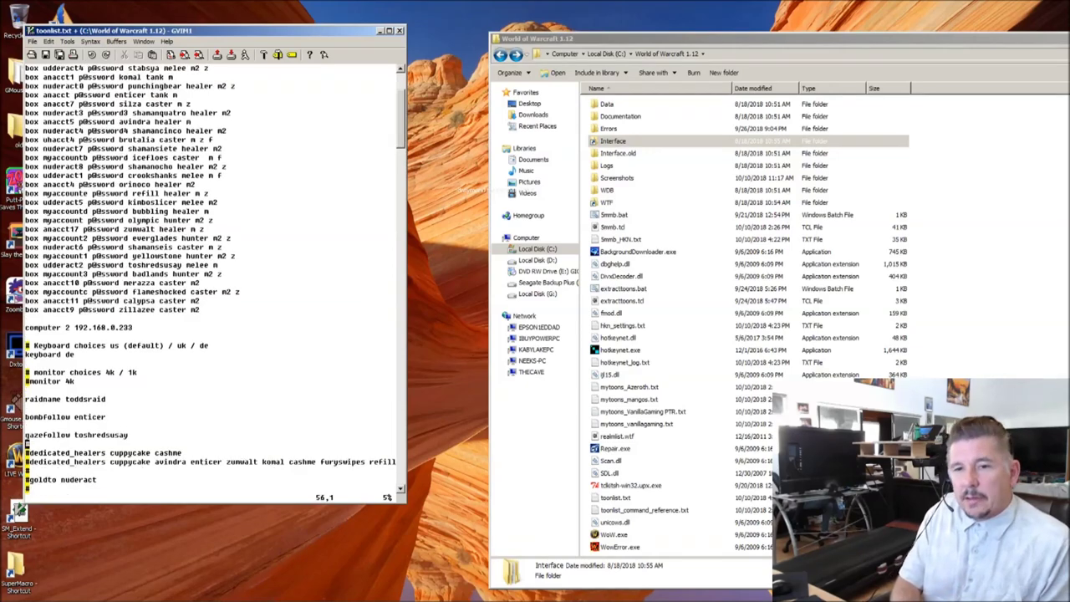
pyautogui.press('k')
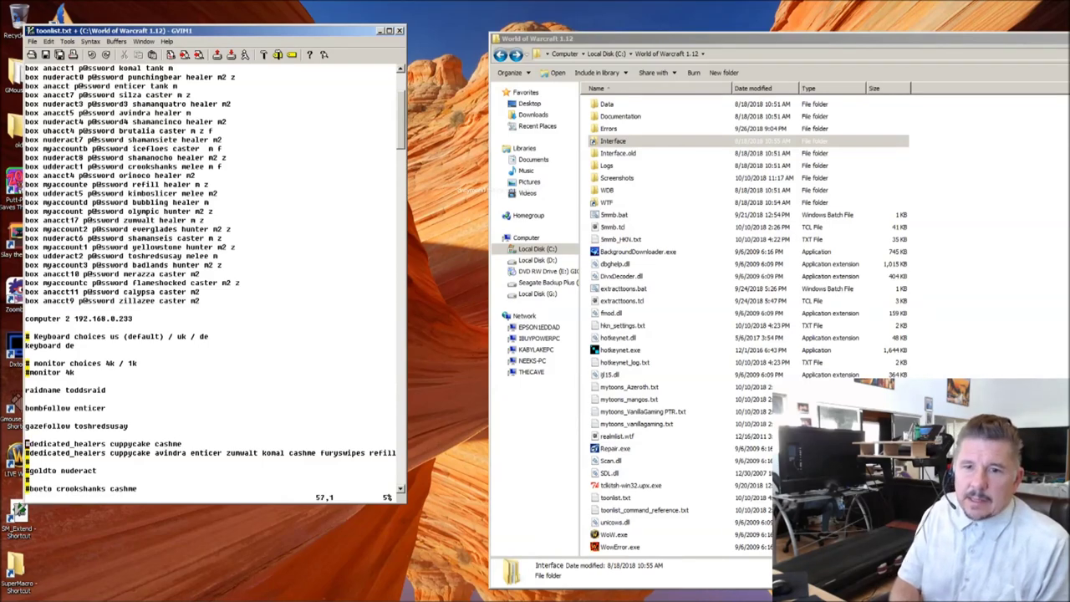
pyautogui.press('j')
pyautogui.press('j')
pyautogui.press('j')
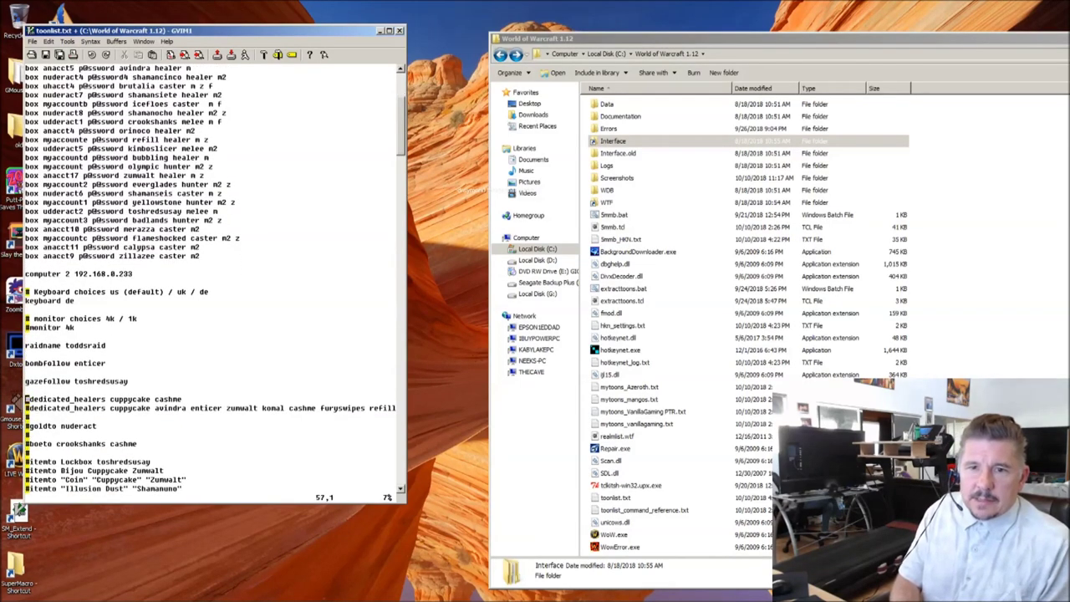
# Step: Delete the short dedicated_healers line and comment out the long one with #
pyautogui.press('j')
pyautogui.press('x')
pyautogui.press('k')
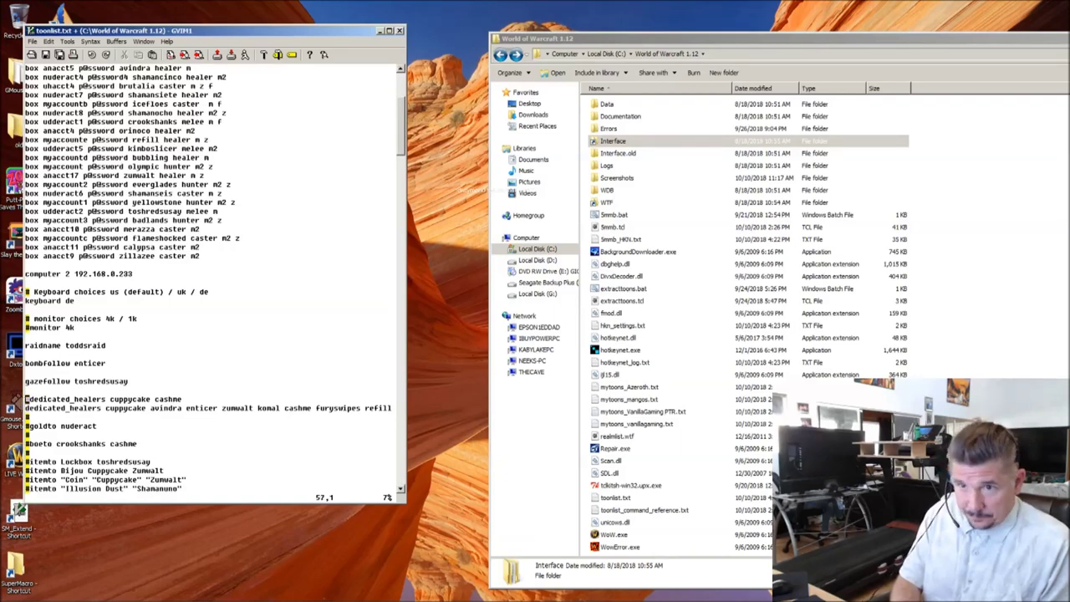
pyautogui.press('d')
pyautogui.press('d')
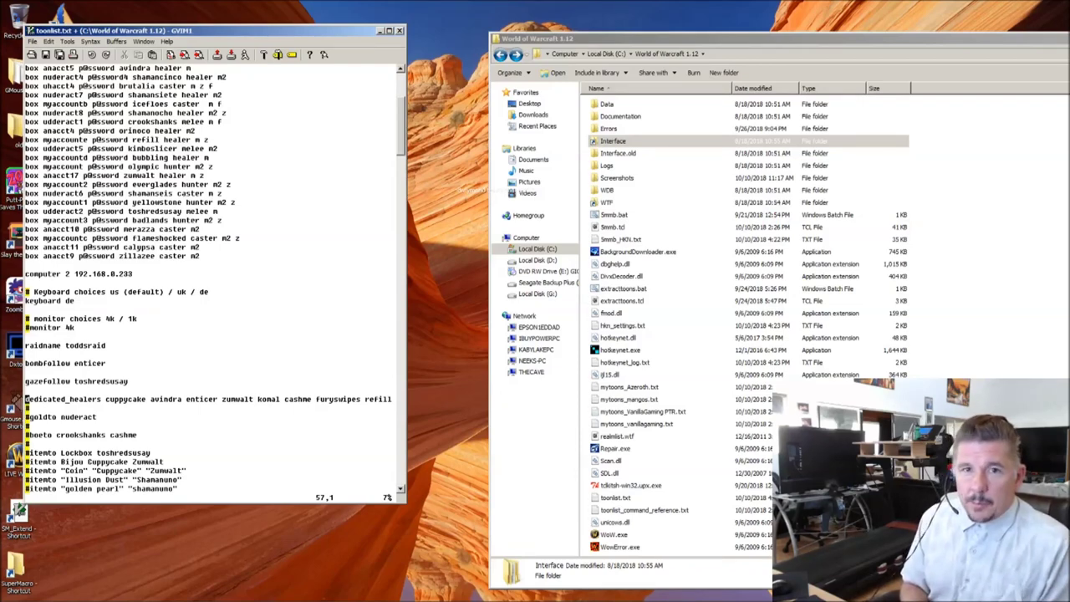
pyautogui.click(26, 408)
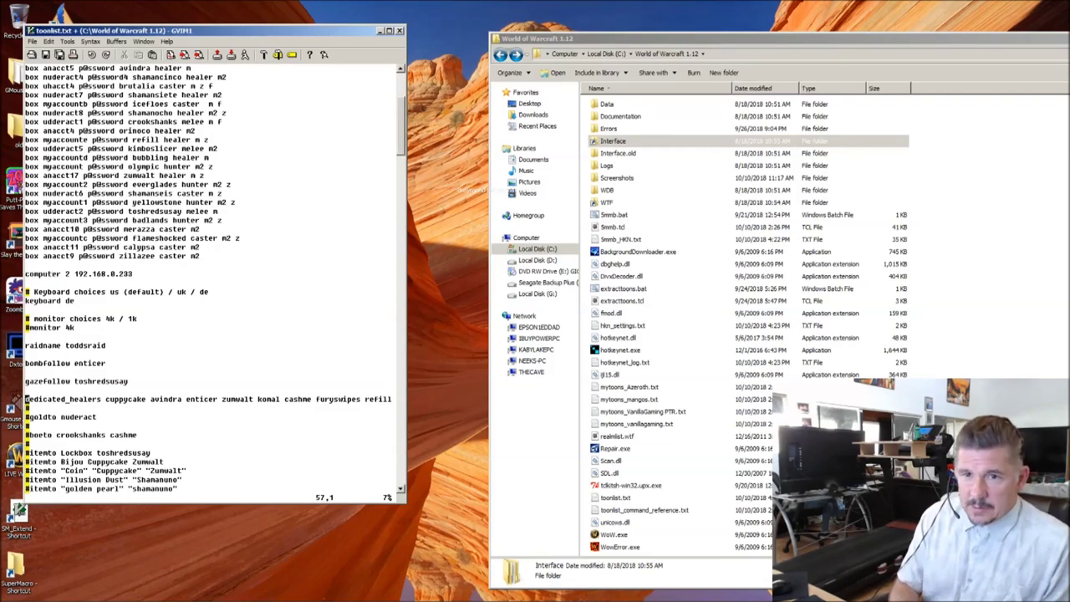
pyautogui.write('i')
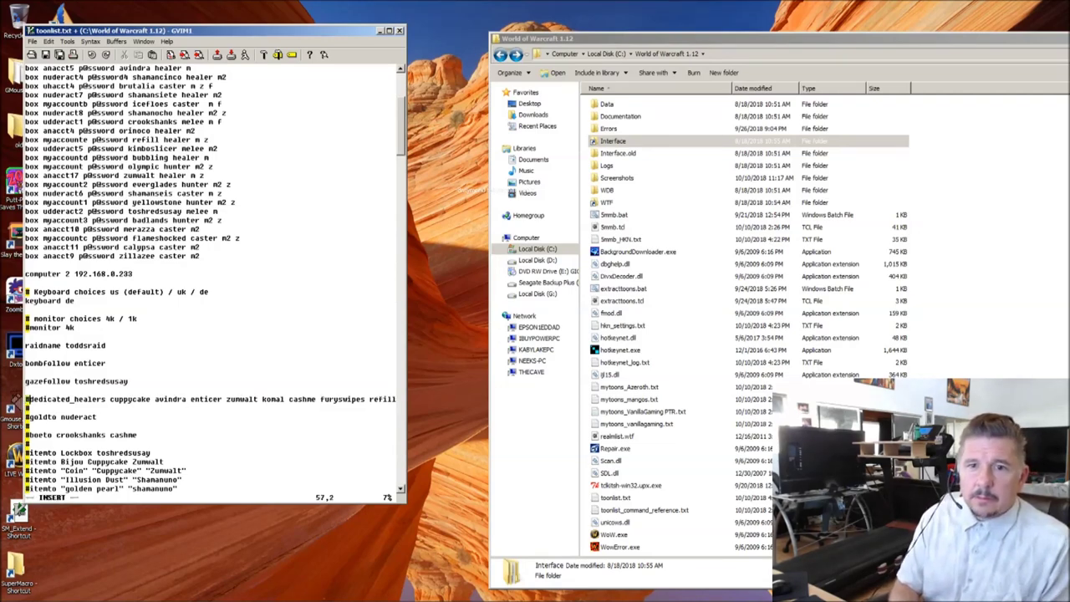
pyautogui.write('#')
pyautogui.press('Escape')
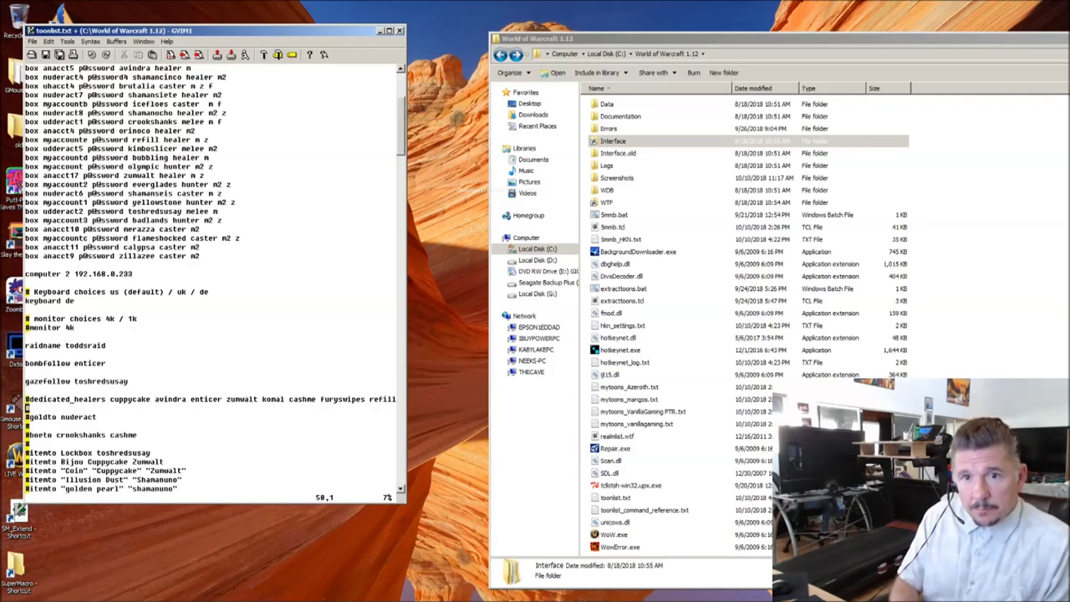
# Step: Uncomment the goldto line and start replacing its recipient with eversmile
pyautogui.click(27, 417)
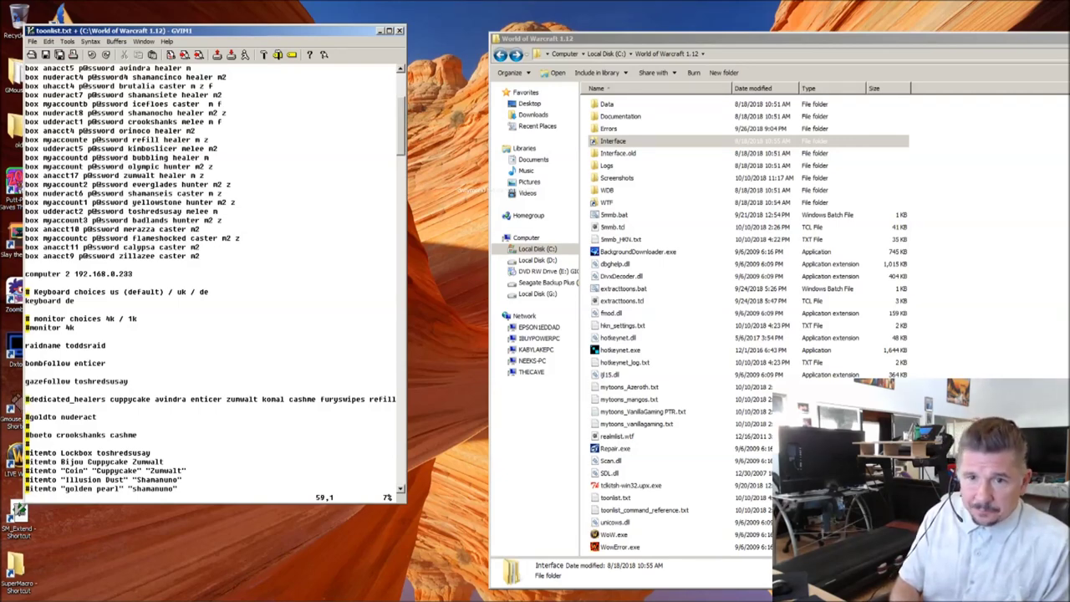
pyautogui.press('x')
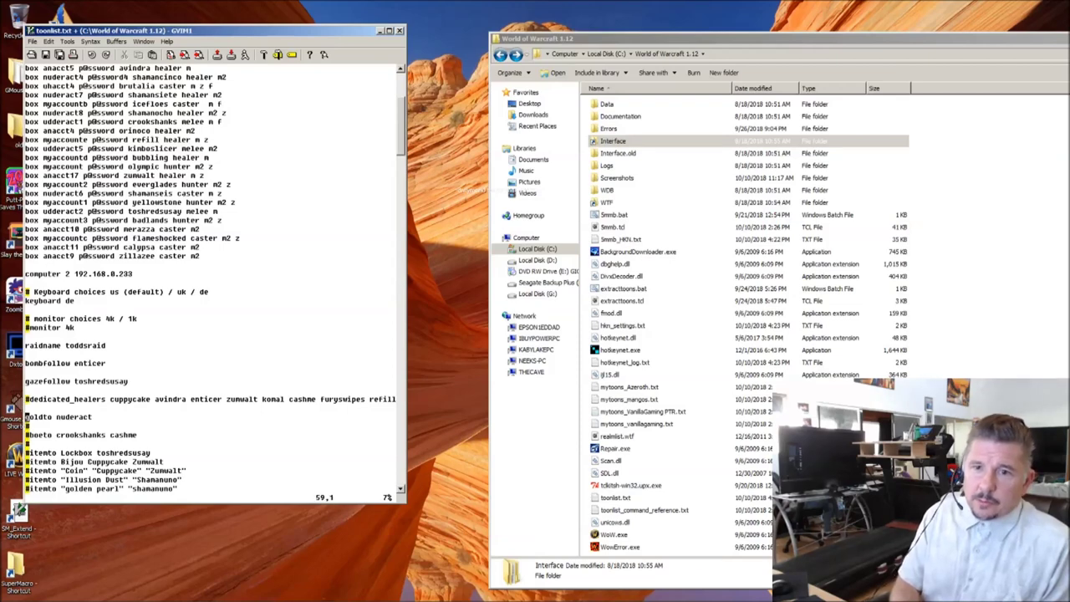
pyautogui.press('e')
pyautogui.write('wcw')
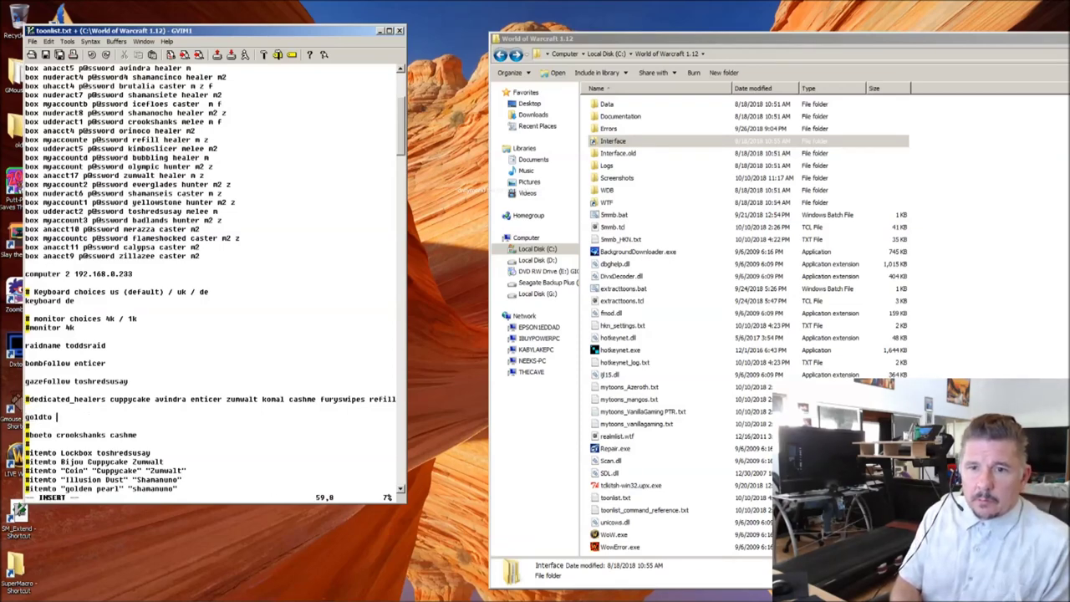
pyautogui.write('eversmile')
# Step: Finish the goldto line as 'goldto eversmile' and return to its end
pyautogui.press('Escape')
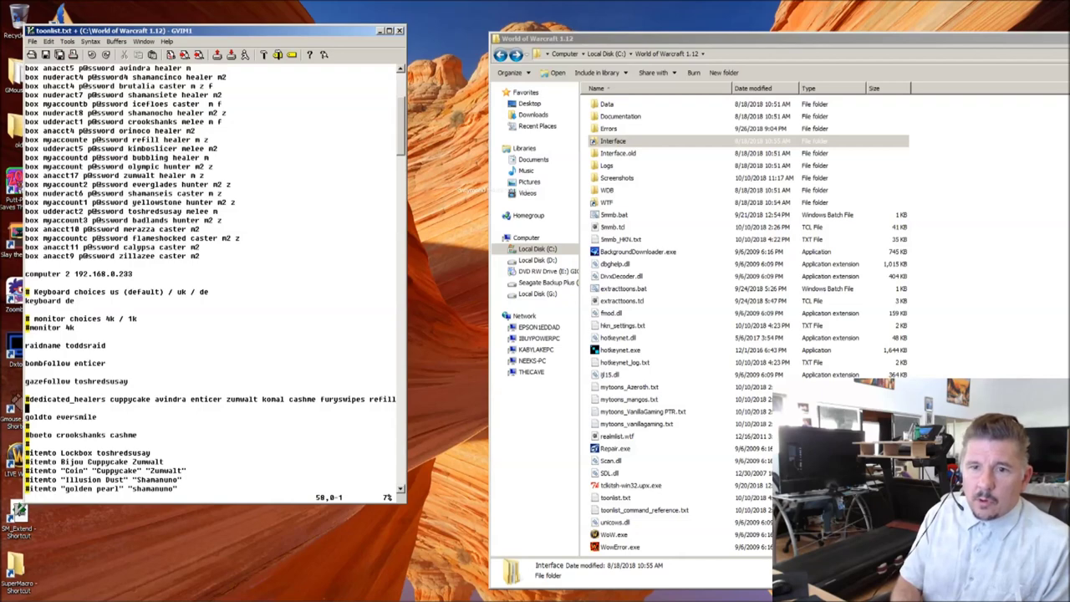
pyautogui.press('j')
pyautogui.press('k')
pyautogui.press('$')
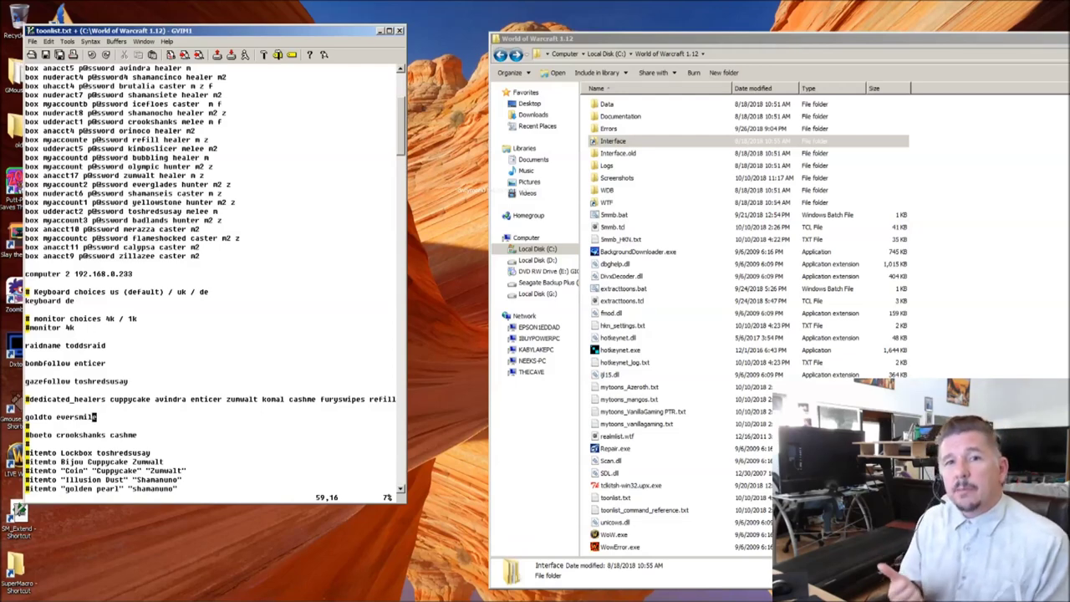
pyautogui.press('j')
pyautogui.press('j')
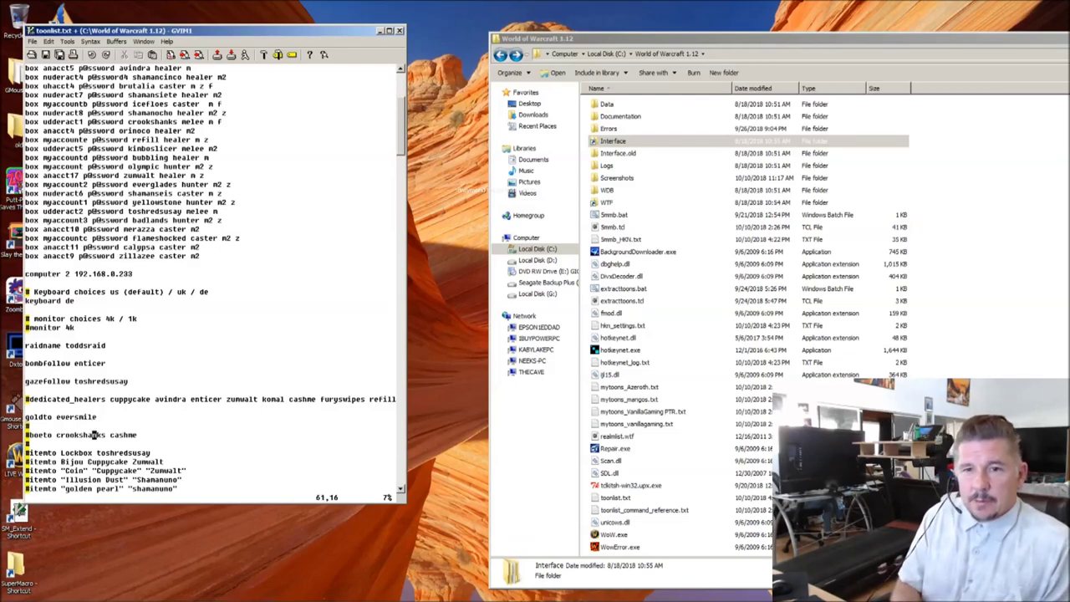
pyautogui.press('0')
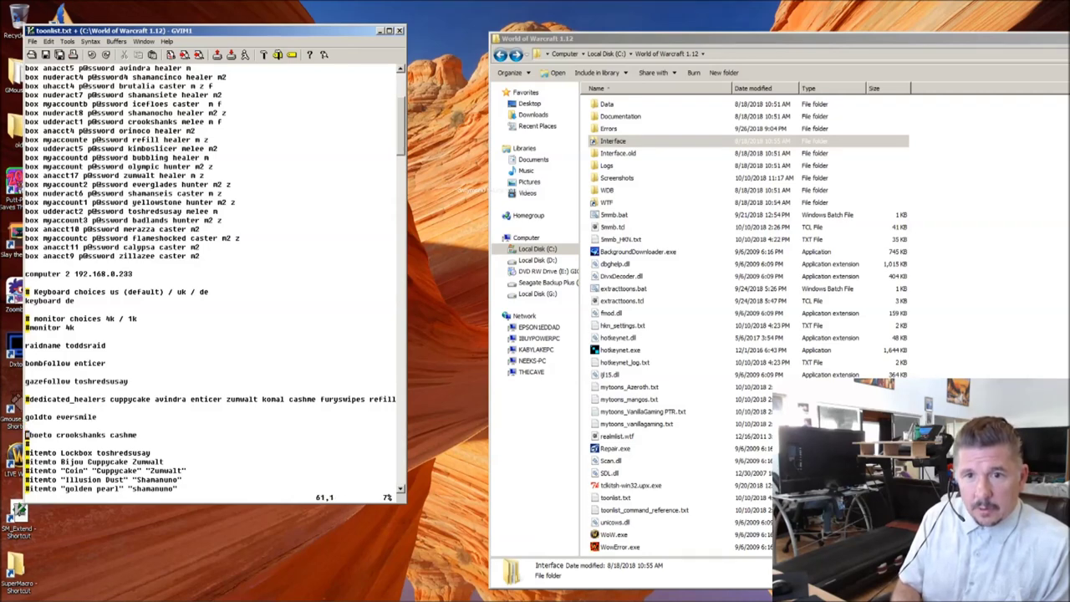
pyautogui.press('x')
pyautogui.press('l')
pyautogui.press('l')
pyautogui.press('l')
pyautogui.press('l')
pyautogui.press('l')
pyautogui.press('l')
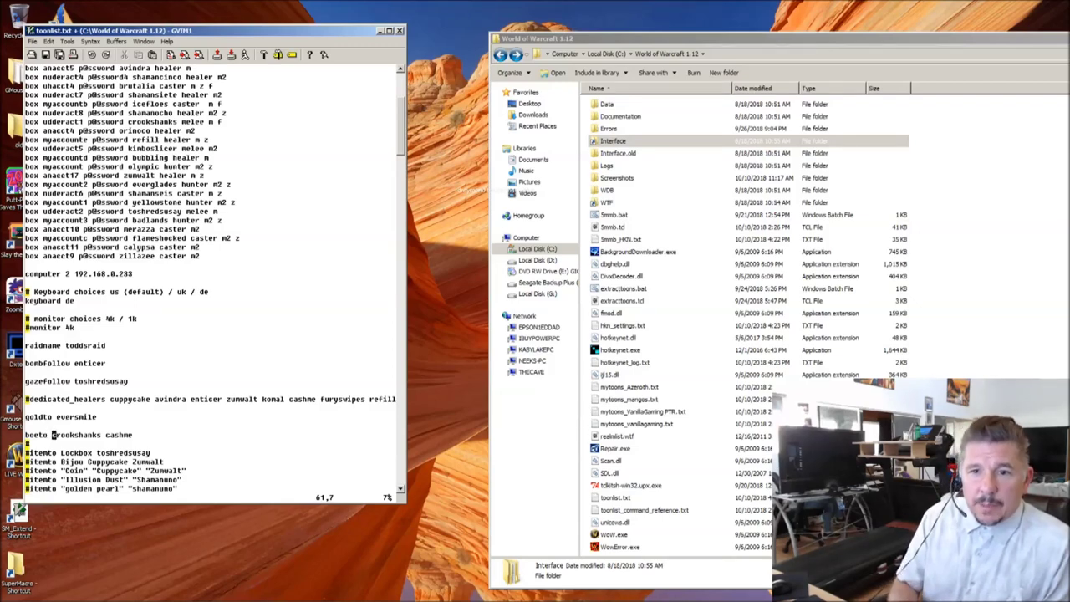
pyautogui.click(81, 435)
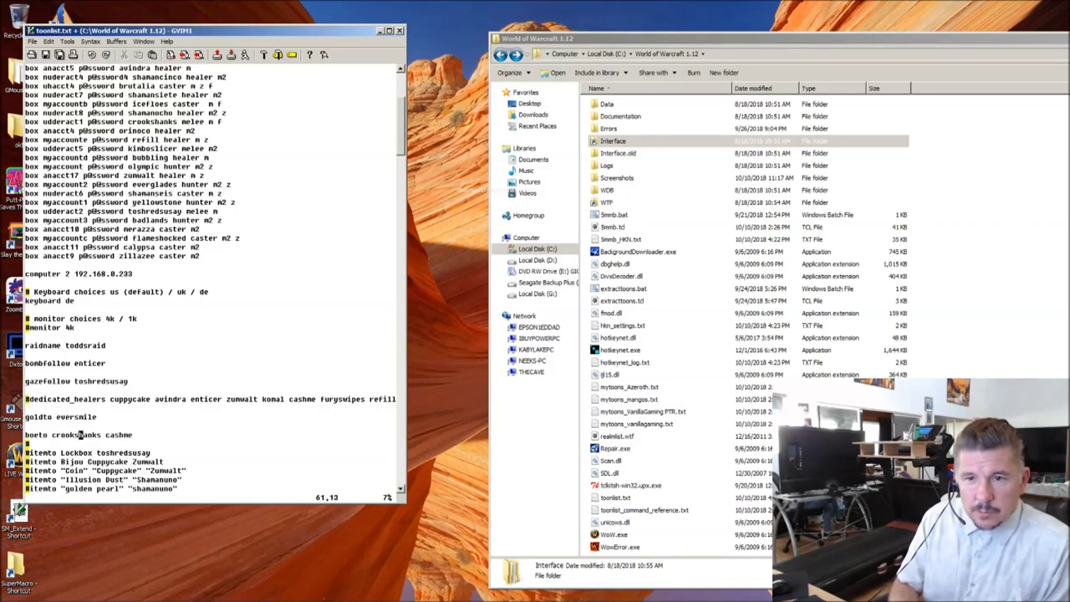
pyautogui.click(112, 435)
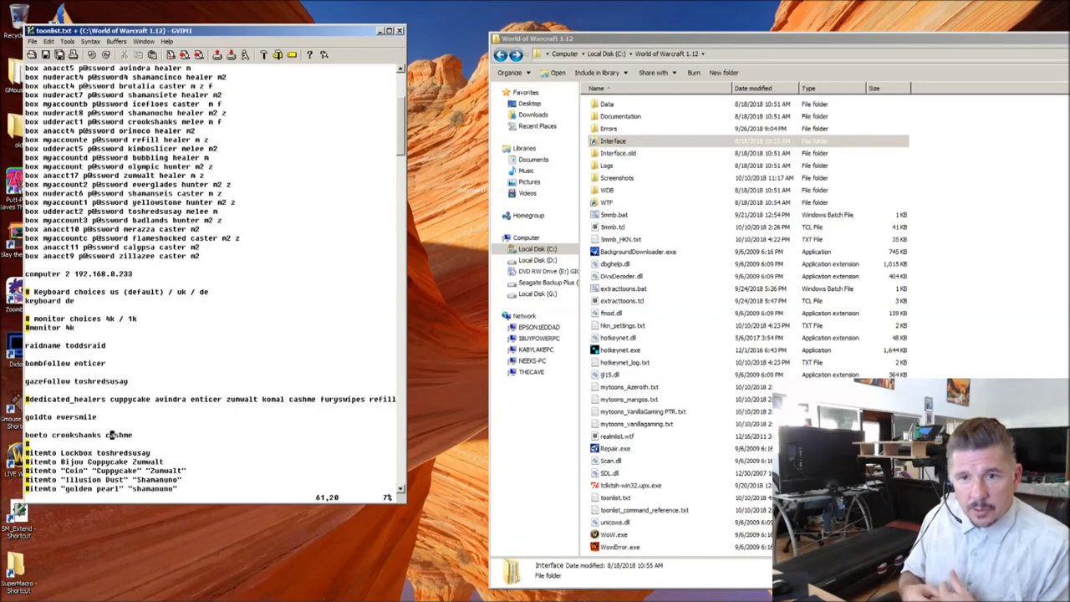
pyautogui.press('j')
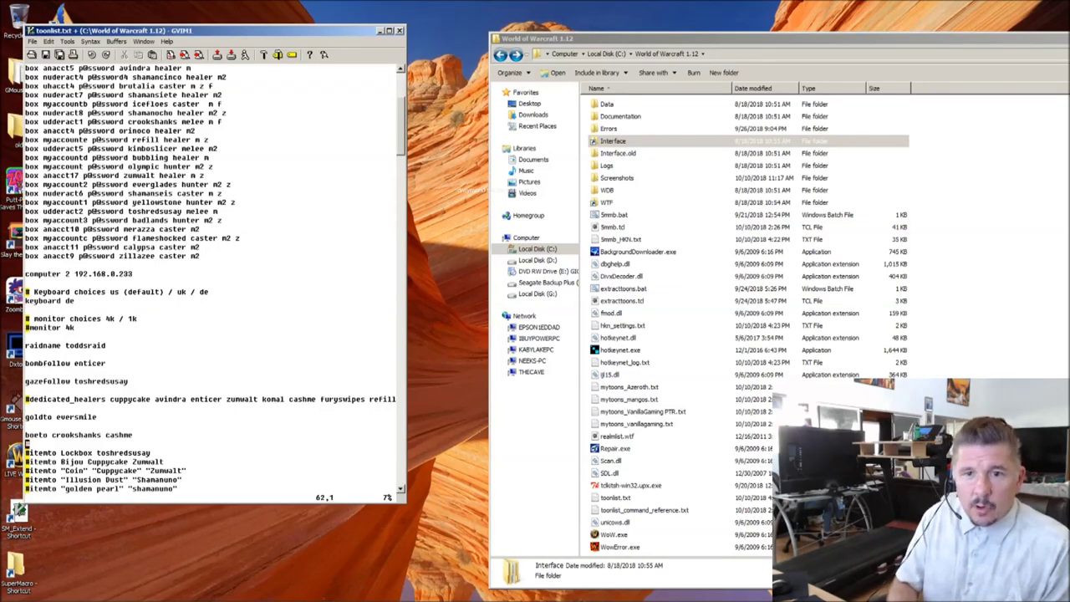
# Step: Uncomment the Lockbox, Bijou, Coin and Illusion Dust itemto lines
pyautogui.press('j')
pyautogui.press('j')
pyautogui.press('j')
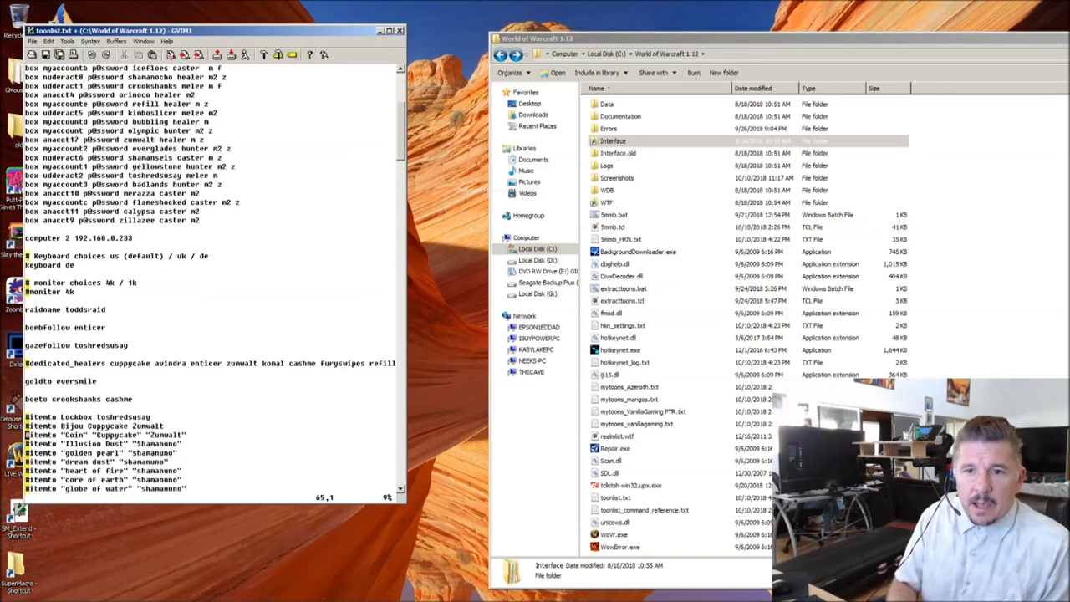
pyautogui.press('k')
pyautogui.press('k')
pyautogui.press('x')
pyautogui.press('j')
pyautogui.press('j')
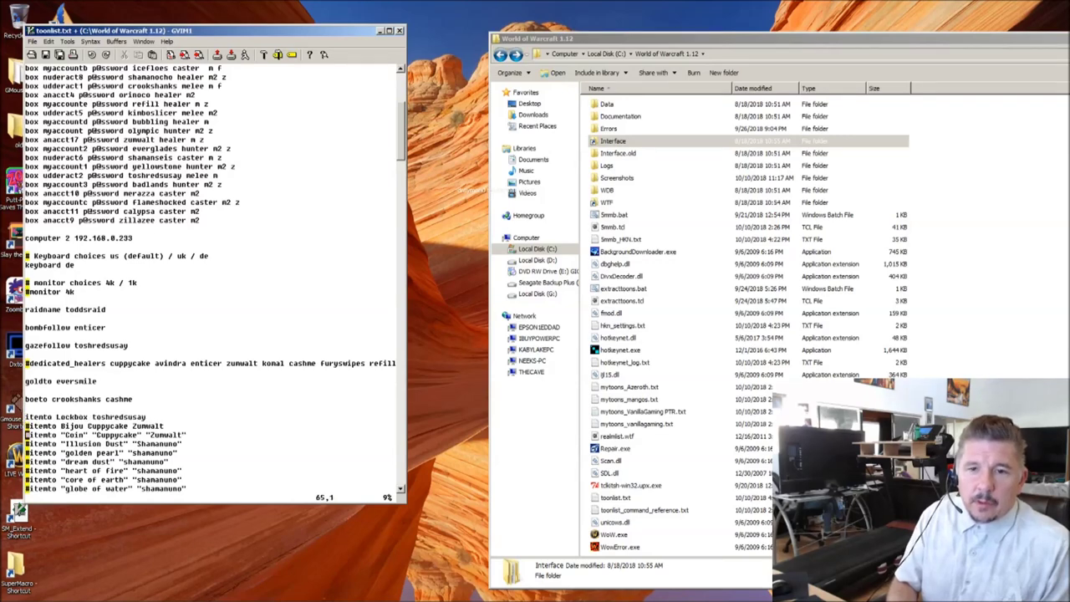
pyautogui.press('k')
pyautogui.press('x')
pyautogui.press('j')
pyautogui.press('x')
pyautogui.press('j')
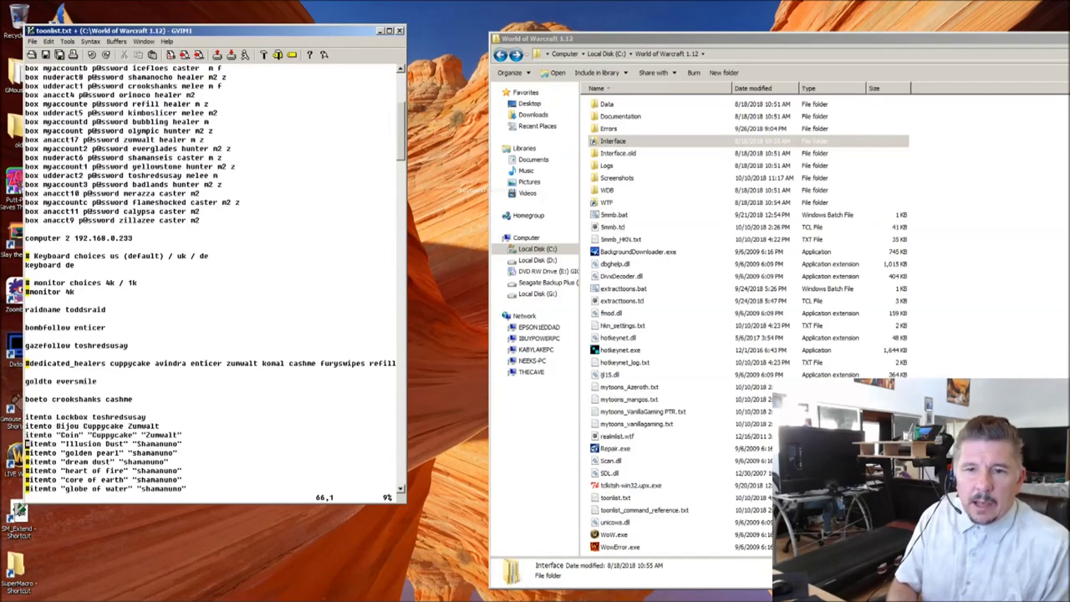
pyautogui.press('x')
pyautogui.hotkey('ctrl', 'e')
pyautogui.hotkey('ctrl', 'e')
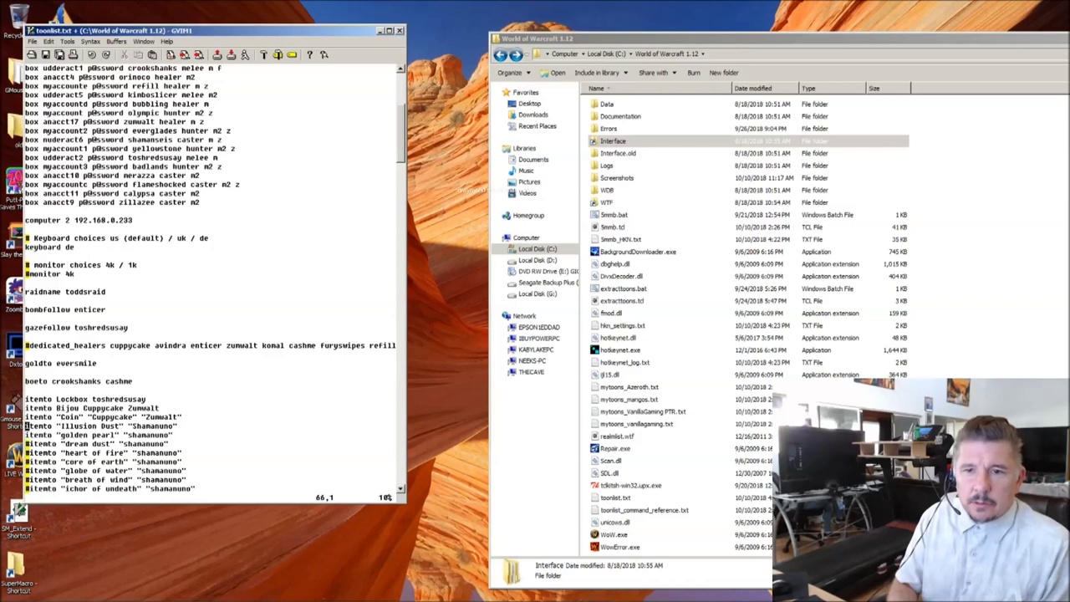
# Step: Delete the stray quote before Zumwalt on the Coin itemto line
pyautogui.press('k')
pyautogui.press('k')
pyautogui.press('k')
pyautogui.press('j')
pyautogui.press('j')
pyautogui.press('j')
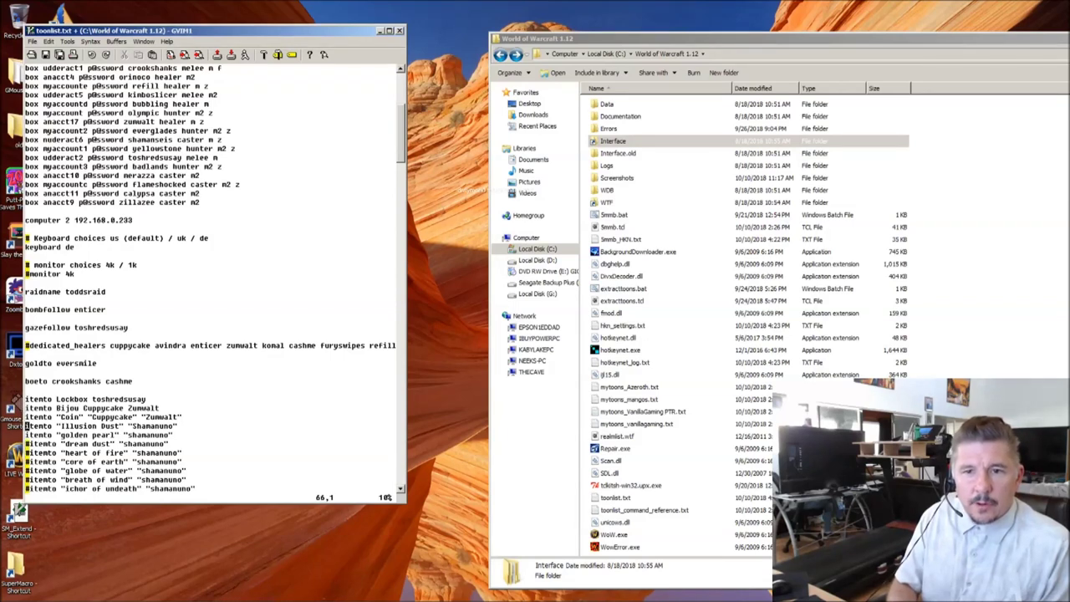
pyautogui.press('k')
pyautogui.press('k')
pyautogui.press('k')
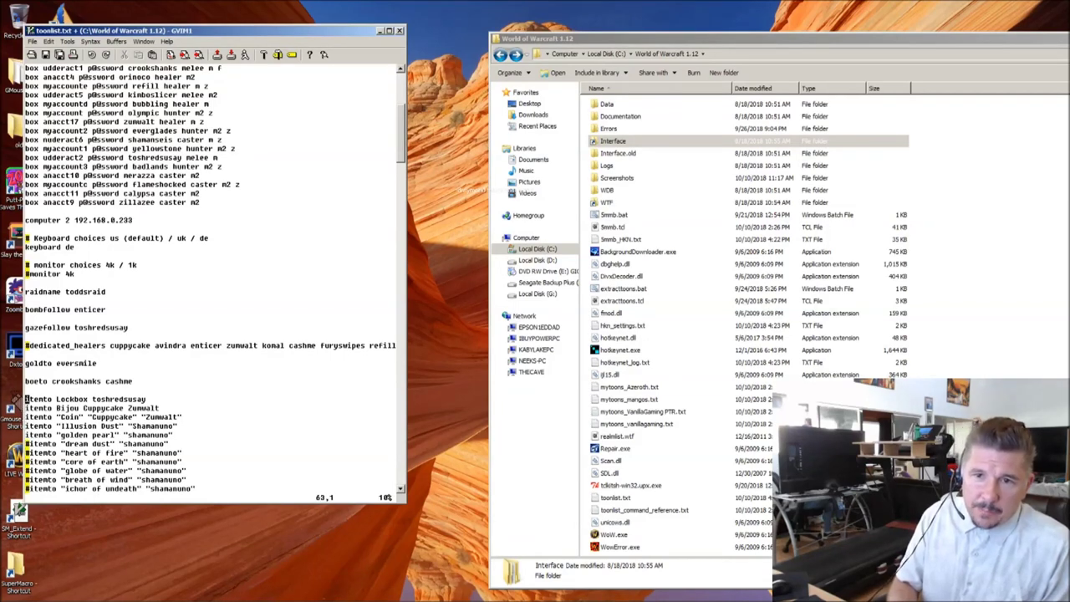
pyautogui.press('w')
pyautogui.press('j')
pyautogui.press('l')
pyautogui.press('l')
pyautogui.press('l')
pyautogui.press('j')
pyautogui.press('j')
pyautogui.press('j')
pyautogui.press('j')
pyautogui.press('j')
pyautogui.press('j')
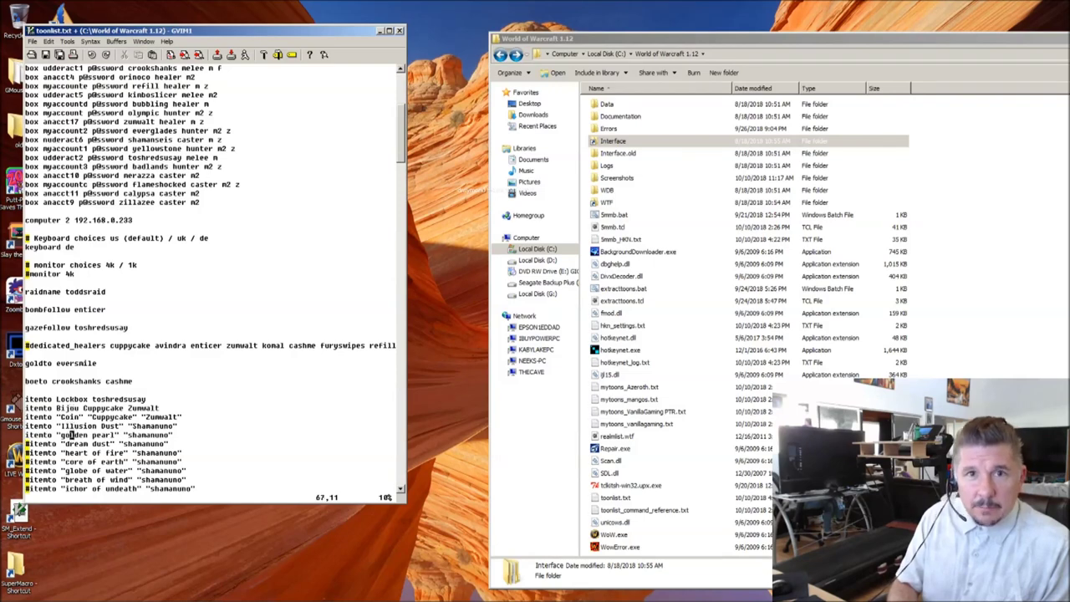
pyautogui.press('k')
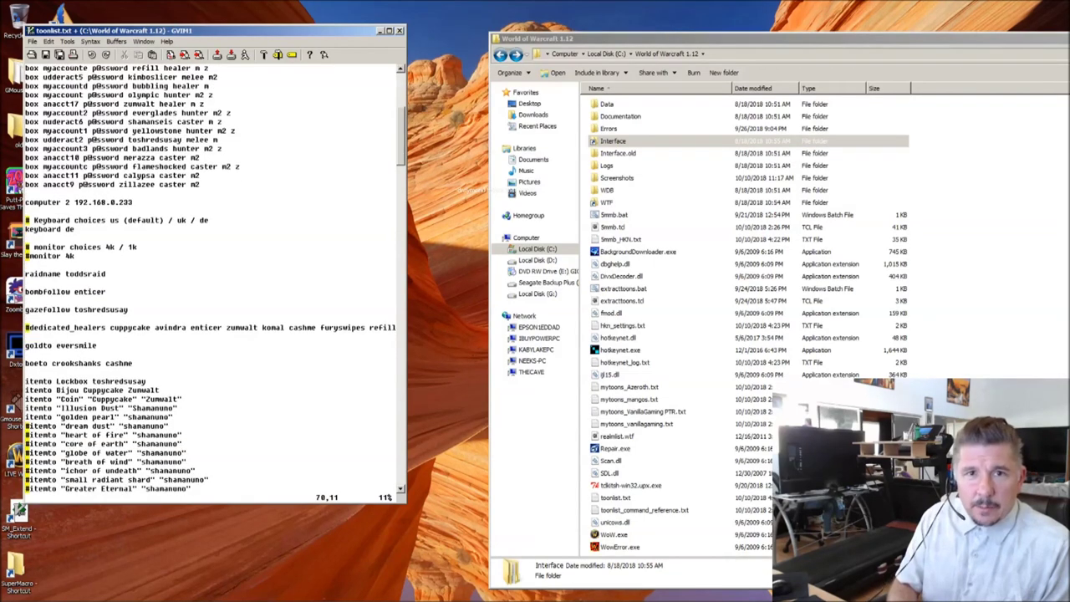
pyautogui.press('k')
pyautogui.press('k')
pyautogui.press('k')
pyautogui.press('k')
pyautogui.press('j')
pyautogui.press('j')
pyautogui.press('j')
pyautogui.press('j')
pyautogui.press('j')
pyautogui.press('j')
pyautogui.press('j')
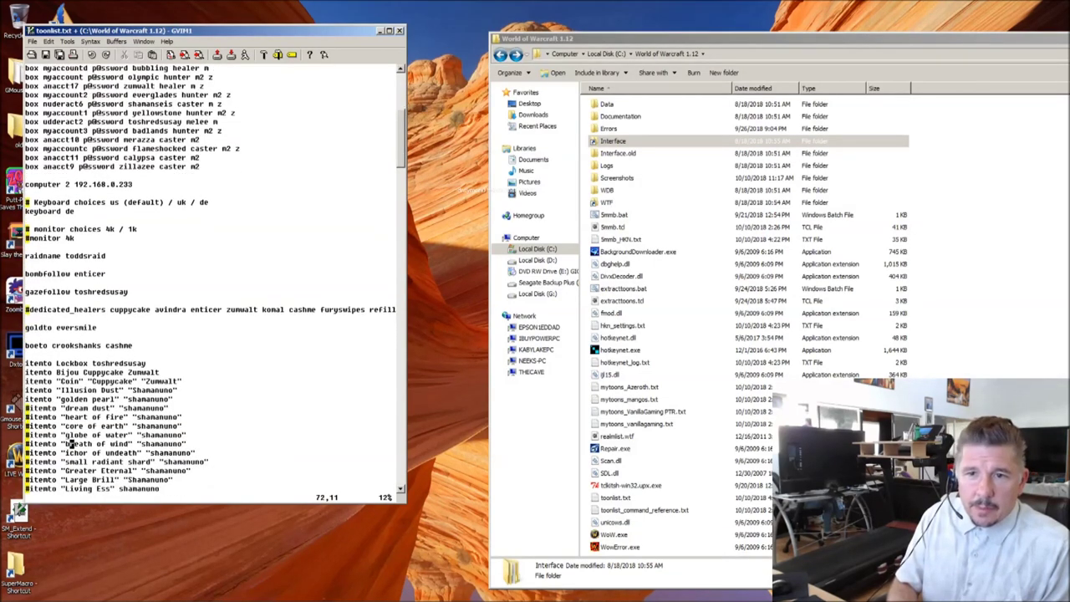
pyautogui.press('k')
pyautogui.press('k')
pyautogui.press('k')
pyautogui.press('k')
pyautogui.press('k')
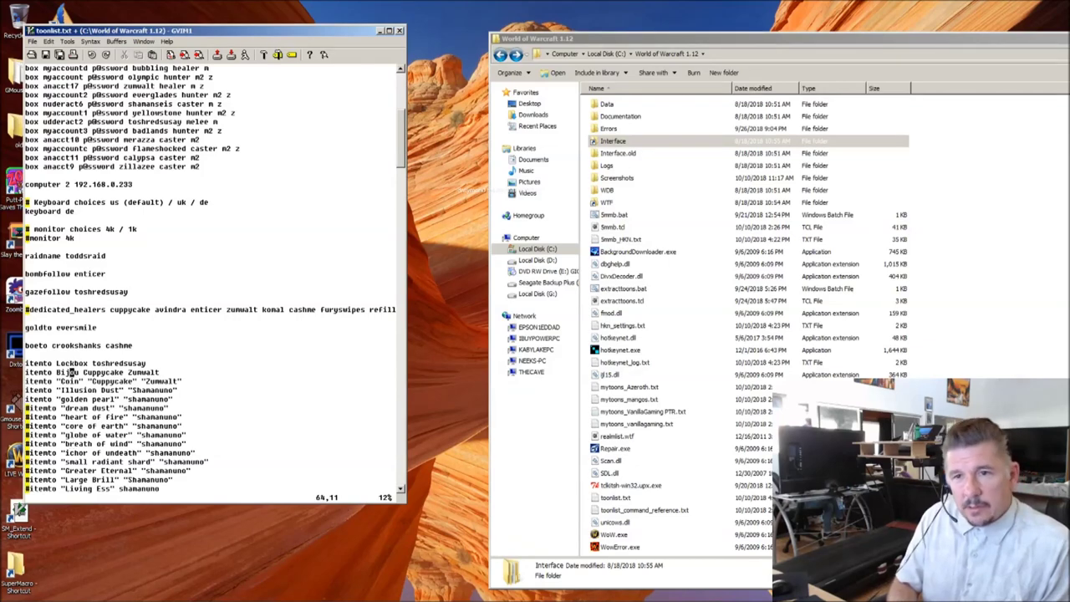
pyautogui.press('k')
pyautogui.press('k')
pyautogui.press('j')
pyautogui.press('j')
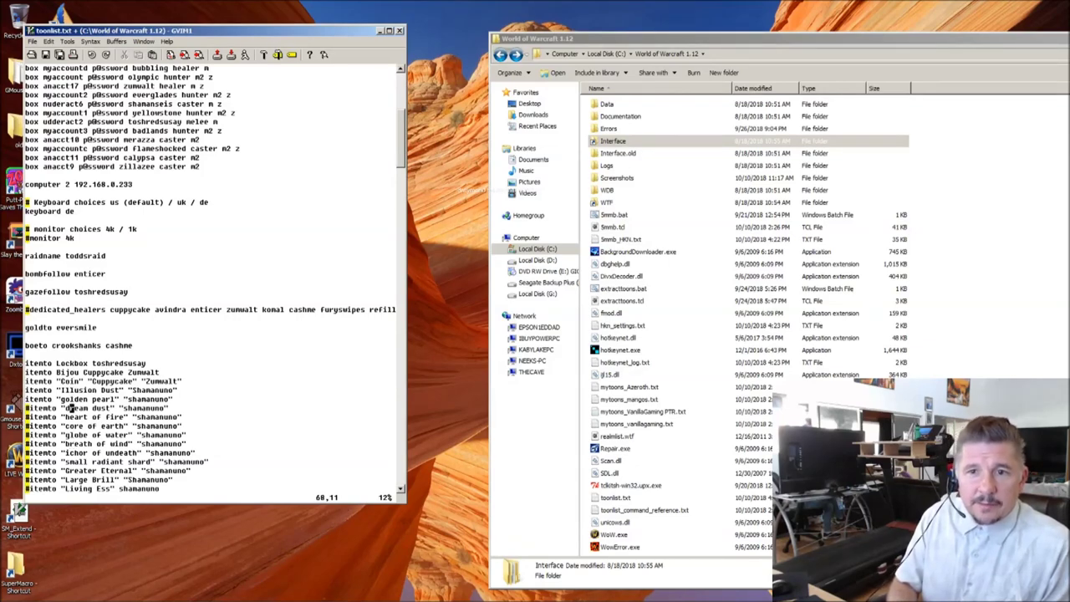
pyautogui.press('h')
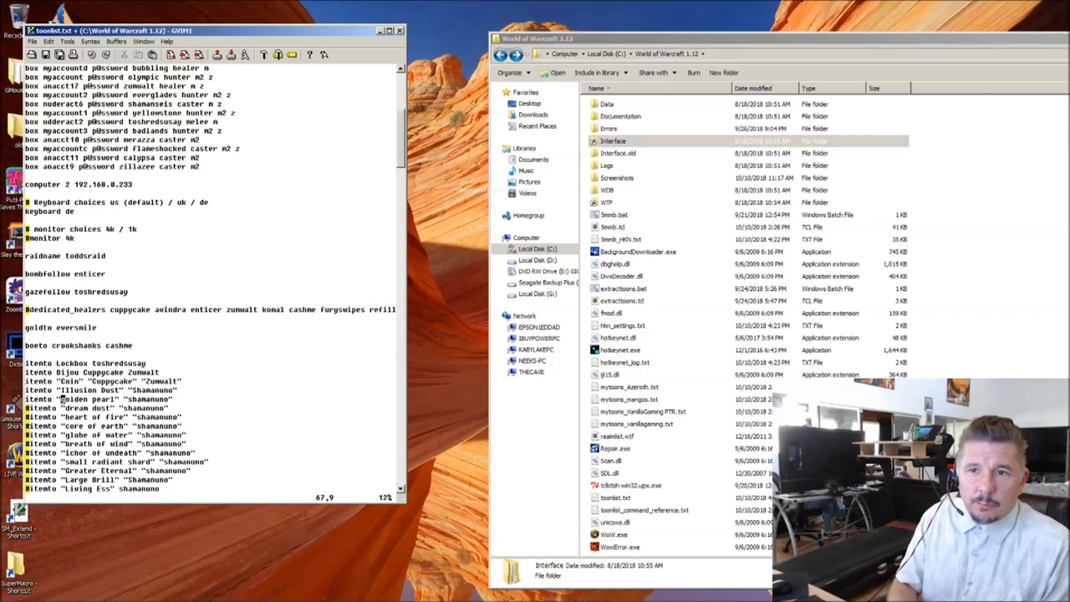
pyautogui.press('w')
pyautogui.press('w')
pyautogui.press('w')
pyautogui.press('k')
pyautogui.press('l')
pyautogui.press('l')
pyautogui.press('l')
pyautogui.press('l')
pyautogui.press('l')
pyautogui.press('l')
pyautogui.press('l')
pyautogui.press('l')
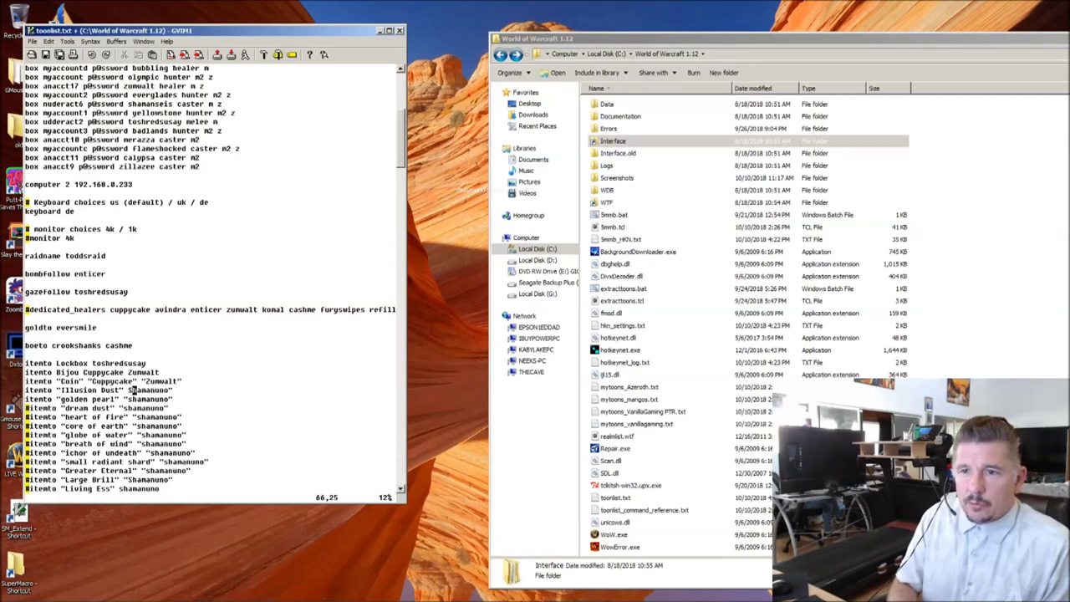
pyautogui.press('k')
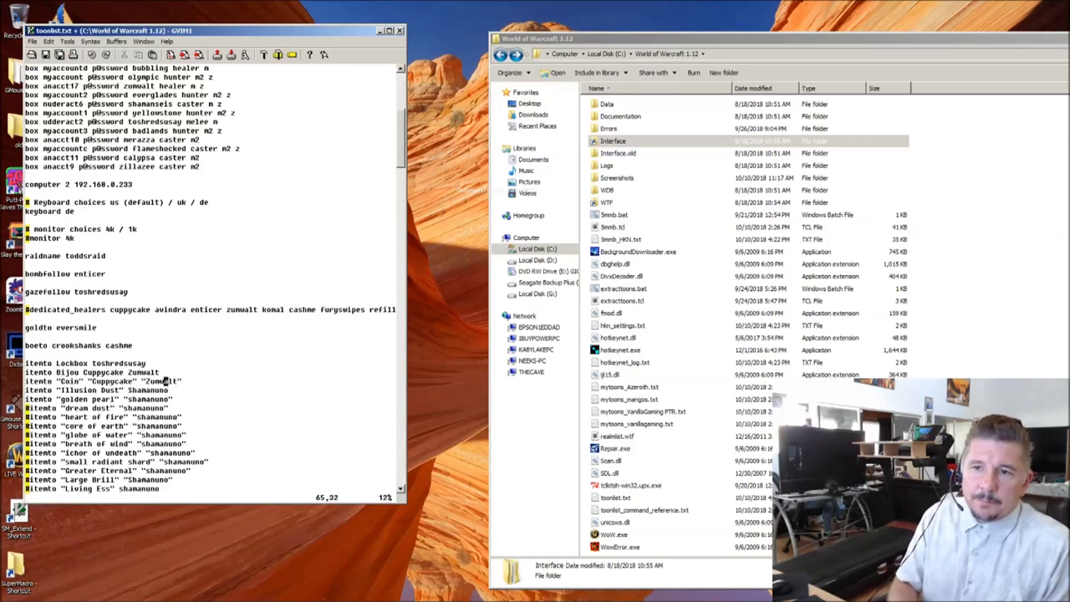
pyautogui.press('h')
pyautogui.press('h')
pyautogui.press('h')
pyautogui.press('h')
pyautogui.press('x')
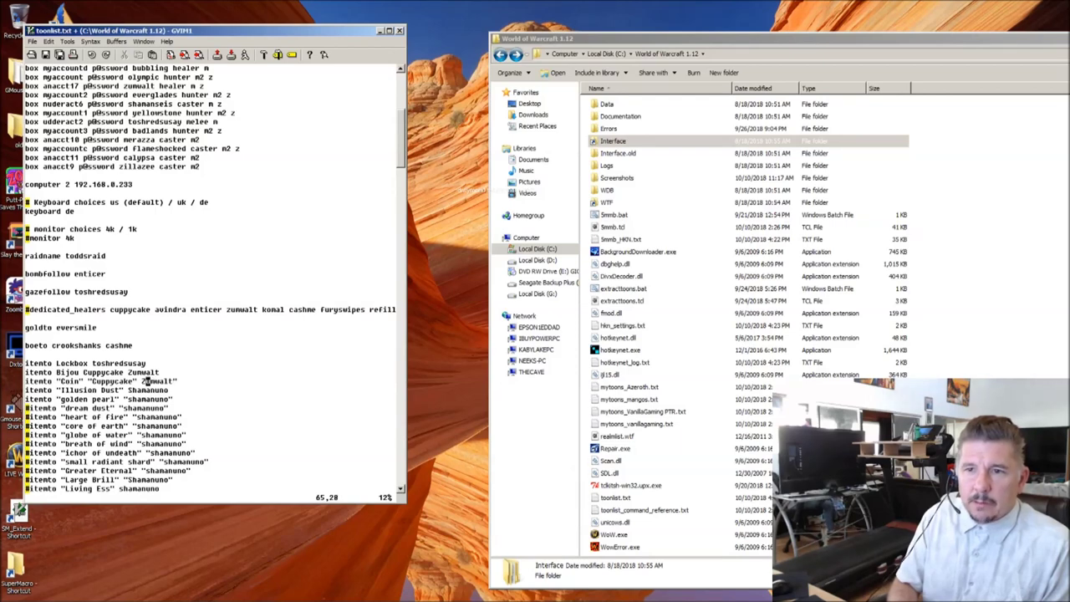
pyautogui.press('$')
# Step: Uncomment the itemto lines from dream dust and heart of fire through nexus crystal
pyautogui.press('j')
pyautogui.press('j')
pyautogui.press('j')
pyautogui.press('j')
pyautogui.press('j')
pyautogui.press('j')
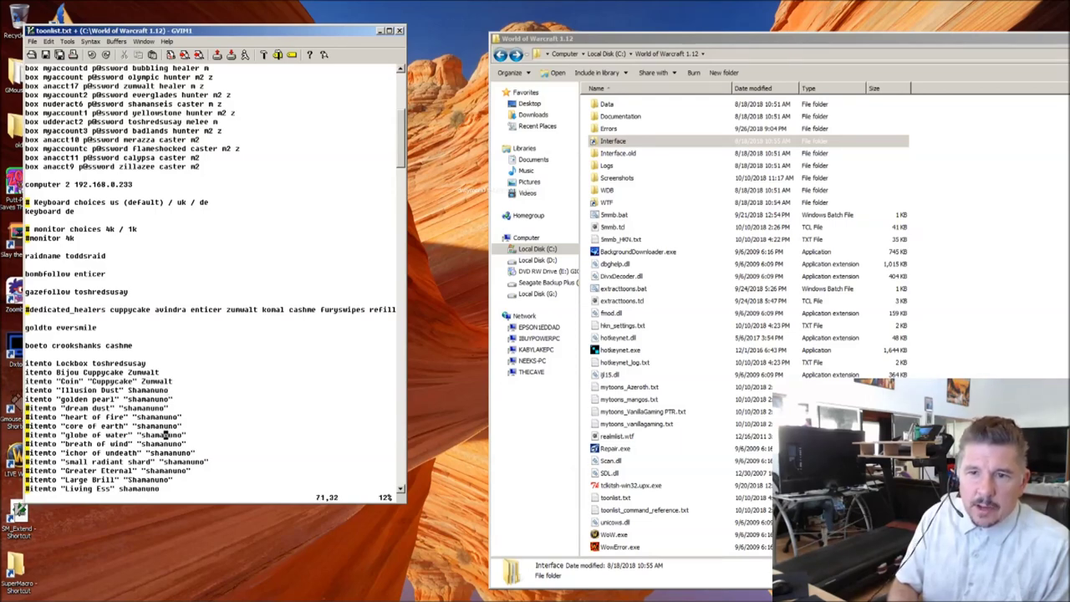
pyautogui.press('h')
pyautogui.press('h')
pyautogui.press('h')
pyautogui.press('h')
pyautogui.press('h')
pyautogui.press('h')
pyautogui.press('h')
pyautogui.press('h')
pyautogui.press('h')
pyautogui.press('h')
pyautogui.press('h')
pyautogui.press('h')
pyautogui.press('j')
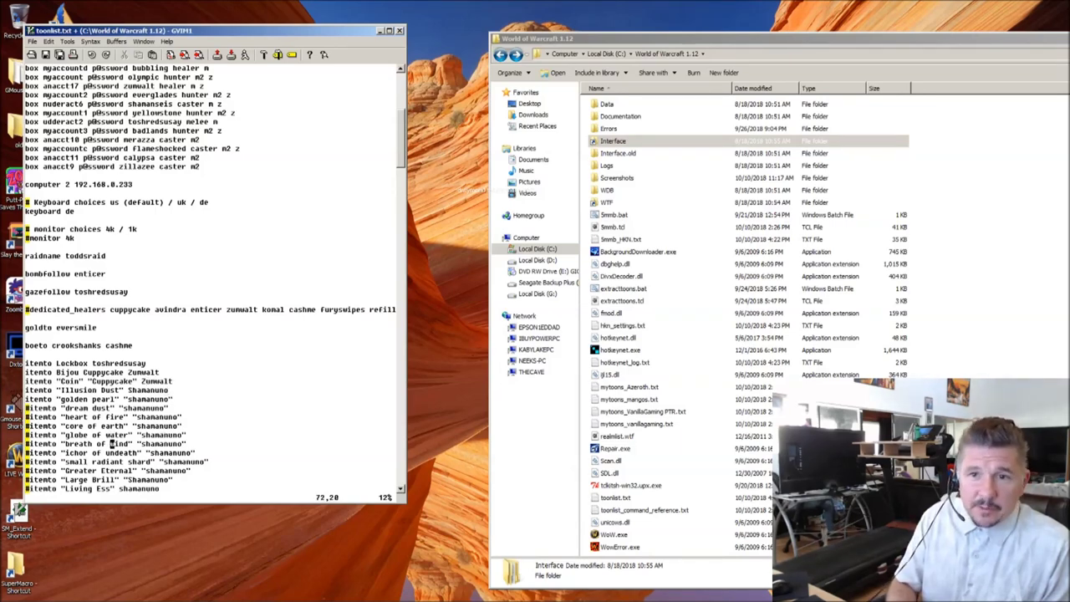
pyautogui.press('k')
pyautogui.press('k')
pyautogui.press('k')
pyautogui.press('k')
pyautogui.press('0')
pyautogui.press('x')
pyautogui.press('j')
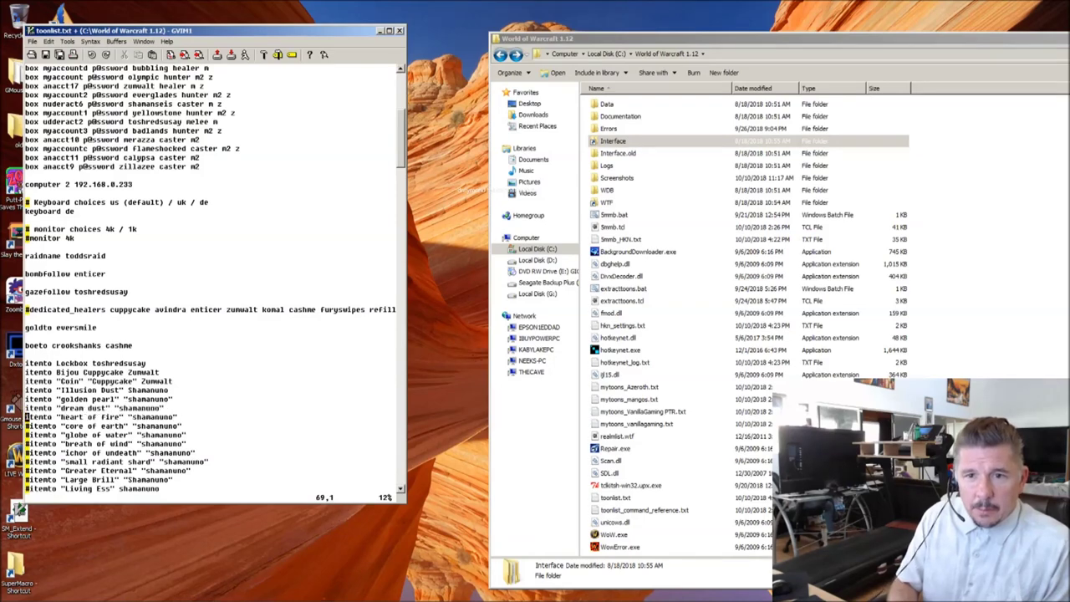
pyautogui.press('x')
pyautogui.press('j')
pyautogui.press('x')
pyautogui.press('j')
pyautogui.press('x')
pyautogui.press('j')
pyautogui.press('x')
pyautogui.press('j')
pyautogui.press('x')
pyautogui.press('j')
pyautogui.press('x')
pyautogui.press('j')
pyautogui.press('x')
pyautogui.press('j')
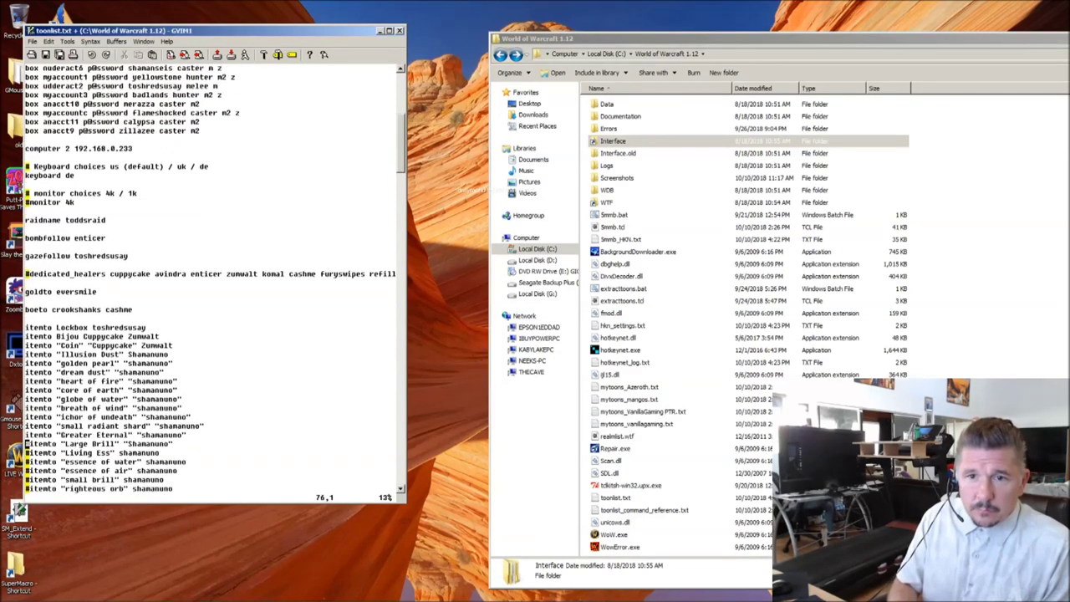
pyautogui.press('x')
pyautogui.press('j')
pyautogui.press('x')
pyautogui.press('j')
pyautogui.press('x')
pyautogui.press('j')
pyautogui.press('x')
pyautogui.press('j')
pyautogui.press('x')
pyautogui.press('j')
pyautogui.press('x')
pyautogui.press('j')
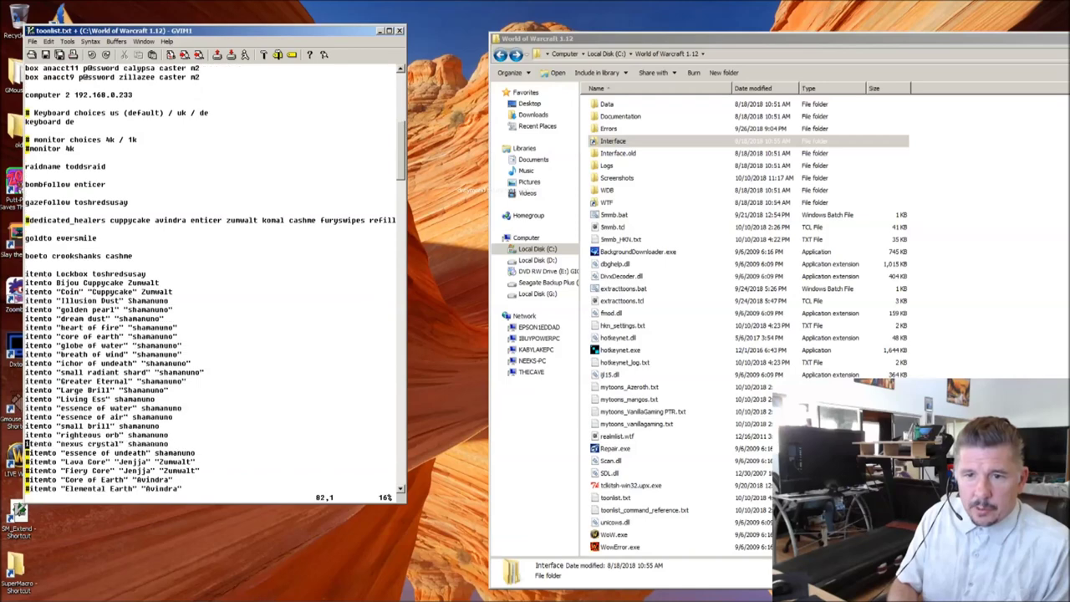
pyautogui.press('x')
pyautogui.press('j')
pyautogui.press('x')
pyautogui.press('j')
pyautogui.press('x')
pyautogui.press('j')
pyautogui.press('x')
pyautogui.press('j')
pyautogui.press('x')
pyautogui.press('j')
pyautogui.press('x')
pyautogui.press('j')
pyautogui.press('x')
pyautogui.press('j')
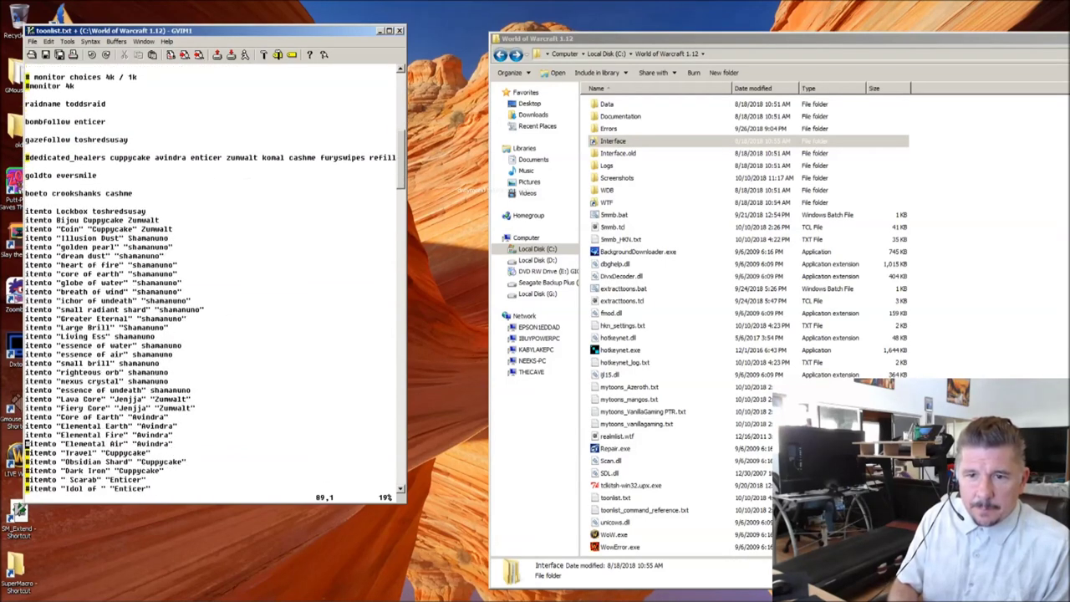
pyautogui.press('x')
# Step: Uncomment the remaining itemto lines from Elemental Air and Dark Iron through Essence of Earth
pyautogui.press('j')
pyautogui.press('x')
pyautogui.press('j')
pyautogui.press('x')
pyautogui.press('k')
pyautogui.press('k')
pyautogui.press('k')
pyautogui.press('k')
pyautogui.press('k')
pyautogui.press('k')
pyautogui.press('k')
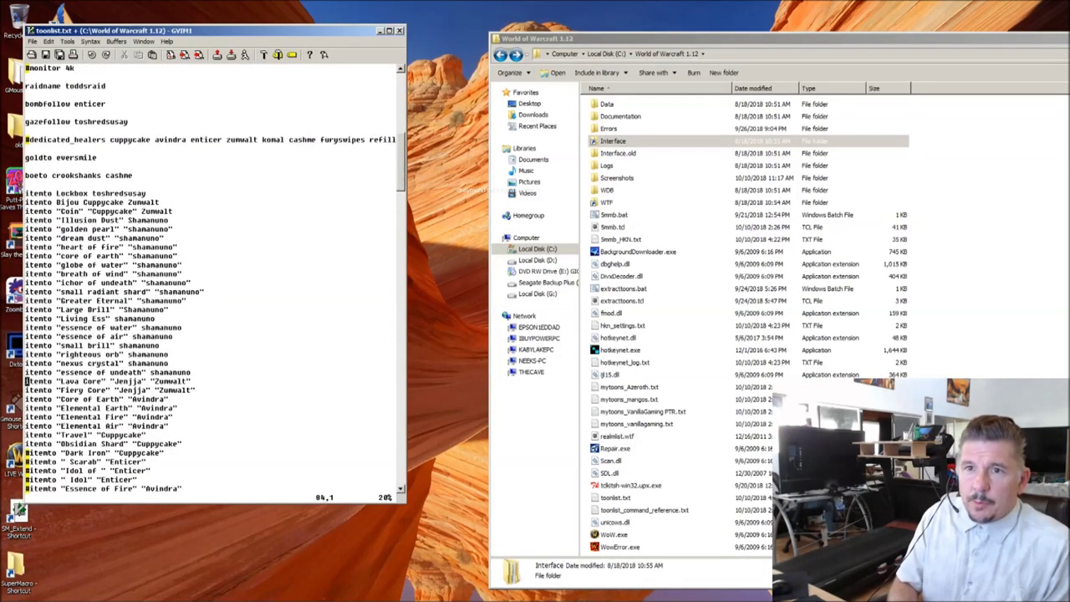
pyautogui.press('k')
pyautogui.press('k')
pyautogui.press('k')
pyautogui.press('k')
pyautogui.press('w')
pyautogui.press('w')
pyautogui.press('w')
pyautogui.press('j')
pyautogui.press('j')
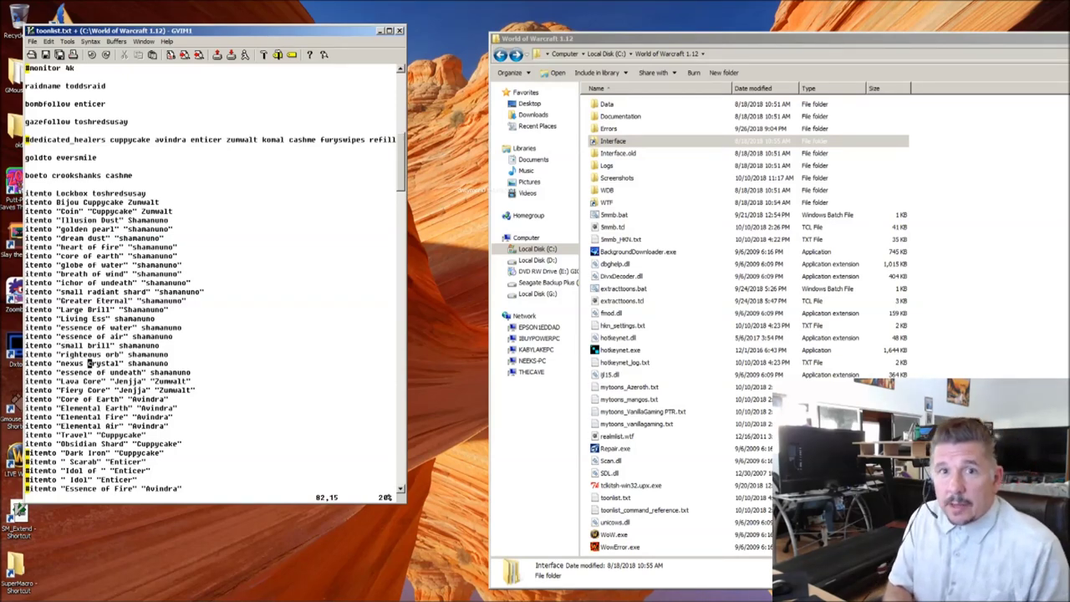
pyautogui.press('j')
pyautogui.press('j')
pyautogui.press('j')
pyautogui.press('j')
pyautogui.press('j')
pyautogui.press('j')
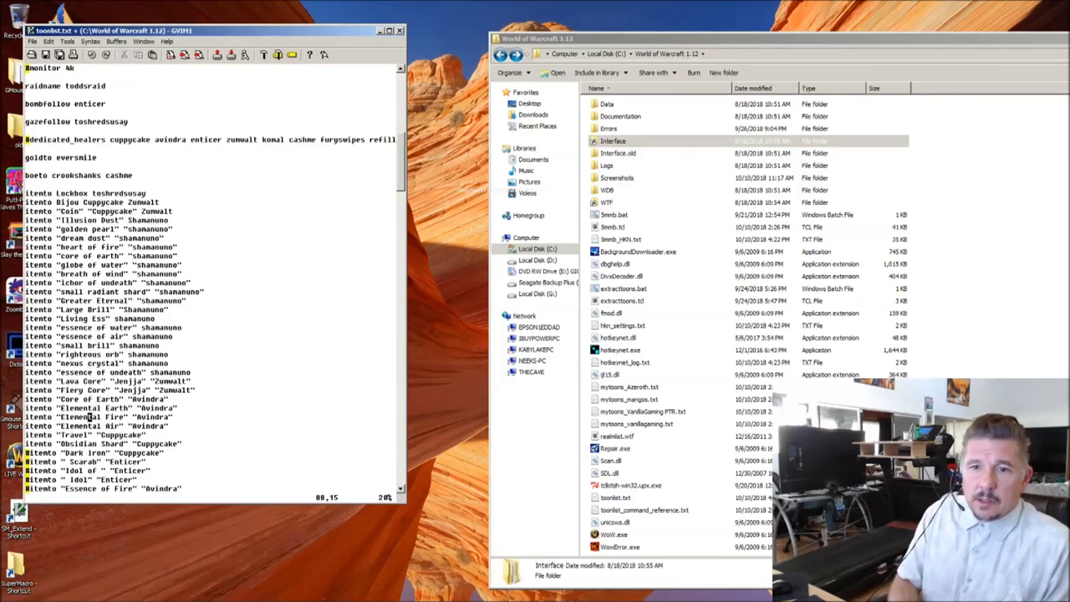
pyautogui.press('j')
pyautogui.press('j')
pyautogui.press('j')
pyautogui.press('j')
pyautogui.press('0')
pyautogui.press('x')
pyautogui.press('j')
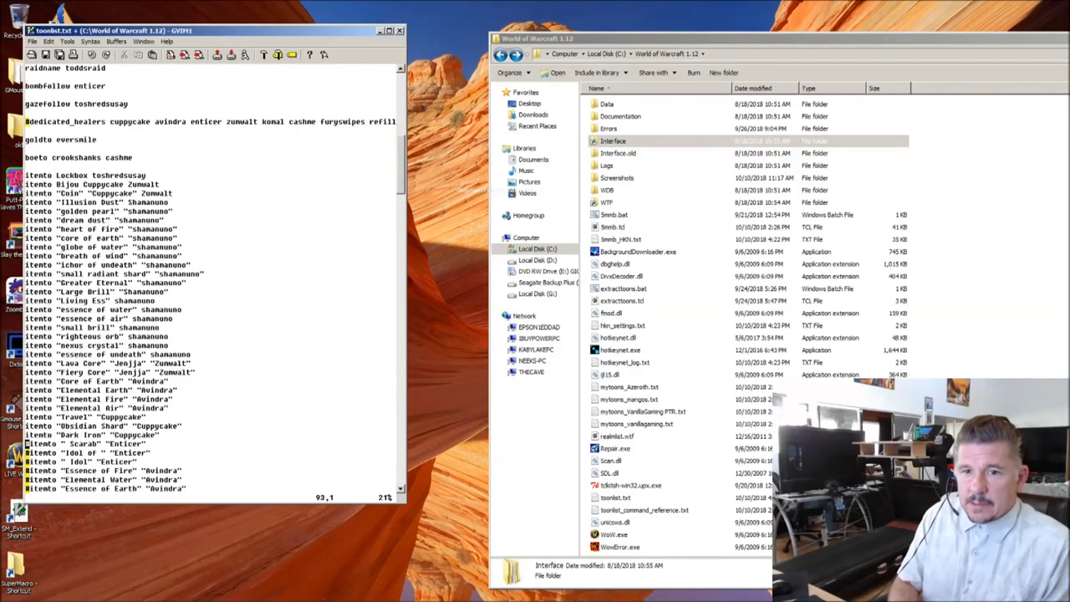
pyautogui.press('x')
pyautogui.press('j')
pyautogui.press('x')
pyautogui.press('j')
pyautogui.press('x')
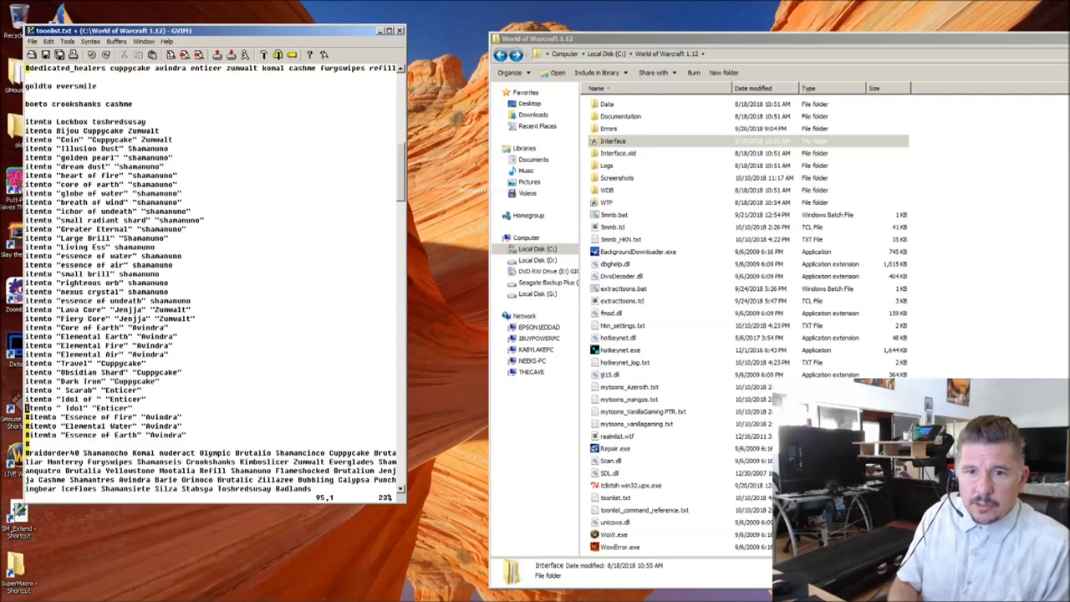
pyautogui.press('j')
pyautogui.press('x')
pyautogui.press('j')
pyautogui.press('x')
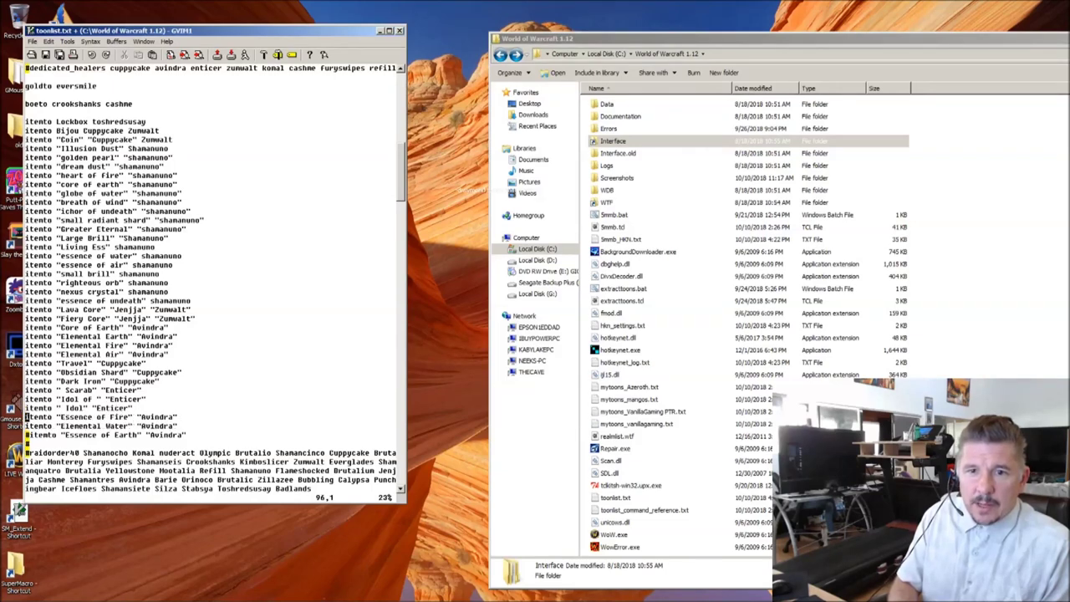
pyautogui.press('x')
pyautogui.press('k')
pyautogui.press('k')
pyautogui.press('k')
pyautogui.press('k')
pyautogui.press('k')
pyautogui.press('k')
pyautogui.press('k')
pyautogui.press('k')
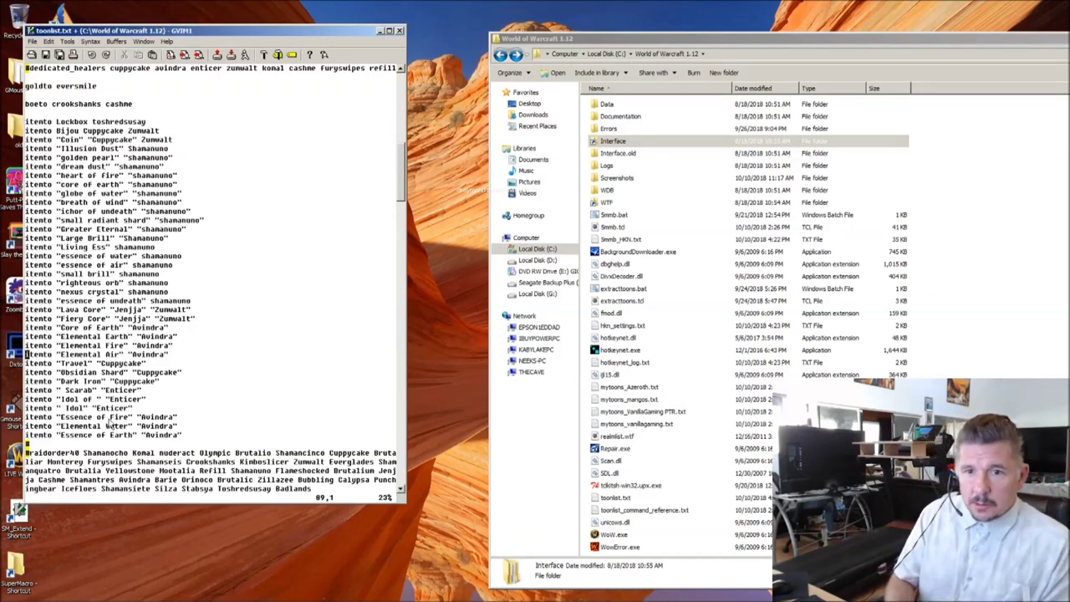
pyautogui.press('Down')
pyautogui.press('Down')
pyautogui.press('Down')
pyautogui.press('Down')
pyautogui.press('Down')
pyautogui.press('Down')
pyautogui.press('Down')
pyautogui.press('Down')
pyautogui.press('Down')
pyautogui.press('Down')
pyautogui.press('Down')
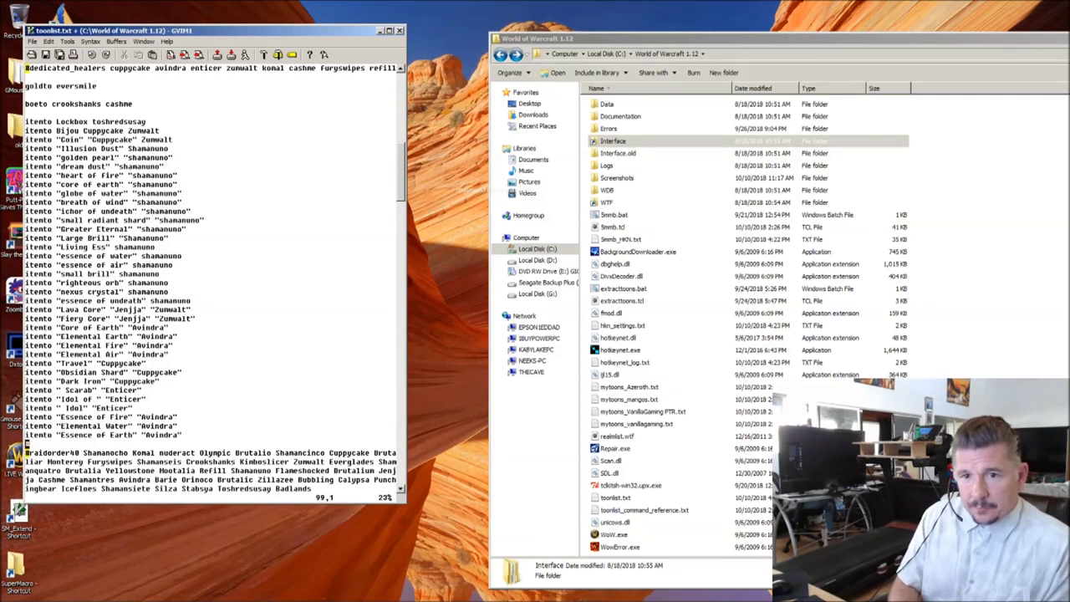
pyautogui.press('Down')
pyautogui.press('Down')
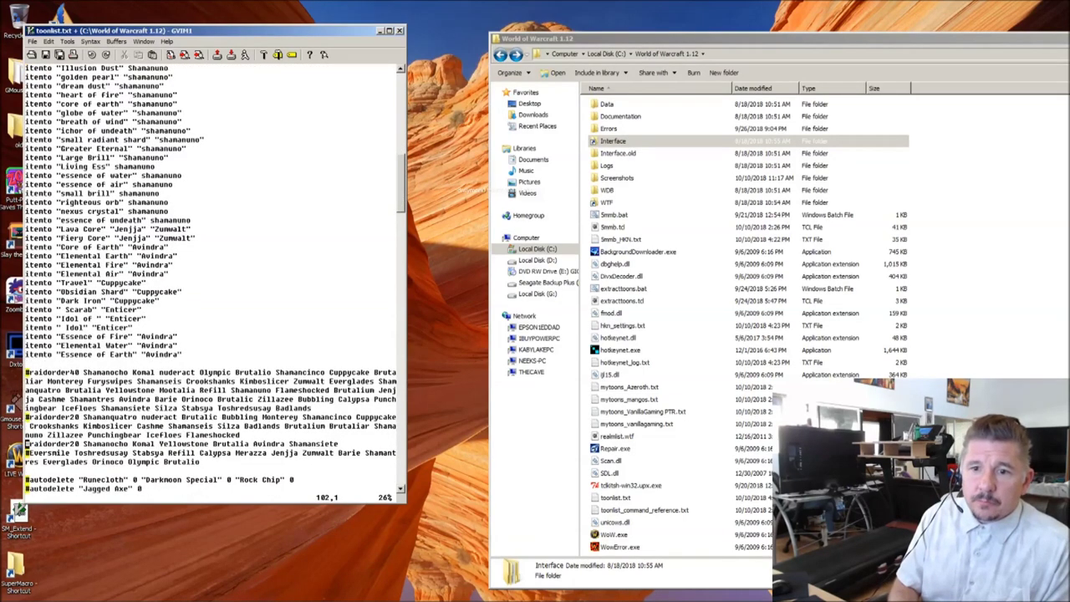
pyautogui.press('Up')
pyautogui.press('Down')
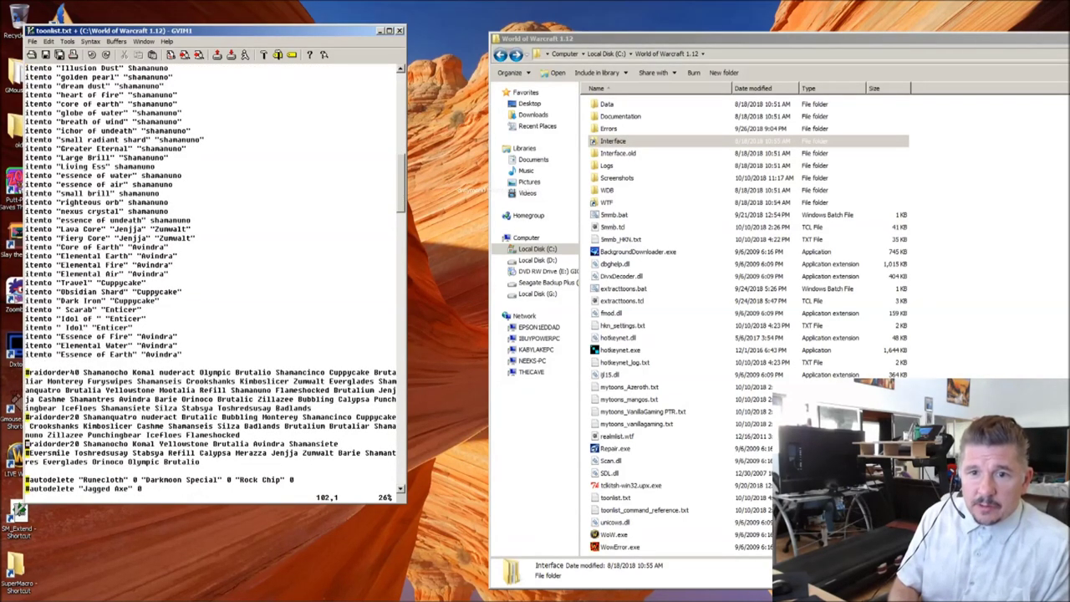
pyautogui.press('Up')
pyautogui.press('Up')
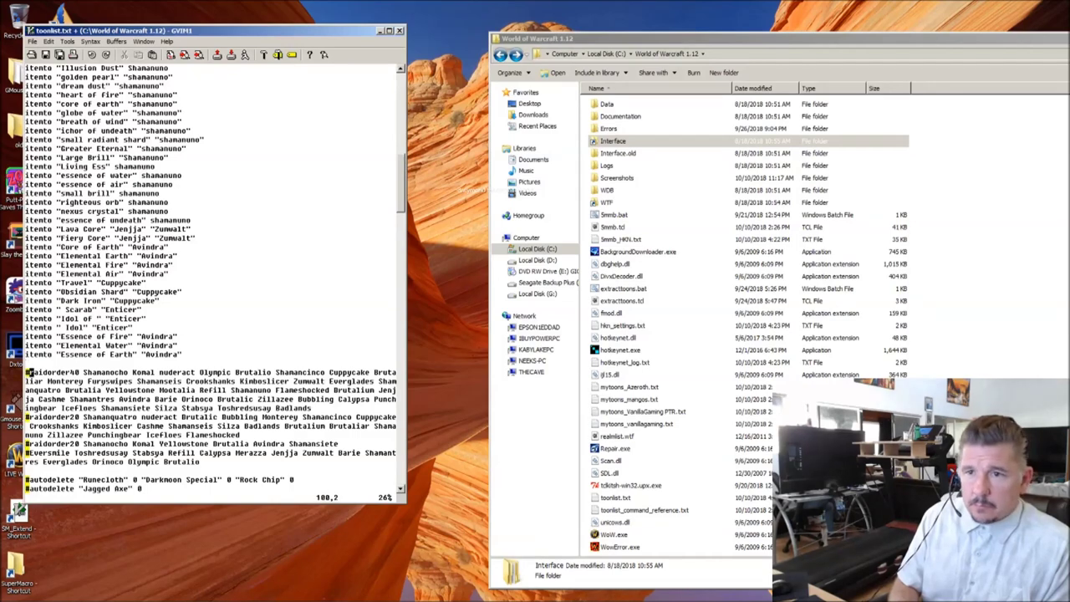
pyautogui.press('Right')
pyautogui.press('Right')
pyautogui.press('Right')
pyautogui.press('Right')
pyautogui.press('Right')
pyautogui.press('Right')
pyautogui.press('Right')
pyautogui.press('Right')
pyautogui.press('Right')
pyautogui.press('Right')
pyautogui.press('Right')
pyautogui.press('Right')
pyautogui.press('Right')
pyautogui.press('Right')
pyautogui.press('Right')
pyautogui.press('Right')
pyautogui.press('Right')
pyautogui.press('Right')
pyautogui.press('Right')
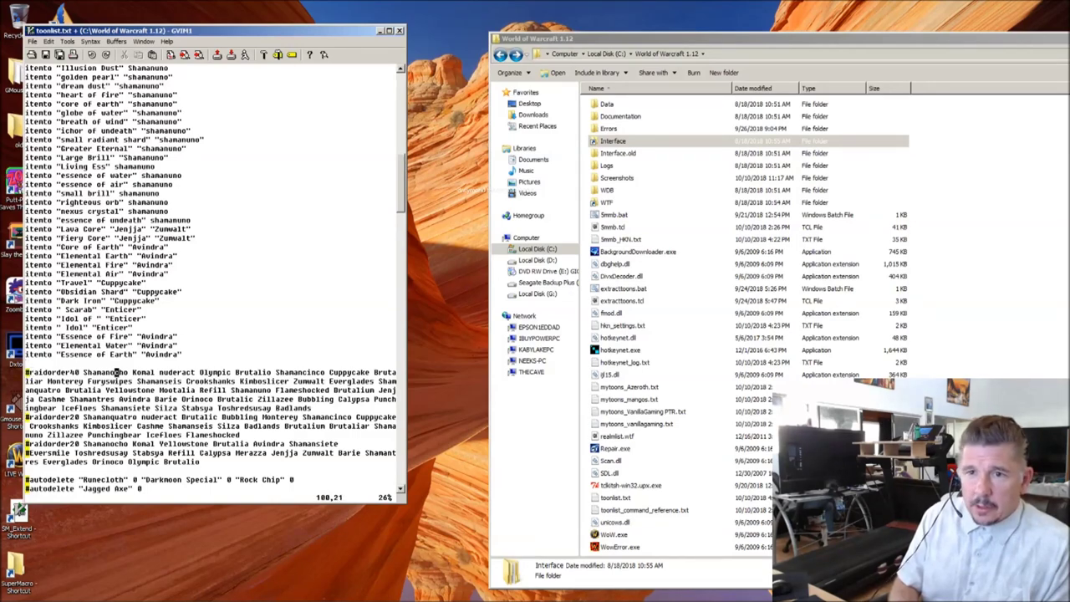
pyautogui.press('Down')
pyautogui.press('Down')
pyautogui.press('Down')
pyautogui.press('Down')
pyautogui.press('Down')
pyautogui.press('Down')
pyautogui.press('Down')
pyautogui.press('Down')
pyautogui.press('Down')
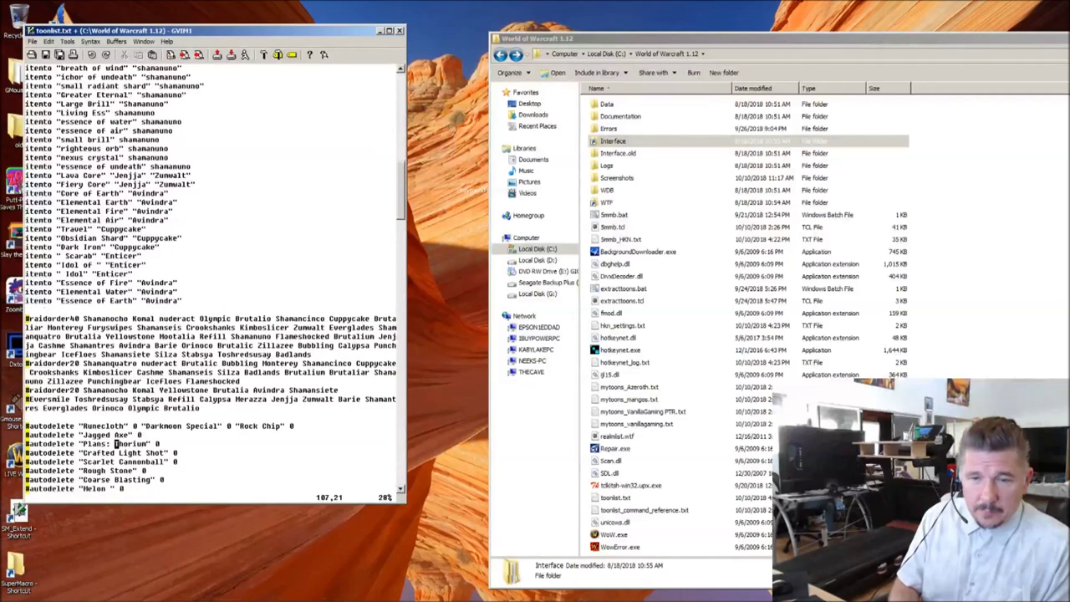
pyautogui.press('Up')
pyautogui.press('Up')
pyautogui.press('Up')
pyautogui.press('Up')
pyautogui.press('Up')
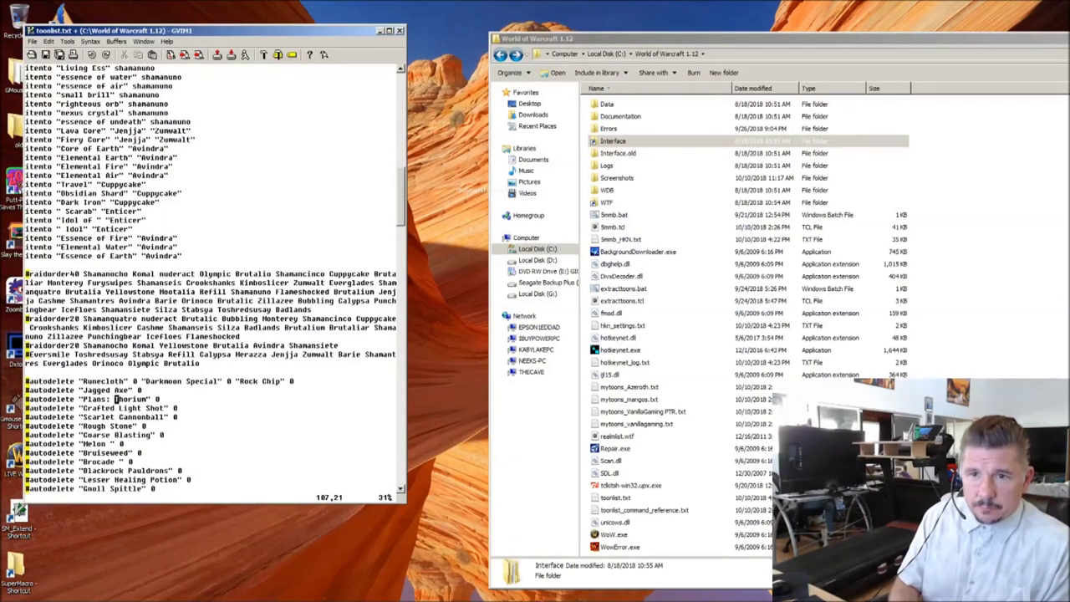
pyautogui.click(27, 382)
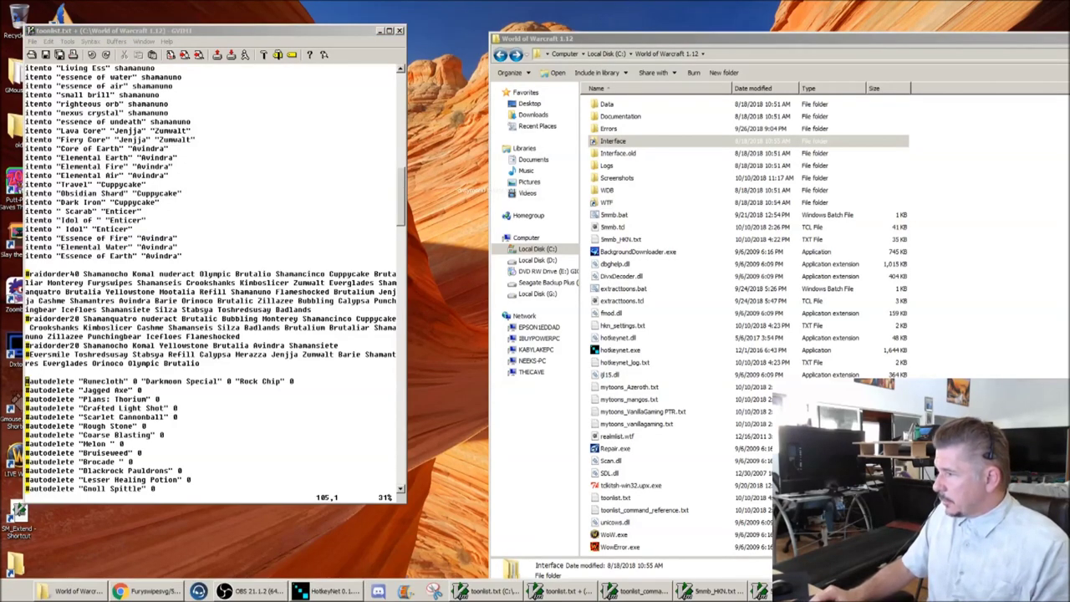
pyautogui.click(573, 348)
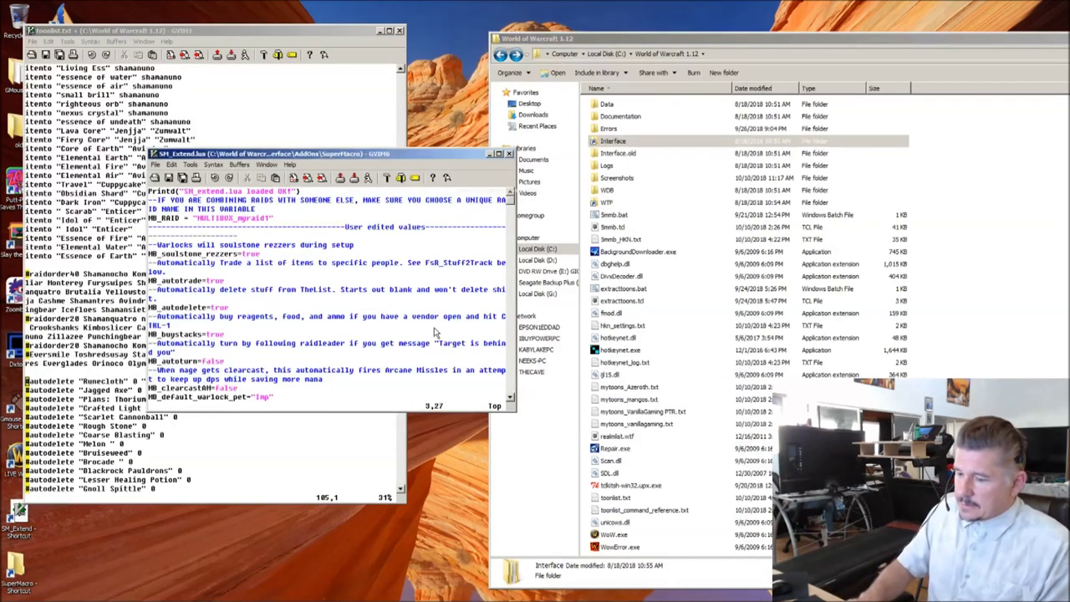
pyautogui.write('/TheList')
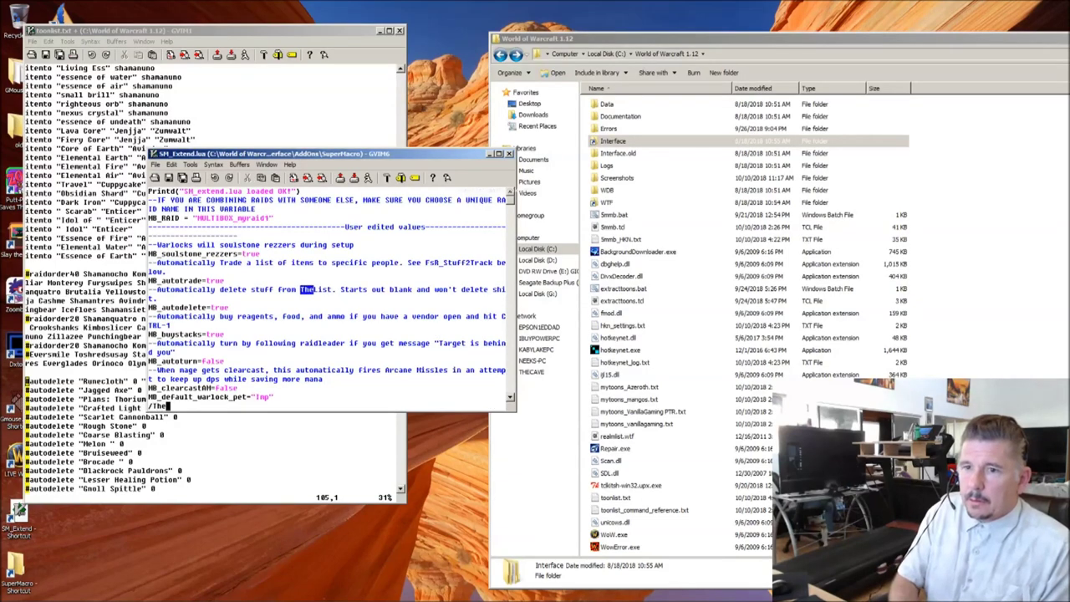
pyautogui.press('Return')
pyautogui.press('n')
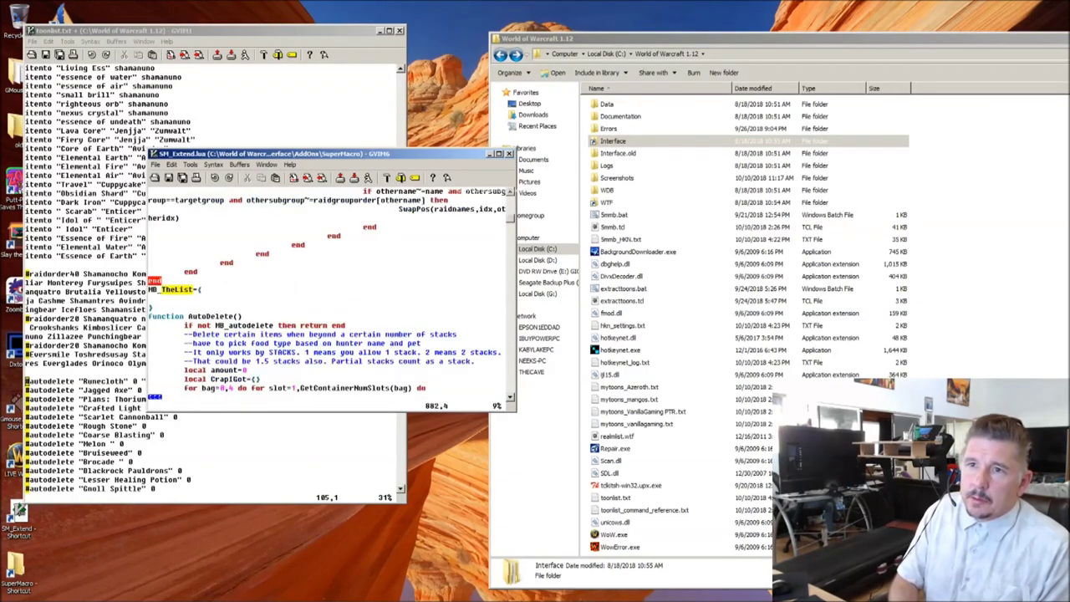
pyautogui.press('j')
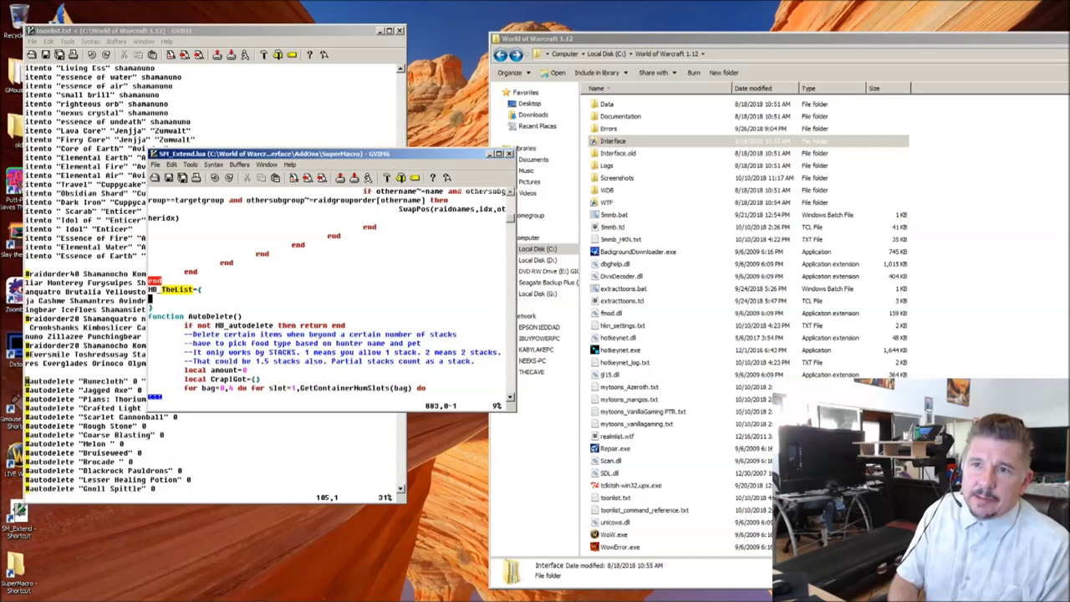
pyautogui.press('j')
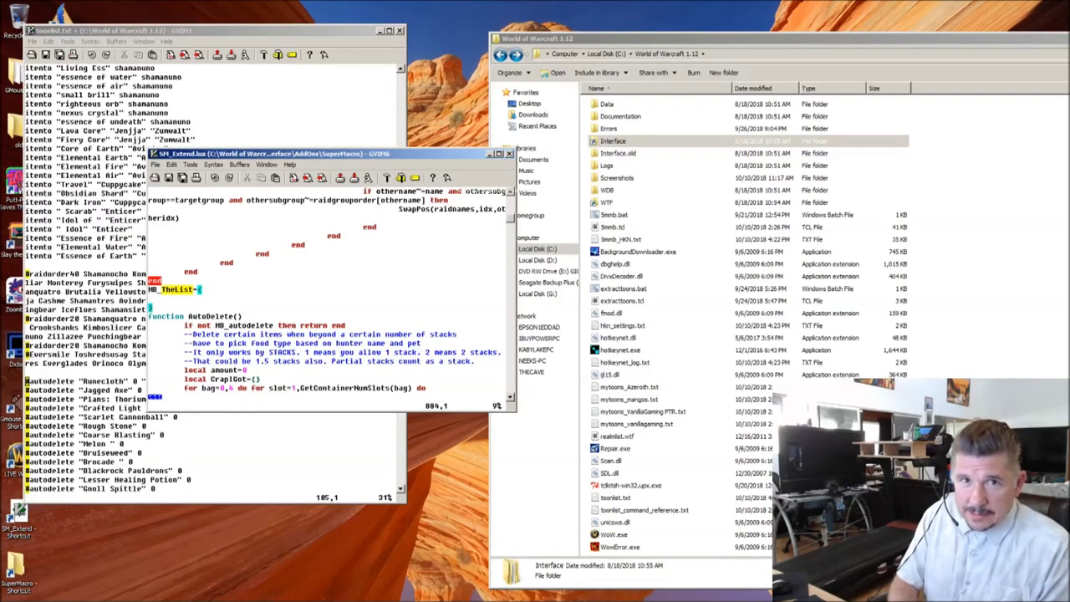
pyautogui.press('k')
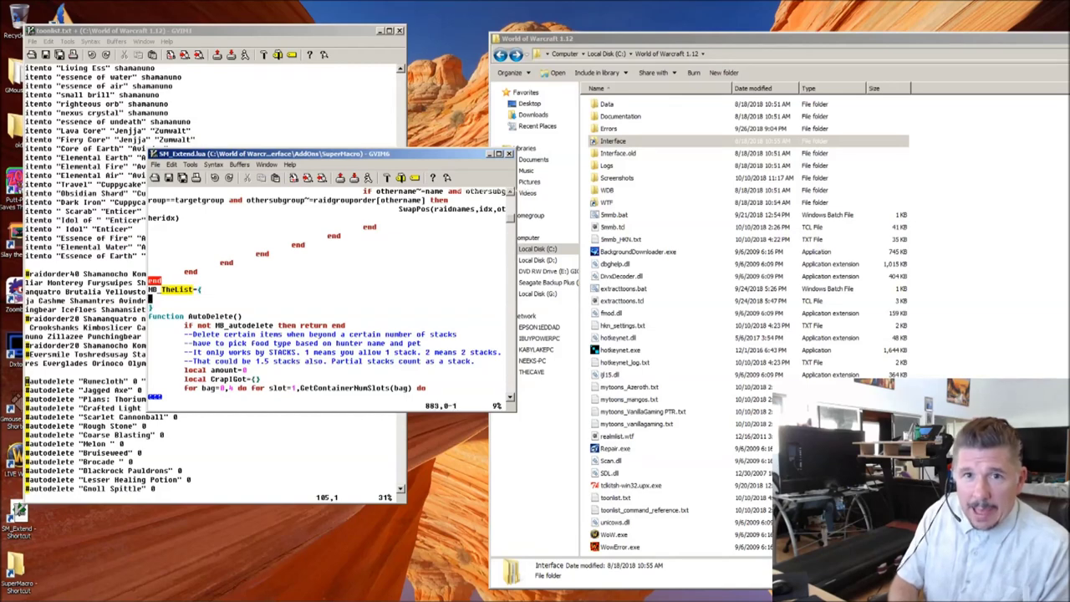
pyautogui.press('j')
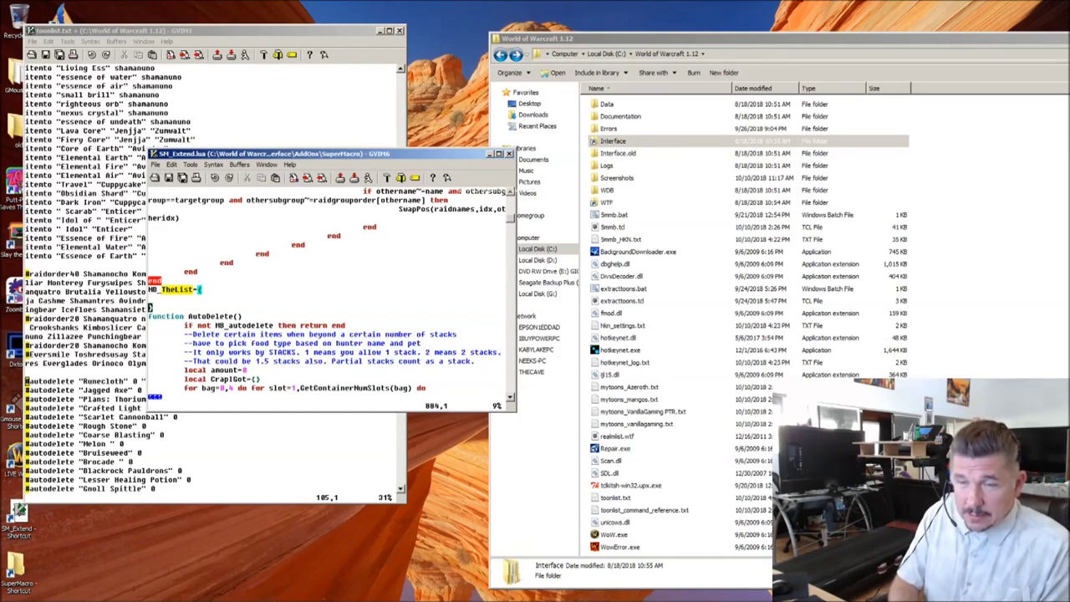
pyautogui.click(164, 289)
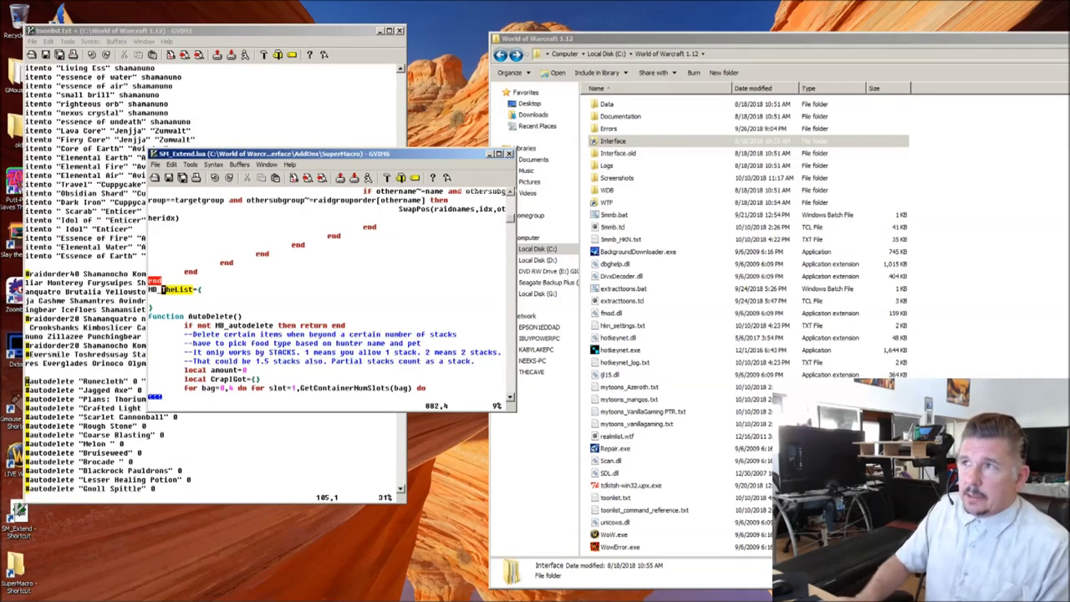
pyautogui.hotkey('alt', 'Tab')
pyautogui.hotkey('alt', 'Tab')
pyautogui.hotkey('alt', 'Tab')
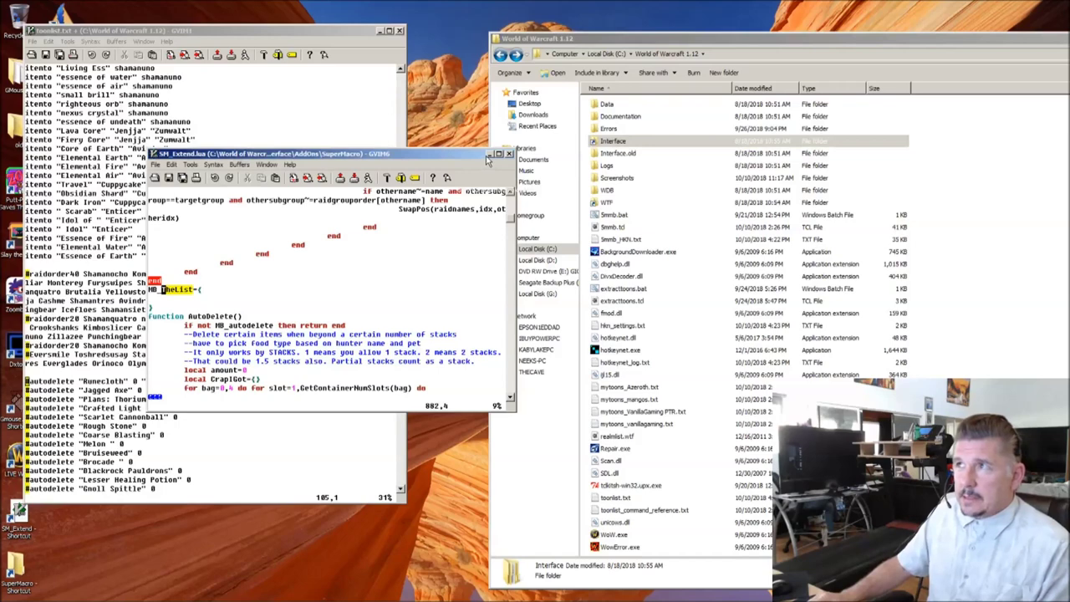
pyautogui.click(490, 153)
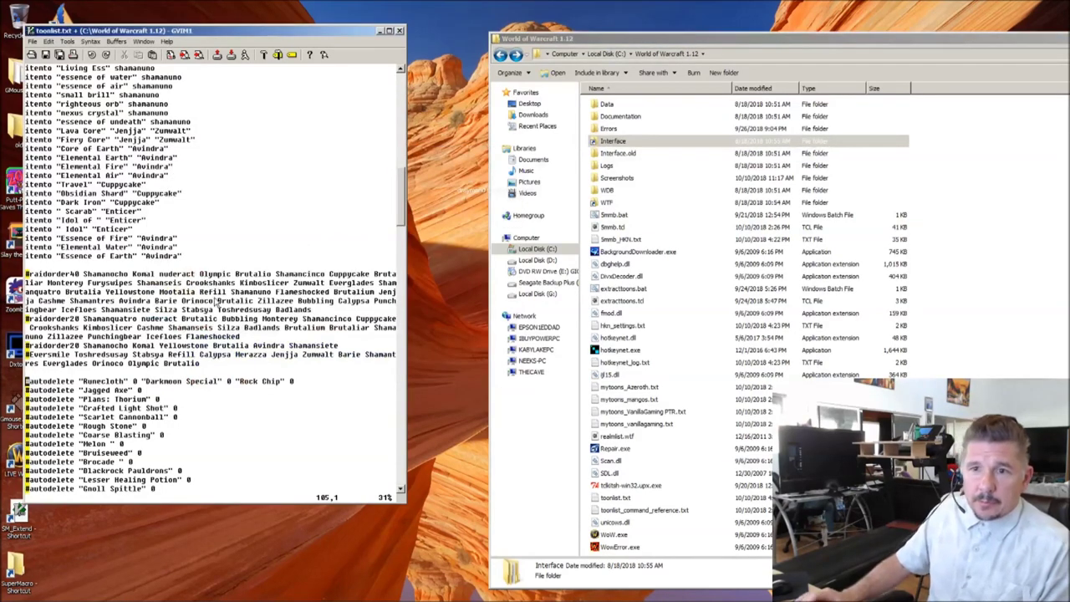
# Step: Uncomment the Jagged Axe autodelete line in toonlist.txt
pyautogui.click(27, 389)
pyautogui.click(26, 416)
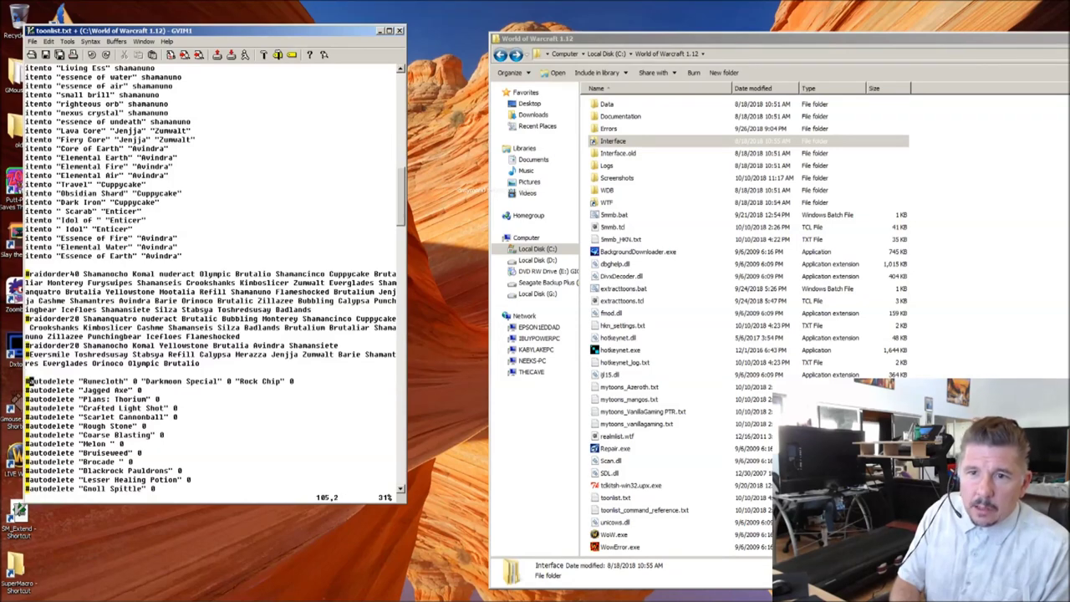
pyautogui.click(54, 381)
pyautogui.click(39, 382)
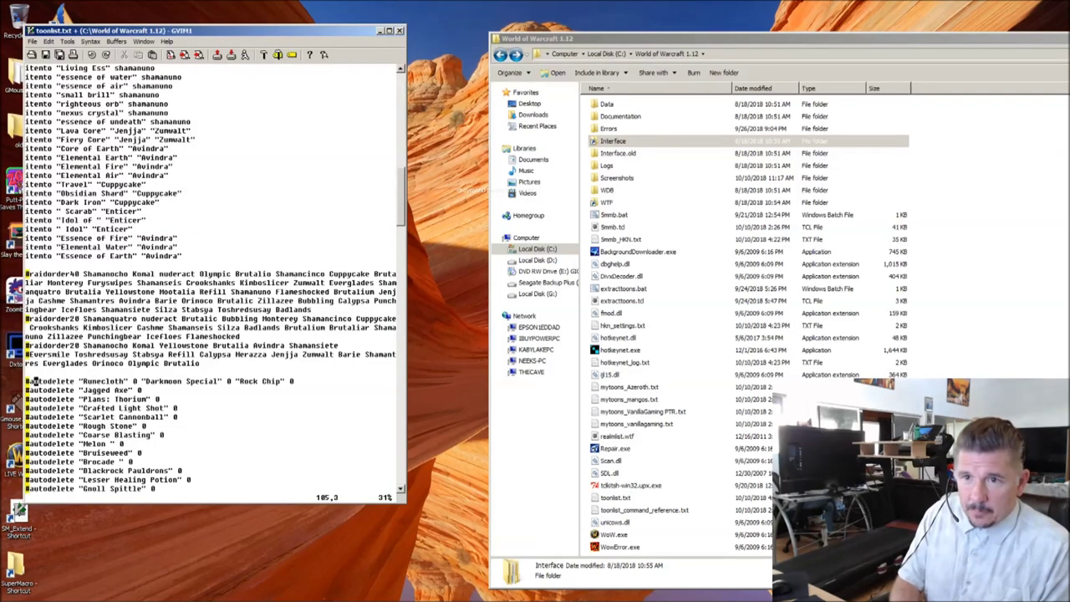
pyautogui.click(101, 382)
pyautogui.click(67, 382)
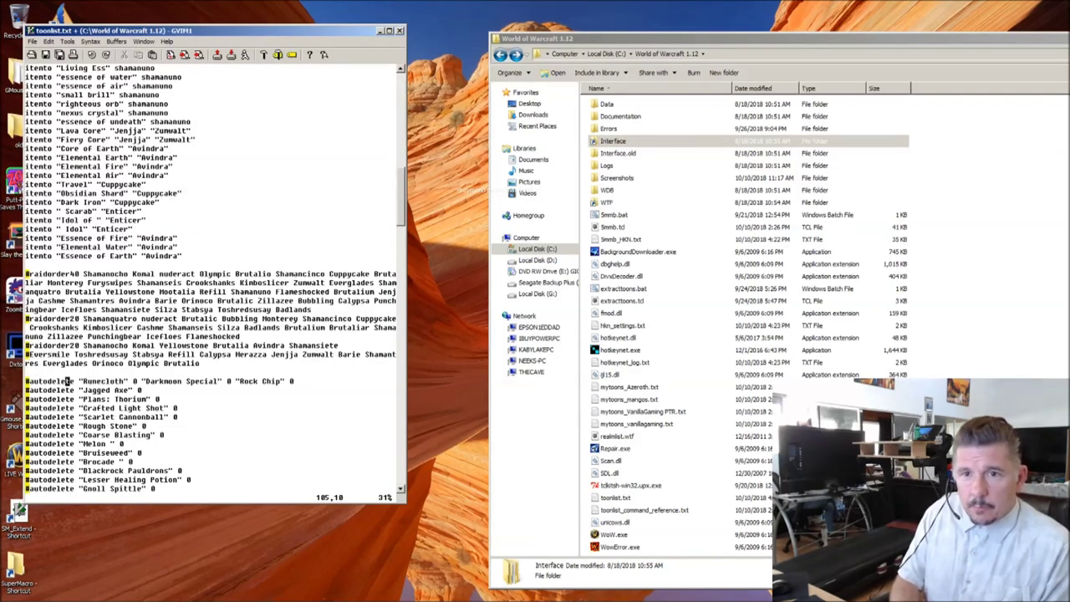
pyautogui.press('Home')
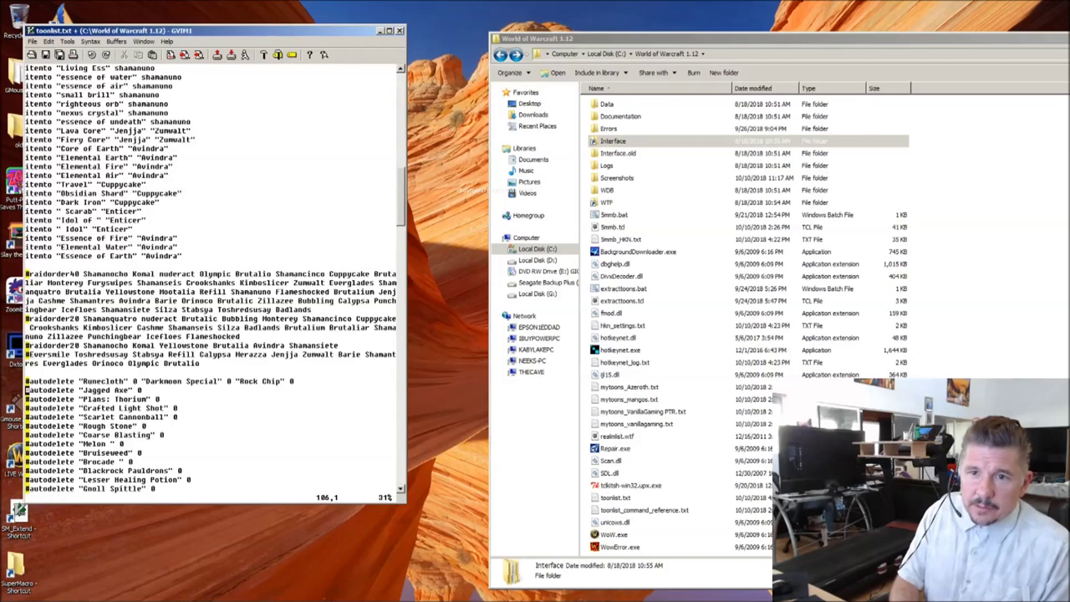
pyautogui.press('Delete')
pyautogui.press('Right')
pyautogui.press('Right')
pyautogui.press('Right')
pyautogui.press('Right')
pyautogui.press('Right')
pyautogui.press('Right')
pyautogui.press('Right')
pyautogui.press('Right')
pyautogui.press('Right')
pyautogui.press('Right')
pyautogui.press('Right')
pyautogui.press('Right')
pyautogui.press('Right')
pyautogui.press('Right')
pyautogui.press('Right')
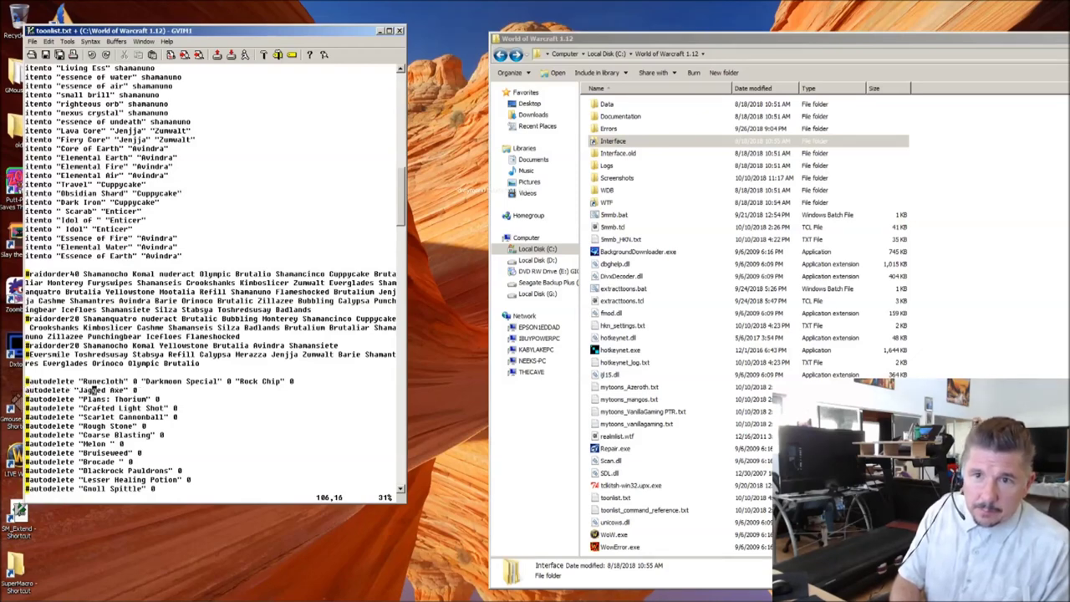
pyautogui.press('Right')
pyautogui.press('Right')
pyautogui.press('Right')
pyautogui.press('Right')
pyautogui.click(538, 307)
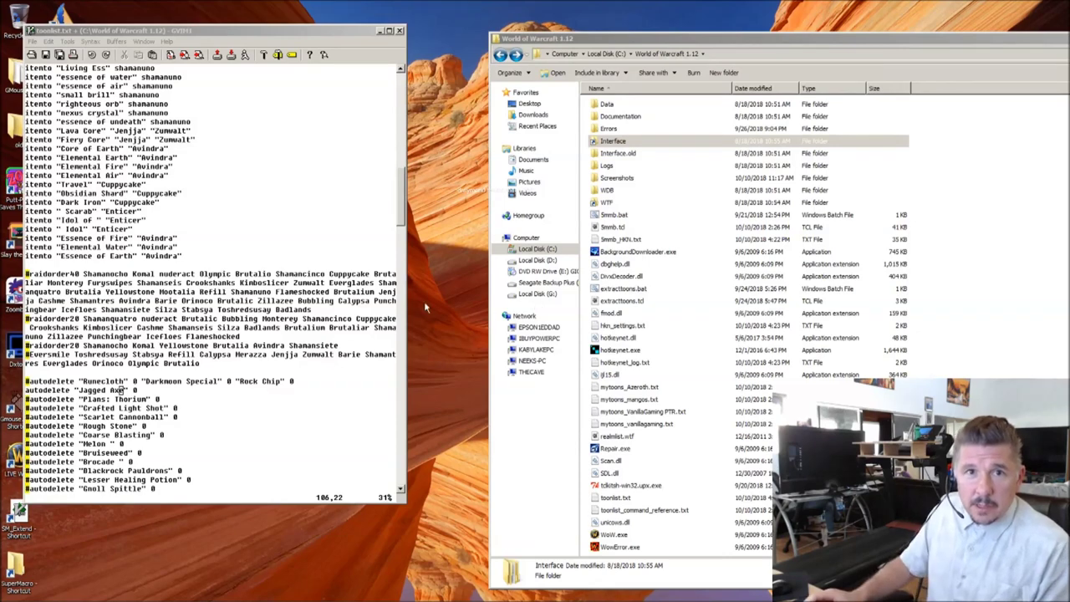
pyautogui.click(96, 327)
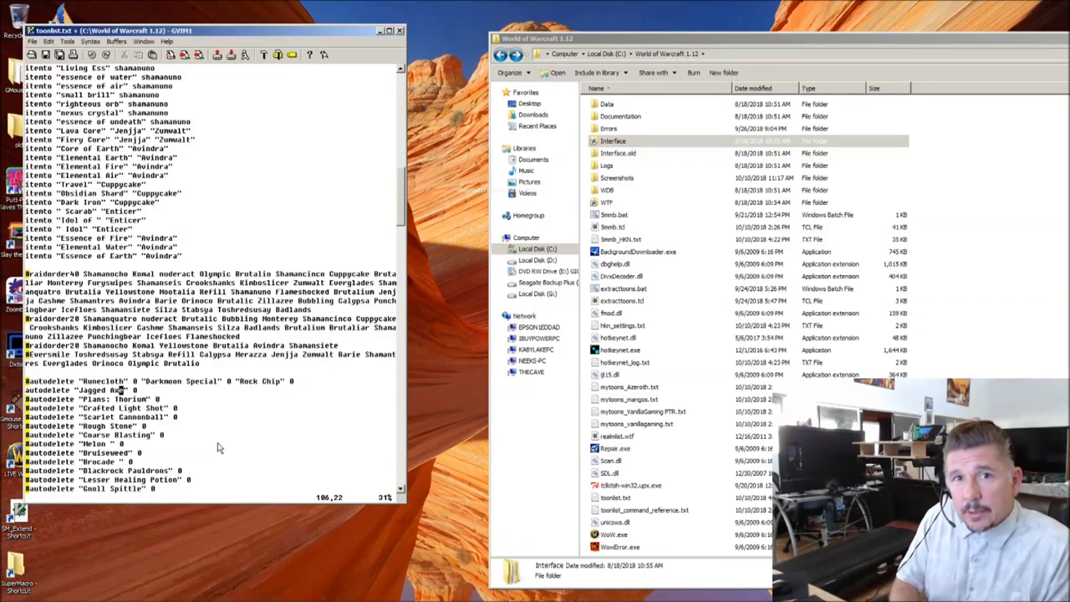
pyautogui.press('Right')
pyautogui.press('Right')
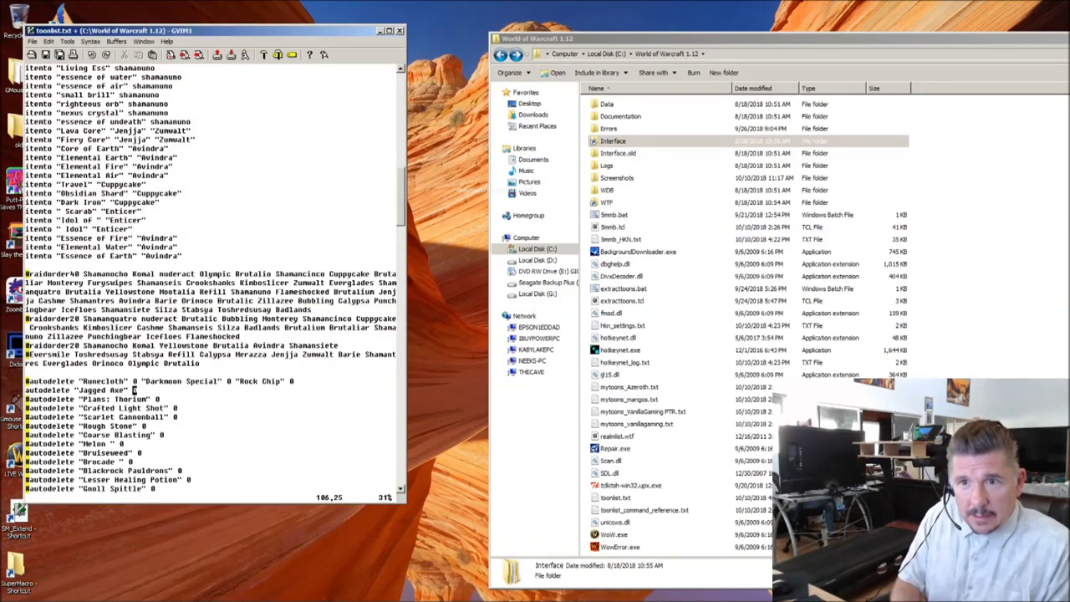
# Step: Uncomment the Runecloth autodelete line and change its count from 0 to 5
pyautogui.press('Home')
pyautogui.press('Delete')
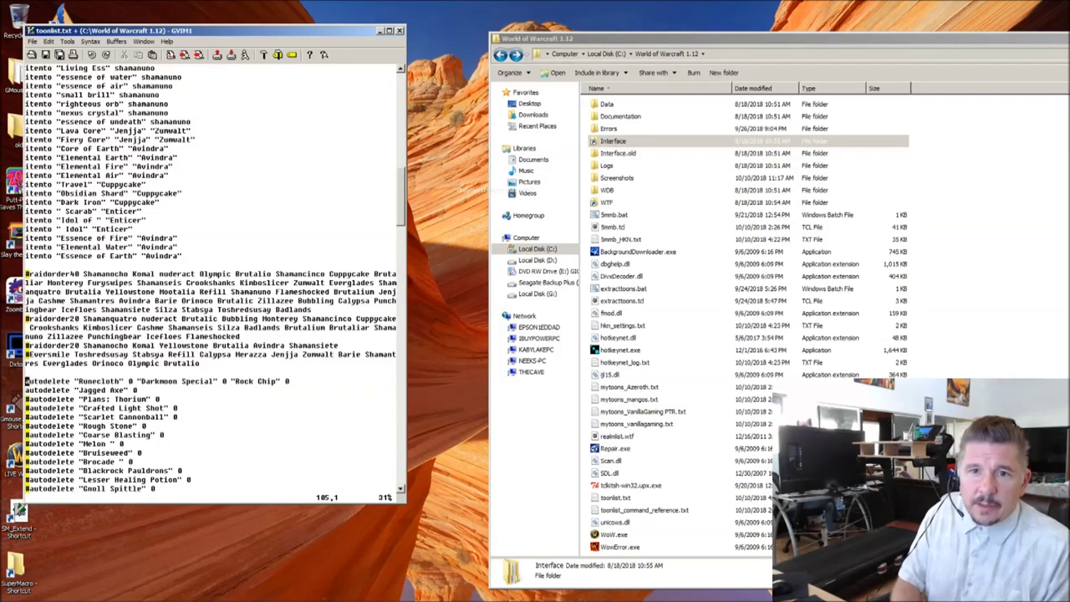
pyautogui.press('Right')
pyautogui.press('Right')
pyautogui.press('Right')
pyautogui.press('Right')
pyautogui.press('Right')
pyautogui.press('Right')
pyautogui.press('Right')
pyautogui.press('Right')
pyautogui.press('Right')
pyautogui.press('Right')
pyautogui.press('Right')
pyautogui.press('Right')
pyautogui.press('Right')
pyautogui.press('Right')
pyautogui.press('Right')
pyautogui.press('Right')
pyautogui.press('Right')
pyautogui.press('Right')
pyautogui.press('Right')
pyautogui.press('Right')
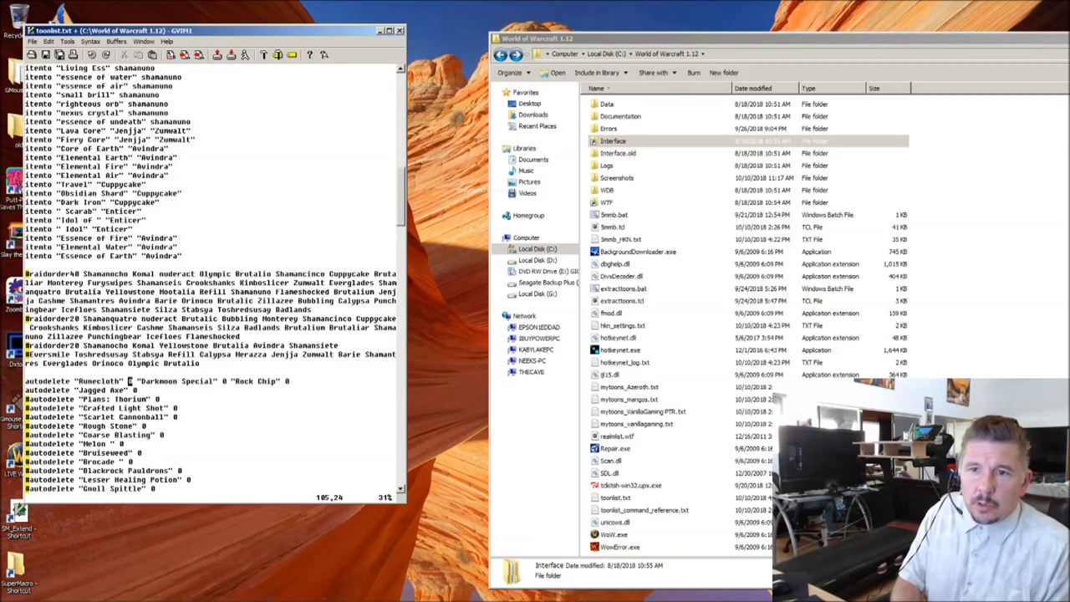
pyautogui.press('i')
pyautogui.press('Delete')
pyautogui.write('5')
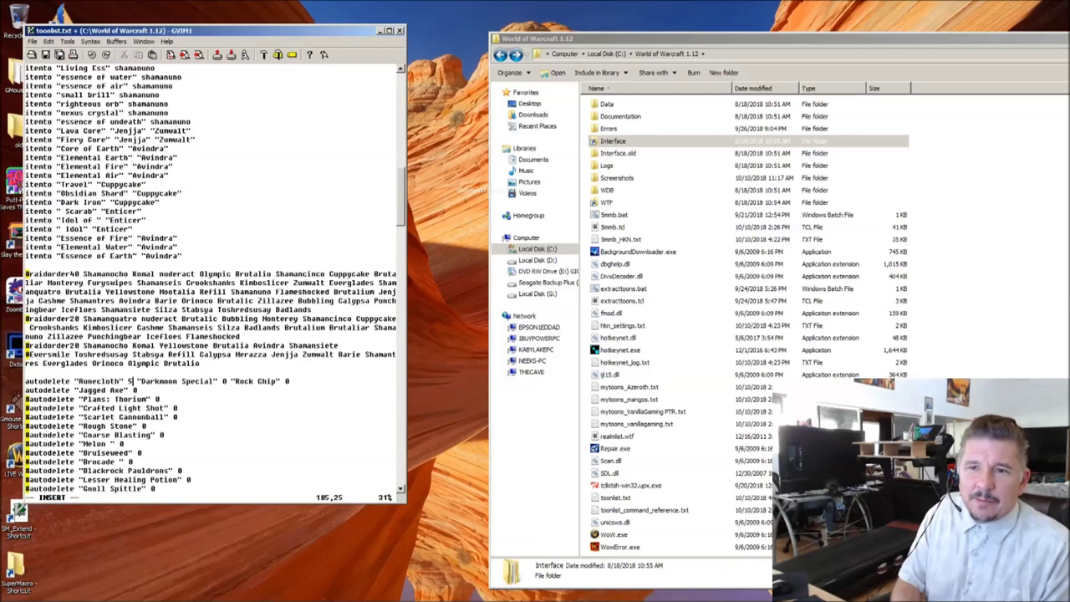
pyautogui.press('Escape')
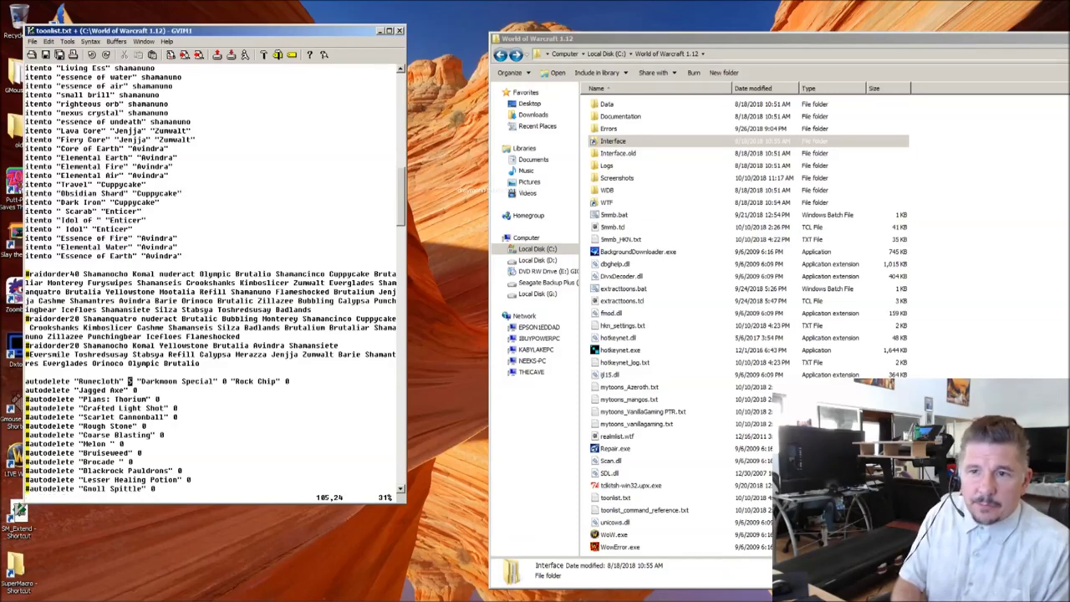
pyautogui.press('l')
pyautogui.press('l')
pyautogui.press('l')
pyautogui.press('l')
pyautogui.press('l')
pyautogui.press('l')
pyautogui.press('l')
pyautogui.press('l')
pyautogui.press('l')
pyautogui.press('l')
pyautogui.press('l')
pyautogui.press('l')
pyautogui.press('l')
pyautogui.press('l')
pyautogui.press('l')
pyautogui.press('l')
pyautogui.press('l')
pyautogui.press('l')
pyautogui.press('l')
pyautogui.press('l')
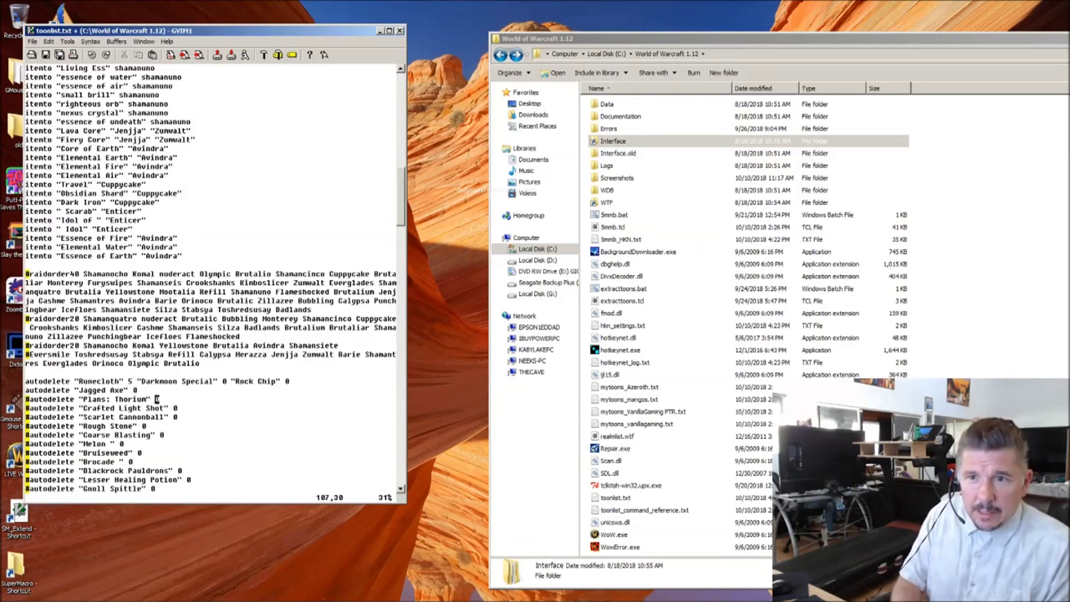
# Step: Uncomment the autodelete lines from Rough Stone through Lesser Healing Potion
pyautogui.press('0')
pyautogui.press('x')
pyautogui.press('j')
pyautogui.press('x')
pyautogui.press('j')
pyautogui.press('x')
pyautogui.press('j')
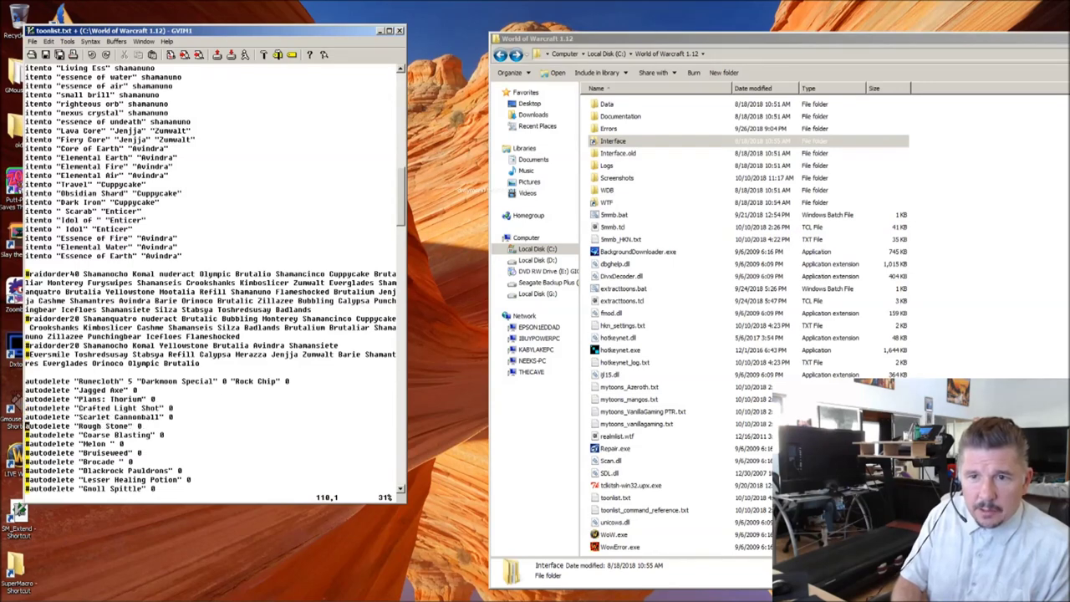
pyautogui.press('x')
pyautogui.press('j')
pyautogui.press('x')
pyautogui.press('j')
pyautogui.press('x')
pyautogui.press('j')
pyautogui.press('x')
pyautogui.press('j')
pyautogui.press('x')
pyautogui.press('j')
pyautogui.press('x')
pyautogui.press('j')
pyautogui.press('x')
pyautogui.press('j')
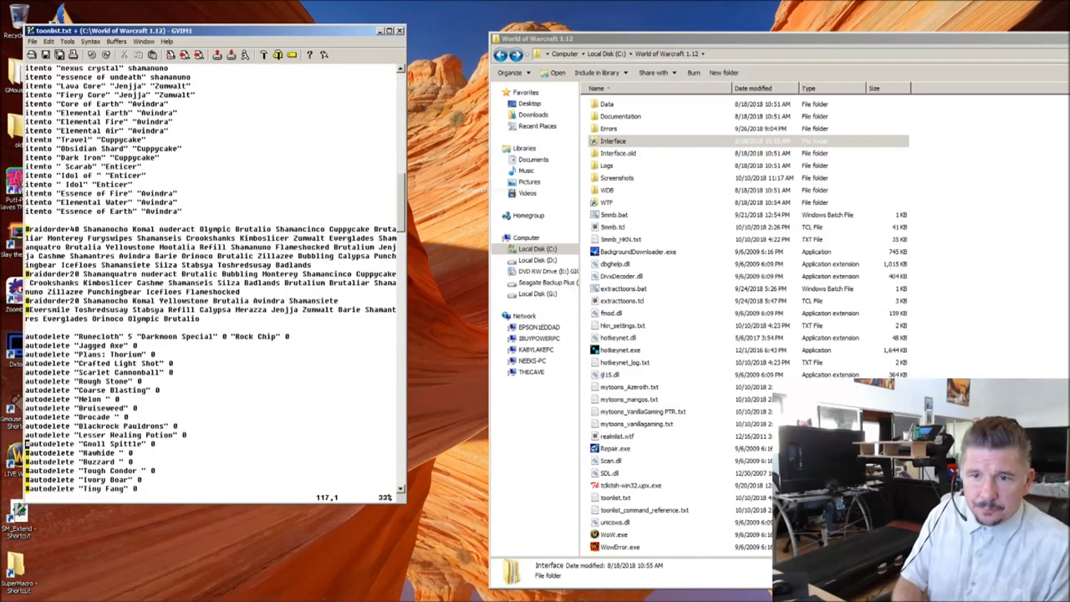
# Step: Uncomment the Gnoll Spittle, Rawhide, and Buzzard through Linen Cloth autodelete lines
pyautogui.press('x')
pyautogui.press('j')
pyautogui.press('k')
pyautogui.press('k')
pyautogui.press('k')
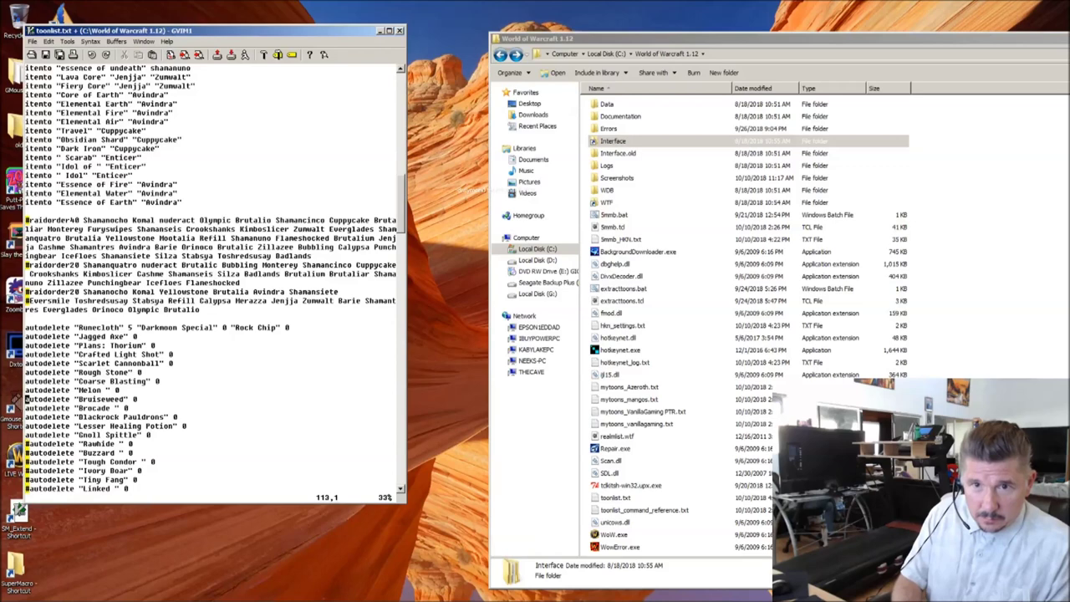
pyautogui.press('j')
pyautogui.press('j')
pyautogui.press('j')
pyautogui.press('j')
pyautogui.press('j')
pyautogui.press('x')
pyautogui.press('j')
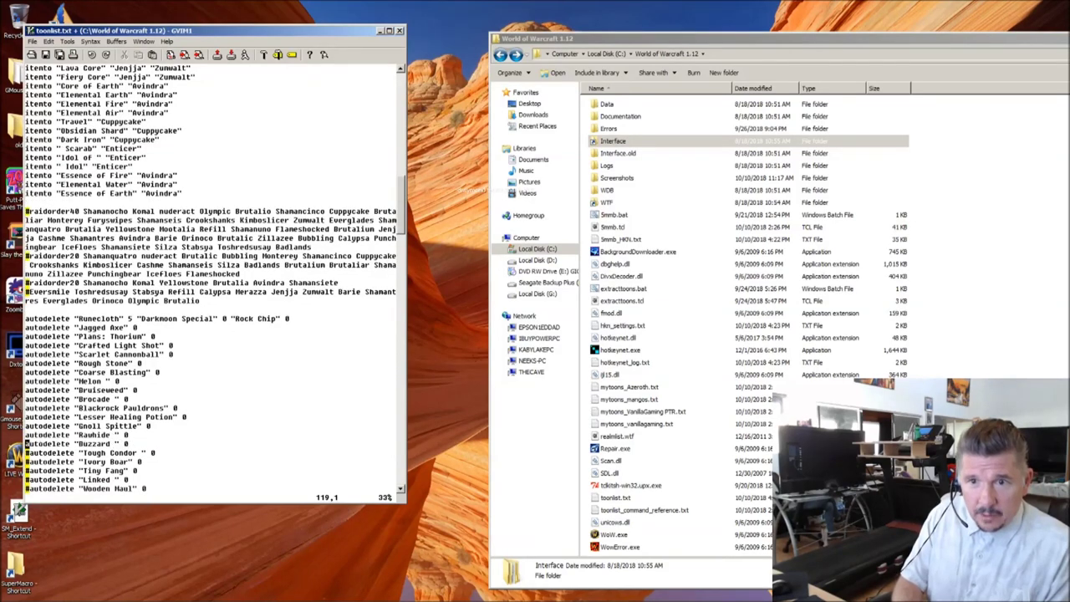
pyautogui.press('x')
pyautogui.press('j')
pyautogui.press('x')
pyautogui.press('j')
pyautogui.press('x')
pyautogui.press('j')
pyautogui.press('x')
pyautogui.press('j')
pyautogui.press('x')
pyautogui.press('j')
pyautogui.press('x')
pyautogui.press('j')
pyautogui.press('x')
pyautogui.press('j')
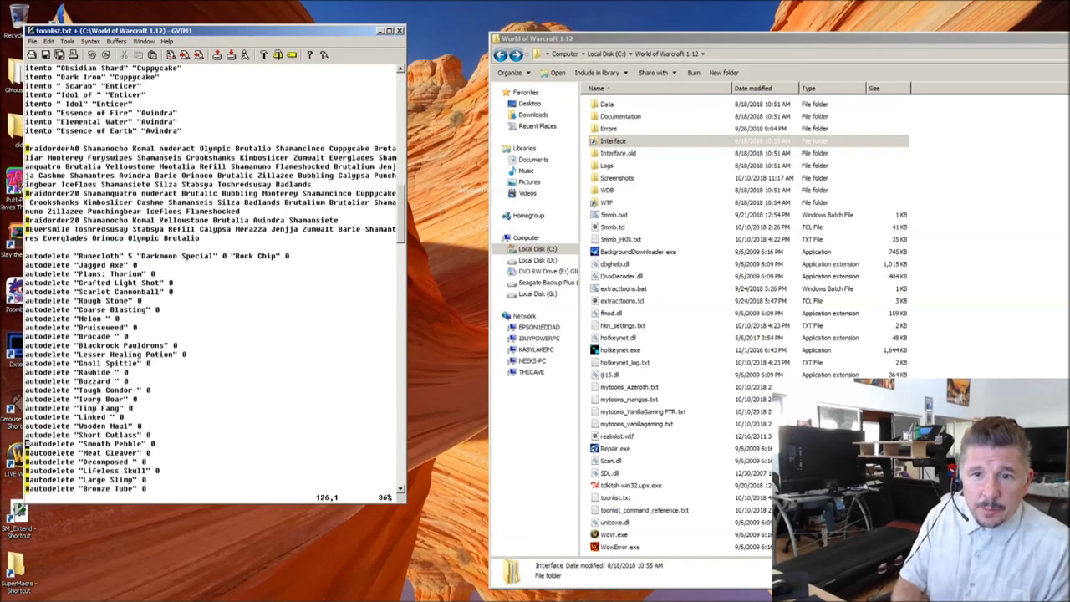
pyautogui.press('x')
pyautogui.press('j')
pyautogui.press('x')
pyautogui.press('j')
pyautogui.press('x')
pyautogui.press('j')
pyautogui.press('x')
pyautogui.press('j')
pyautogui.press('x')
pyautogui.press('j')
pyautogui.press('x')
pyautogui.press('j')
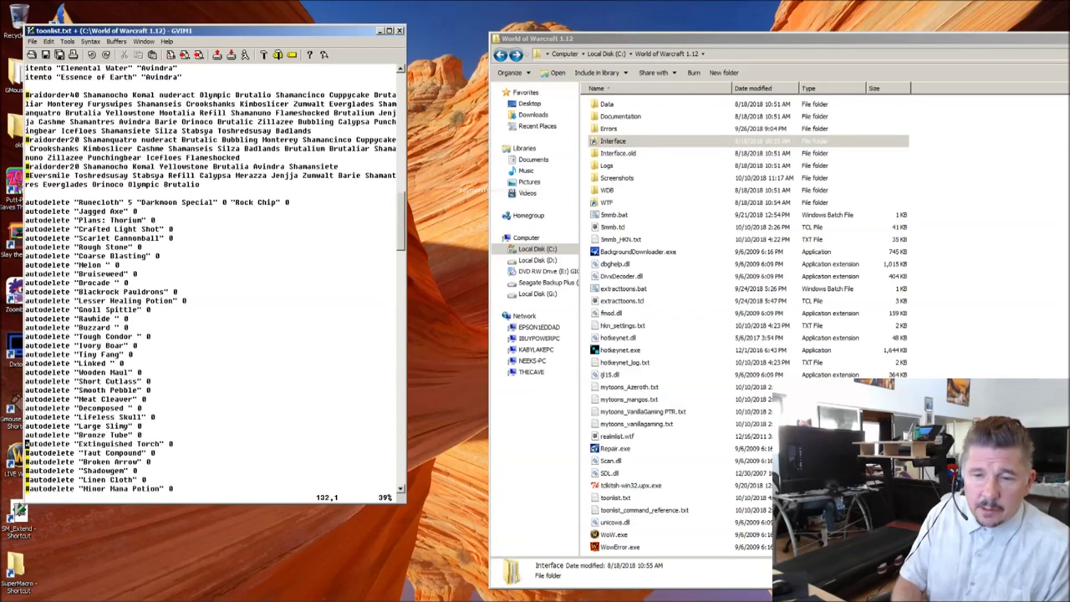
pyautogui.press('x')
pyautogui.press('j')
pyautogui.press('x')
pyautogui.press('j')
pyautogui.press('x')
pyautogui.press('j')
pyautogui.press('x')
pyautogui.press('j')
pyautogui.press('x')
pyautogui.press('j')
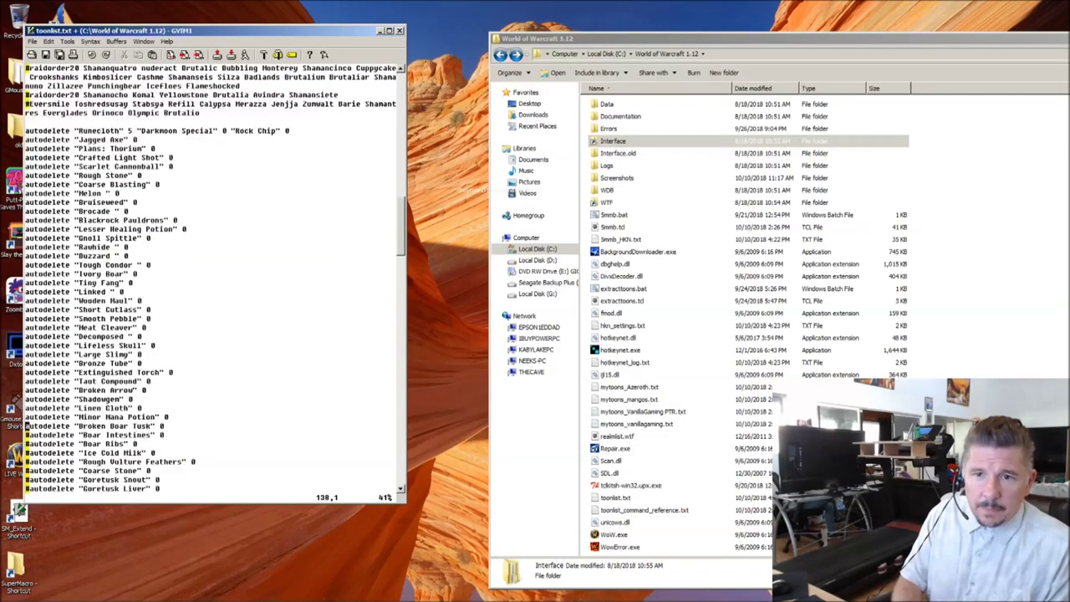
# Step: Uncomment the autodelete lines from Boar Ribs through Shimmering Basil and Coal
pyautogui.press('x')
pyautogui.press('j')
pyautogui.press('x')
pyautogui.press('j')
pyautogui.press('x')
pyautogui.press('j')
pyautogui.press('x')
pyautogui.press('j')
pyautogui.press('x')
pyautogui.press('j')
pyautogui.press('x')
pyautogui.press('j')
pyautogui.press('x')
pyautogui.press('j')
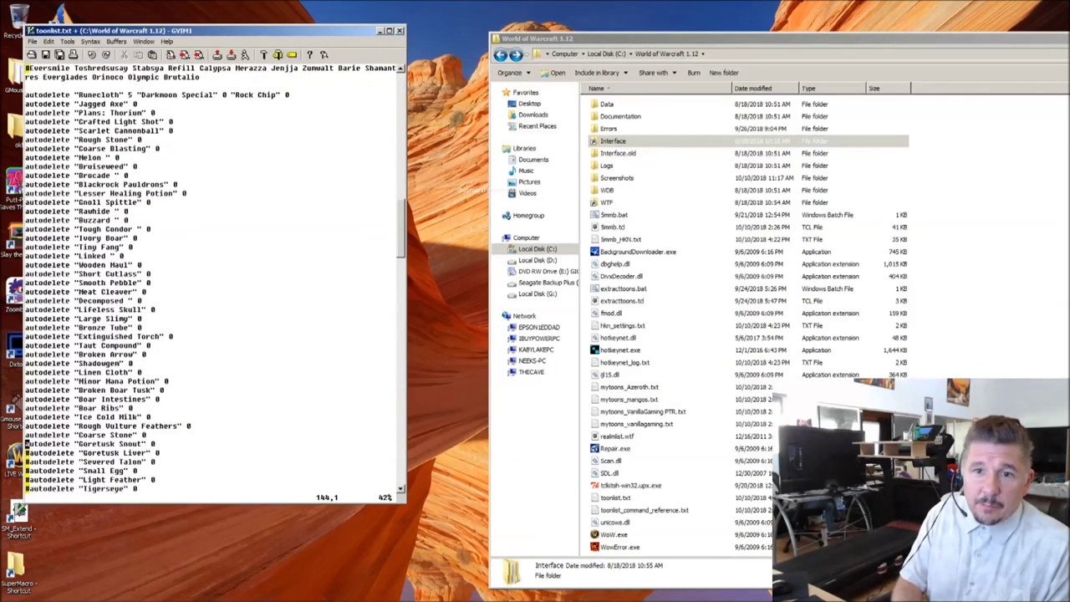
pyautogui.press('x')
pyautogui.press('j')
pyautogui.press('x')
pyautogui.press('j')
pyautogui.press('x')
pyautogui.press('j')
pyautogui.press('x')
pyautogui.press('j')
pyautogui.press('x')
pyautogui.press('j')
pyautogui.press('x')
pyautogui.press('j')
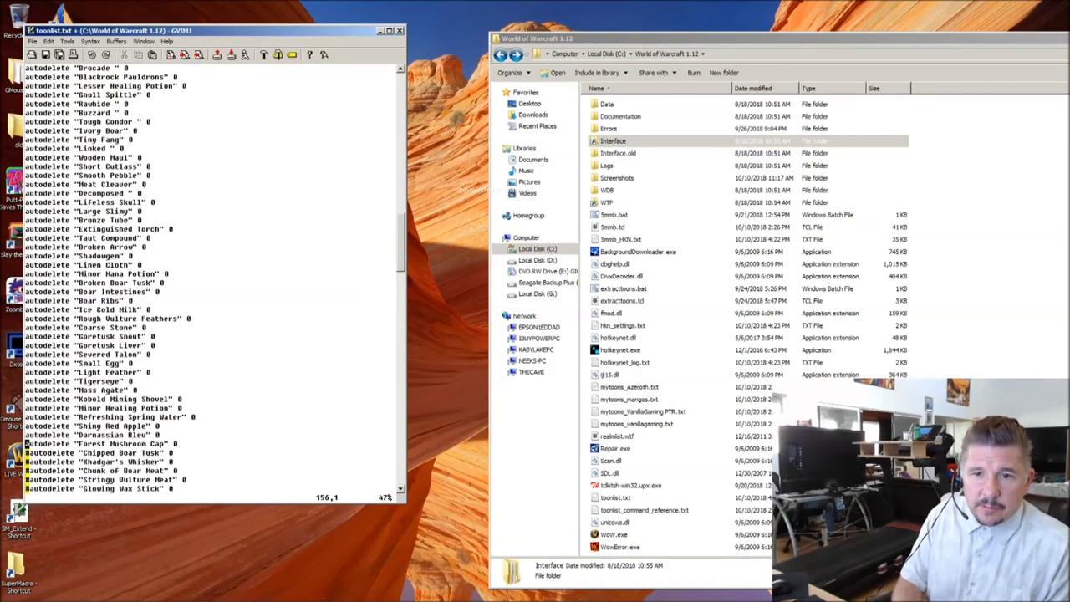
pyautogui.press('x')
pyautogui.press('j')
pyautogui.press('x')
pyautogui.press('j')
pyautogui.press('x')
pyautogui.press('j')
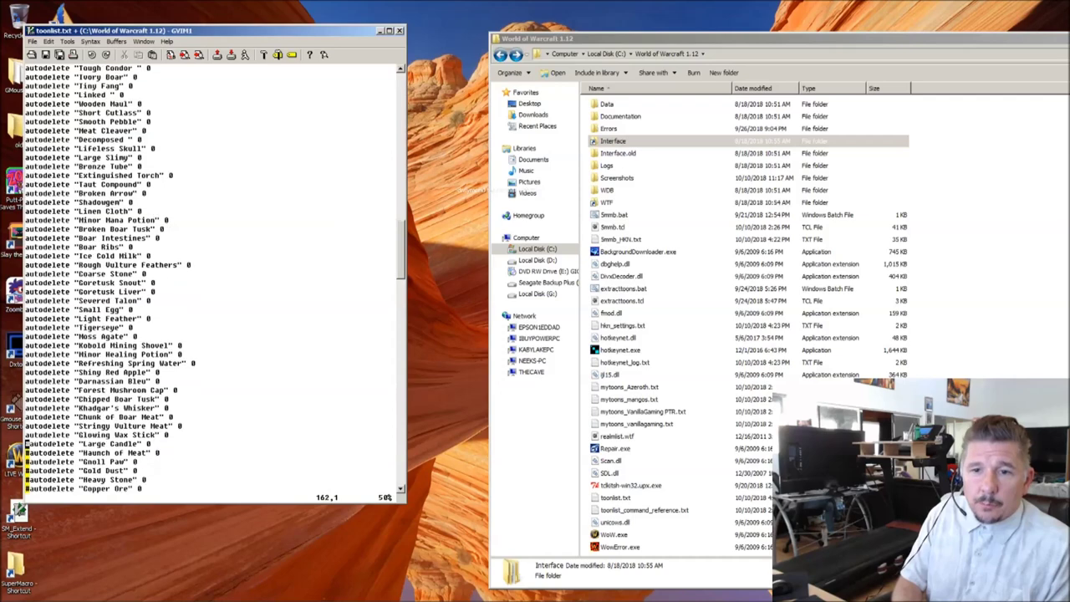
pyautogui.press('x')
pyautogui.press('j')
pyautogui.press('x')
pyautogui.press('j')
pyautogui.press('x')
pyautogui.press('j')
pyautogui.press('x')
pyautogui.press('j')
pyautogui.press('x')
pyautogui.press('j')
pyautogui.press('x')
pyautogui.press('j')
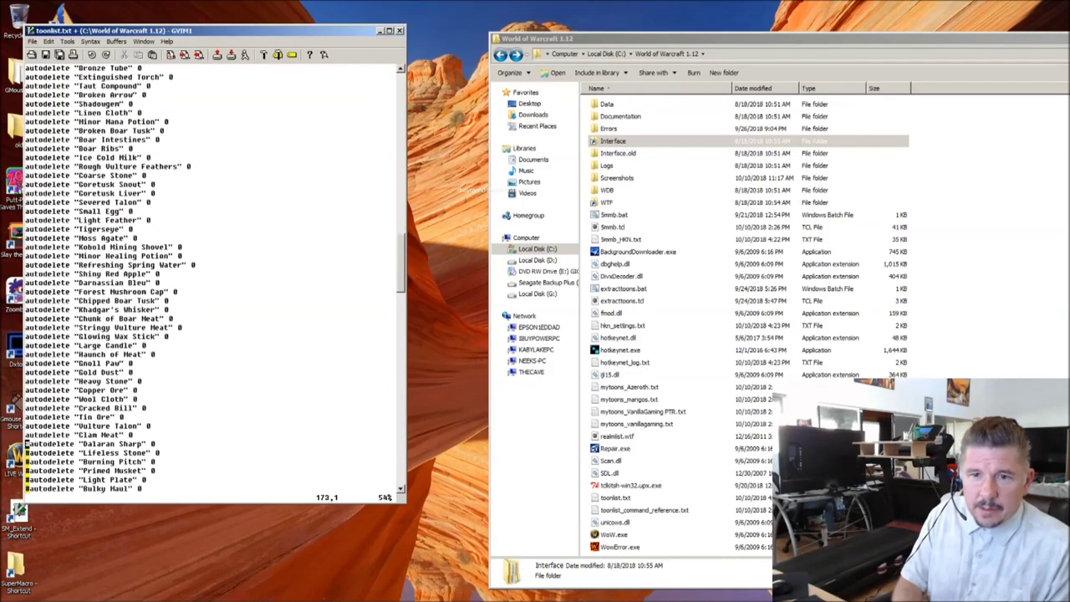
pyautogui.press('x')
pyautogui.press('j')
pyautogui.press('x')
pyautogui.press('j')
pyautogui.press('x')
pyautogui.press('j')
pyautogui.press('x')
pyautogui.press('j')
pyautogui.press('x')
pyautogui.press('j')
pyautogui.press('x')
pyautogui.press('j')
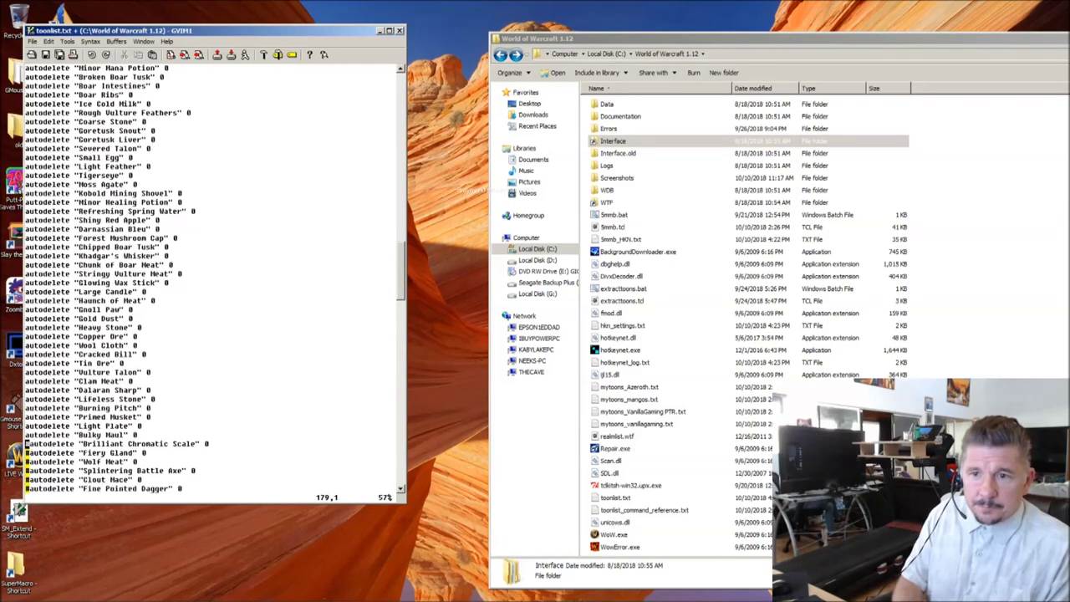
pyautogui.press('x')
pyautogui.press('j')
pyautogui.press('x')
pyautogui.press('j')
pyautogui.press('x')
pyautogui.press('j')
pyautogui.press('x')
pyautogui.press('j')
pyautogui.press('x')
pyautogui.press('j')
pyautogui.press('x')
pyautogui.press('j')
pyautogui.press('x')
pyautogui.press('j')
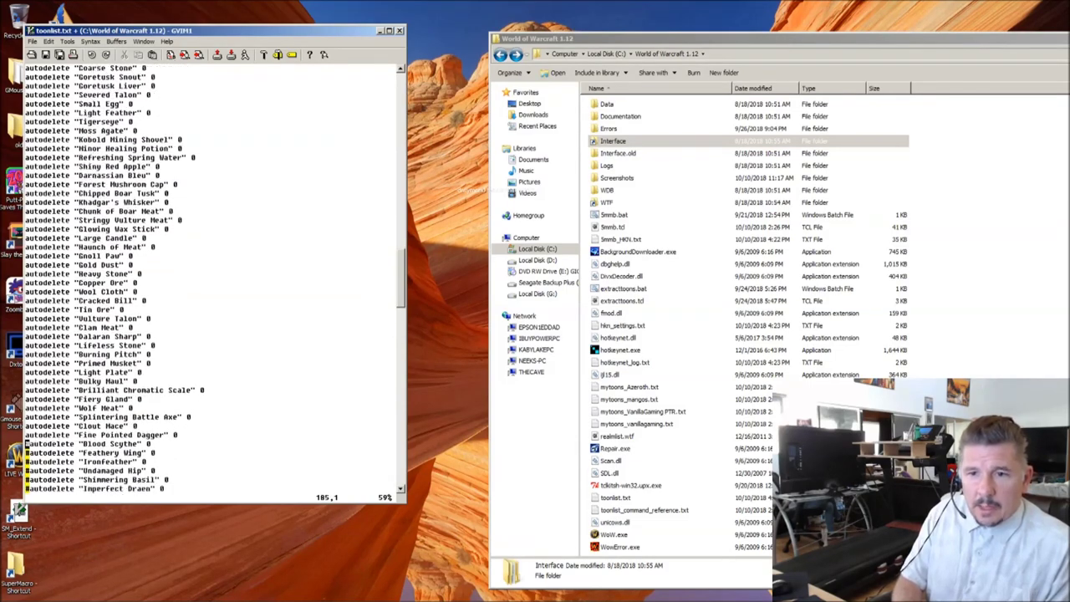
pyautogui.press('x')
pyautogui.press('j')
pyautogui.press('x')
pyautogui.press('j')
pyautogui.press('x')
pyautogui.press('j')
pyautogui.press('x')
pyautogui.press('j')
pyautogui.press('x')
pyautogui.press('j')
pyautogui.press('x')
pyautogui.press('j')
pyautogui.press('x')
pyautogui.press('j')
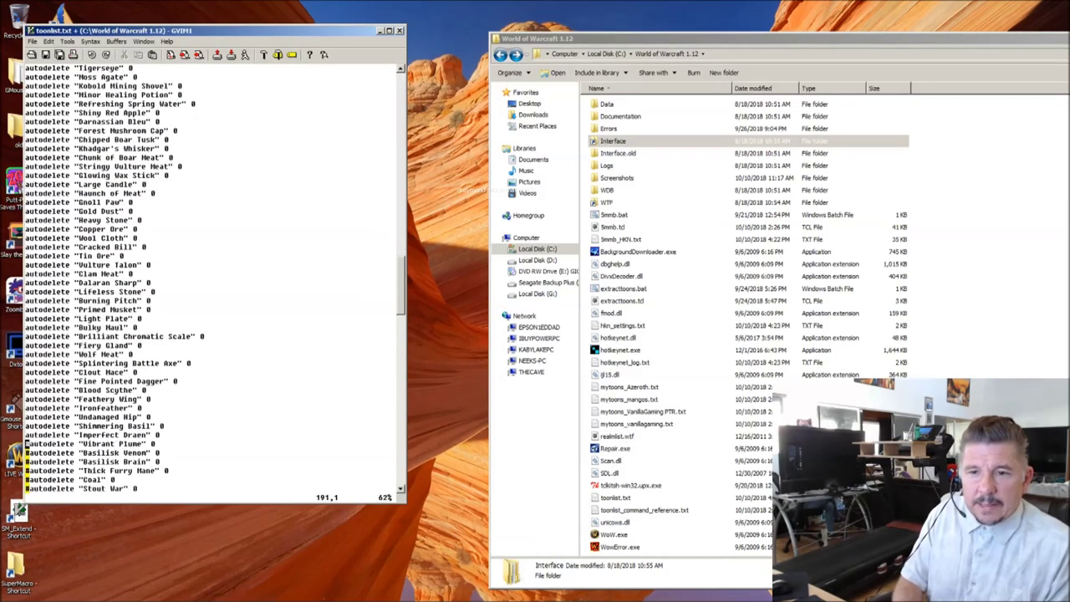
# Step: Uncomment the autodelete lines from Stout War through Deflecting Tower
pyautogui.press('x')
pyautogui.press('j')
pyautogui.press('x')
pyautogui.press('j')
pyautogui.press('x')
pyautogui.press('j')
pyautogui.press('x')
pyautogui.press('j')
pyautogui.press('x')
pyautogui.press('j')
pyautogui.press('x')
pyautogui.press('j')
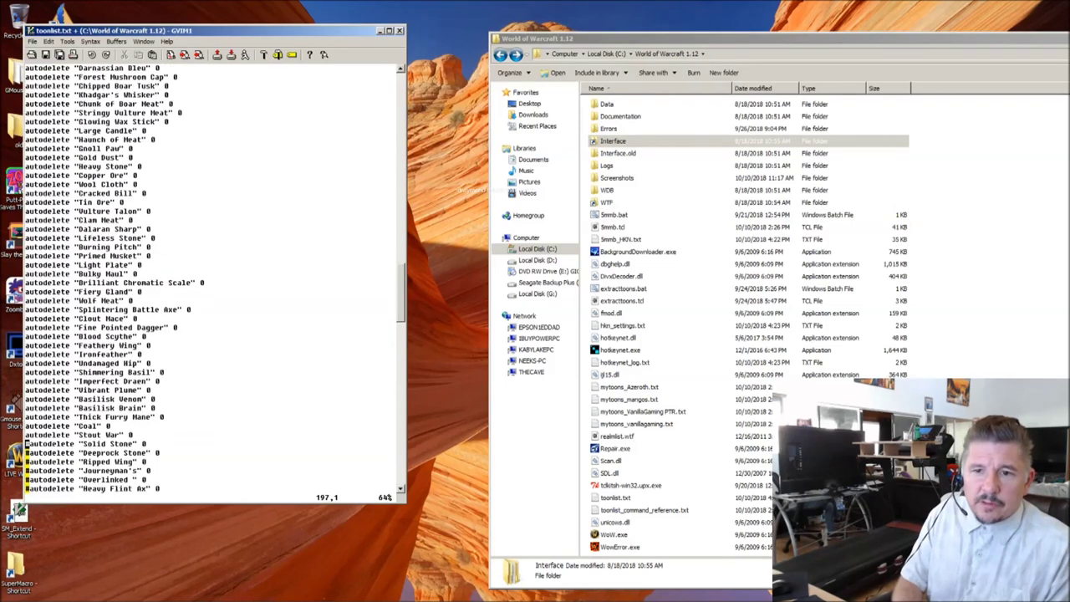
pyautogui.press('x')
pyautogui.press('j')
pyautogui.press('x')
pyautogui.press('j')
pyautogui.press('x')
pyautogui.press('j')
pyautogui.press('x')
pyautogui.press('j')
pyautogui.press('x')
pyautogui.press('j')
pyautogui.press('x')
pyautogui.press('j')
pyautogui.press('x')
pyautogui.press('j')
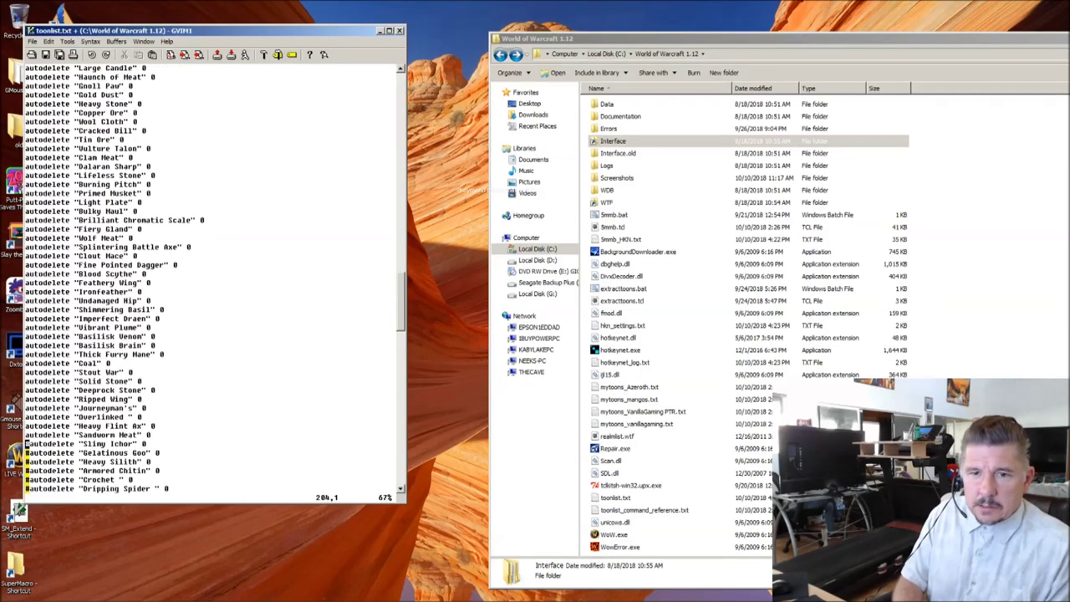
pyautogui.press('x')
pyautogui.press('j')
pyautogui.press('x')
pyautogui.press('j')
pyautogui.press('x')
pyautogui.press('j')
pyautogui.press('x')
pyautogui.press('j')
pyautogui.press('x')
pyautogui.press('j')
pyautogui.press('x')
pyautogui.press('j')
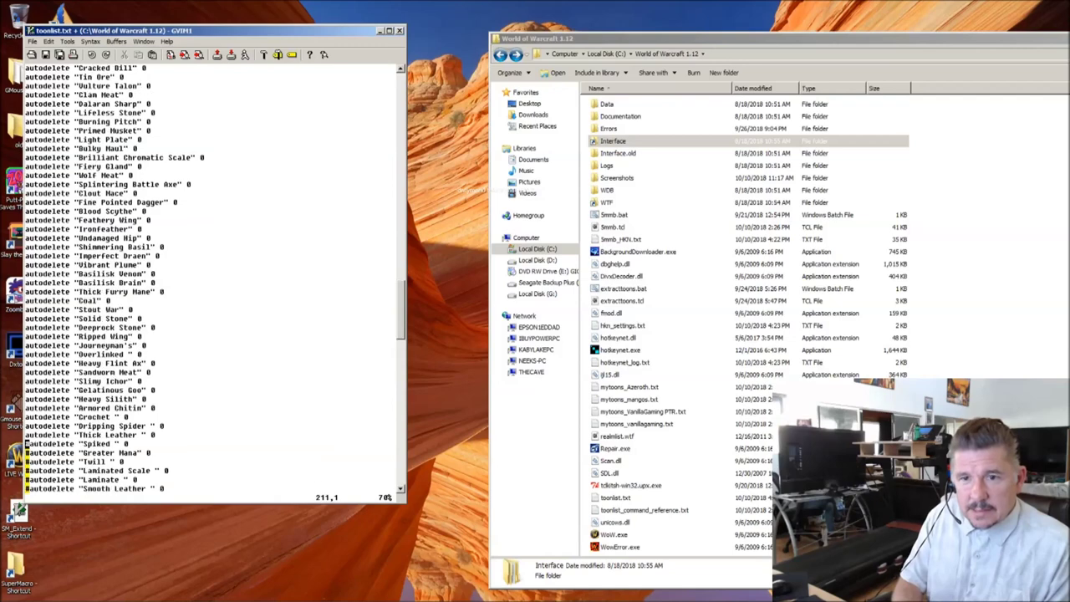
pyautogui.press('x')
pyautogui.press('j')
pyautogui.press('x')
pyautogui.press('j')
pyautogui.press('x')
pyautogui.press('j')
pyautogui.press('x')
pyautogui.press('j')
pyautogui.press('j')
pyautogui.press('x')
pyautogui.press('j')
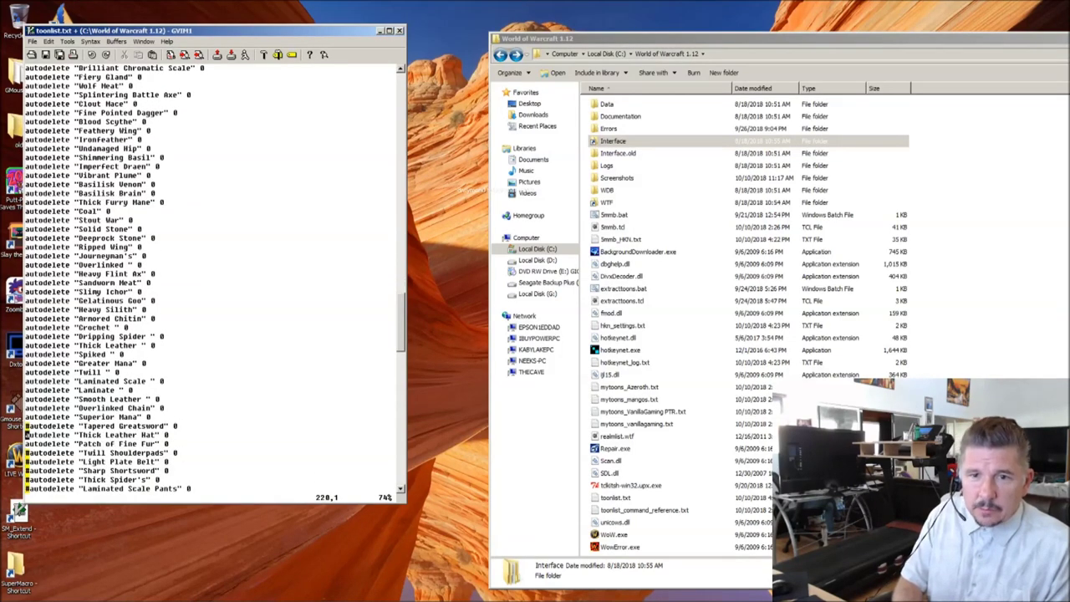
pyautogui.press('x')
pyautogui.press('j')
pyautogui.press('j')
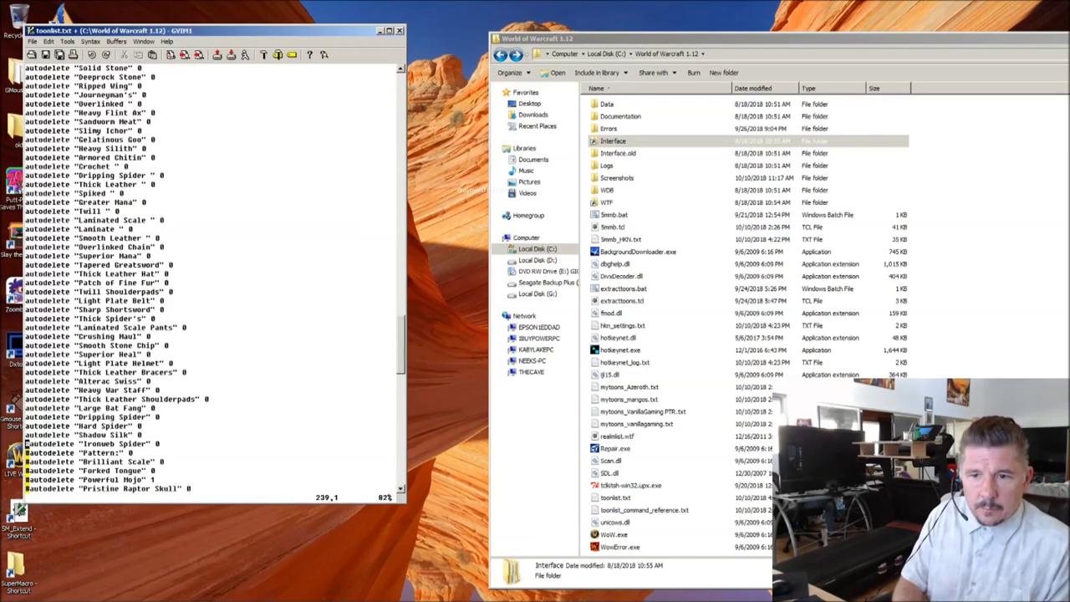
pyautogui.press('j')
pyautogui.press('x')
pyautogui.press('j')
pyautogui.press('j')
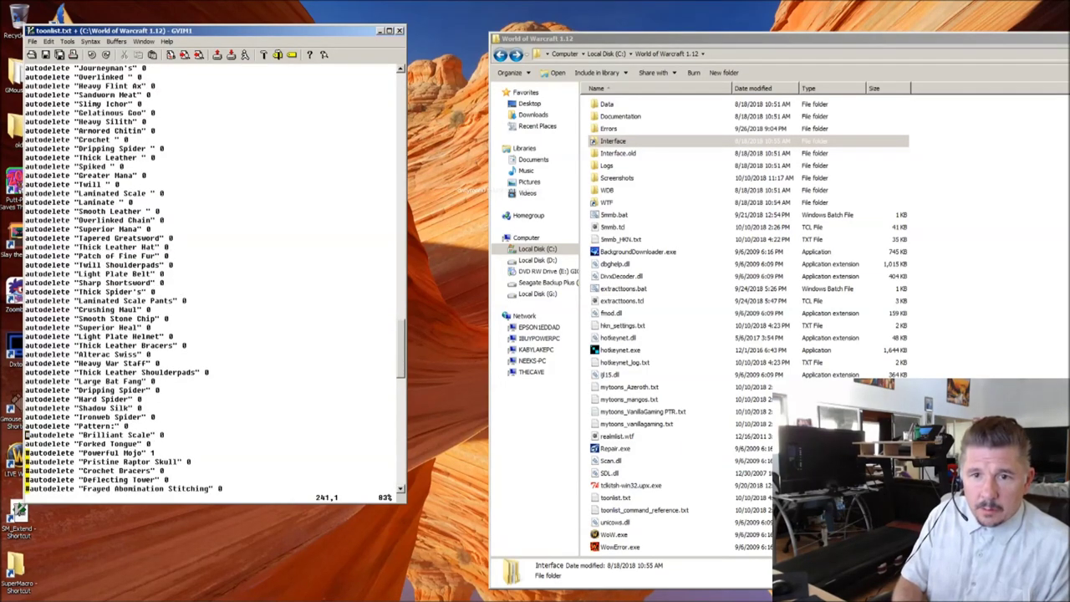
pyautogui.press('x')
pyautogui.press('j')
pyautogui.press('j')
pyautogui.press('x')
pyautogui.press('j')
pyautogui.press('x')
pyautogui.press('j')
pyautogui.press('x')
pyautogui.press('j')
pyautogui.press('x')
pyautogui.press('j')
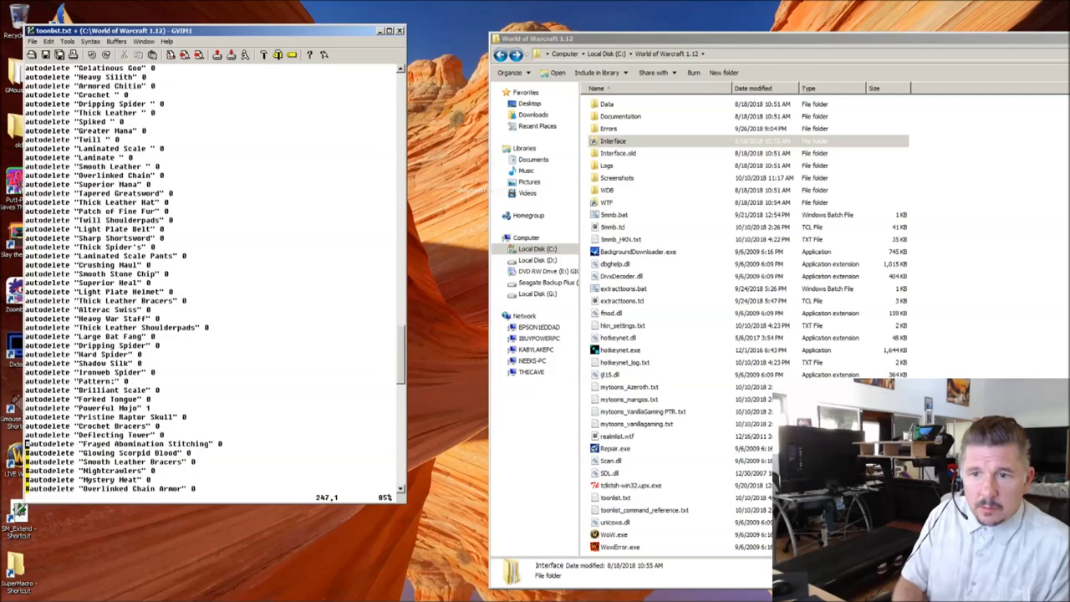
# Step: Uncomment Frayed Abomination Stitching through Twilight Cultist Mantle, checking the Mantle quantity
pyautogui.press('x')
pyautogui.press('j')
pyautogui.press('x')
pyautogui.press('j')
pyautogui.press('x')
pyautogui.press('j')
pyautogui.press('x')
pyautogui.press('j')
pyautogui.press('x')
pyautogui.press('j')
pyautogui.press('x')
pyautogui.press('j')
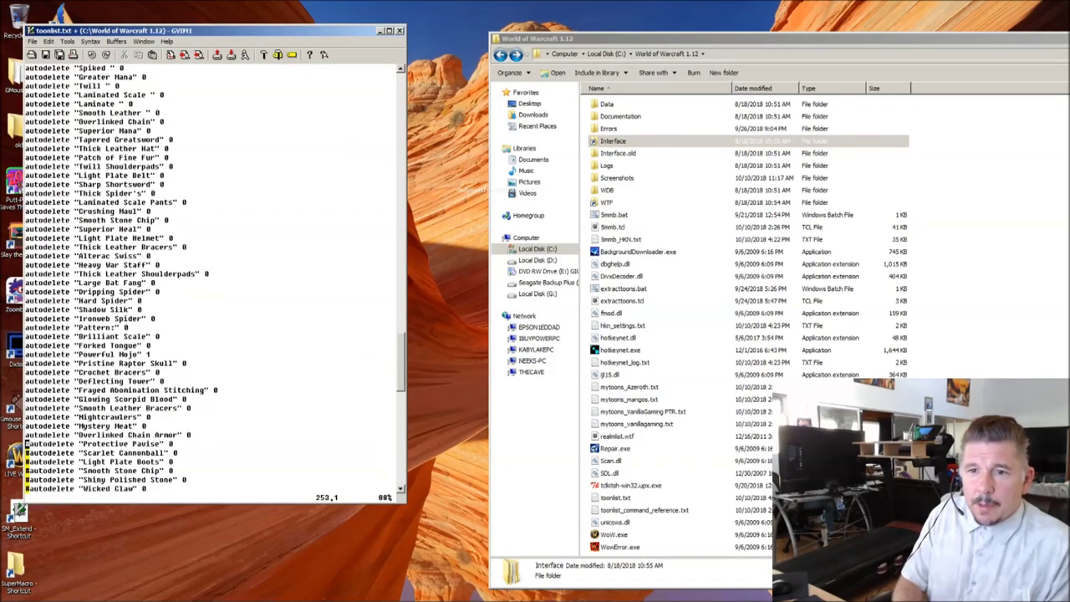
pyautogui.press('x')
pyautogui.press('j')
pyautogui.press('x')
pyautogui.press('j')
pyautogui.press('x')
pyautogui.press('j')
pyautogui.press('x')
pyautogui.press('j')
pyautogui.press('x')
pyautogui.press('j')
pyautogui.press('x')
pyautogui.press('j')
pyautogui.press('x')
pyautogui.press('j')
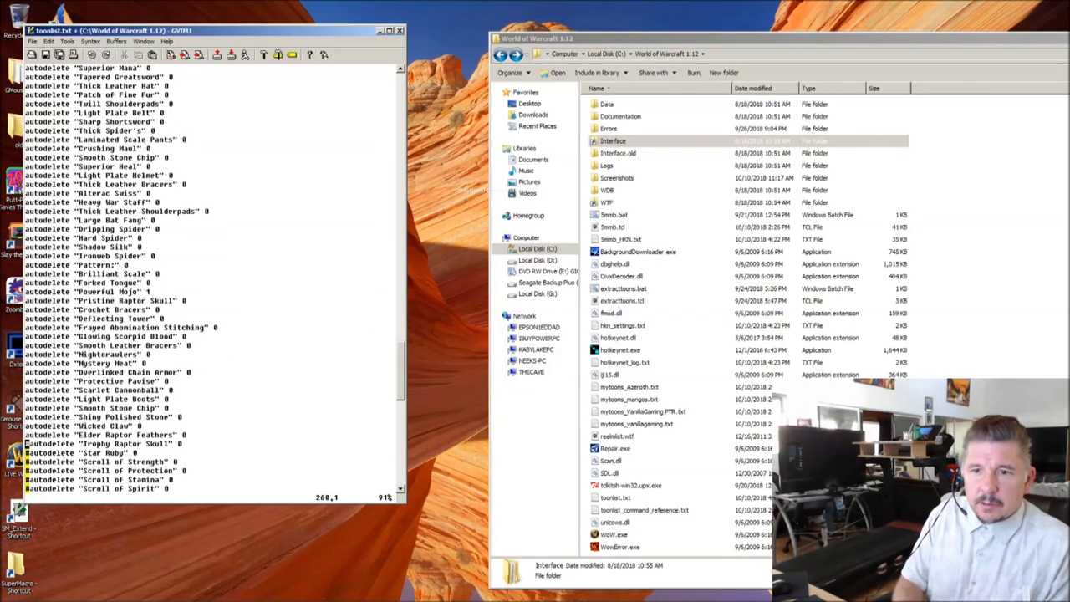
pyautogui.press('x')
pyautogui.press('j')
pyautogui.press('x')
pyautogui.press('j')
pyautogui.press('x')
pyautogui.press('j')
pyautogui.press('x')
pyautogui.press('j')
pyautogui.press('x')
pyautogui.press('j')
pyautogui.press('x')
pyautogui.press('j')
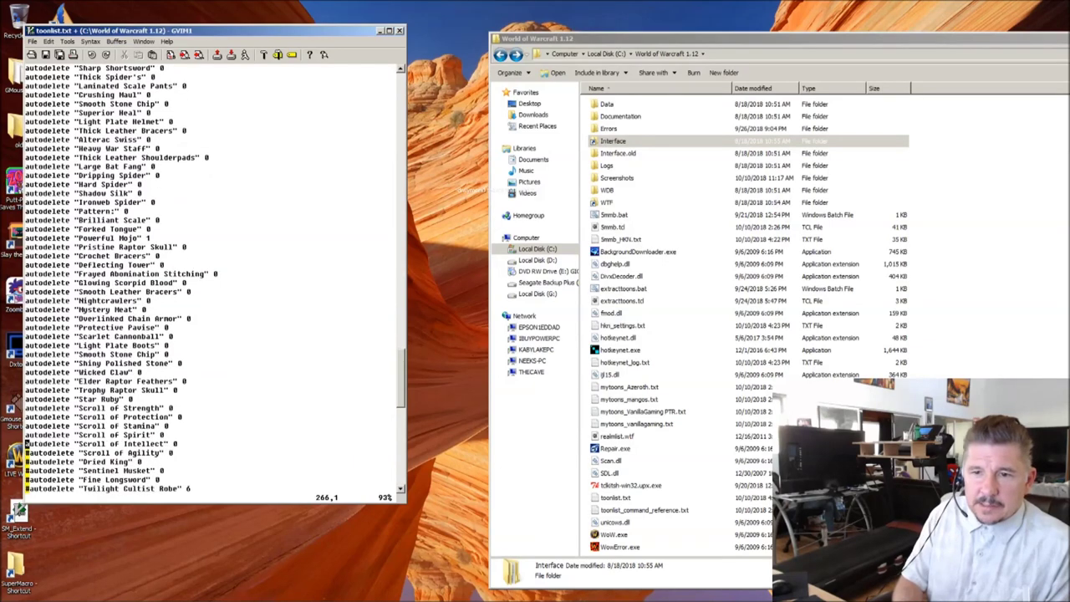
pyautogui.press('x')
pyautogui.press('j')
pyautogui.press('x')
pyautogui.press('j')
pyautogui.press('x')
pyautogui.press('j')
pyautogui.press('x')
pyautogui.press('j')
pyautogui.press('x')
pyautogui.press('j')
pyautogui.press('x')
pyautogui.press('j')
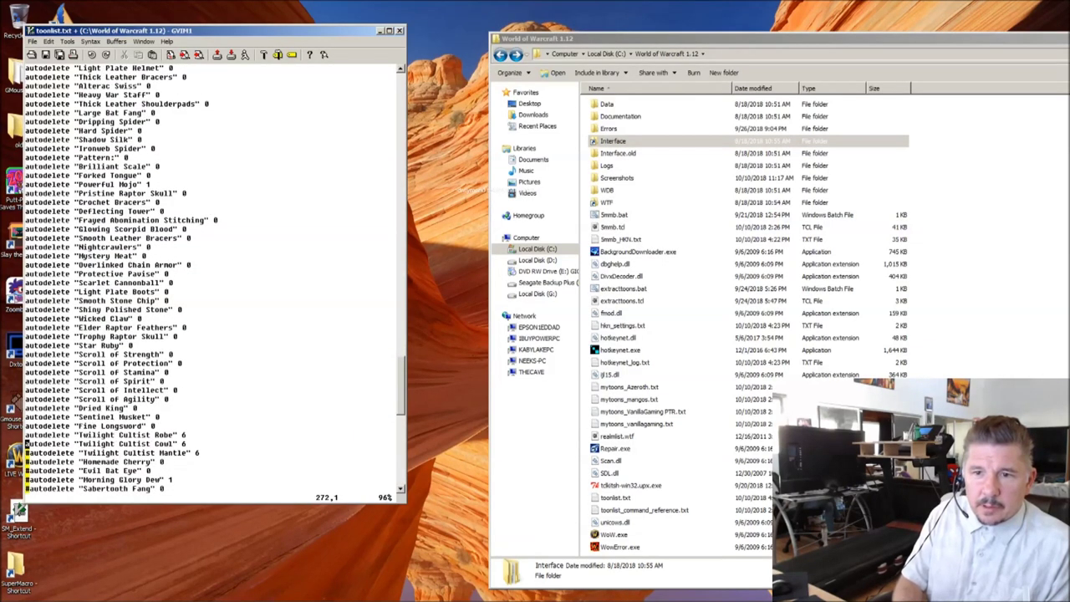
pyautogui.press('j')
pyautogui.press('x')
pyautogui.press('j')
pyautogui.press('x')
pyautogui.press('k')
pyautogui.press('k')
pyautogui.press('k')
pyautogui.press('k')
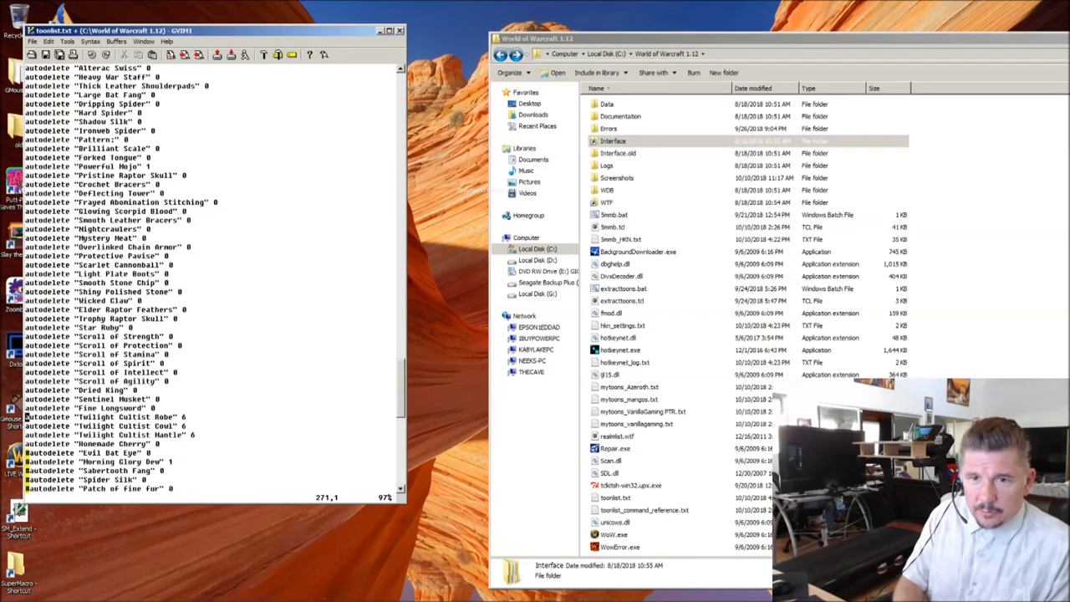
pyautogui.press('$')
pyautogui.press('j')
pyautogui.press('j')
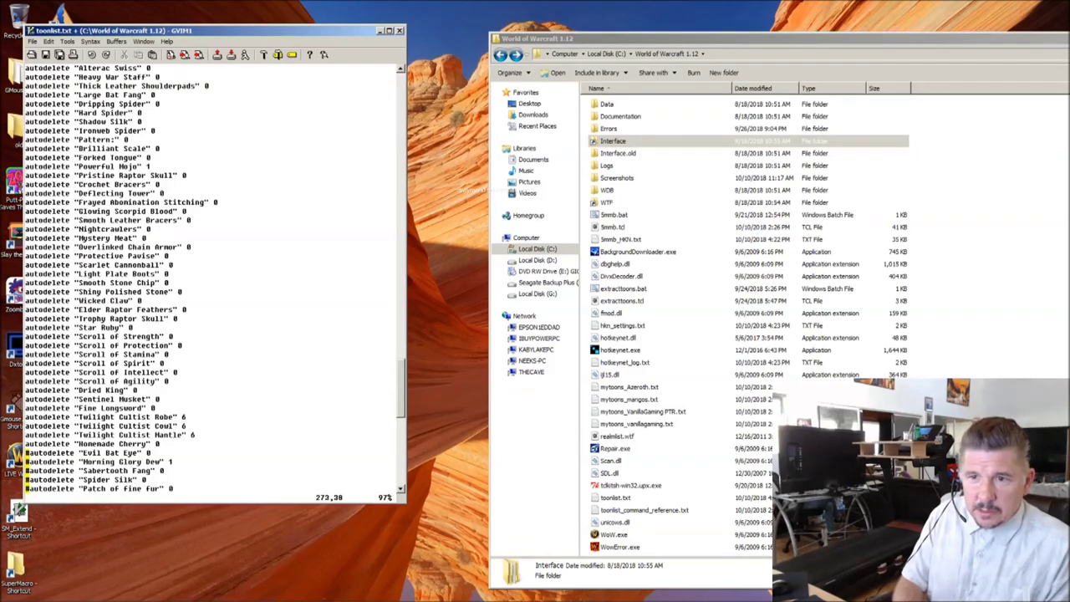
# Step: Uncomment the final autodelete lines from Evil Bat Eye through Breath of Wind
pyautogui.press('j')
pyautogui.press('j')
pyautogui.press('j')
pyautogui.press('0')
pyautogui.press('k')
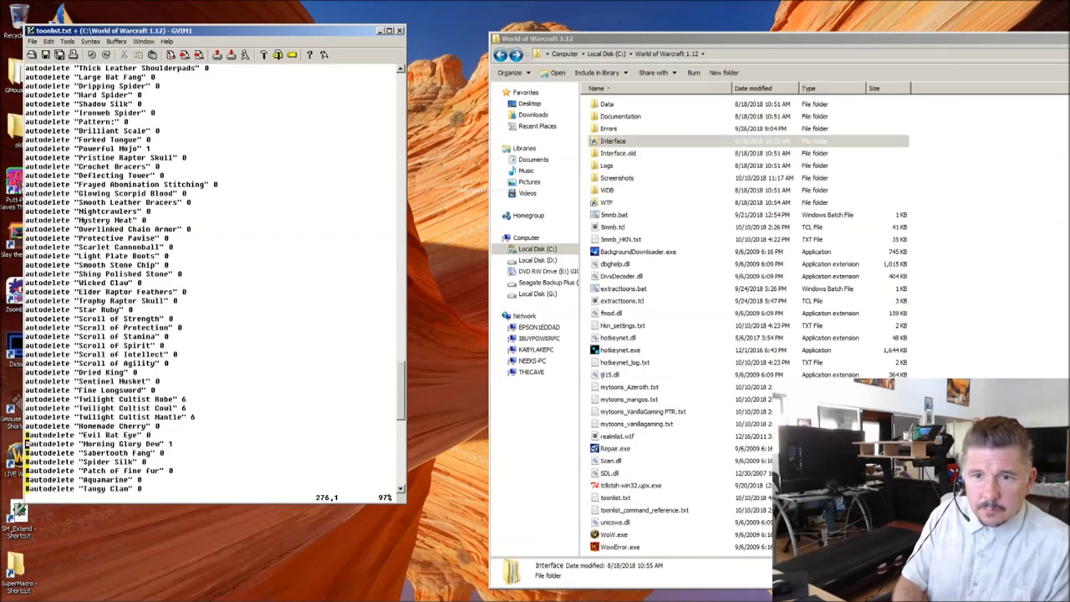
pyautogui.press('x')
pyautogui.press('j')
pyautogui.press('x')
pyautogui.press('j')
pyautogui.press('x')
pyautogui.press('j')
pyautogui.press('j')
pyautogui.press('x')
pyautogui.press('j')
pyautogui.press('x')
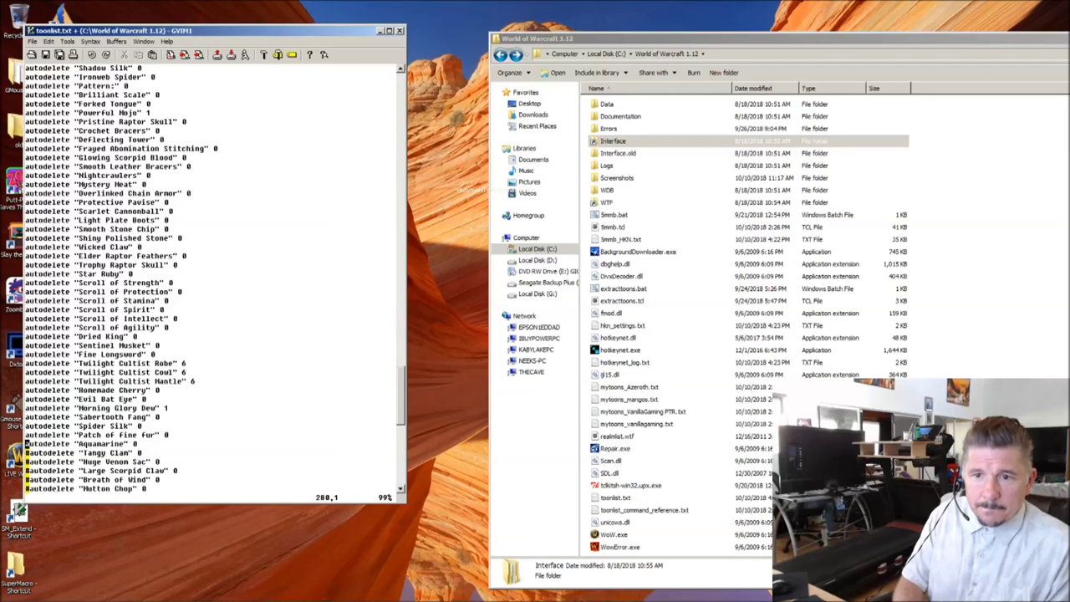
pyautogui.press('j')
pyautogui.press('x')
pyautogui.press('j')
pyautogui.press('x')
pyautogui.press('j')
pyautogui.press('x')
pyautogui.press('j')
pyautogui.press('x')
pyautogui.press('j')
pyautogui.press('x')
pyautogui.press('j')
pyautogui.press('x')
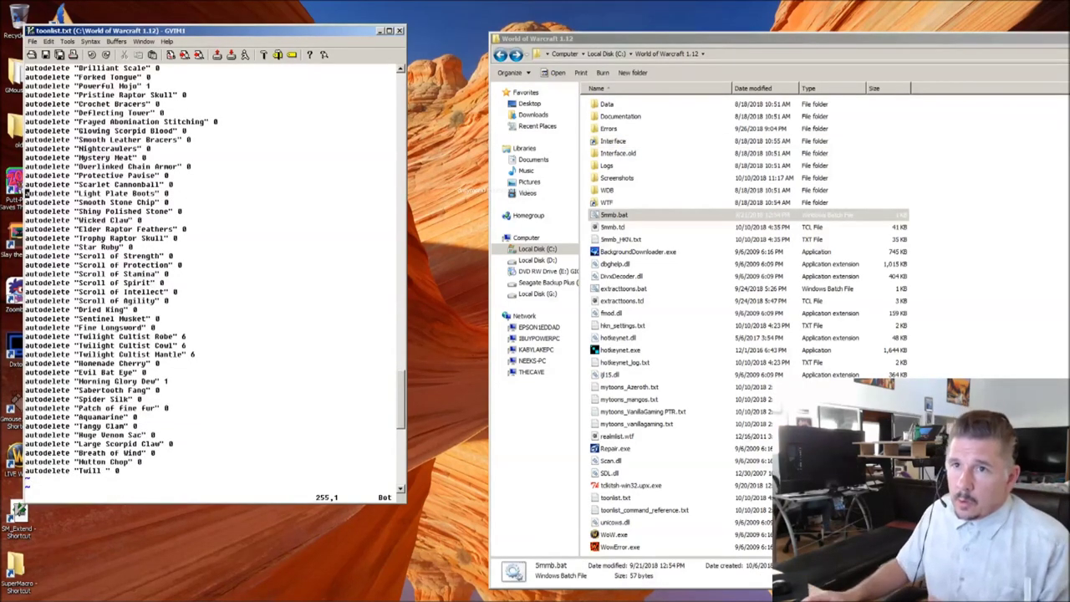
# Step: Run 5mmb.bat, confirm overwriting the generated files, and open the regenerated SM_Extend.lua
pyautogui.click(649, 216)
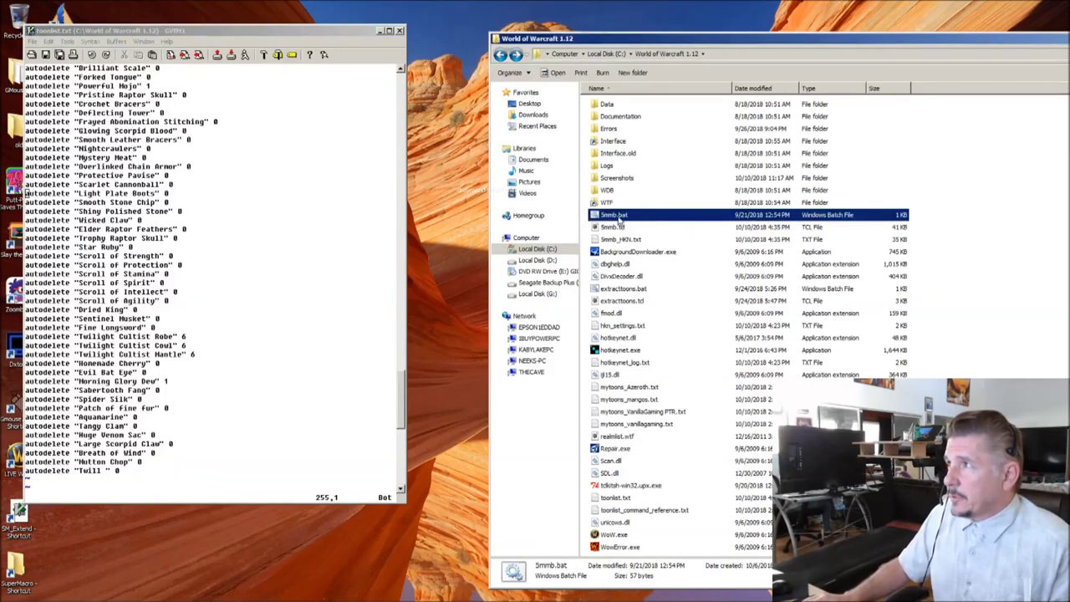
pyautogui.doubleClick(617, 216)
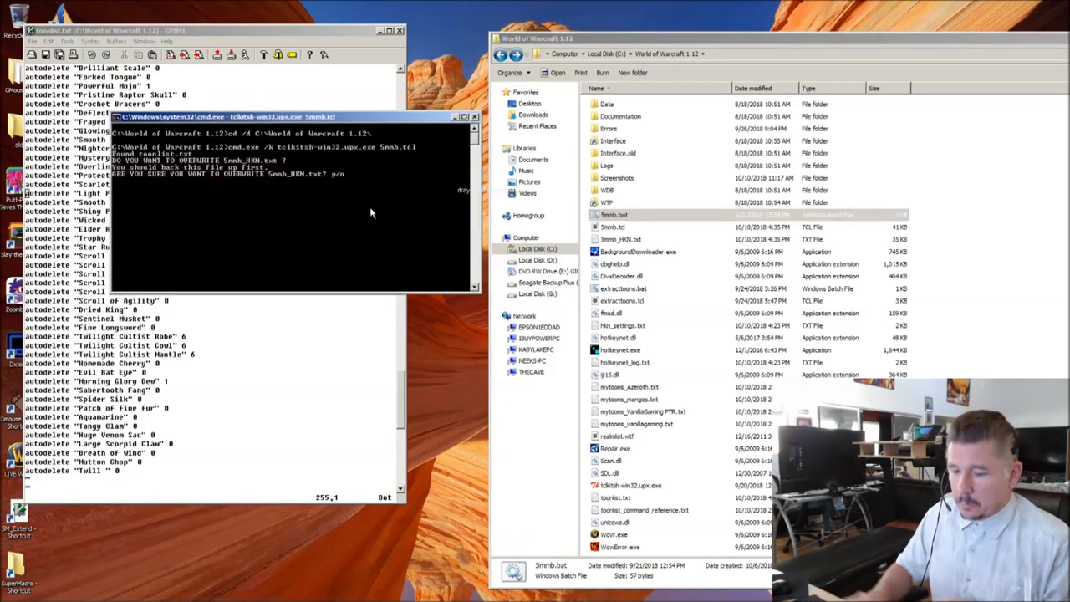
pyautogui.press('y')
pyautogui.press('y')
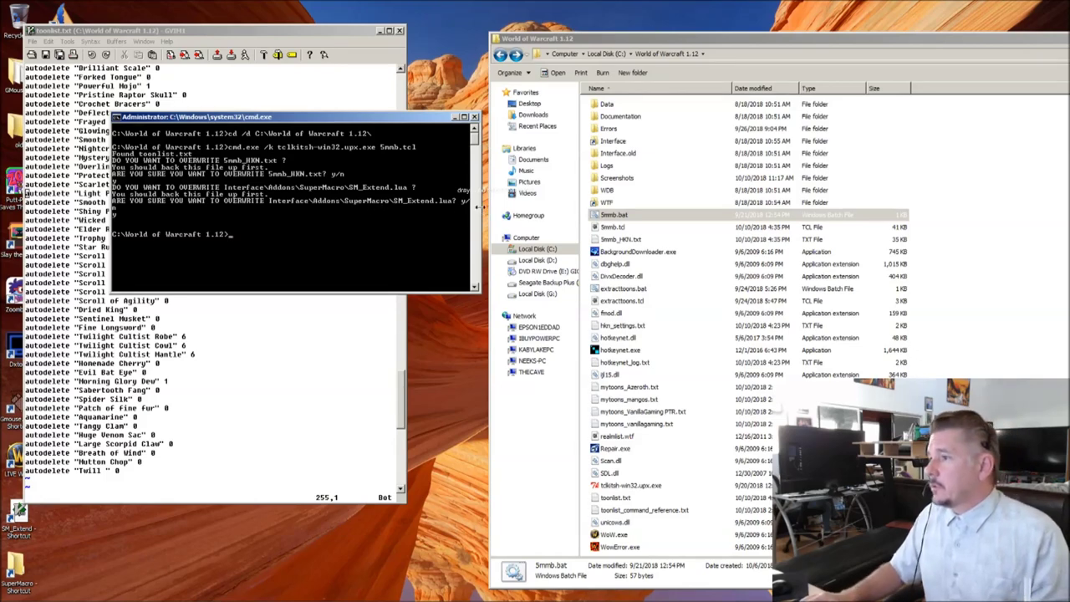
pyautogui.click(230, 331)
pyautogui.doubleClick(16, 517)
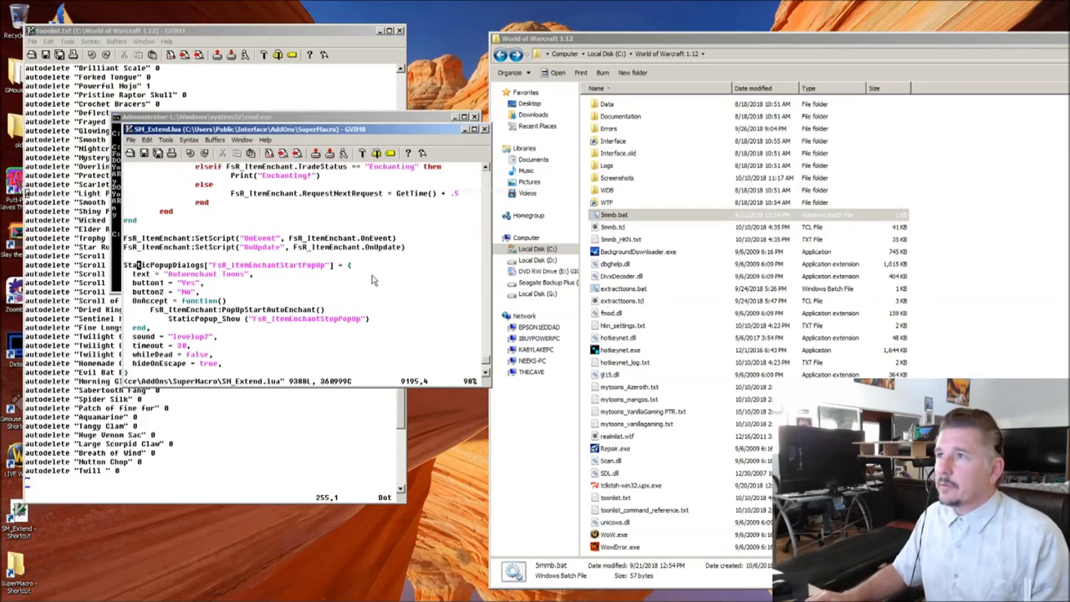
# Step: Search for TheList to jump to the MB_TheList table in SM_Extend.lua
pyautogui.write(':')
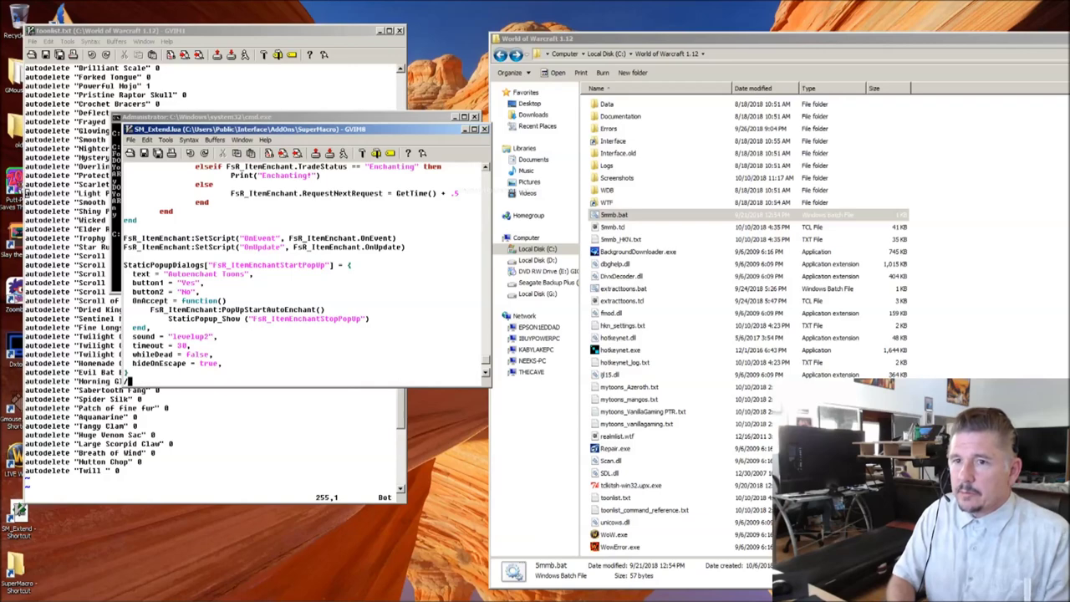
pyautogui.write('TheLi9s')
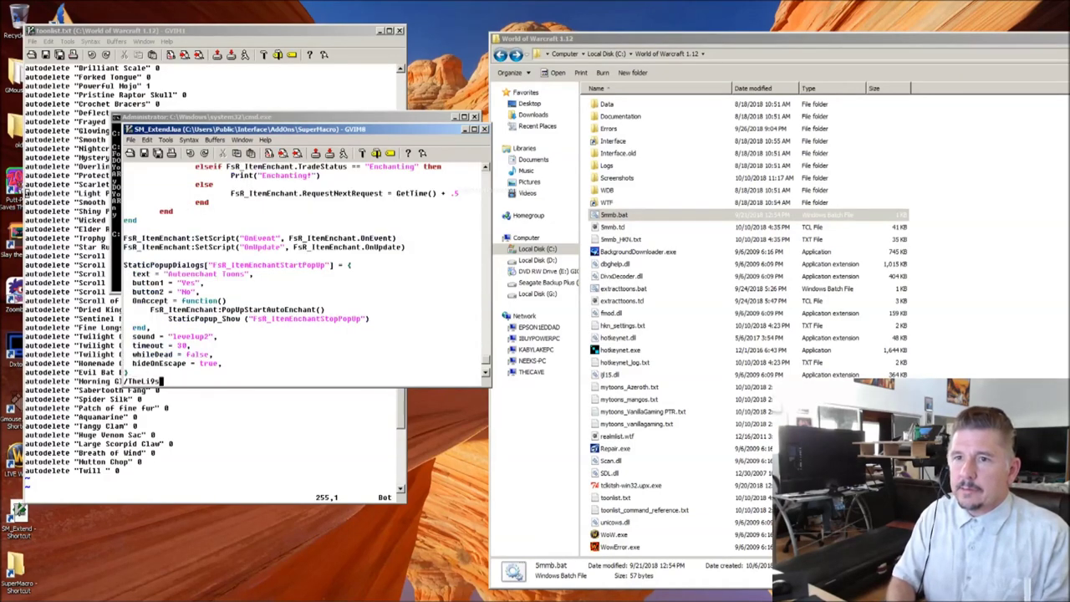
pyautogui.press('Return')
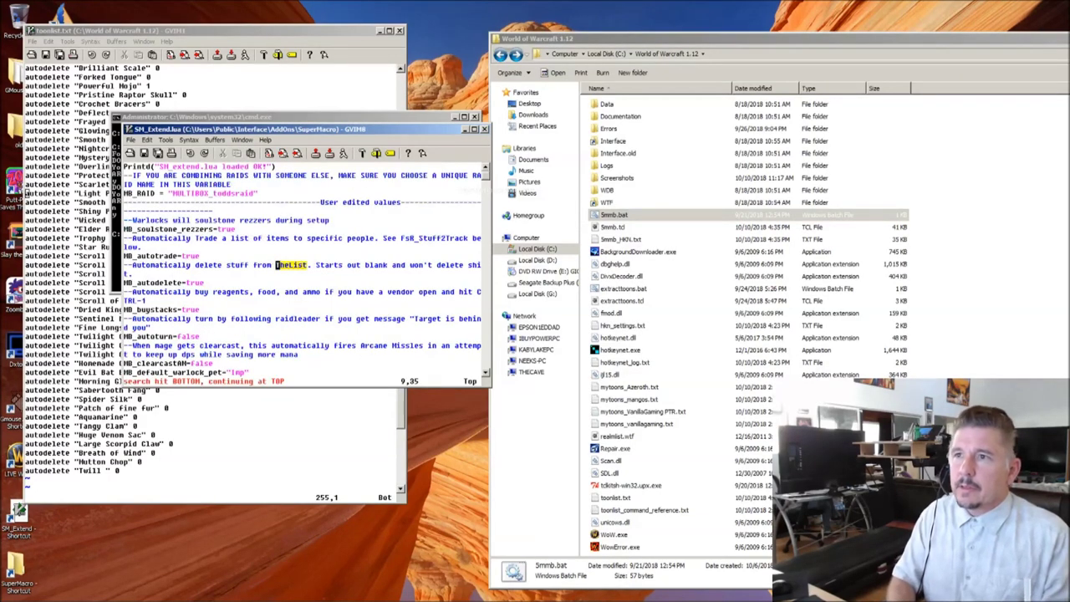
pyautogui.press('n')
pyautogui.click(156, 327)
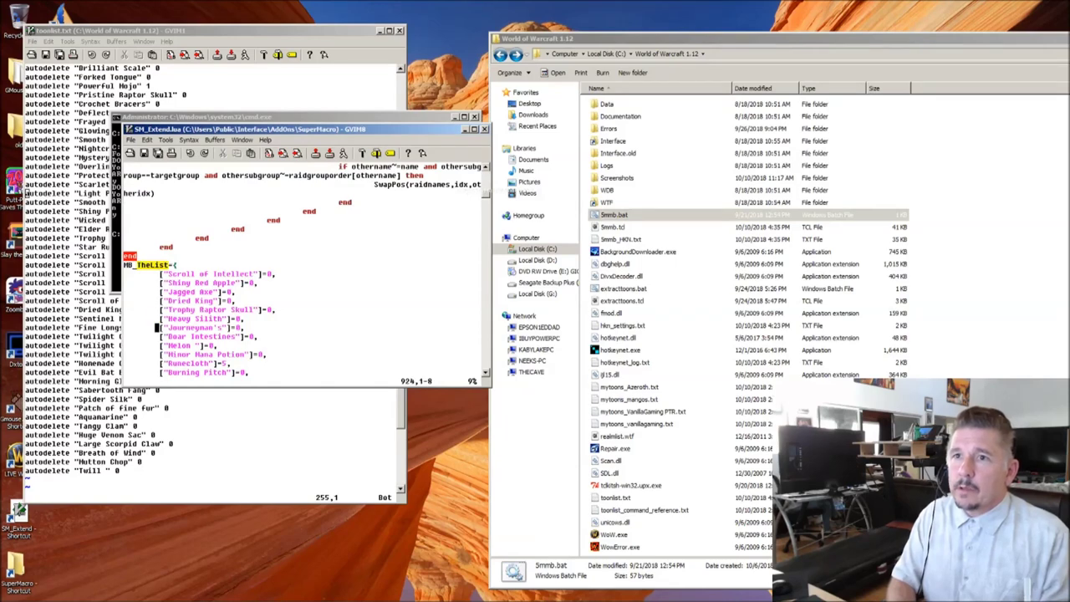
# Step: Page through the auto-populated MB_TheList item entries, then start a Stuff2Track search
pyautogui.press('j')
pyautogui.press('j')
pyautogui.press('j')
pyautogui.press('j')
pyautogui.press('j')
pyautogui.press('j')
pyautogui.press('j')
pyautogui.press('j')
pyautogui.press('j')
pyautogui.press('j')
pyautogui.press('j')
pyautogui.press('j')
pyautogui.press('j')
pyautogui.press('j')
pyautogui.press('j')
pyautogui.press('j')
pyautogui.press('j')
pyautogui.press('j')
pyautogui.press('j')
pyautogui.press('j')
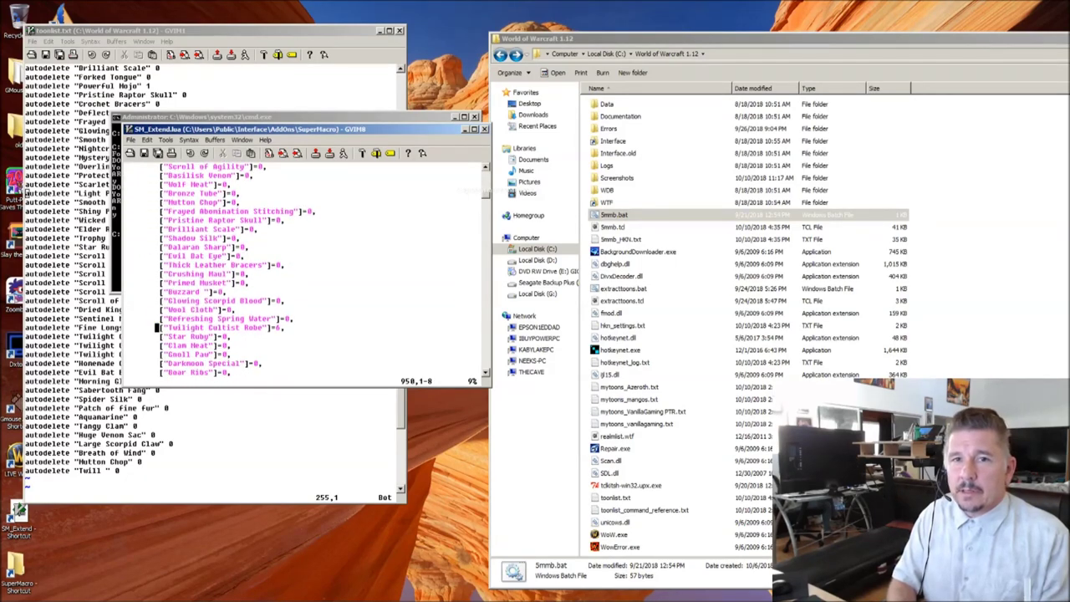
pyautogui.press('j')
pyautogui.press('j')
pyautogui.press('j')
pyautogui.press('j')
pyautogui.press('j')
pyautogui.press('j')
pyautogui.press('j')
pyautogui.press('j')
pyautogui.press('j')
pyautogui.press('j')
pyautogui.press('j')
pyautogui.press('j')
pyautogui.press('j')
pyautogui.press('j')
pyautogui.press('j')
pyautogui.press('j')
pyautogui.press('j')
pyautogui.press('j')
pyautogui.press('j')
pyautogui.press('j')
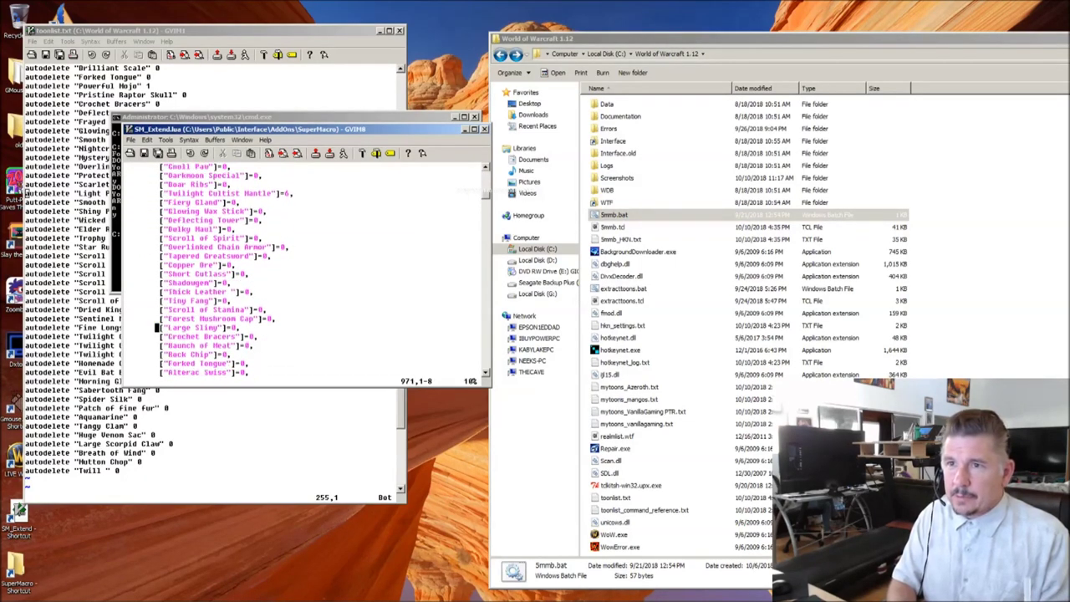
pyautogui.press('j')
pyautogui.press('j')
pyautogui.press('j')
pyautogui.press('j')
pyautogui.press('j')
pyautogui.press('j')
pyautogui.press('j')
pyautogui.press('j')
pyautogui.press('j')
pyautogui.press('j')
pyautogui.press('j')
pyautogui.press('j')
pyautogui.press('j')
pyautogui.press('j')
pyautogui.press('j')
pyautogui.press('j')
pyautogui.press('j')
pyautogui.press('j')
pyautogui.press('j')
pyautogui.press('j')
pyautogui.press('j')
pyautogui.press('j')
pyautogui.press('j')
pyautogui.press('j')
pyautogui.press('j')
pyautogui.press('j')
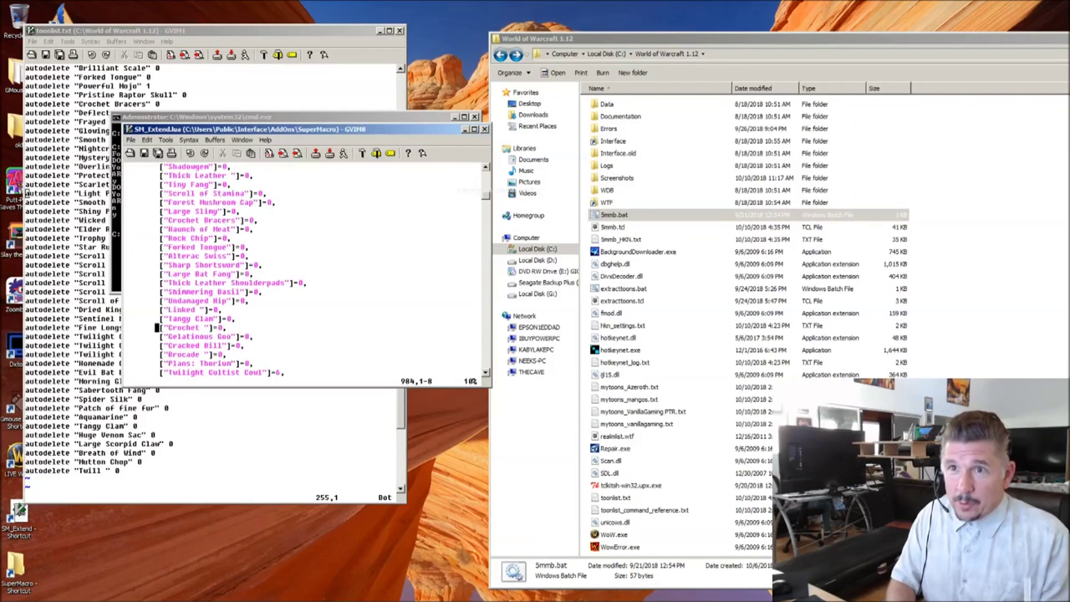
pyautogui.press('j')
pyautogui.press('j')
pyautogui.press('j')
pyautogui.press('j')
pyautogui.press('j')
pyautogui.press('j')
pyautogui.press('j')
pyautogui.press('j')
pyautogui.press('j')
pyautogui.press('j')
pyautogui.press('j')
pyautogui.press('j')
pyautogui.press('j')
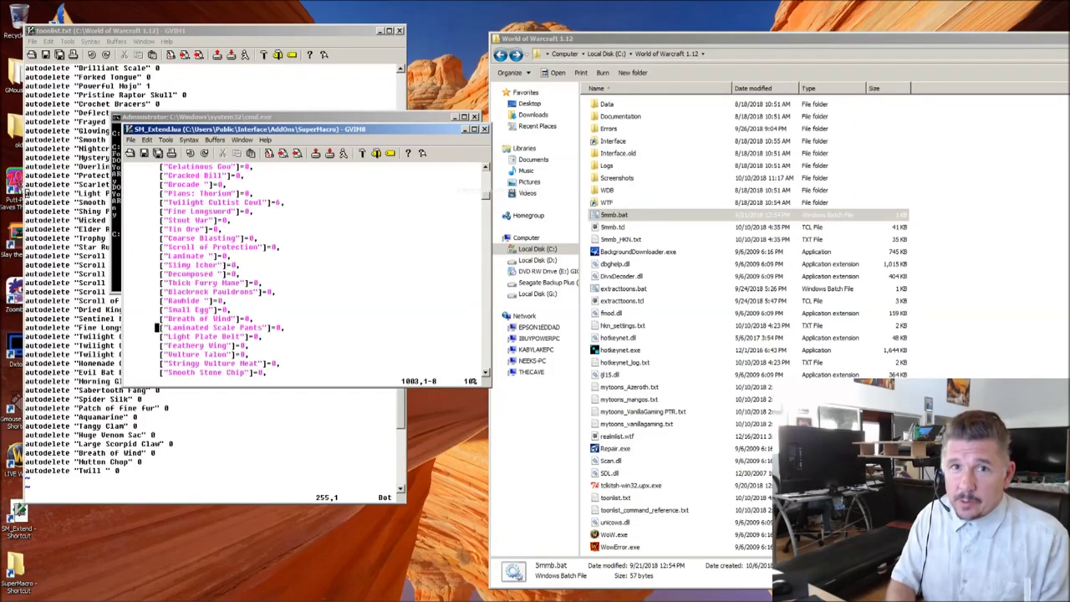
pyautogui.press('j')
pyautogui.press('j')
pyautogui.press('j')
pyautogui.press('j')
pyautogui.press('j')
pyautogui.press('j')
pyautogui.press('j')
pyautogui.press('j')
pyautogui.press('j')
pyautogui.press('j')
pyautogui.press('j')
pyautogui.press('j')
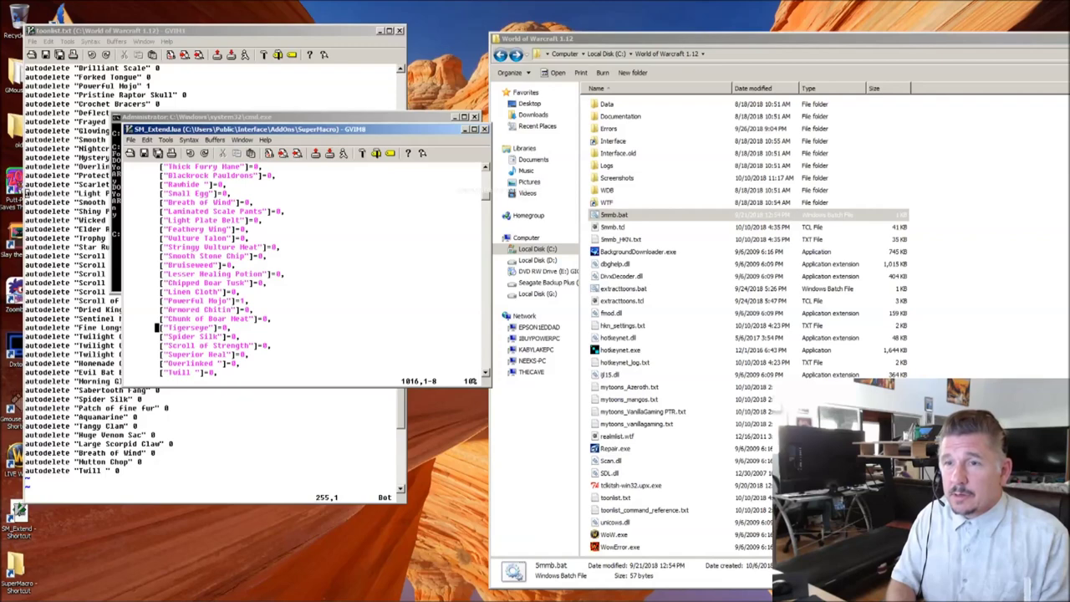
pyautogui.press('j')
pyautogui.press('j')
pyautogui.press('j')
pyautogui.press('j')
pyautogui.press('j')
pyautogui.press('j')
pyautogui.press('j')
pyautogui.press('j')
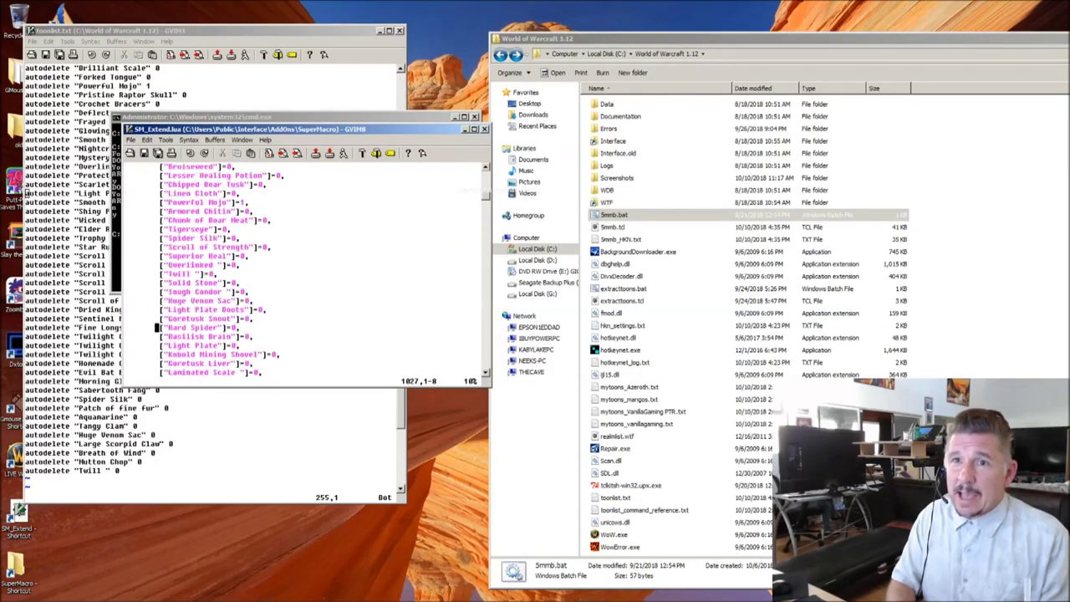
pyautogui.press('j')
pyautogui.press('j')
pyautogui.press('j')
pyautogui.press('j')
pyautogui.press('j')
pyautogui.press('j')
pyautogui.press('j')
pyautogui.press('j')
pyautogui.press('j')
pyautogui.press('j')
pyautogui.press('j')
pyautogui.press('j')
pyautogui.press('j')
pyautogui.press('j')
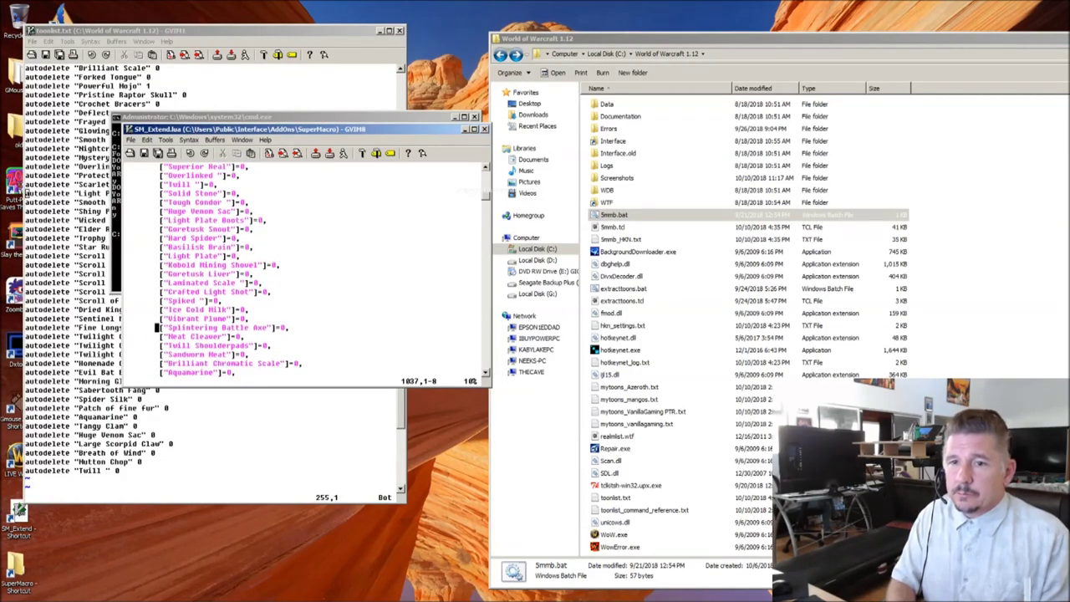
pyautogui.press('j')
pyautogui.press('j')
pyautogui.press('j')
pyautogui.press('j')
pyautogui.press('j')
pyautogui.press('j')
pyautogui.press('j')
pyautogui.press('j')
pyautogui.press('j')
pyautogui.press('j')
pyautogui.press('j')
pyautogui.press('j')
pyautogui.press('j')
pyautogui.press('j')
pyautogui.press('j')
pyautogui.press('j')
pyautogui.press('j')
pyautogui.press('j')
pyautogui.press('j')
pyautogui.press('j')
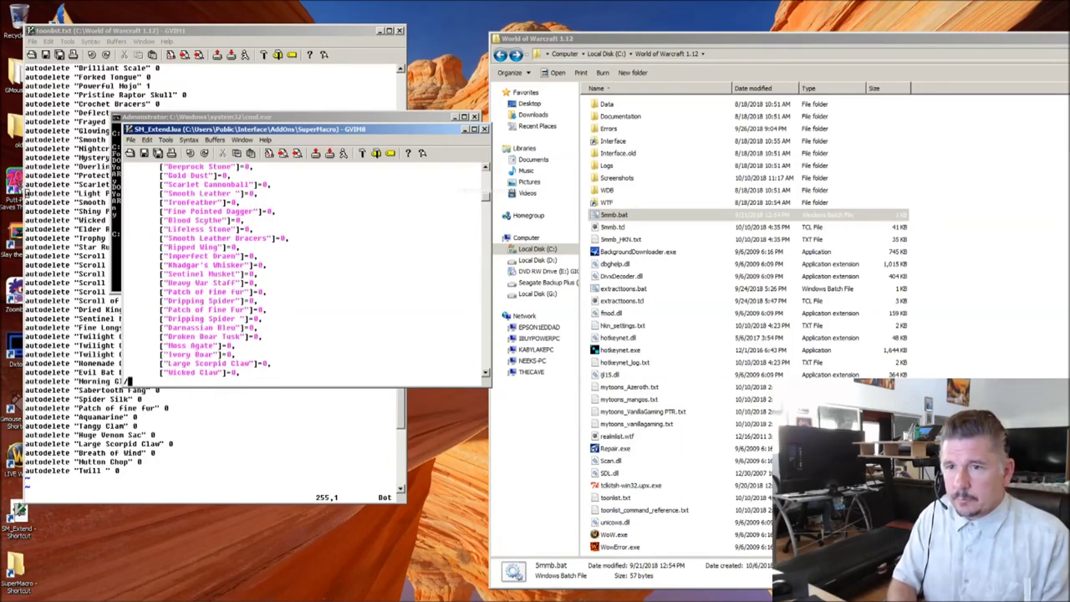
pyautogui.write('Stuff2')
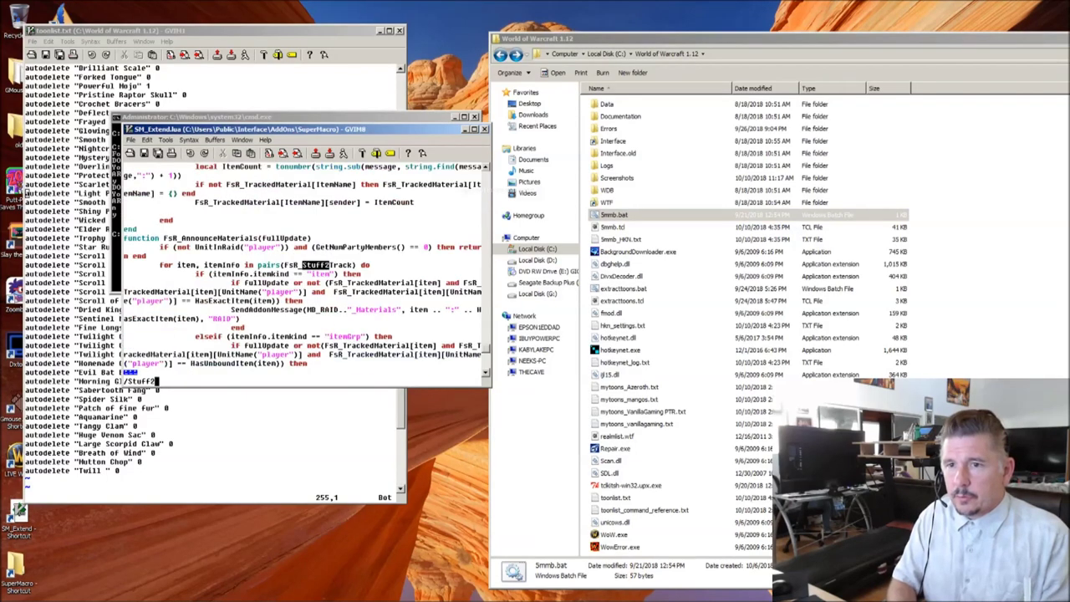
pyautogui.write('Track')
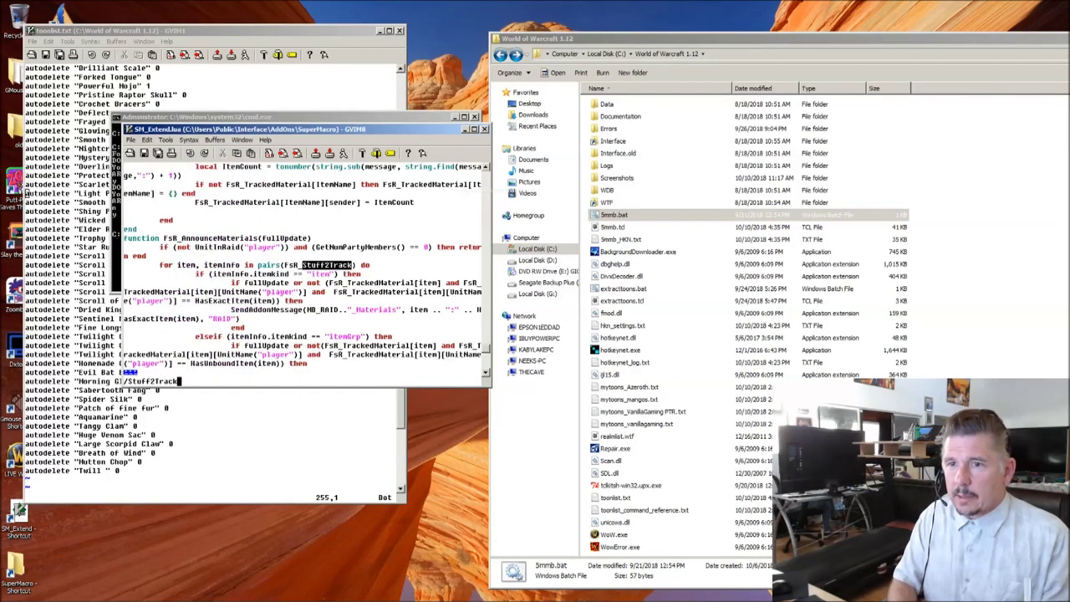
# Step: Jump to the FsR_Stuff2Track table and enlarge the SM_Extend.lua window
pyautogui.press('Return')
pyautogui.press('n')
pyautogui.press('n')
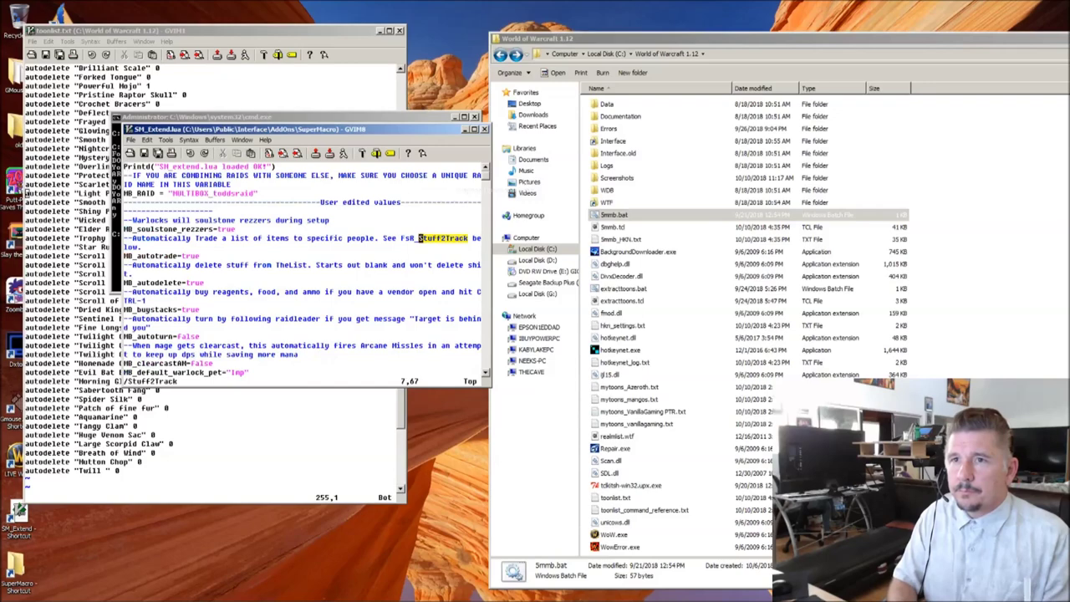
pyautogui.scroll(-3, 301, 267)
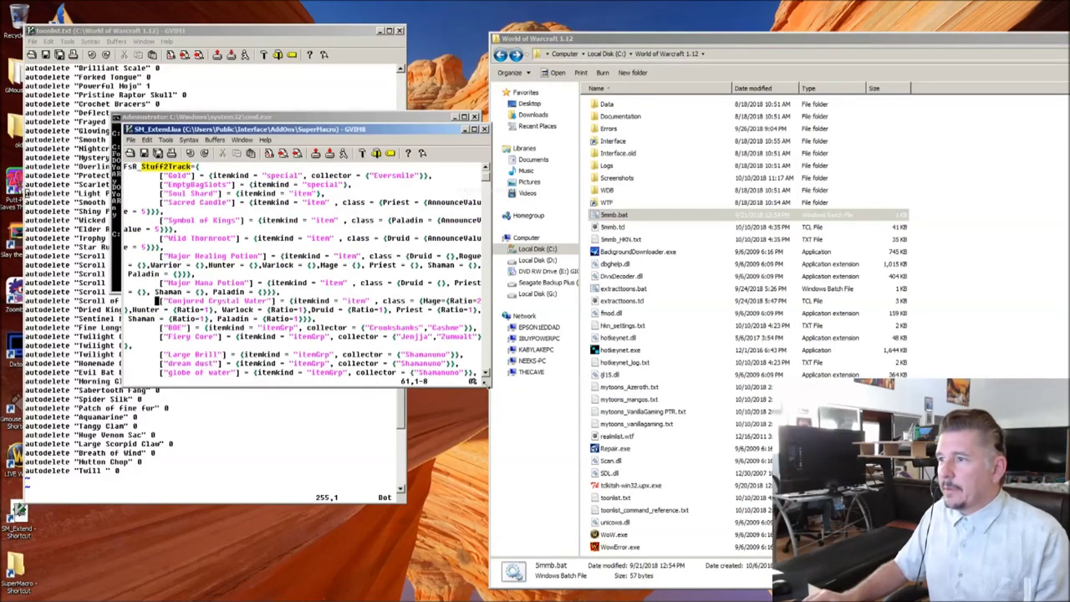
pyautogui.moveTo(488, 384); pyautogui.dragTo(823, 548)
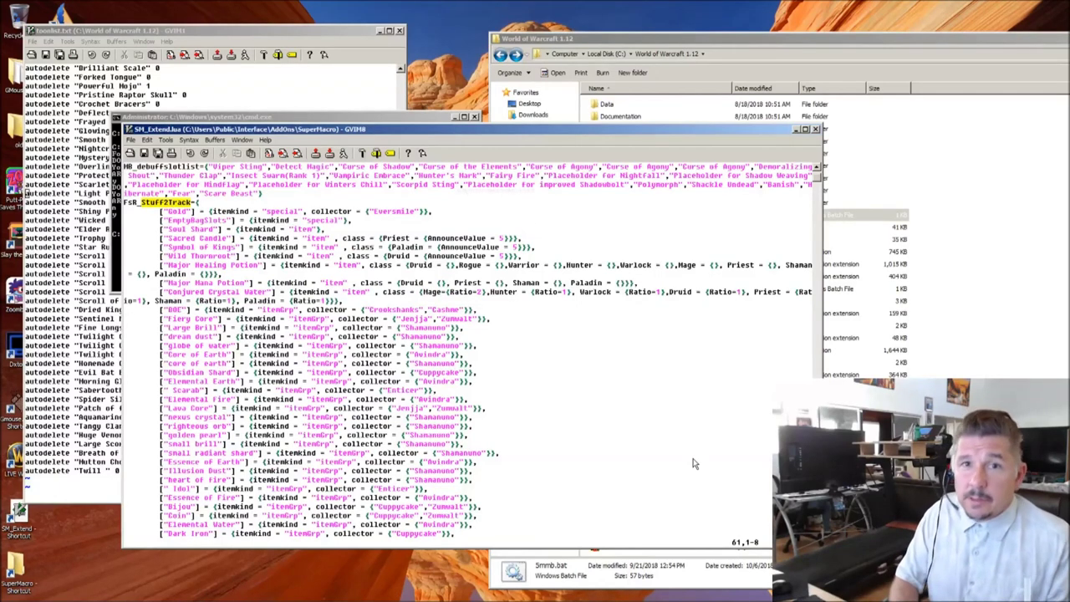
# Step: Review the Stuff2Track entries, then close SM_Extend.lua
pyautogui.press('Up')
pyautogui.press('Up')
pyautogui.press('Up')
pyautogui.press('Up')
pyautogui.press('Up')
pyautogui.press('Up')
pyautogui.press('Up')
pyautogui.press('Up')
pyautogui.press('Down')
pyautogui.press('Down')
pyautogui.press('Down')
pyautogui.press('Down')
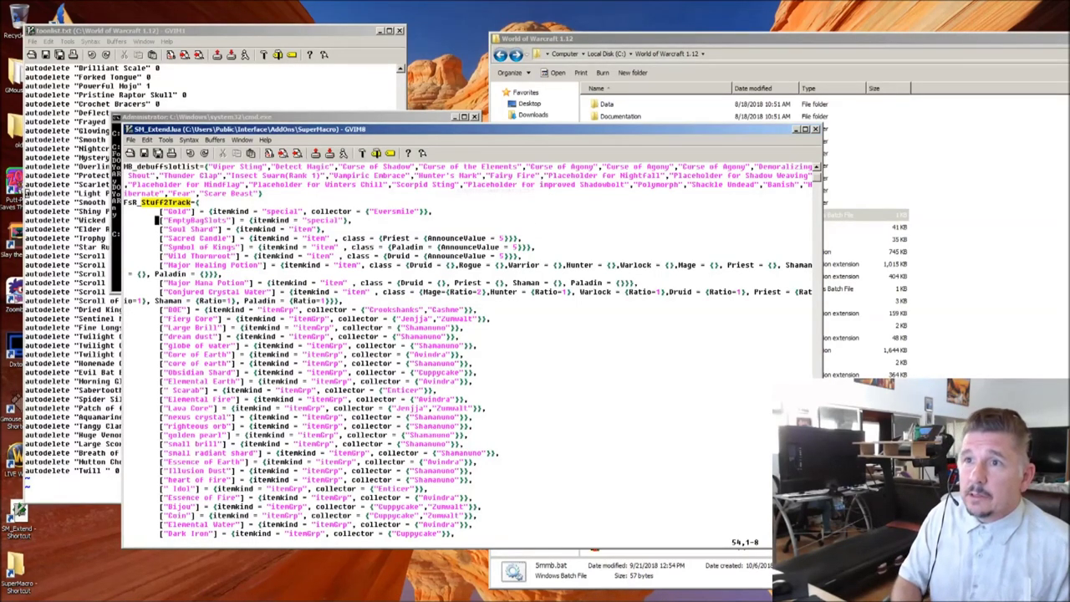
pyautogui.press('Down')
pyautogui.press('Down')
pyautogui.press('Down')
pyautogui.press('Down')
pyautogui.press('Down')
pyautogui.press('Down')
pyautogui.press('Down')
pyautogui.press('Down')
pyautogui.press('Down')
pyautogui.press('Down')
pyautogui.press('Down')
pyautogui.press('Down')
pyautogui.press('Down')
pyautogui.press('Down')
pyautogui.press('Down')
pyautogui.press('Down')
pyautogui.press('Down')
pyautogui.press('Down')
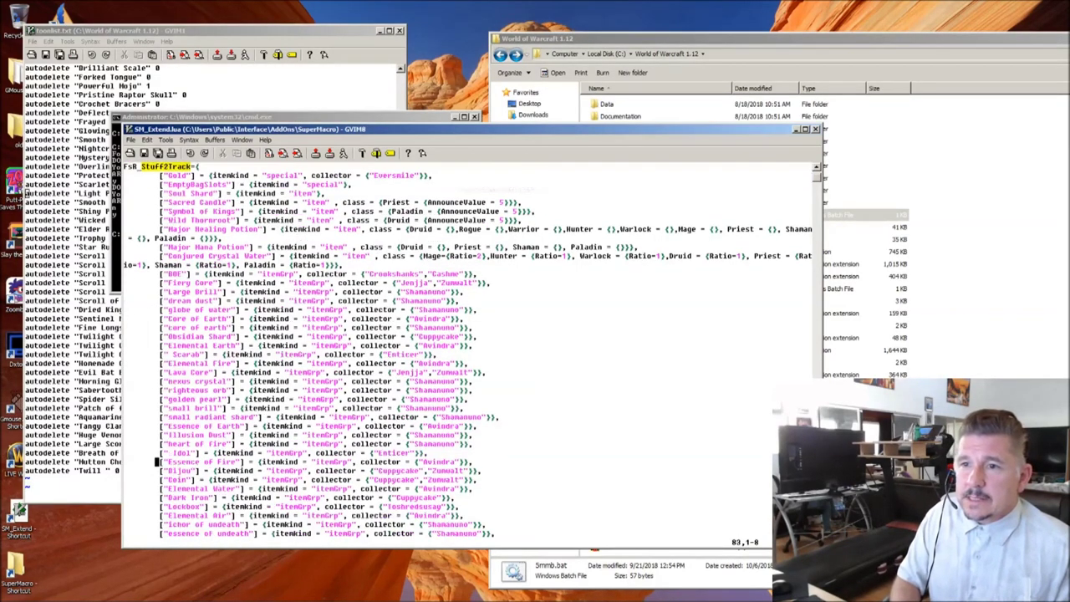
pyautogui.press('Down')
pyautogui.press('Down')
pyautogui.press('Down')
pyautogui.press('Down')
pyautogui.press('Down')
pyautogui.press('Down')
pyautogui.press('Down')
pyautogui.press('Down')
pyautogui.press('Down')
pyautogui.press('Down')
pyautogui.press('Down')
pyautogui.press('Down')
pyautogui.press('Down')
pyautogui.press('Down')
pyautogui.press('Down')
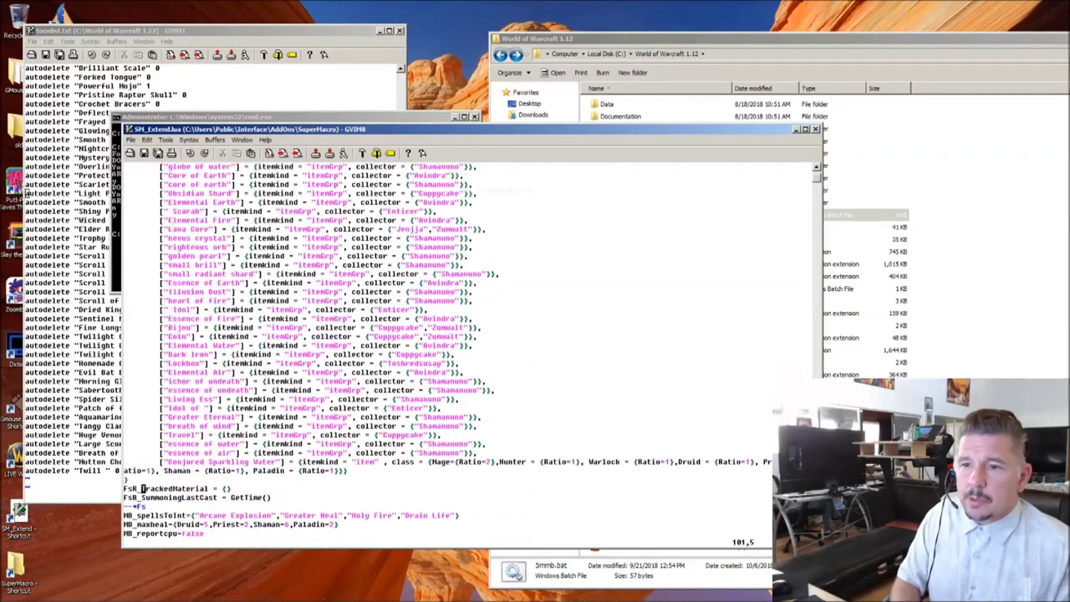
pyautogui.press('Up')
pyautogui.press('Up')
pyautogui.press('Up')
pyautogui.press('Up')
pyautogui.press('Up')
pyautogui.press('Up')
pyautogui.press('Up')
pyautogui.press('Up')
pyautogui.press('Up')
pyautogui.press('Up')
pyautogui.press('Up')
pyautogui.press('Up')
pyautogui.press('Up')
pyautogui.press('Up')
pyautogui.press('Up')
pyautogui.press('Up')
pyautogui.press('Up')
pyautogui.press('Up')
pyautogui.press('Up')
pyautogui.press('Up')
pyautogui.press('Up')
pyautogui.press('Up')
pyautogui.press('Up')
pyautogui.press('Up')
pyautogui.press('Up')
pyautogui.press('Up')
pyautogui.press('Up')
pyautogui.press('Up')
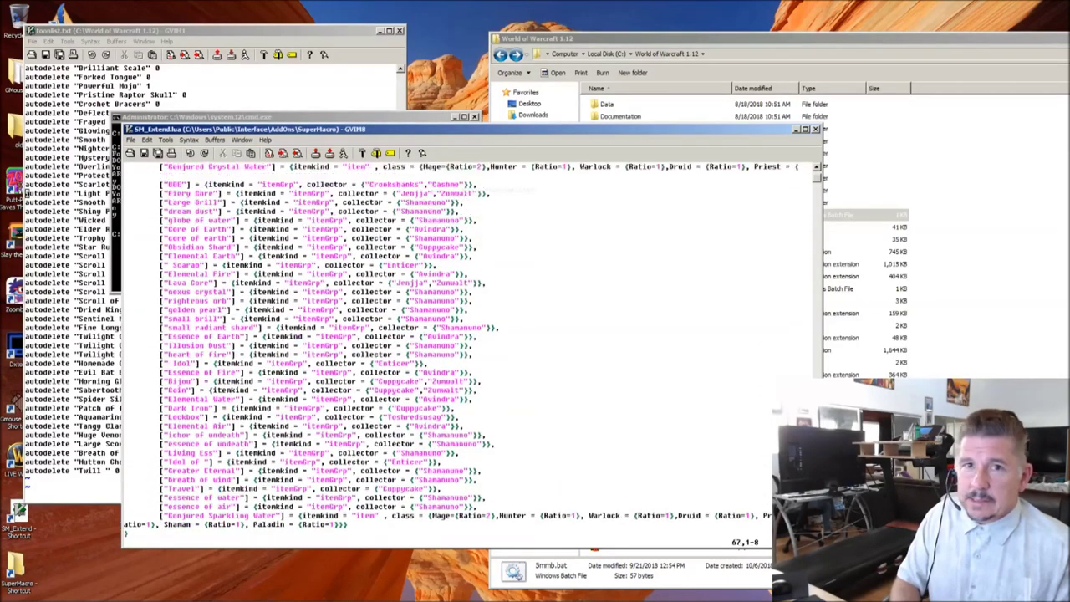
pyautogui.press('Up')
pyautogui.press('Up')
pyautogui.press('Up')
pyautogui.press('Up')
pyautogui.press('Up')
pyautogui.press('Up')
pyautogui.press('Up')
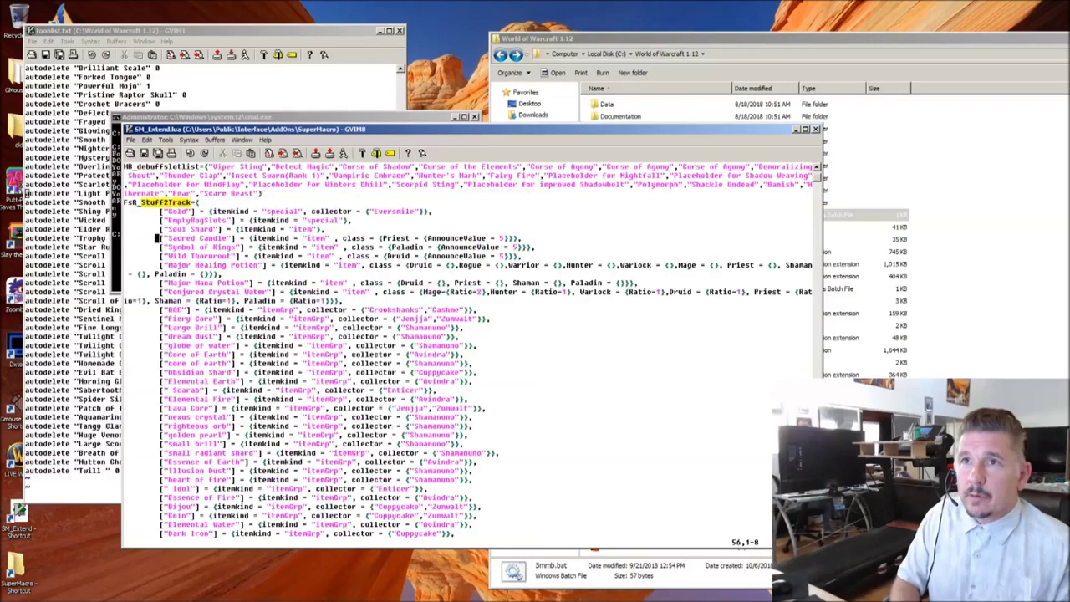
pyautogui.press('Down')
pyautogui.press('Down')
pyautogui.press('Down')
pyautogui.press('Down')
pyautogui.press('Down')
pyautogui.press('Down')
pyautogui.press('Down')
pyautogui.press('Down')
pyautogui.press('Down')
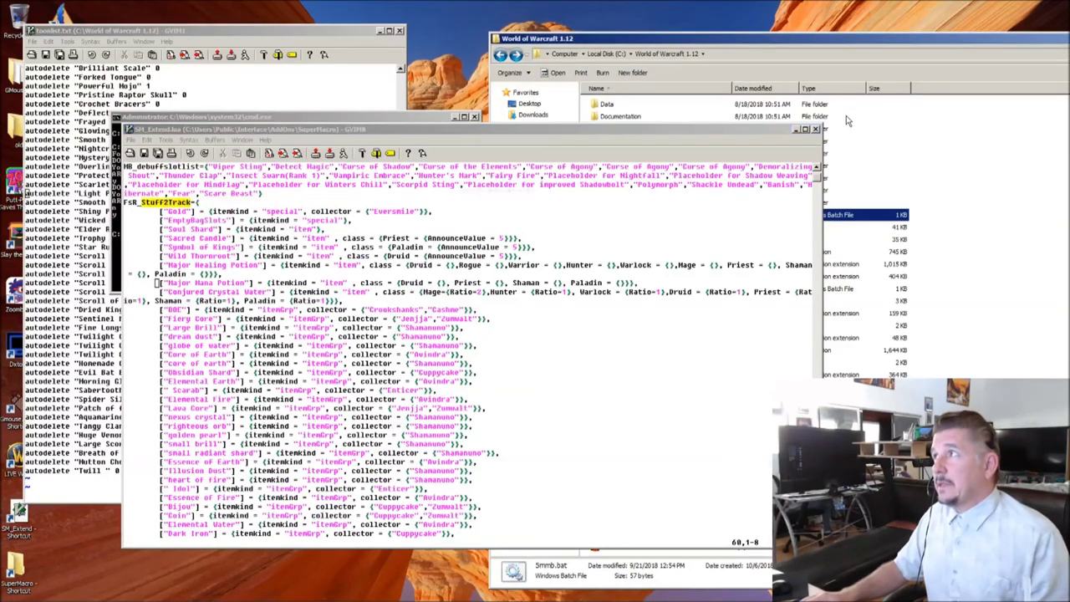
pyautogui.click(815, 130)
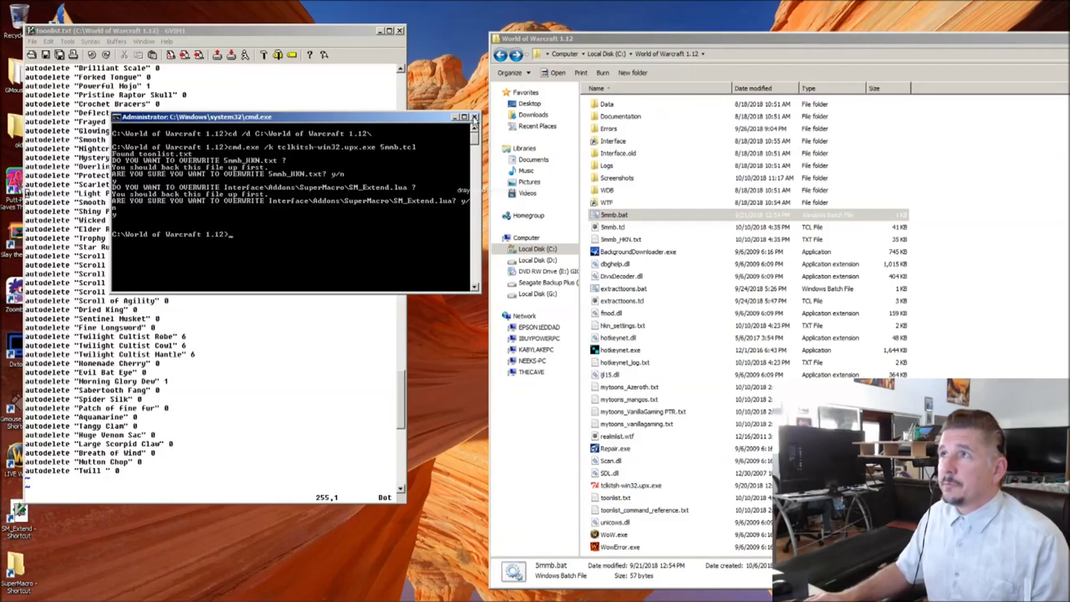
# Step: Close the Command Prompt window
pyautogui.click(475, 118)
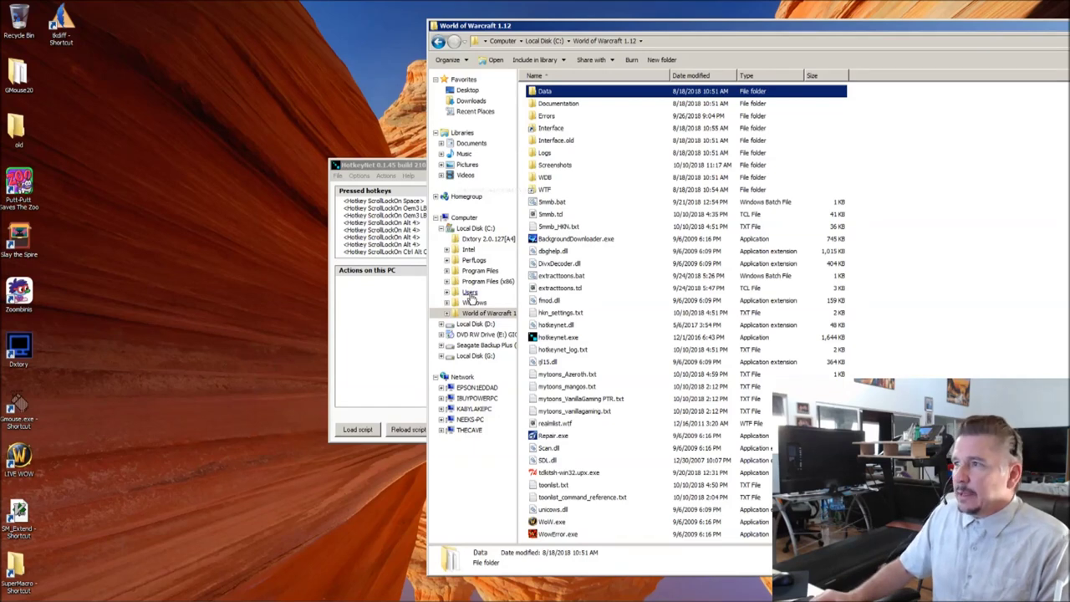
# Step: Run extracttoons.bat to list the character names, then switch to the mytoons_Azeroth.txt editor
pyautogui.doubleClick(558, 277)
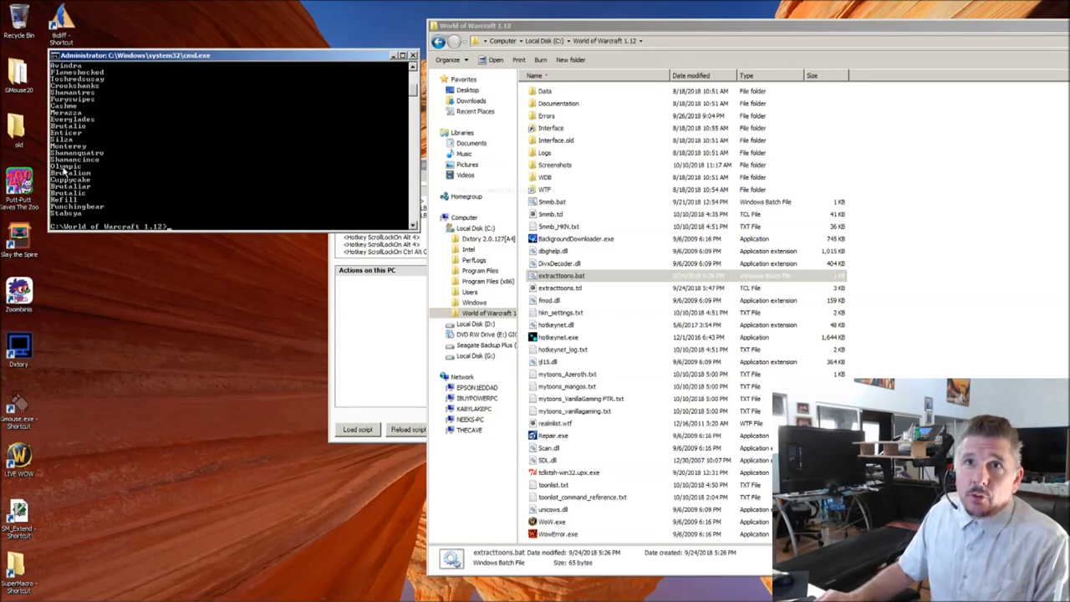
pyautogui.click(551, 276)
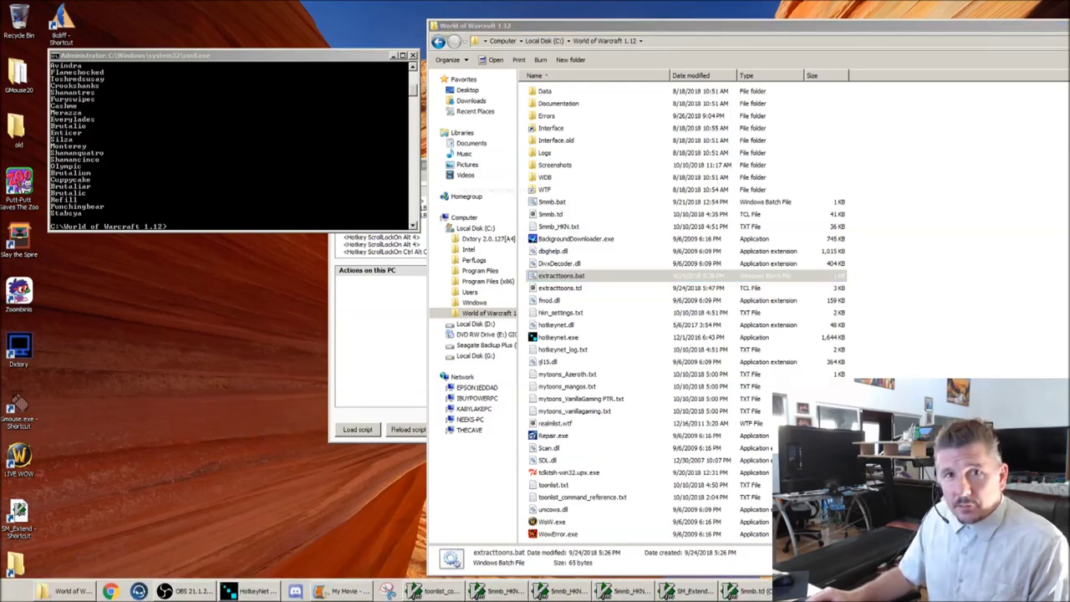
pyautogui.hotkey('alt', 'Tab')
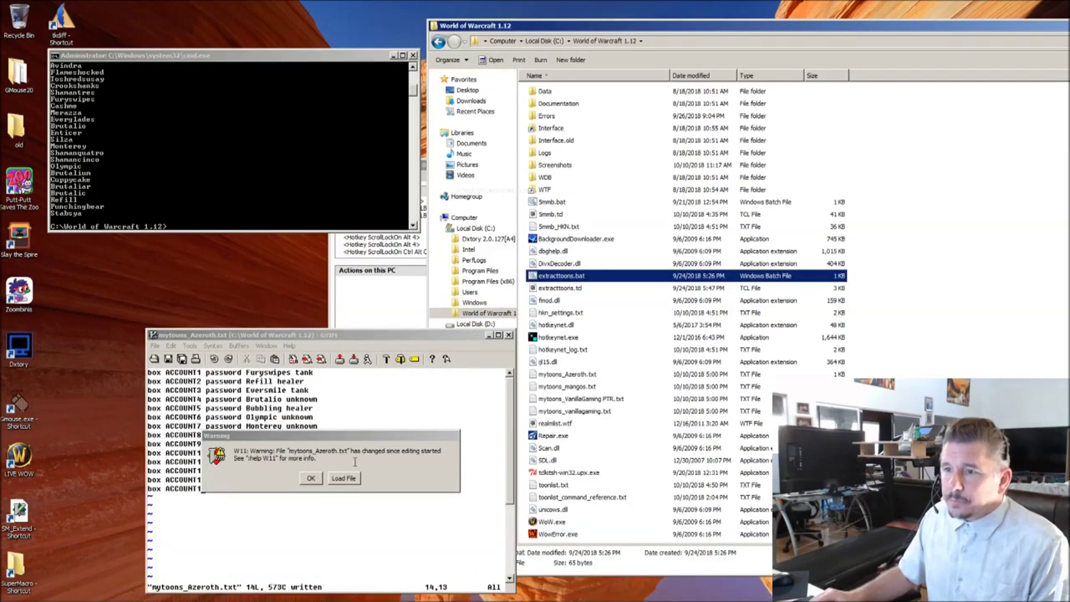
# Step: Dismiss the file-changed warning and move the mytoons_Azeroth.txt window higher on screen
pyautogui.click(311, 478)
pyautogui.moveTo(280, 339); pyautogui.dragTo(277, 175)
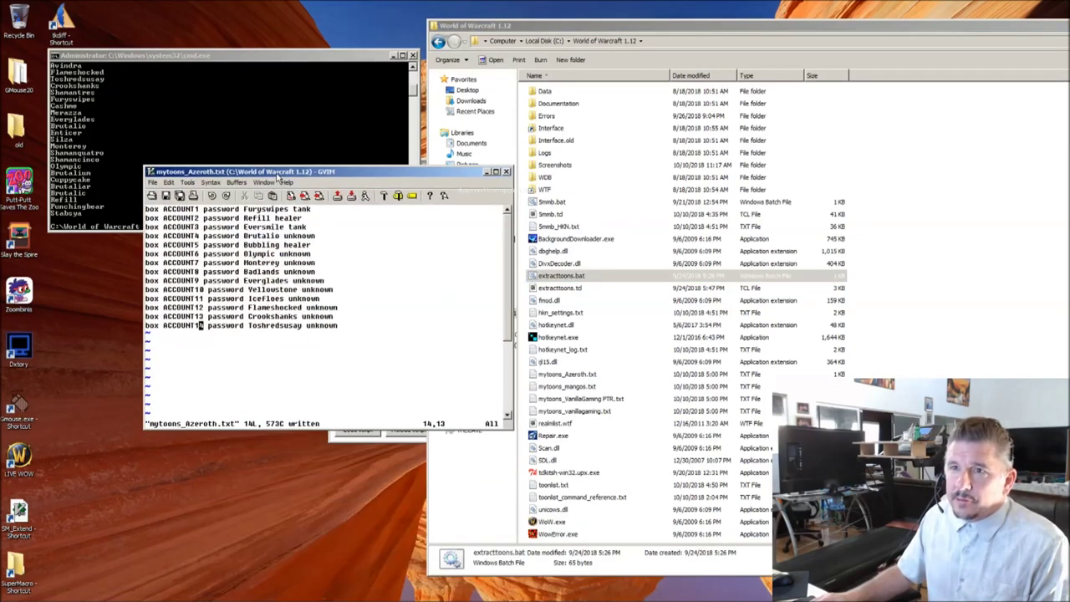